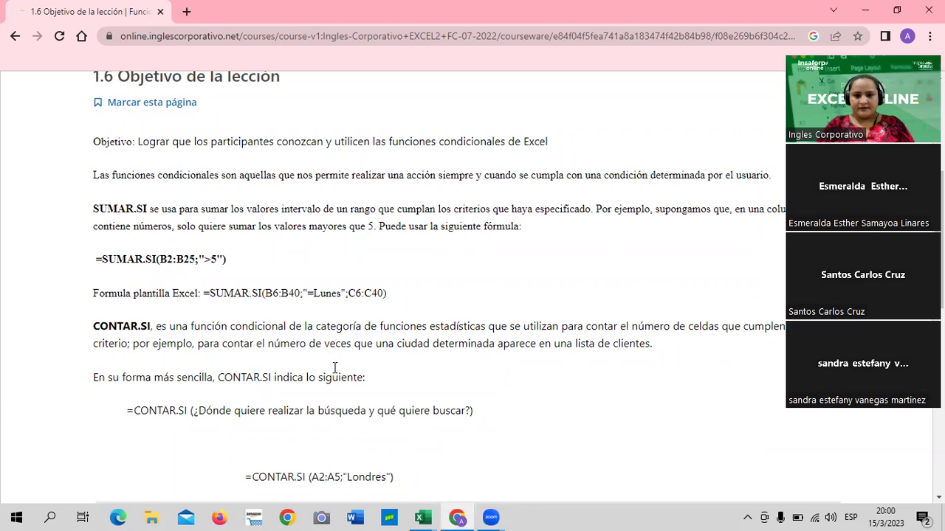
Open the 1.2 Laboratorio 1 quiz and scroll through its questions
scroll(451, 402, up, 1)
scroll(452, 420, up, 3)
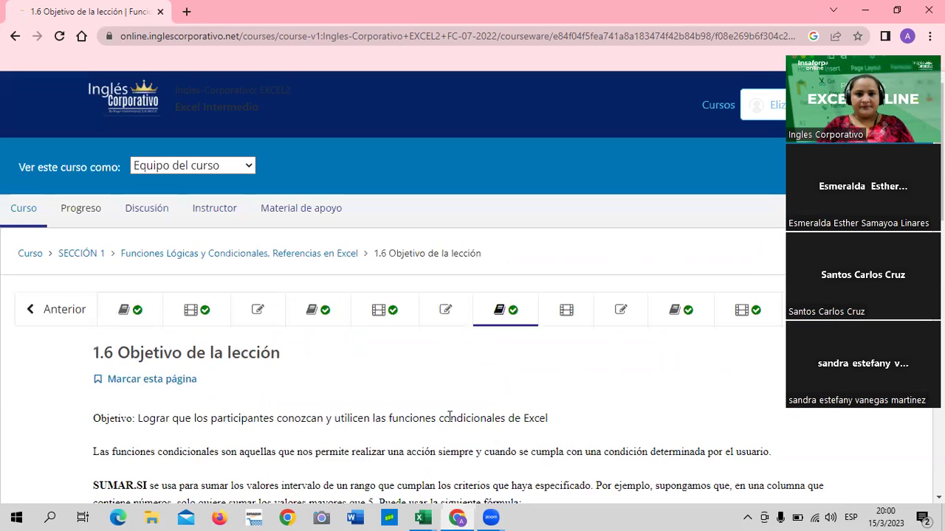
click(273, 307)
scroll(301, 373, down, 3)
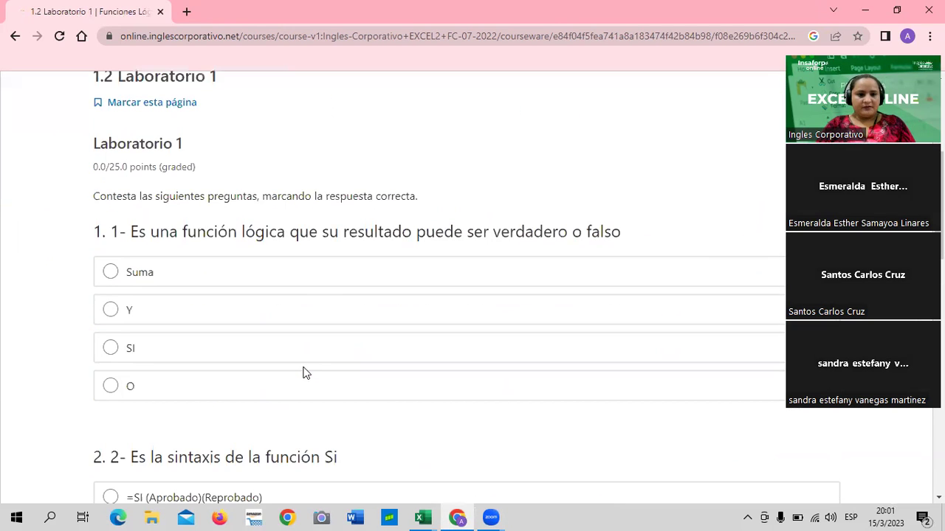
scroll(303, 373, down, 4)
scroll(303, 372, down, 3)
scroll(303, 372, up, 4)
scroll(302, 377, up, 4)
scroll(303, 377, up, 2)
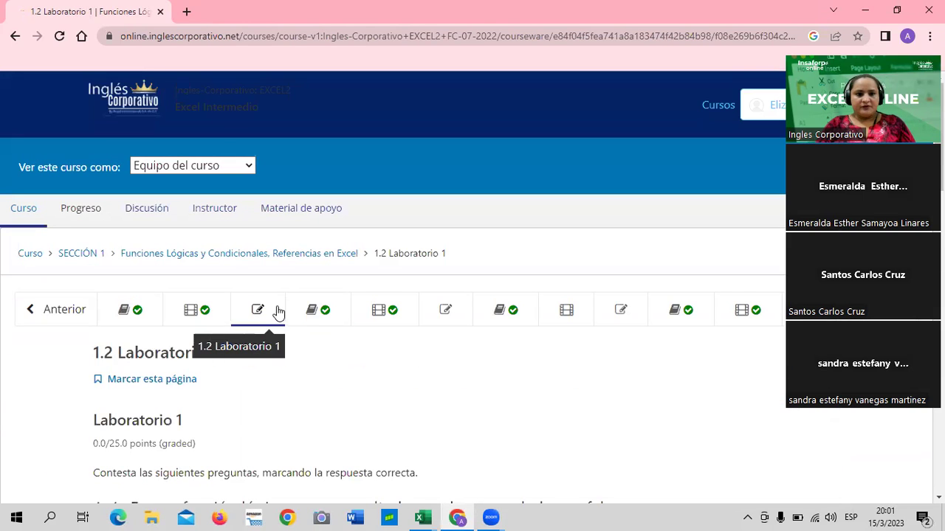
Open the 1.5 Laboratorio 2 quiz and scroll through its questions
click(433, 310)
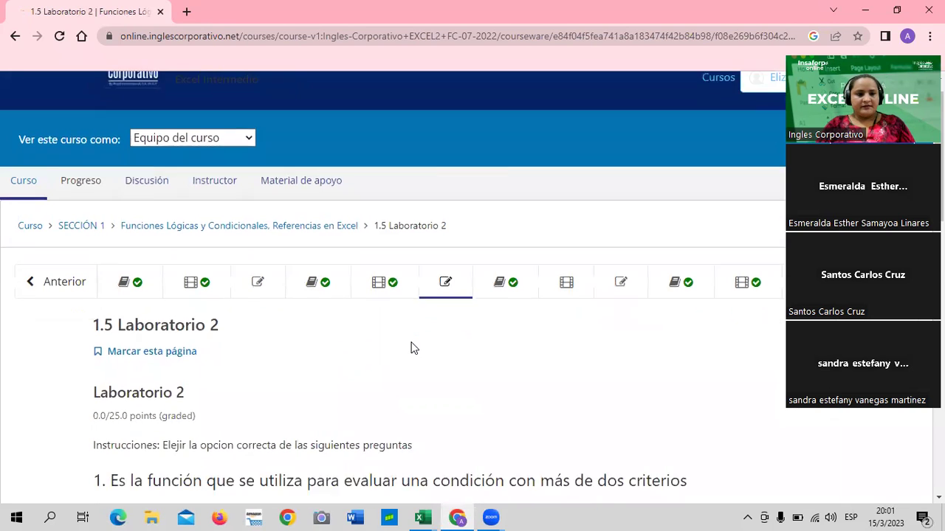
scroll(412, 351, down, 3)
scroll(412, 353, down, 5)
scroll(412, 355, down, 2)
scroll(410, 356, up, 4)
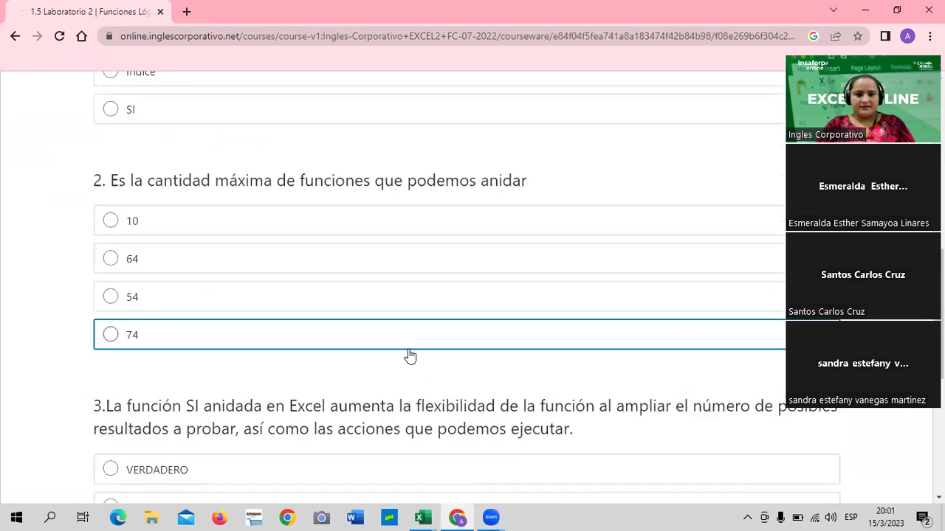
scroll(411, 356, up, 5)
scroll(377, 369, up, 3)
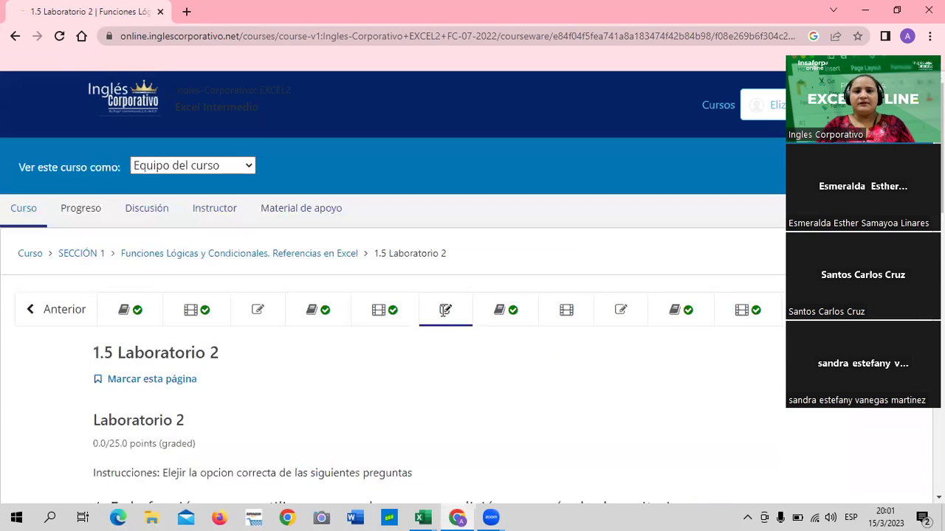
Open the 1.8 Laboratorio 3 quiz and scroll back to its first true/false question
click(607, 317)
scroll(583, 347, down, 5)
scroll(574, 362, down, 3)
scroll(574, 362, down, 3)
scroll(574, 362, up, 1)
scroll(575, 362, up, 3)
scroll(574, 362, up, 4)
scroll(574, 362, up, 1)
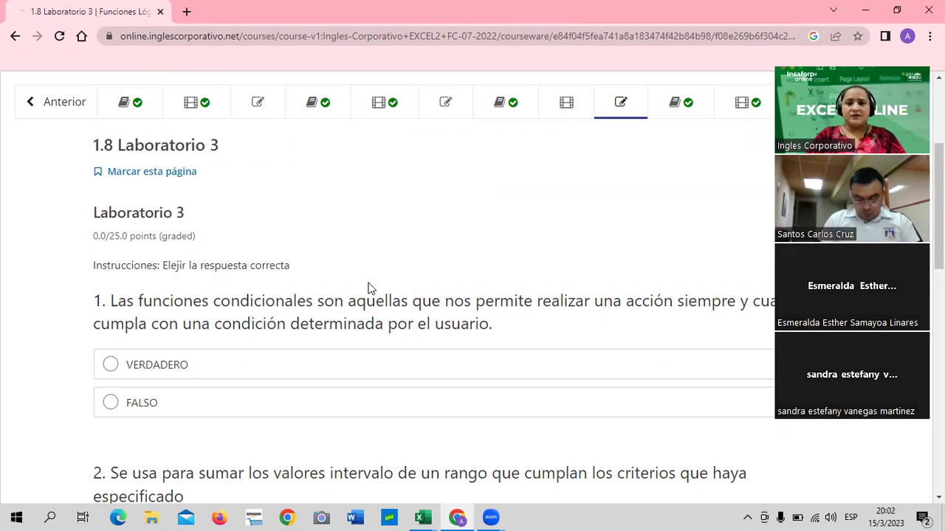
Go back to 1.6 Objetivo de la lección and read its SUMAR.SI and CONTAR.SI explanation and Excel example
scroll(370, 286, up, 2)
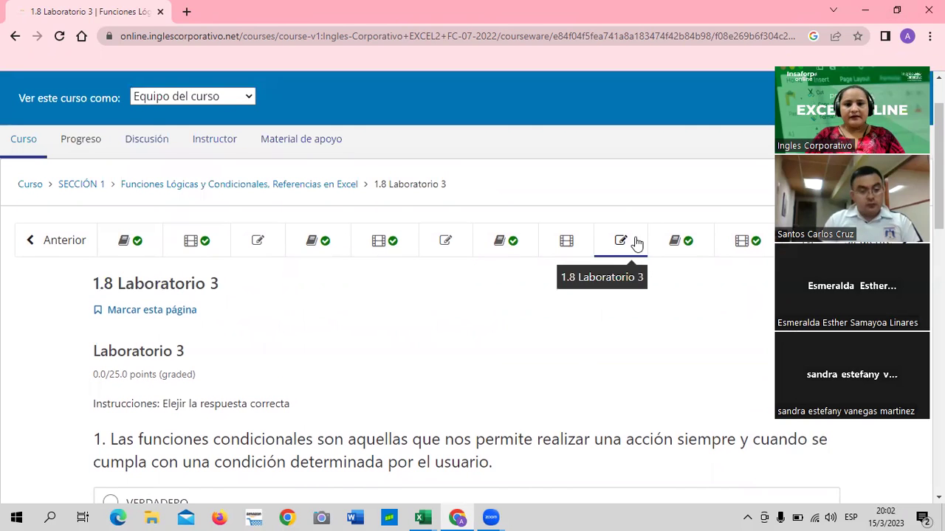
click(485, 244)
scroll(399, 335, down, 2)
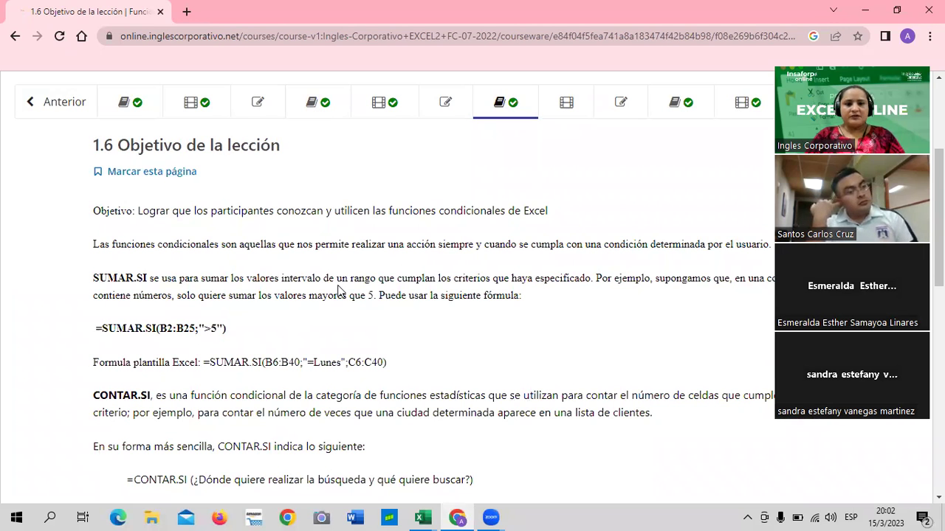
scroll(338, 290, down, 2)
scroll(338, 290, down, 2)
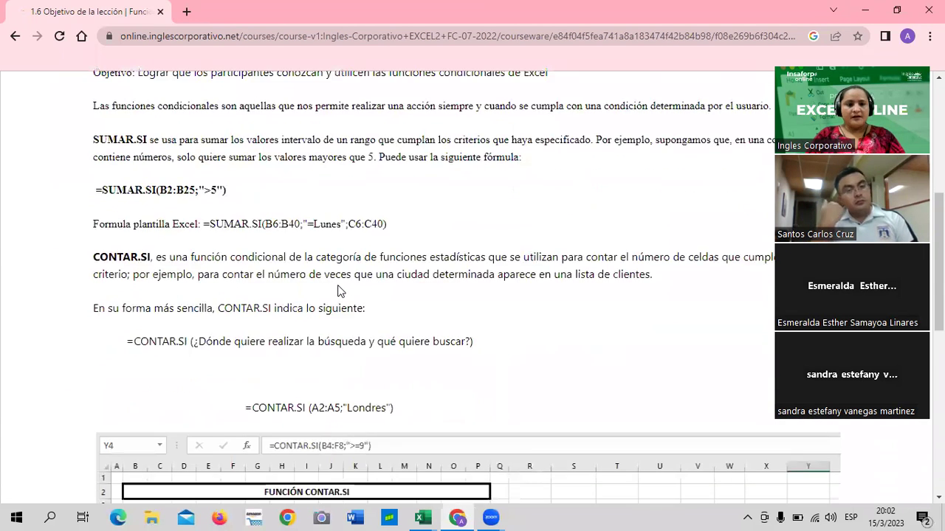
scroll(338, 290, down, 3)
scroll(338, 290, down, 2)
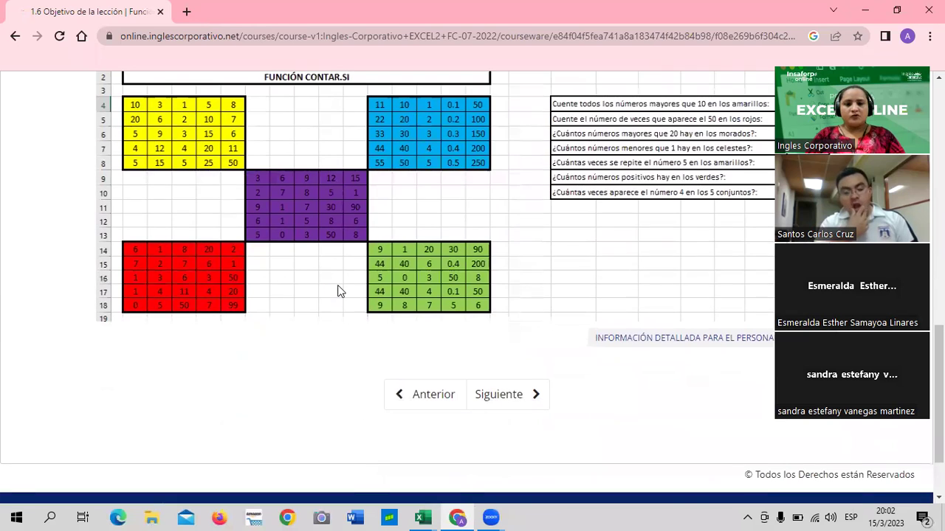
scroll(338, 289, up, 1)
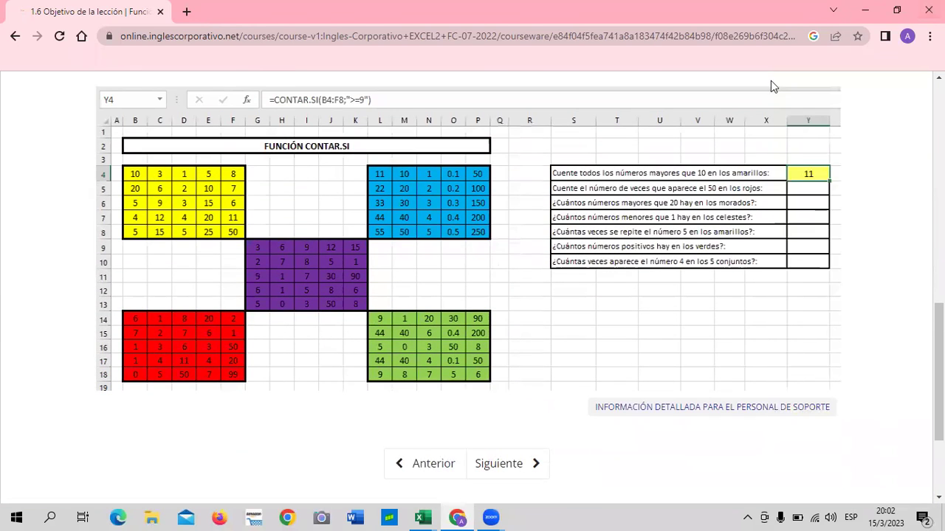
scroll(603, 278, up, 8)
scroll(603, 278, up, 3)
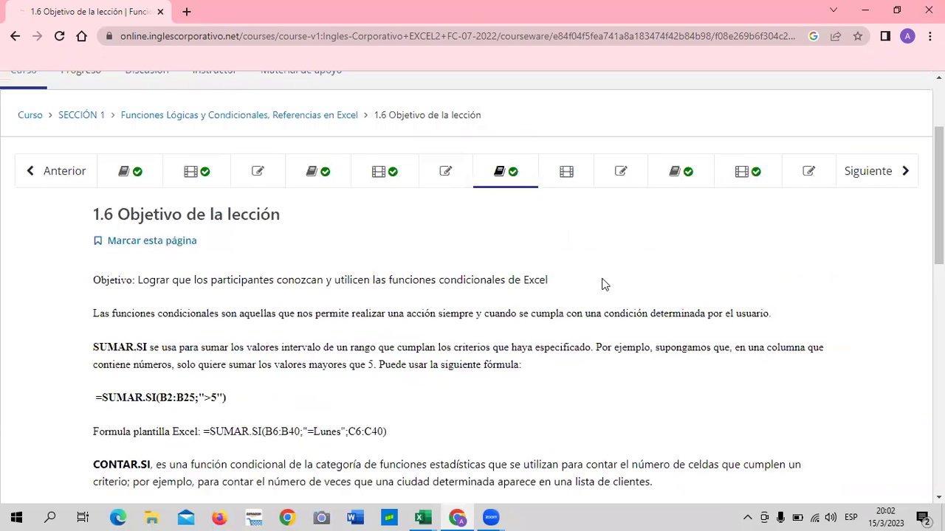
scroll(603, 285, down, 1)
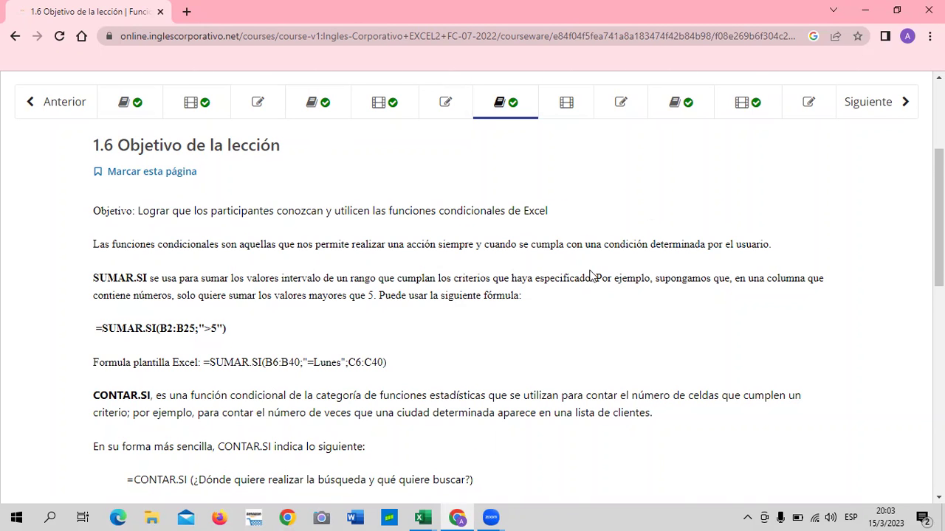
Scroll down to the =SUMAR.SI(B2:B25;">5") template example, then bring up the open Excel workbooks
scroll(591, 275, down, 1)
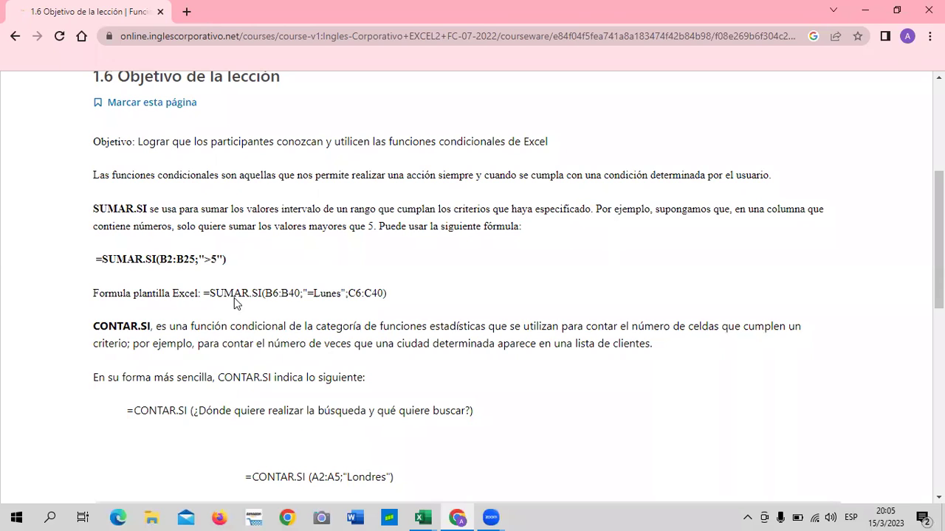
scroll(325, 314, down, 1)
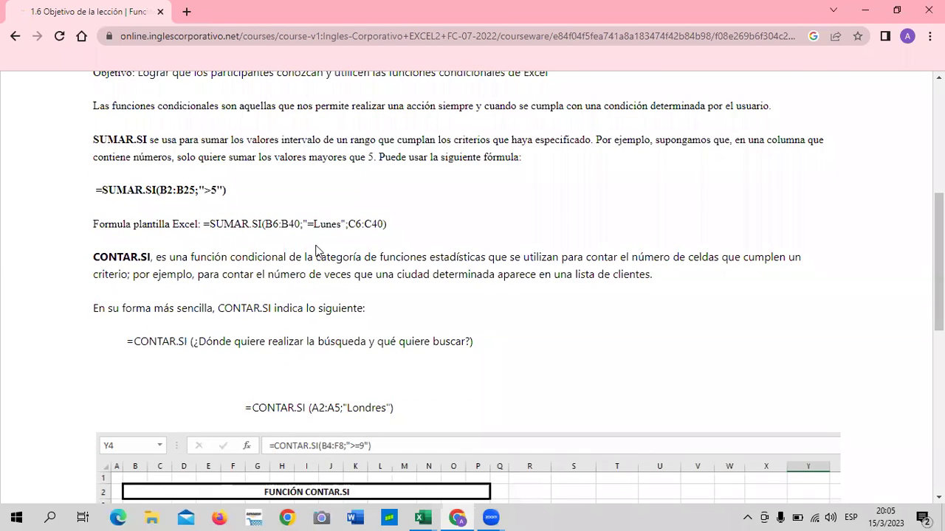
click(429, 515)
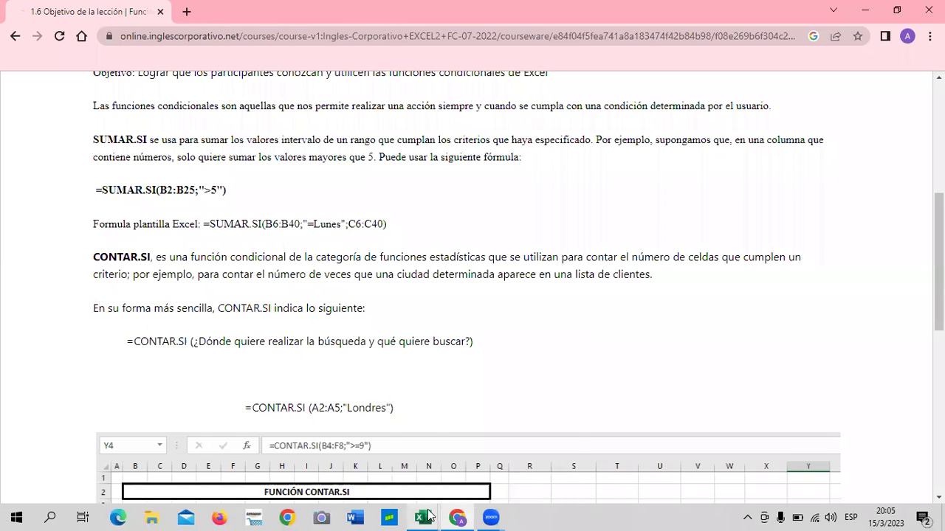
Bring the Función SUMAR.SI - copia (2) workbook forward and scroll through its visits table
click(489, 461)
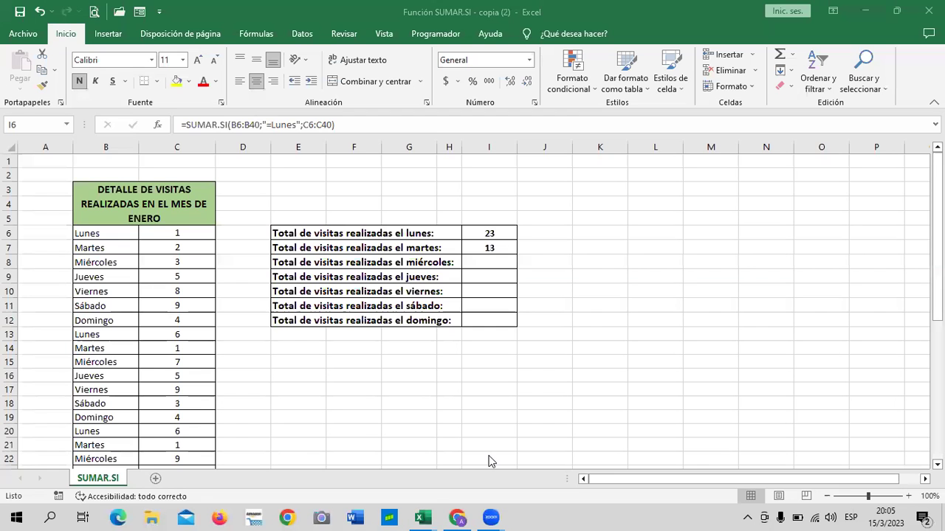
scroll(325, 418, down, 1)
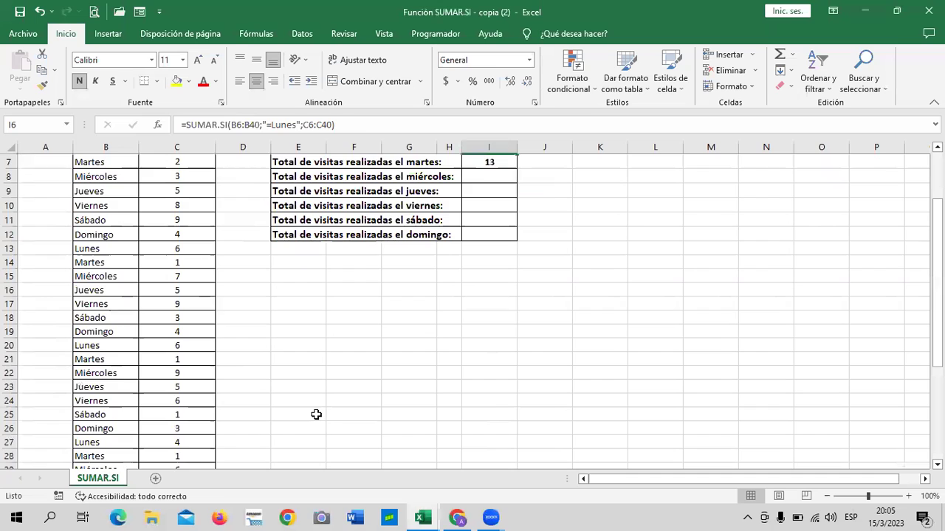
scroll(316, 414, up, 2)
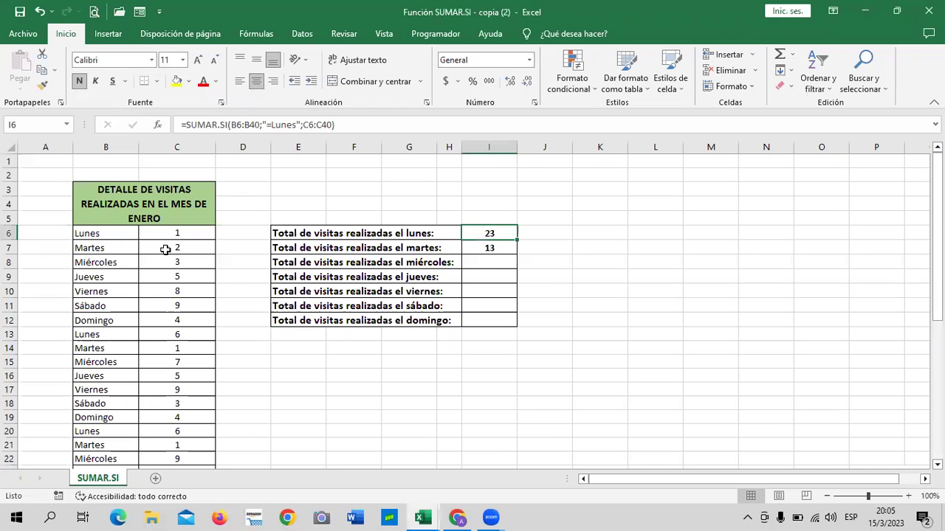
scroll(95, 247, down, 3)
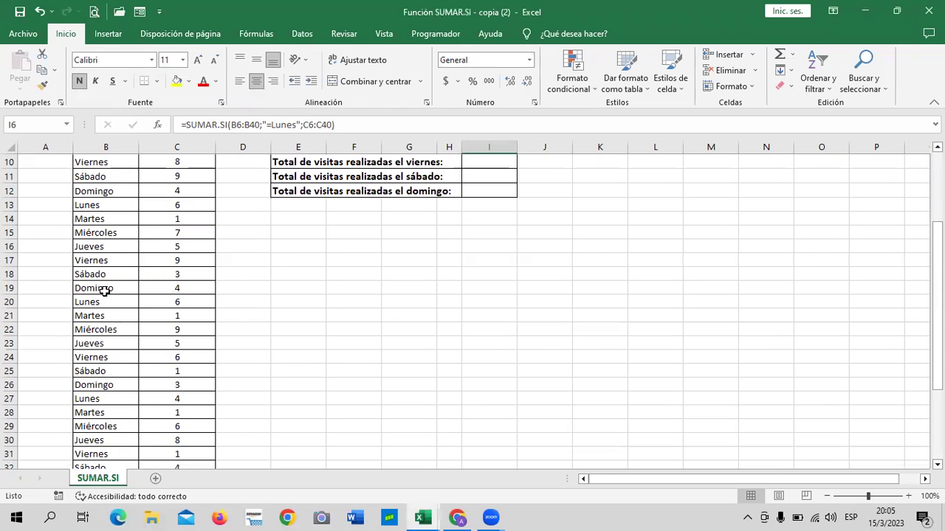
scroll(100, 413, down, 13)
scroll(101, 441, up, 4)
scroll(103, 434, up, 4)
scroll(106, 411, up, 1)
scroll(103, 410, up, 1)
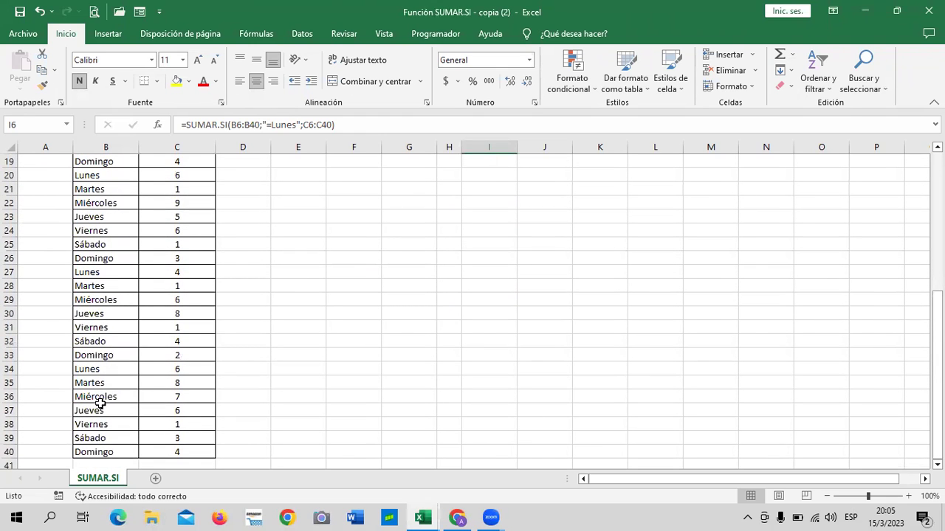
scroll(99, 403, up, 1)
scroll(99, 403, up, 1)
scroll(100, 403, up, 1)
scroll(100, 401, up, 1)
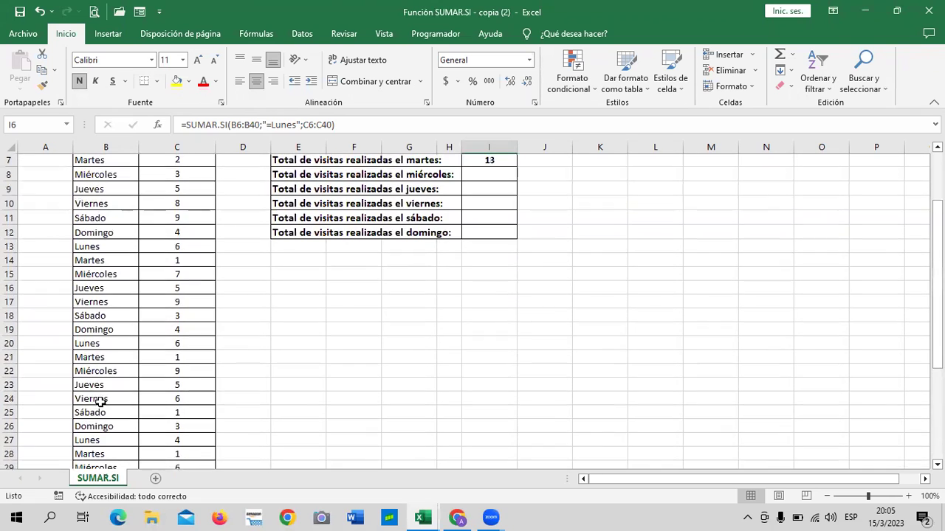
scroll(100, 401, up, 1)
scroll(100, 400, up, 1)
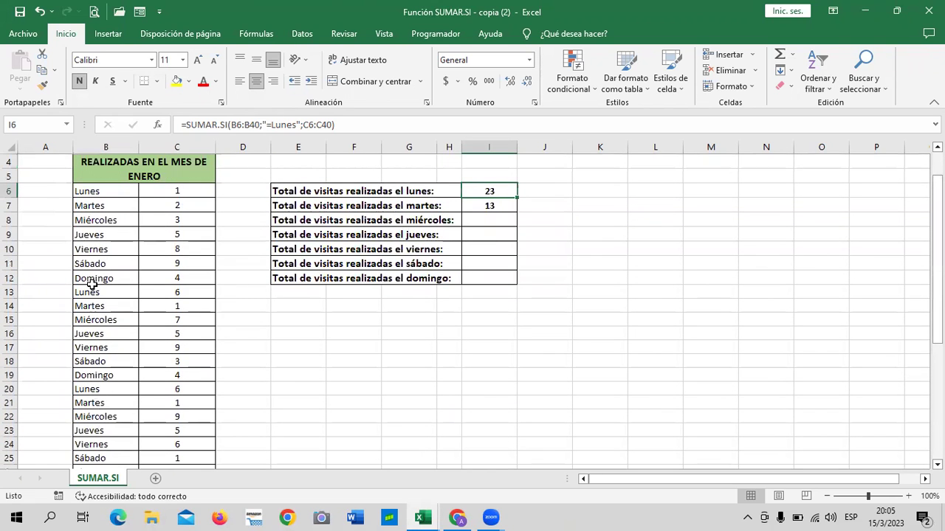
scroll(115, 377, down, 3)
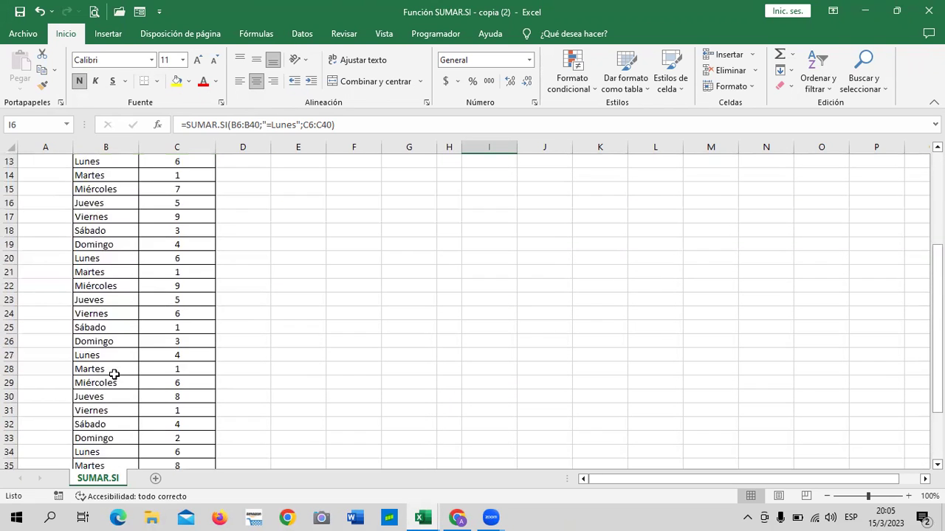
scroll(114, 375, up, 2)
scroll(118, 373, up, 1)
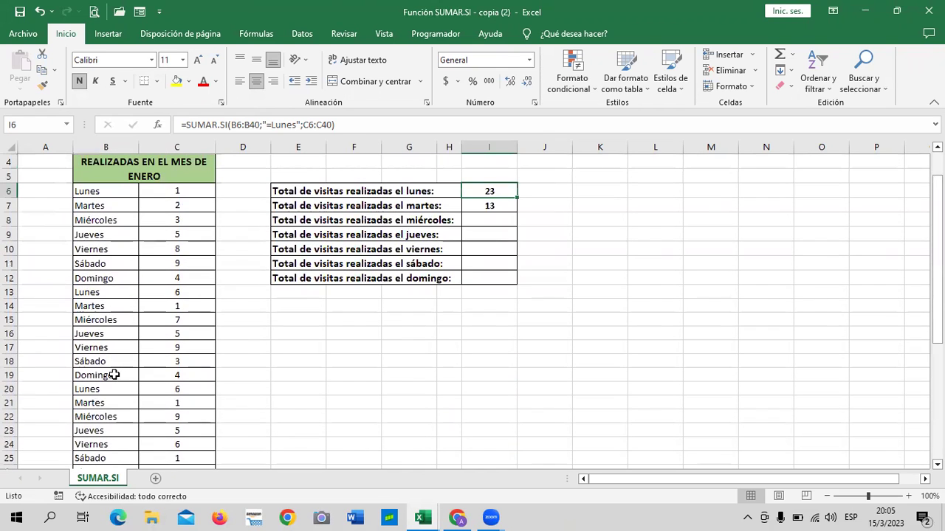
Point out the visit counts in C6, C8, C11, C18 and the weekday total labels E6–E9
click(188, 191)
click(182, 220)
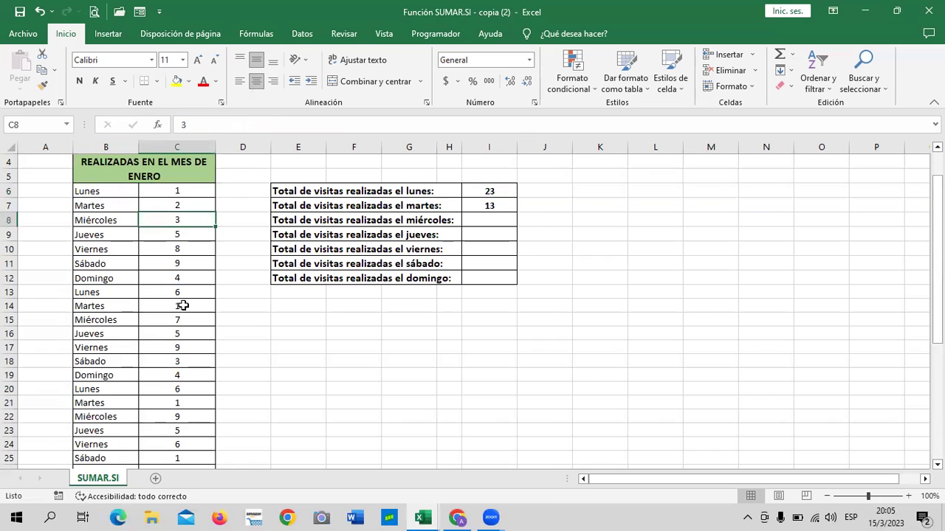
click(178, 264)
click(177, 359)
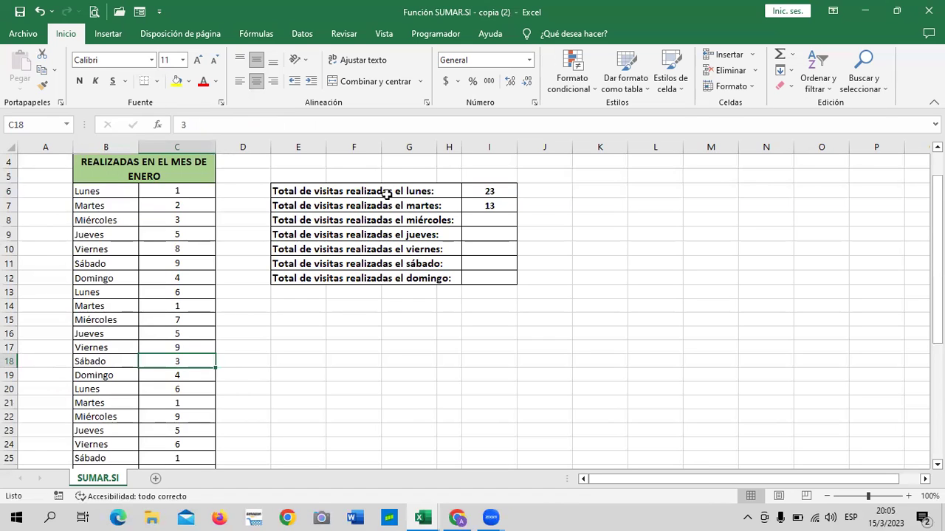
click(386, 194)
click(428, 205)
click(426, 220)
click(424, 235)
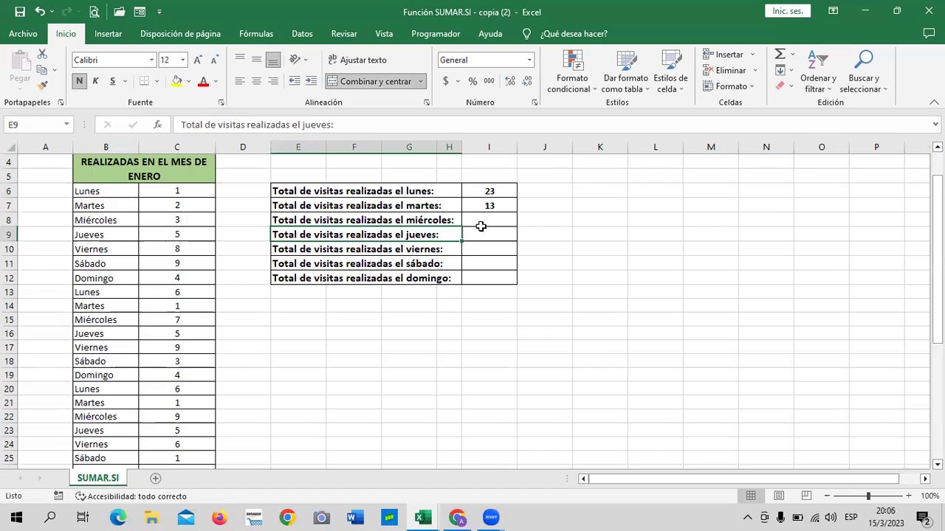
Inspect the SUMAR.SI formula behind the lunes total in I6, then return to the lesson page
click(501, 191)
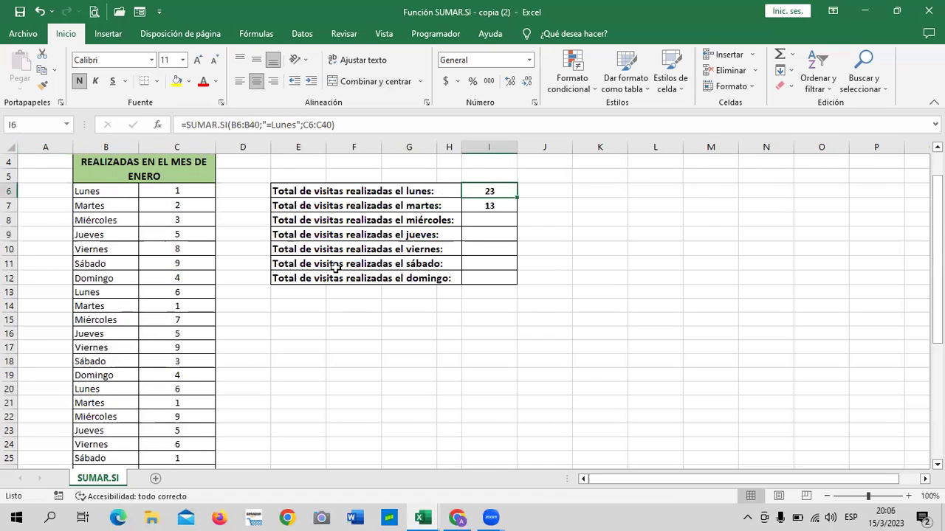
click(343, 362)
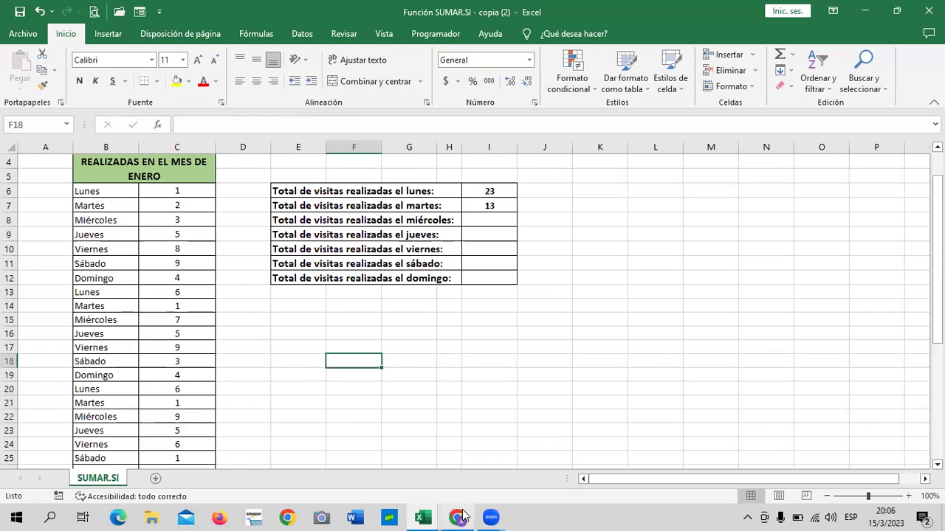
mouse_move(458, 517)
click(477, 487)
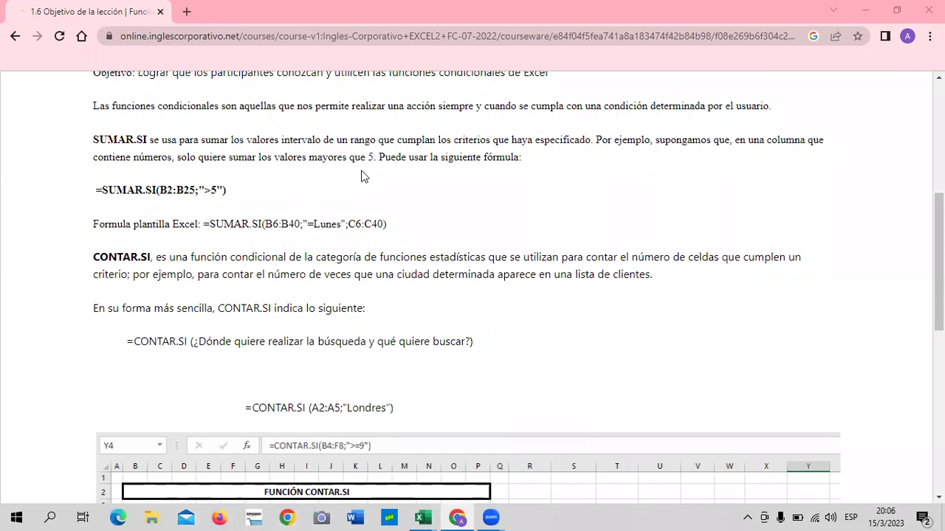
Read down to the CONTAR.SI example returning 11 for yellow numbers, then bring the CONTAR.SI - copia workbook forward
scroll(354, 199, up, 2)
scroll(394, 213, down, 2)
scroll(251, 325, down, 2)
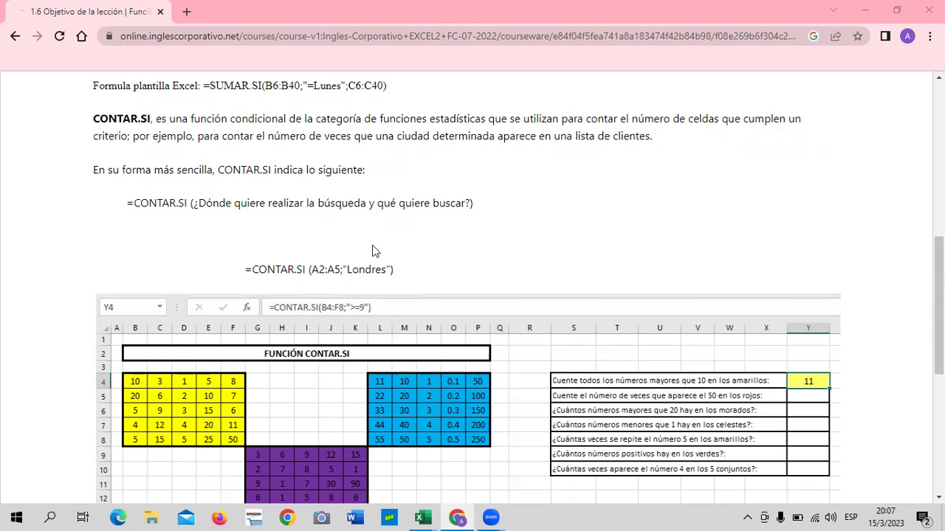
scroll(373, 251, down, 2)
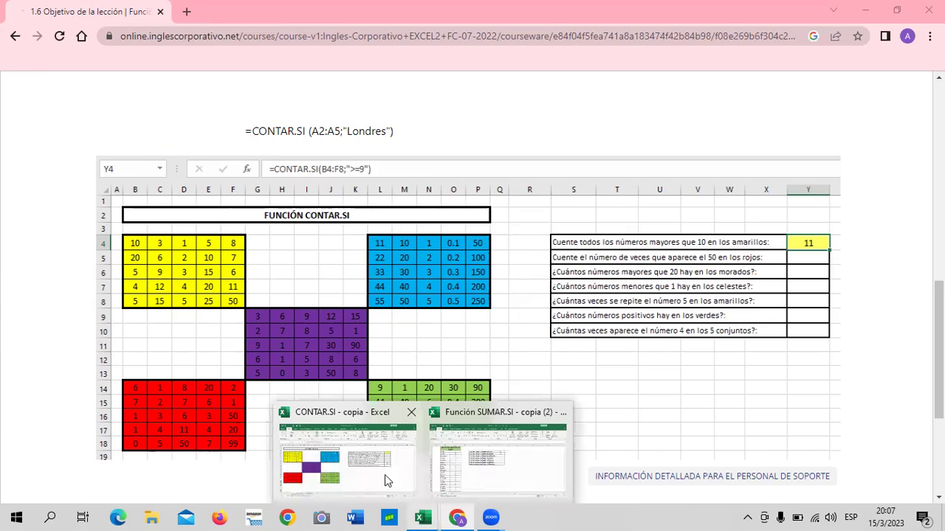
mouse_move(422, 517)
click(383, 475)
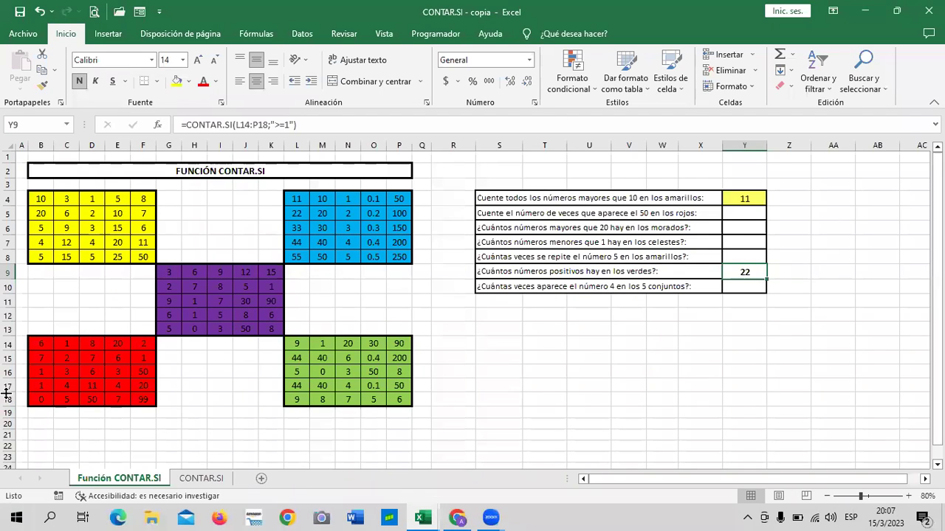
View the yellow-count formula in Y4, then switch to the CONTAR.SI sheet and scroll its PEDIDOS table
click(749, 199)
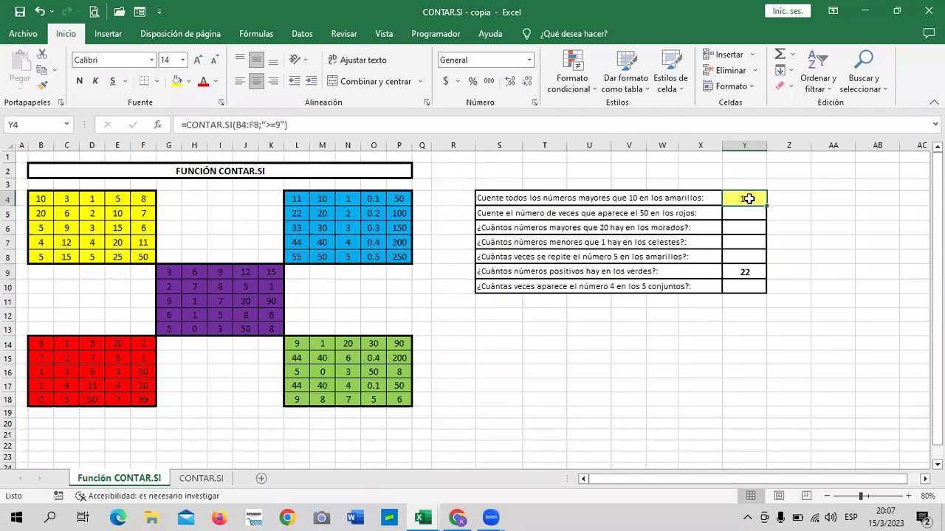
click(214, 480)
scroll(510, 329, up, 2)
scroll(510, 329, up, 2)
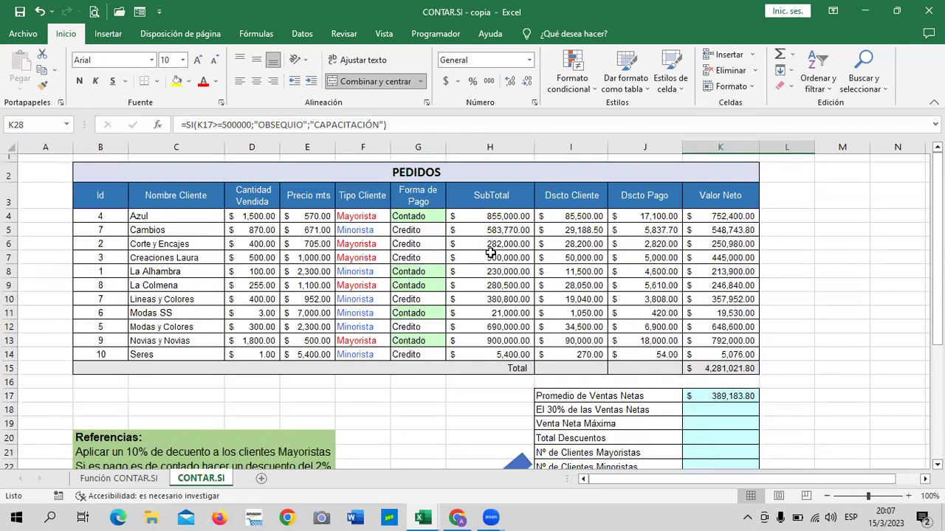
scroll(490, 254, down, 2)
scroll(494, 296, down, 1)
scroll(498, 325, up, 1)
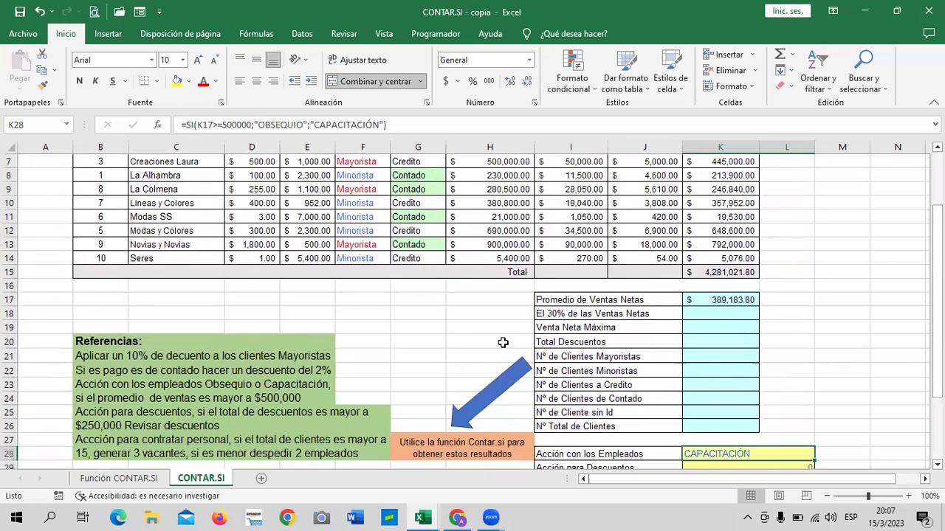
scroll(503, 342, up, 1)
scroll(531, 336, up, 1)
Inspect the discount formulas in I4 and J4 (Dscto Pago SI), then go back to the lesson page
click(562, 214)
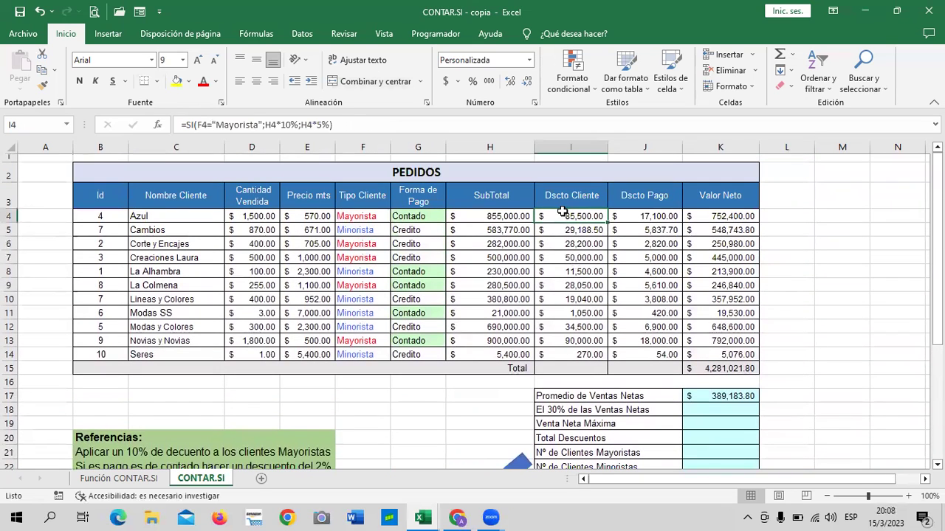
click(647, 215)
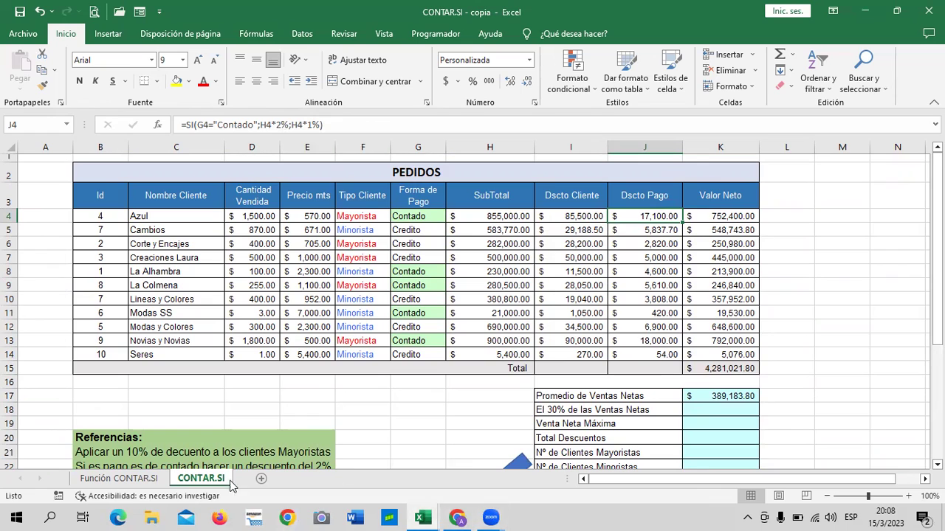
mouse_move(422, 517)
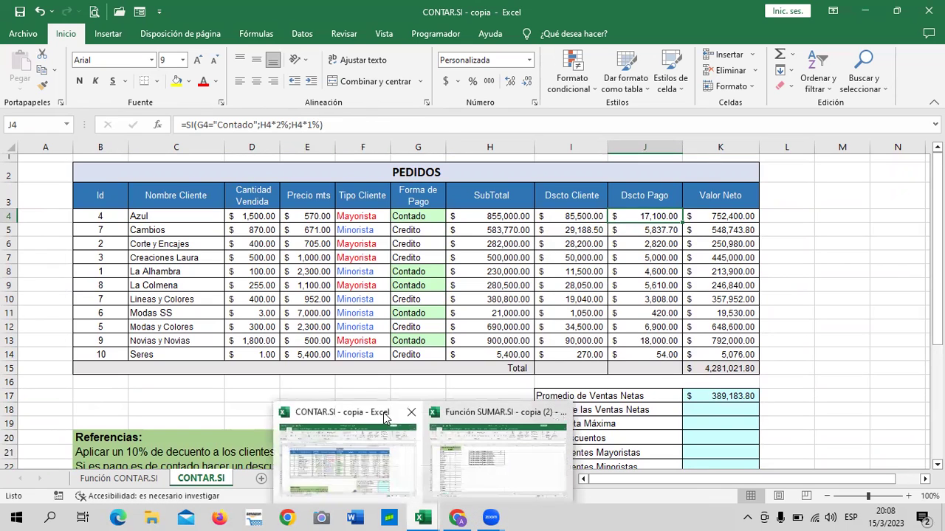
click(816, 258)
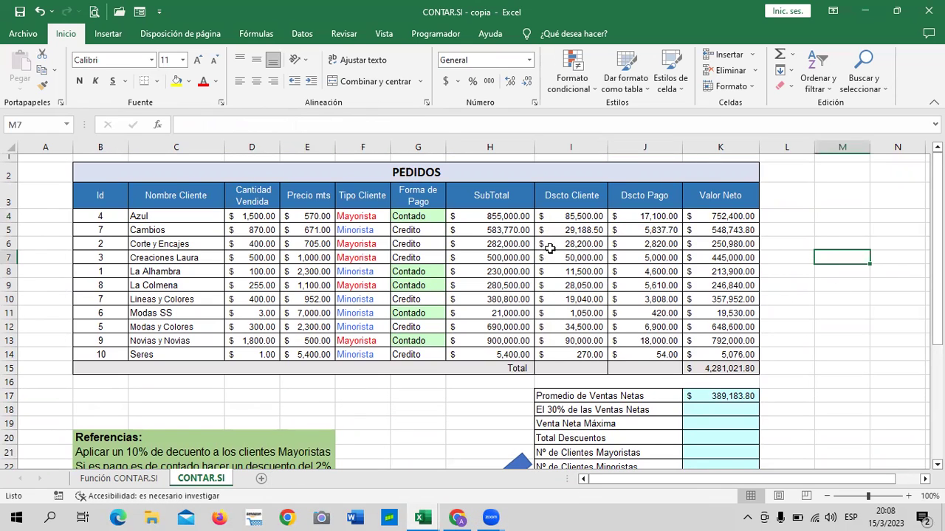
click(456, 517)
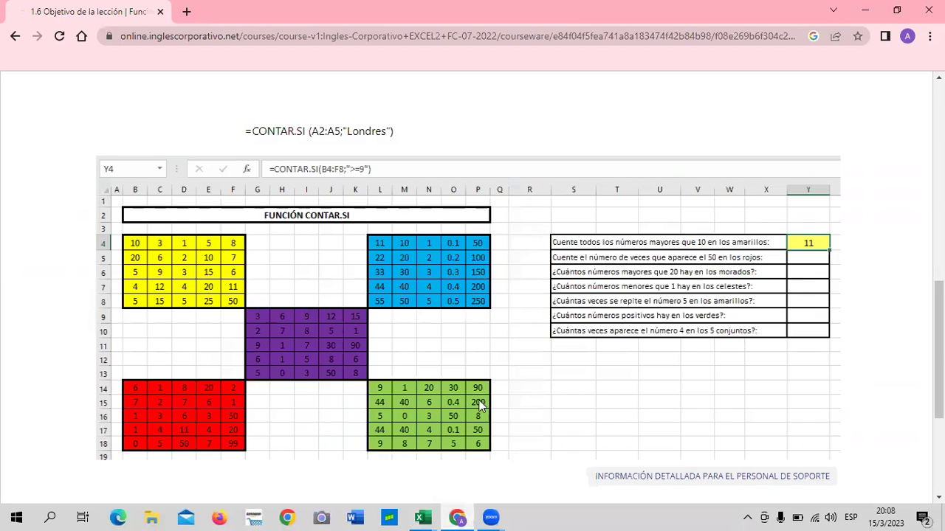
Advance to lesson 1.7 Funciones condicionales and scroll past its video to the practice file links
scroll(477, 399, down, 3)
scroll(420, 273, up, 5)
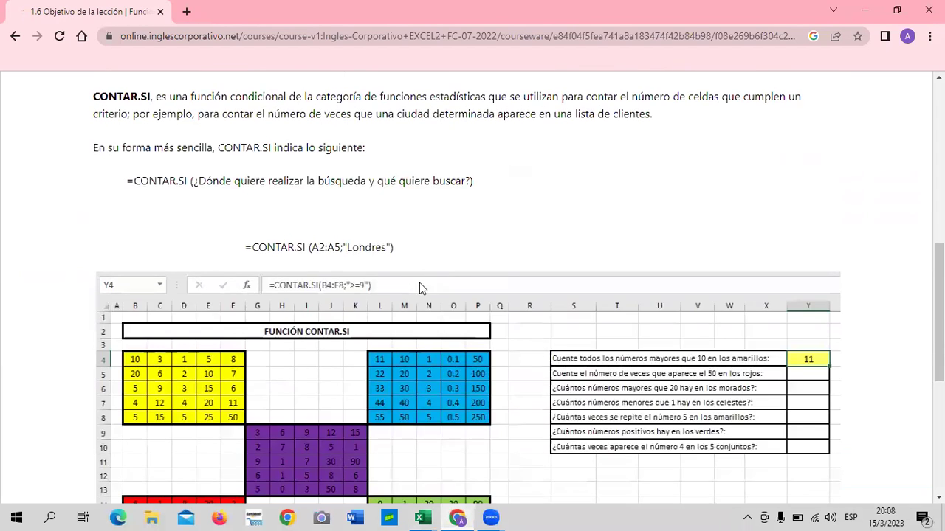
scroll(419, 286, down, 4)
click(520, 375)
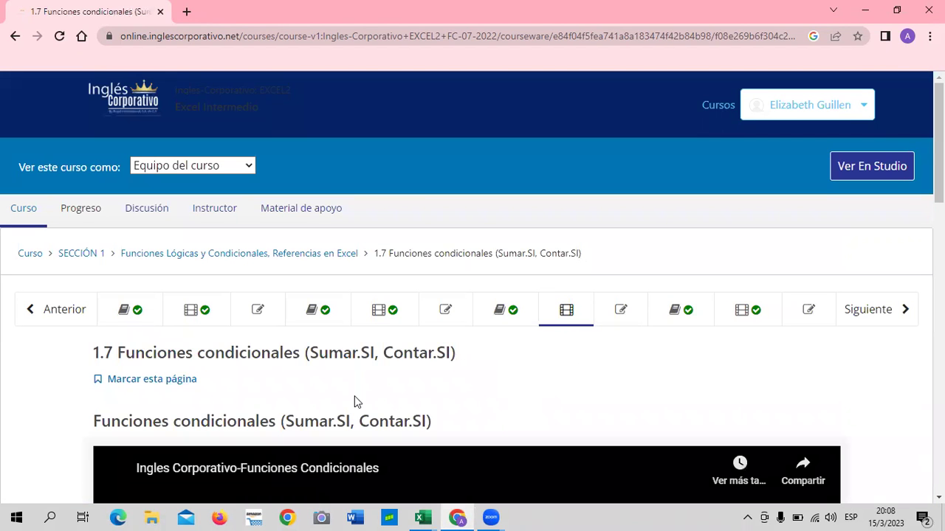
scroll(354, 402, down, 3)
scroll(354, 401, down, 2)
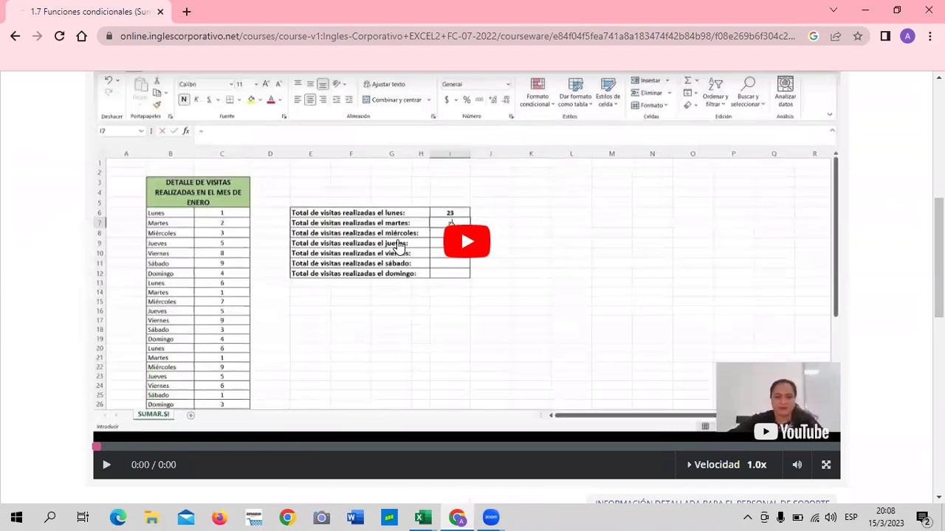
scroll(397, 246, down, 3)
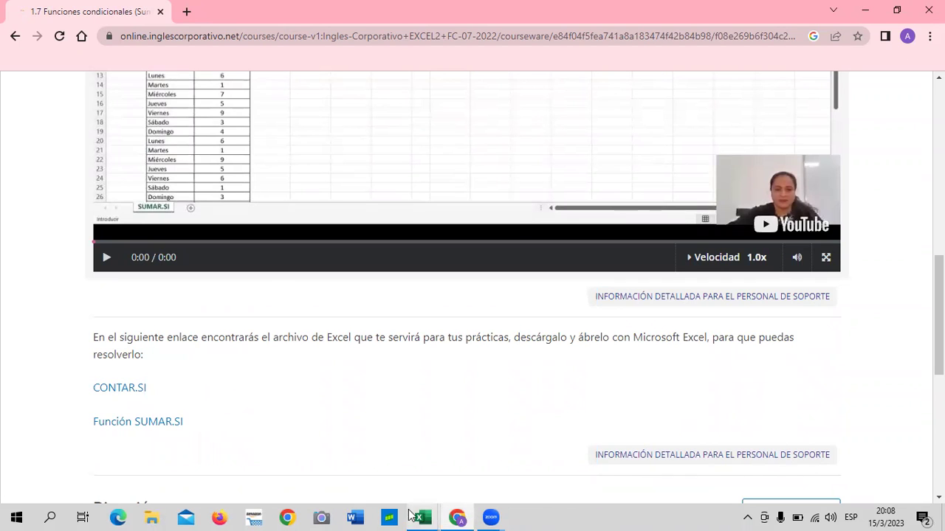
mouse_move(422, 517)
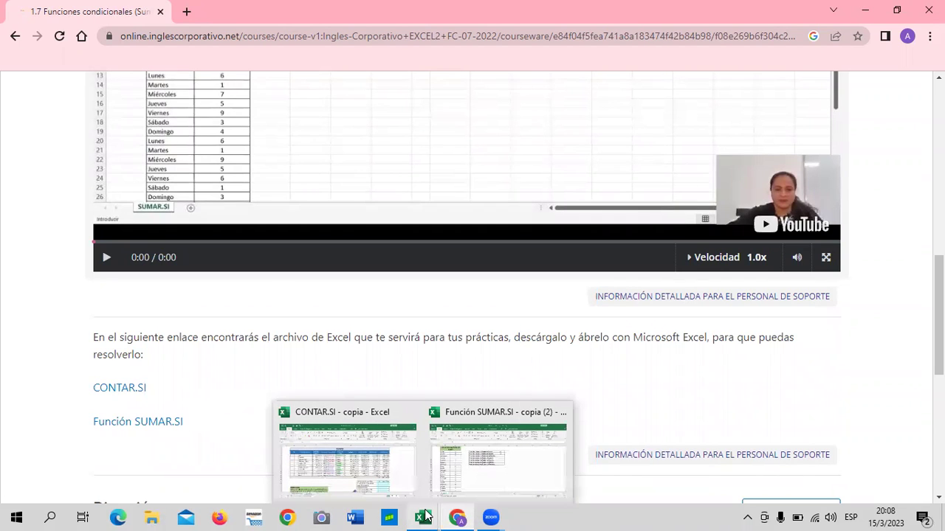
Bring the CONTAR.SI workbook back and show its Función CONTAR.SI sheet
click(410, 412)
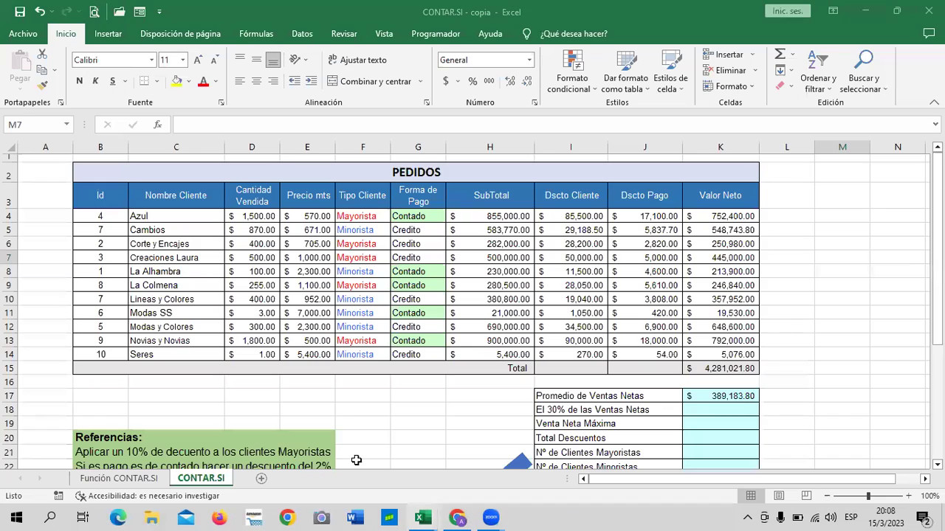
click(116, 478)
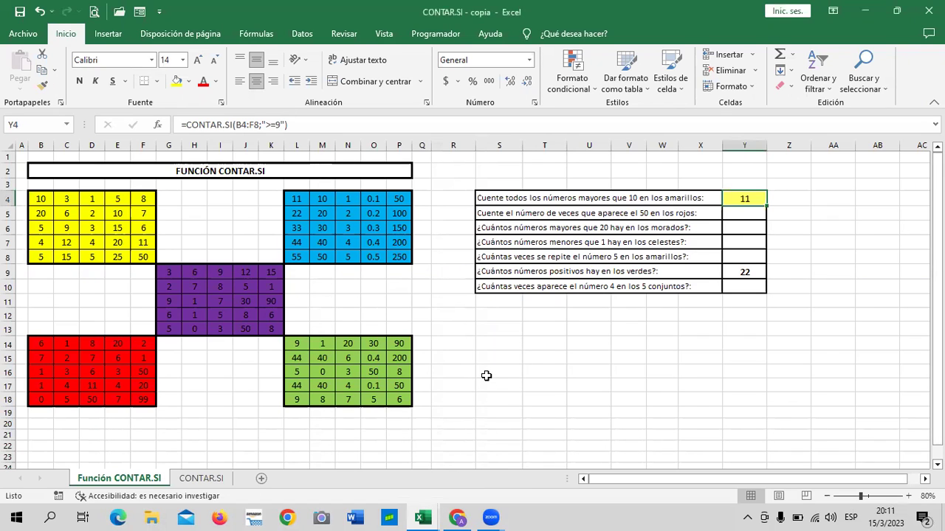
Check the green and yellow answer cells, ending with the emptied yellow-count cell Y4 selected
click(743, 273)
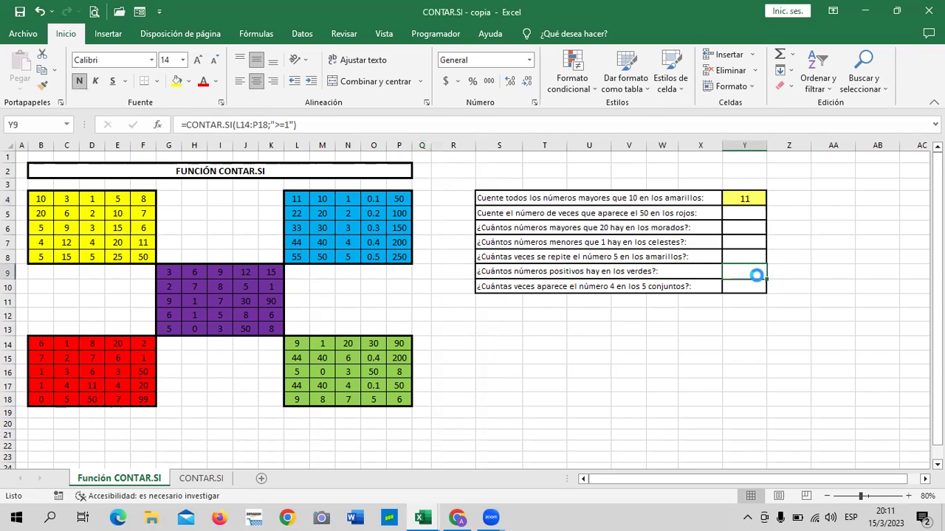
click(808, 269)
click(747, 198)
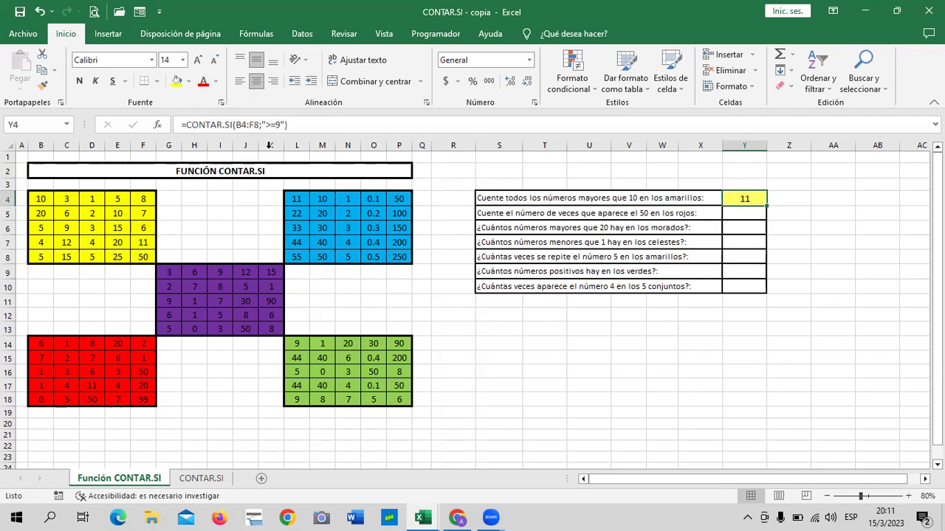
click(818, 244)
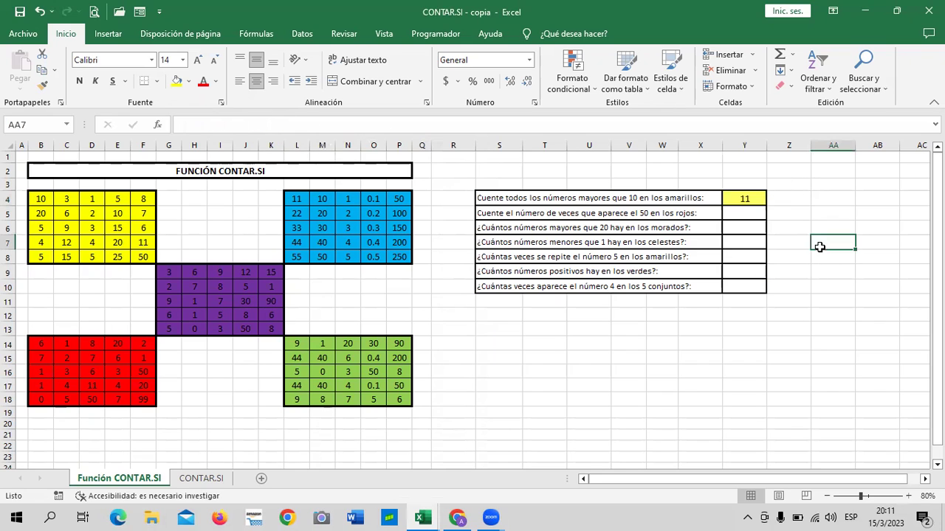
click(745, 199)
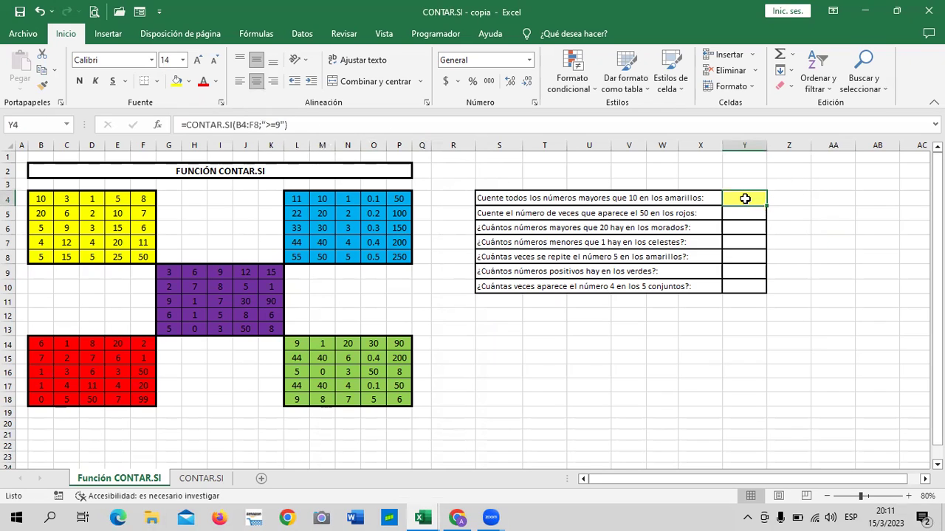
click(811, 236)
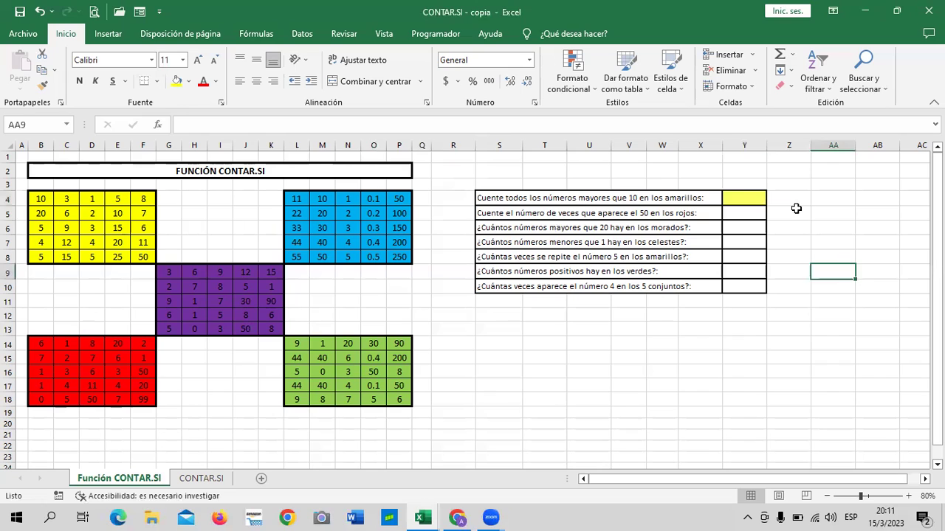
click(790, 212)
click(740, 196)
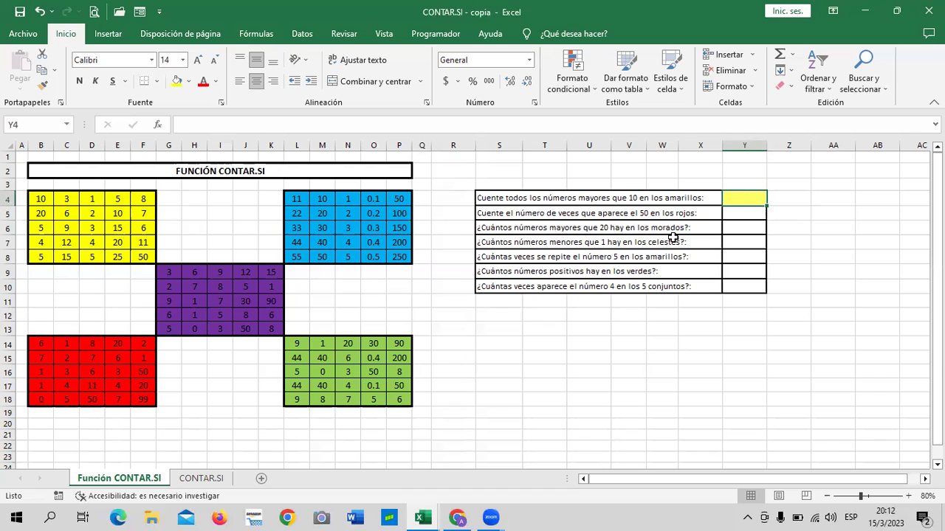
Start a =CONTAR.SI( formula in Y4 from the =conta autocomplete suggestions
text(=)
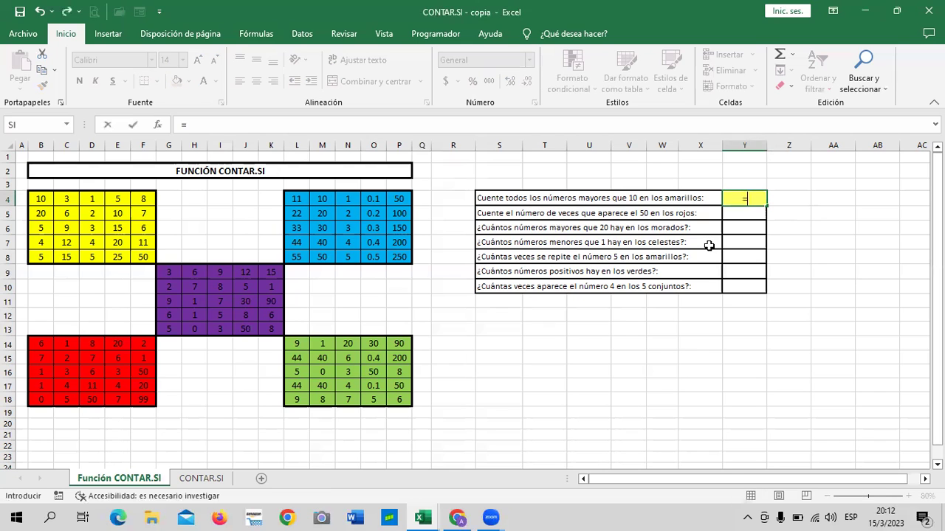
text(conta)
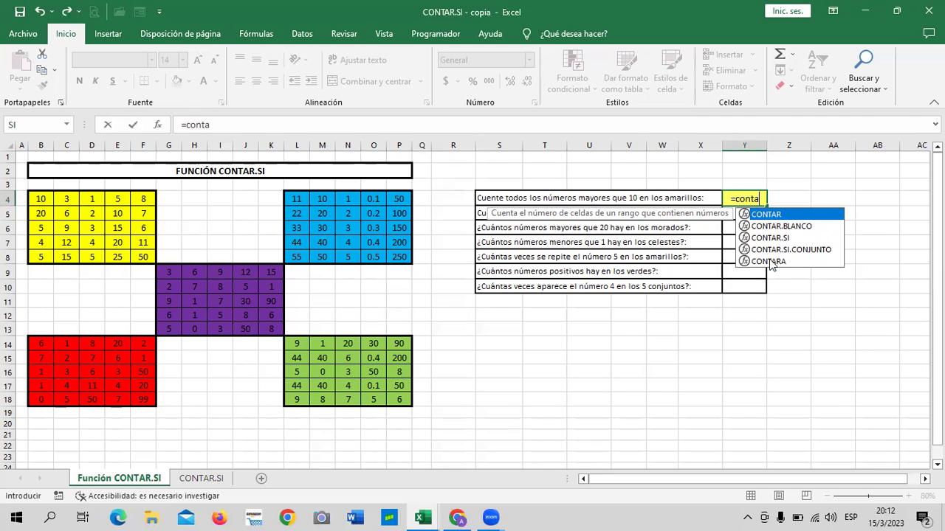
click(778, 238)
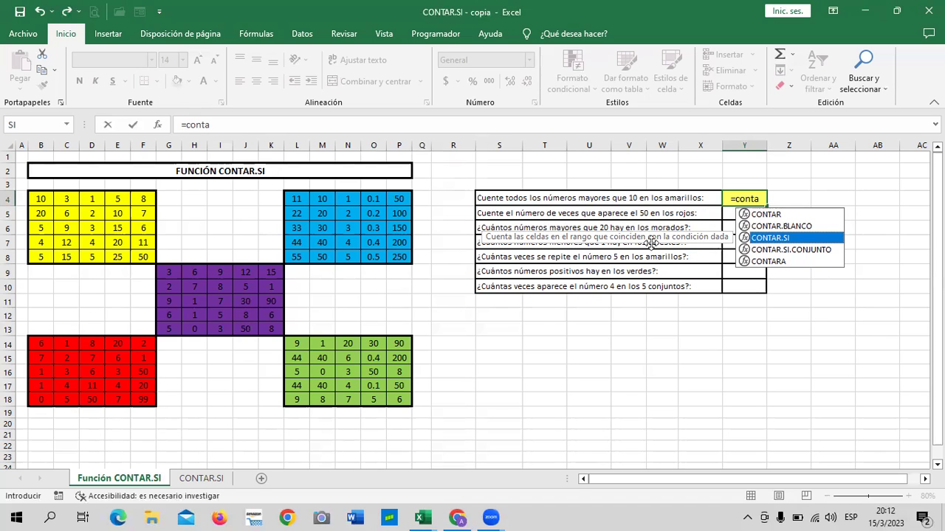
double_click(801, 239)
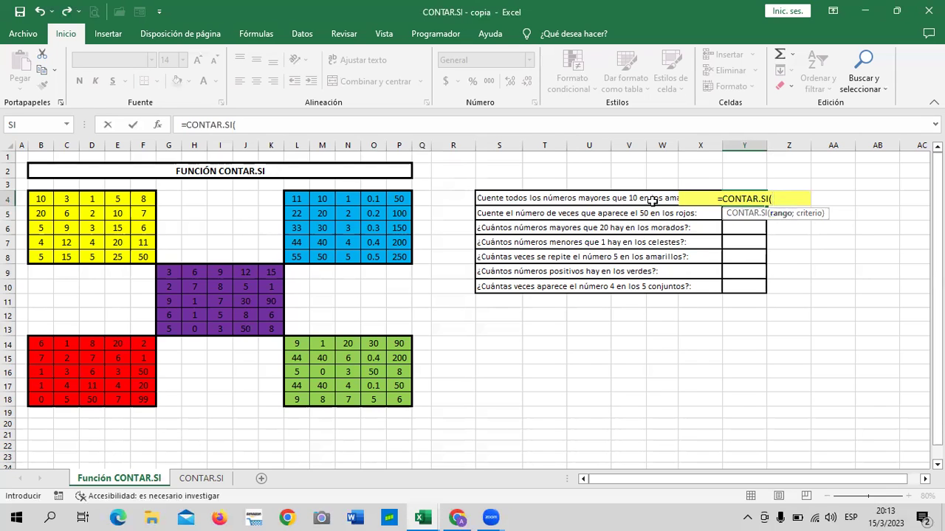
Complete Y4's formula as =CONTAR.SI(B4:F8;">10") over the yellow block
mouse_move(40, 198)
mouse_down()
mouse_move(112, 253)
mouse_move(147, 258)
mouse_up()
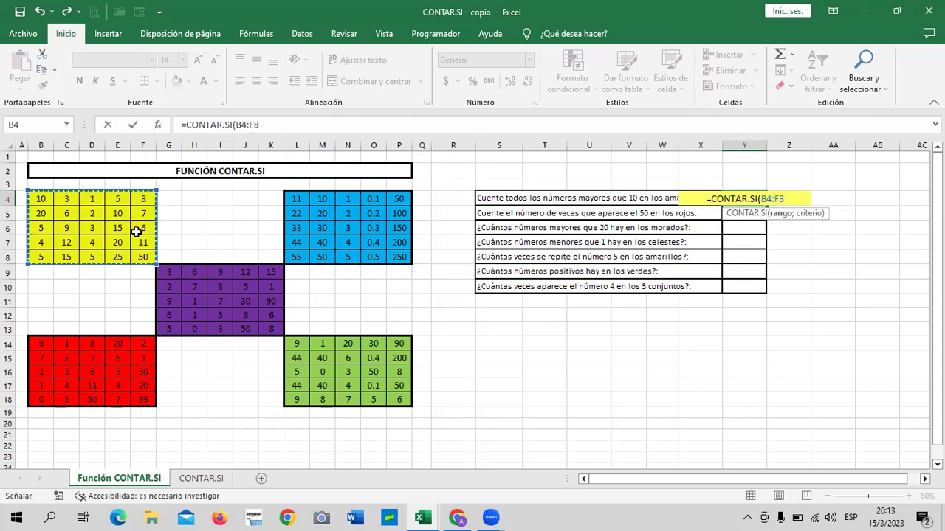
click(282, 124)
text(;)
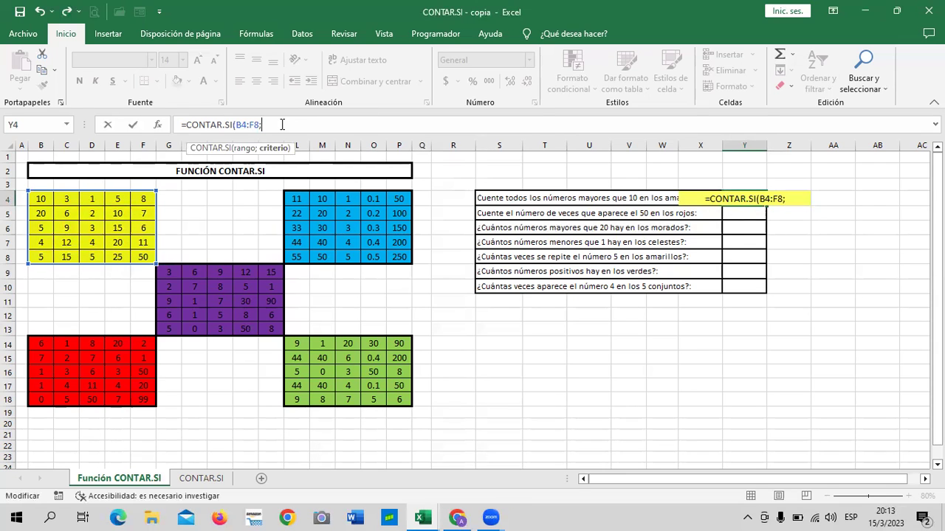
text(")
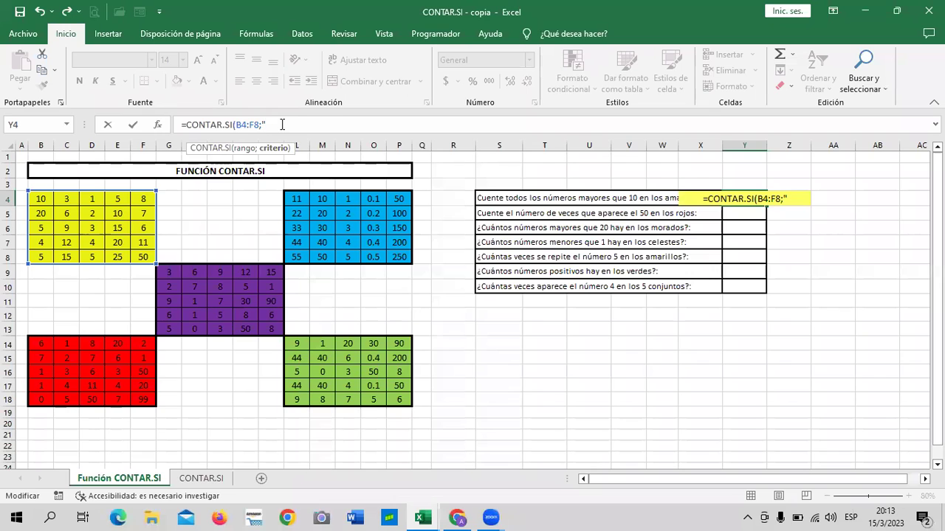
text(>)
key(BackSpace)
text(>)
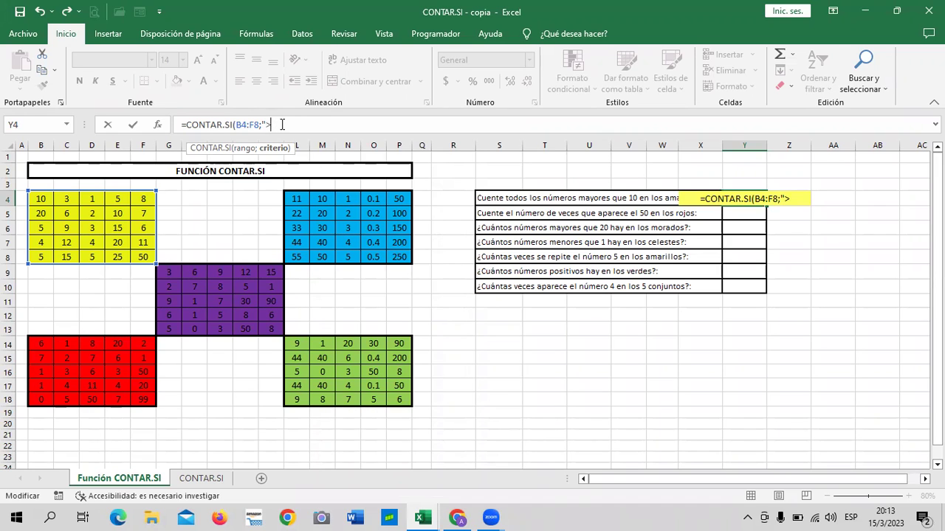
text(10)
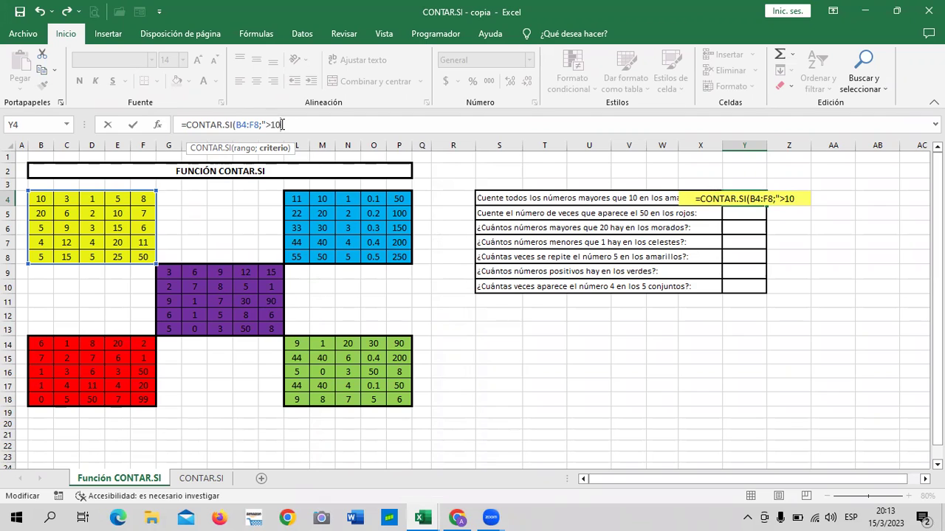
text(")
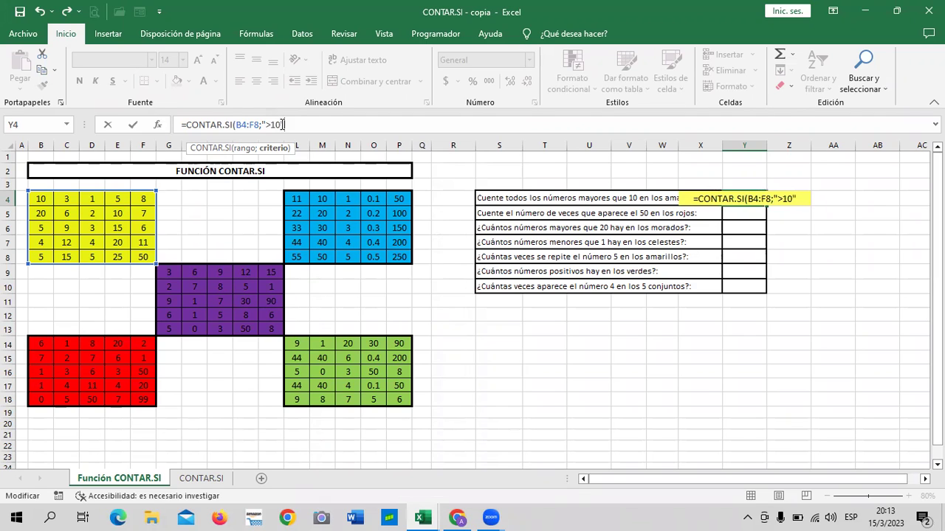
text())
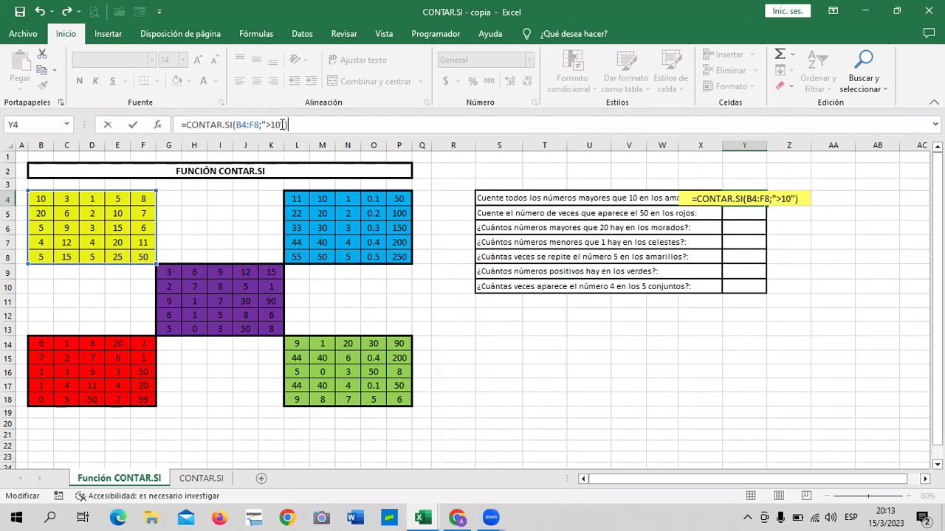
key(Return)
Review the Y4 formula behind the result 8
click(826, 311)
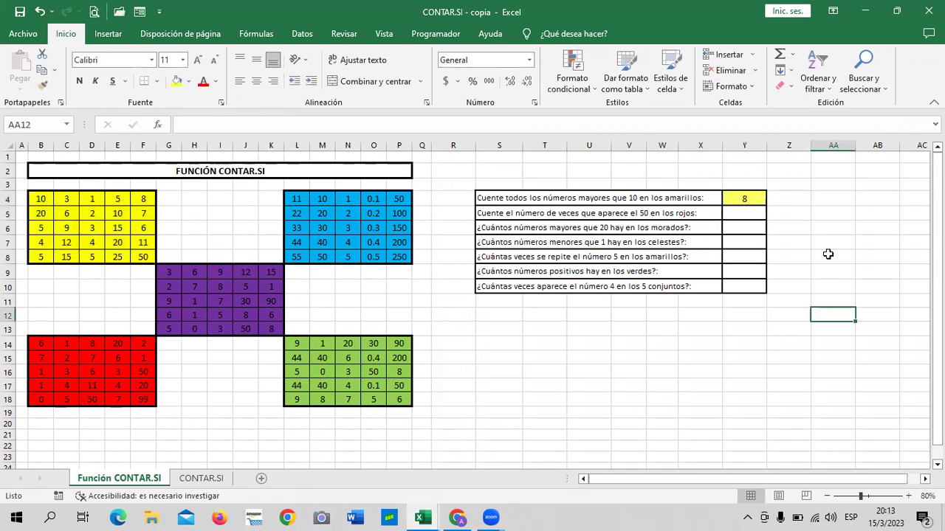
click(751, 198)
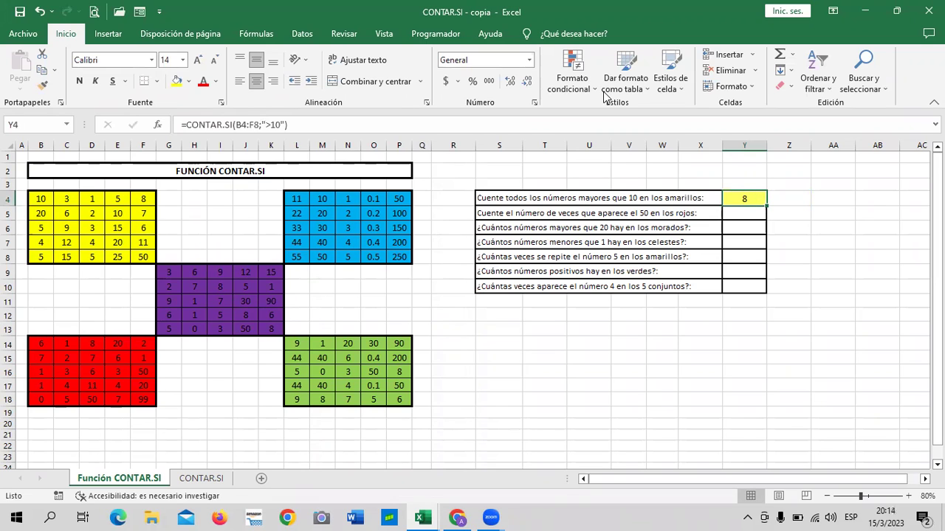
click(858, 209)
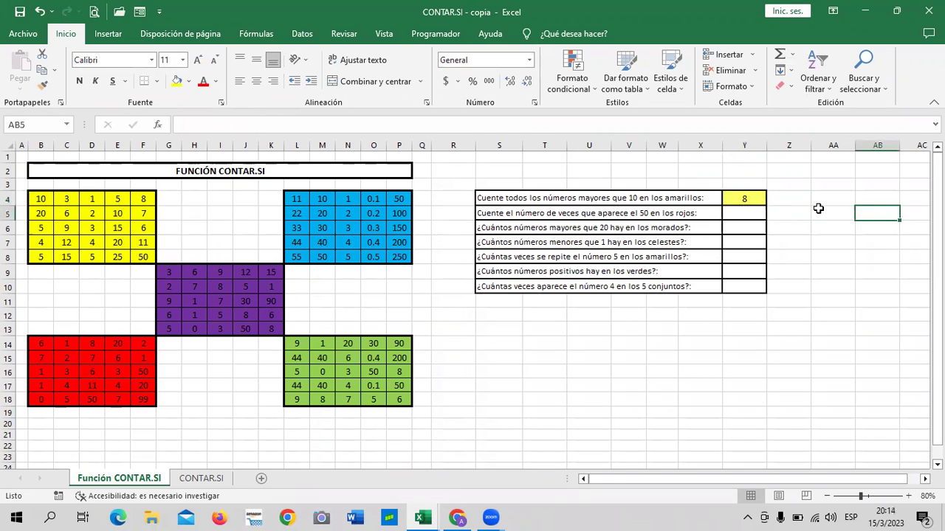
click(745, 197)
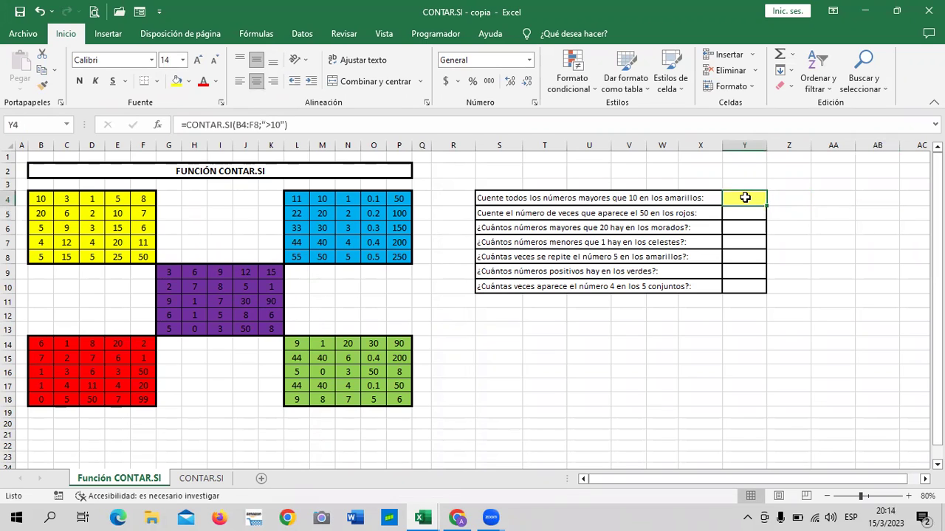
click(587, 356)
click(740, 199)
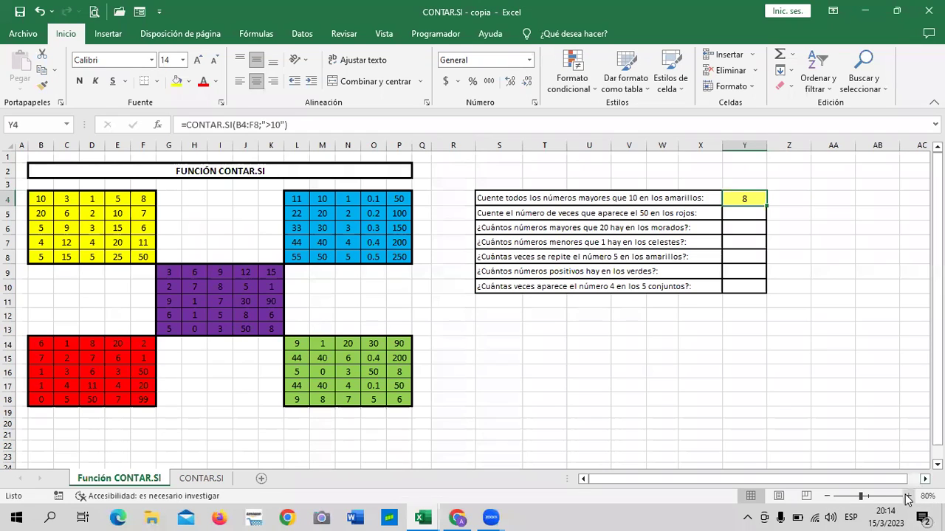
click(907, 496)
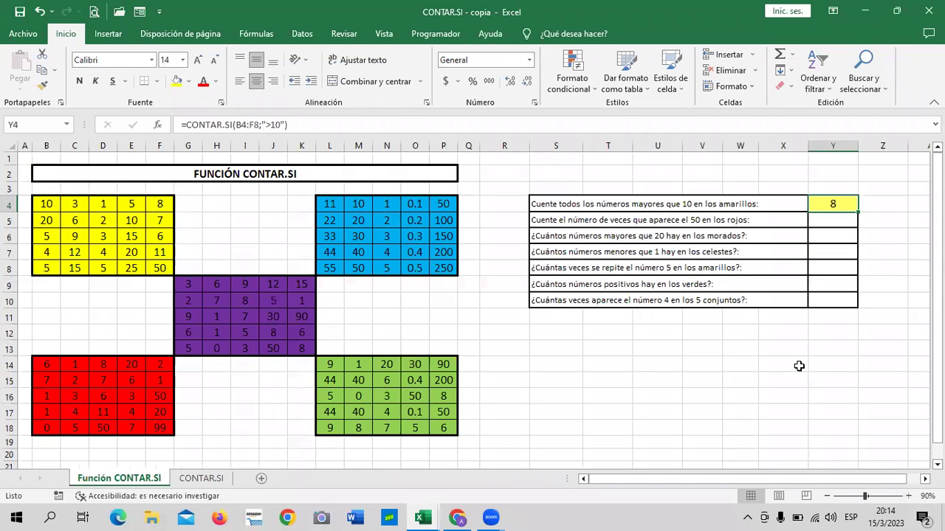
click(904, 316)
click(835, 203)
click(617, 412)
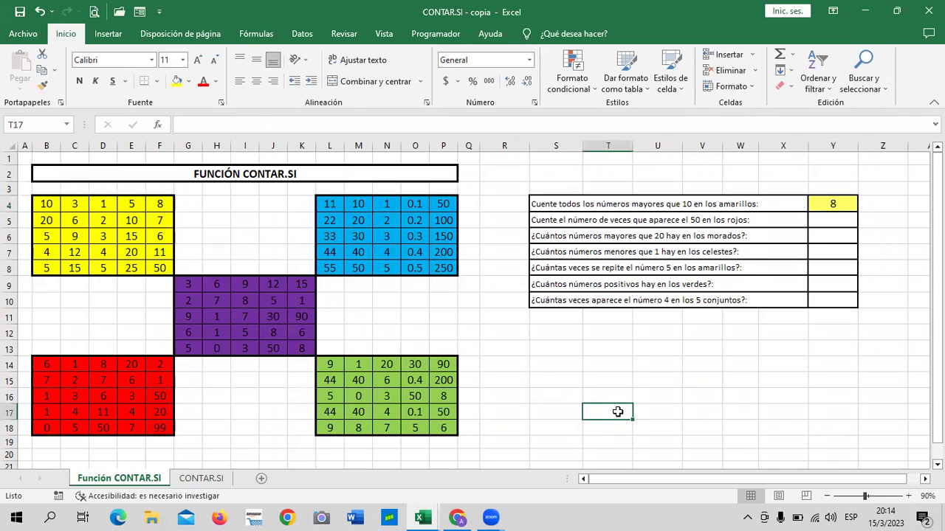
click(821, 208)
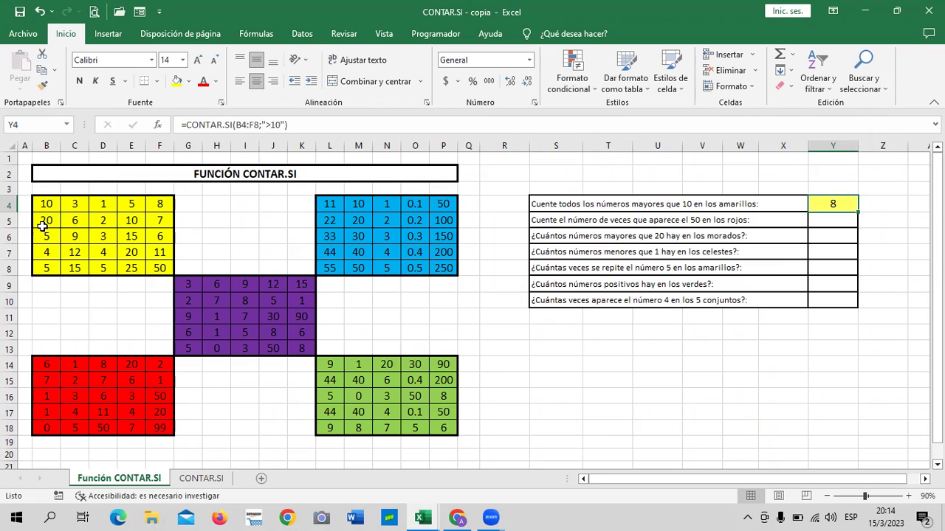
click(42, 224)
click(76, 249)
click(76, 267)
click(134, 235)
click(134, 252)
click(133, 270)
click(160, 265)
click(160, 250)
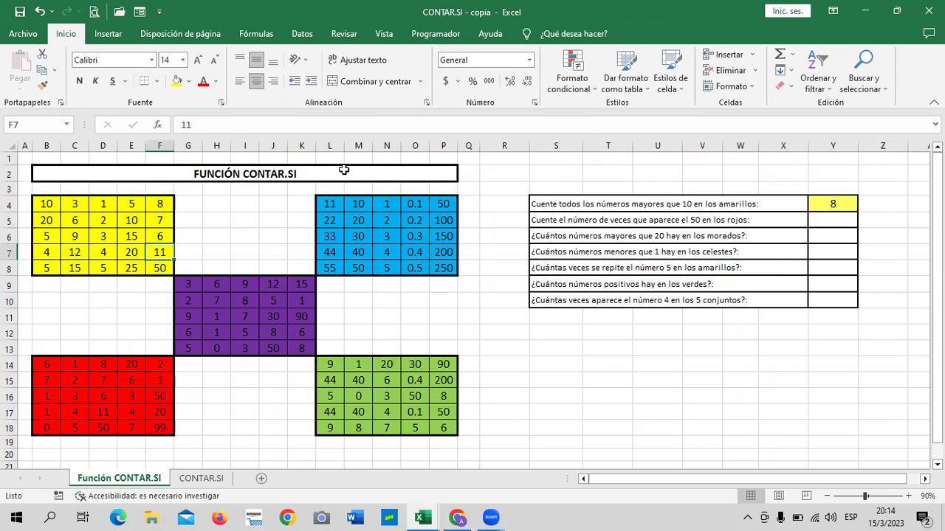
click(580, 359)
Enter =CONTAR.SI(B14:F18;"=50") in Y5 to count the red block's 50s, giving 2
click(841, 221)
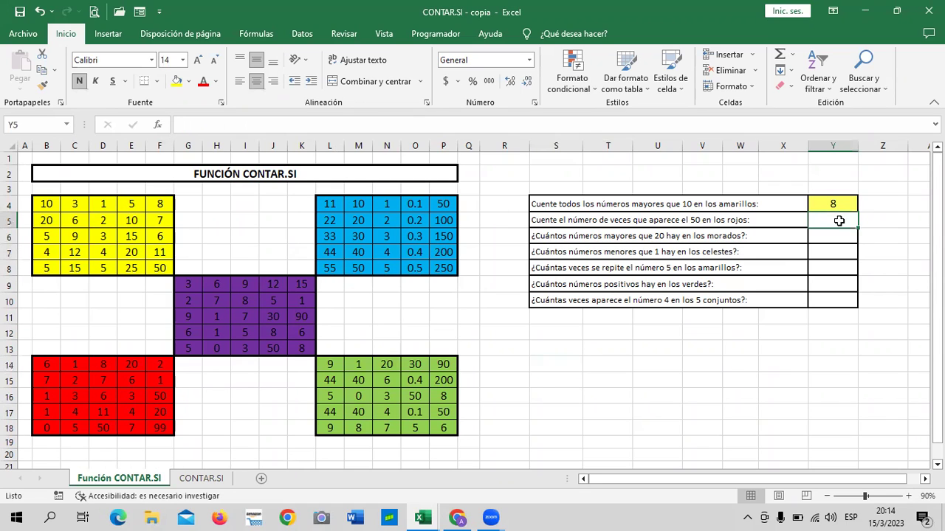
text(=c)
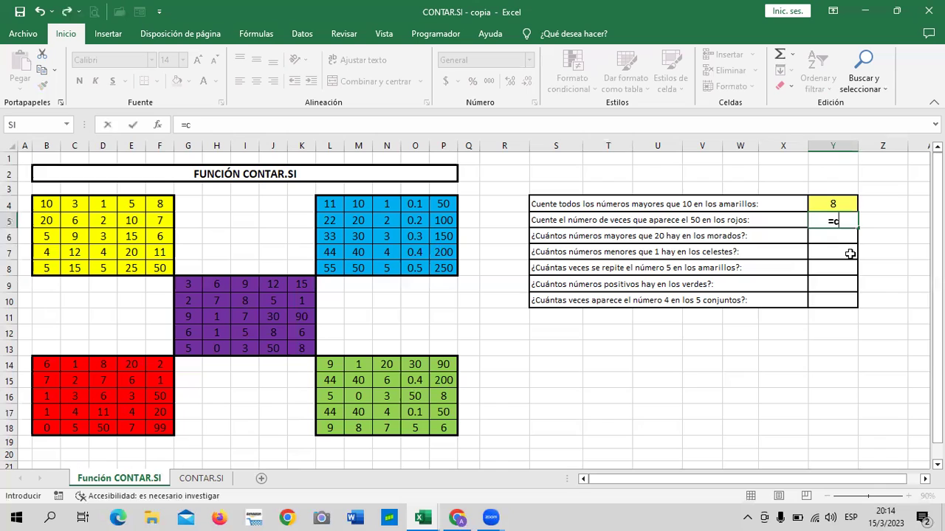
text(on)
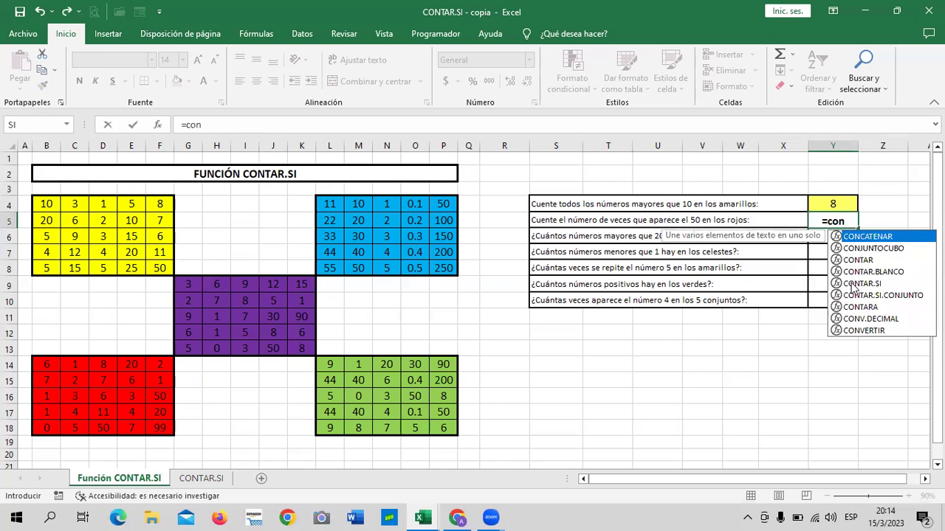
double_click(849, 283)
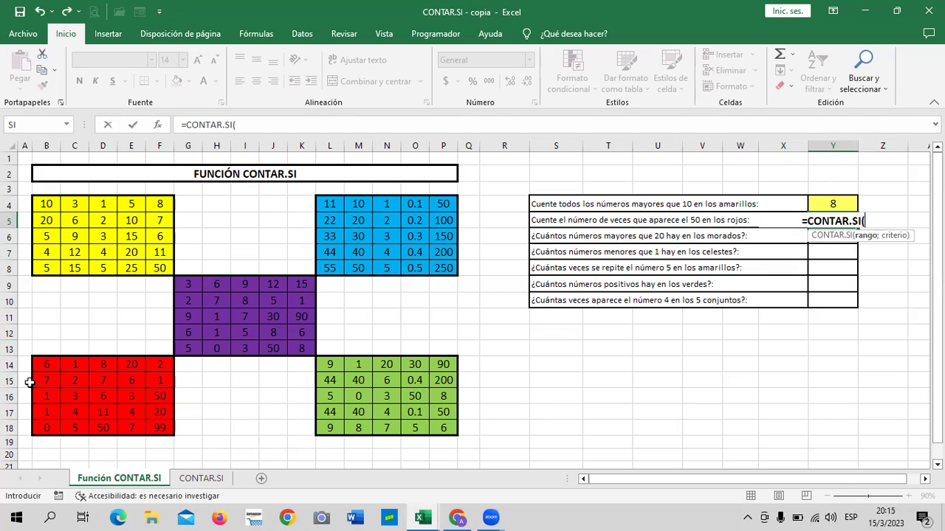
drag(39, 364, 155, 424)
click(308, 126)
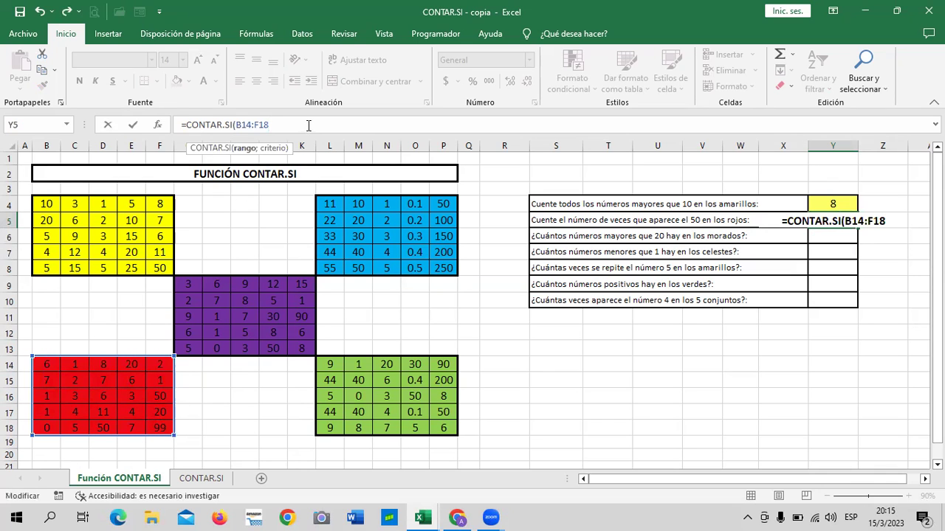
text(;)
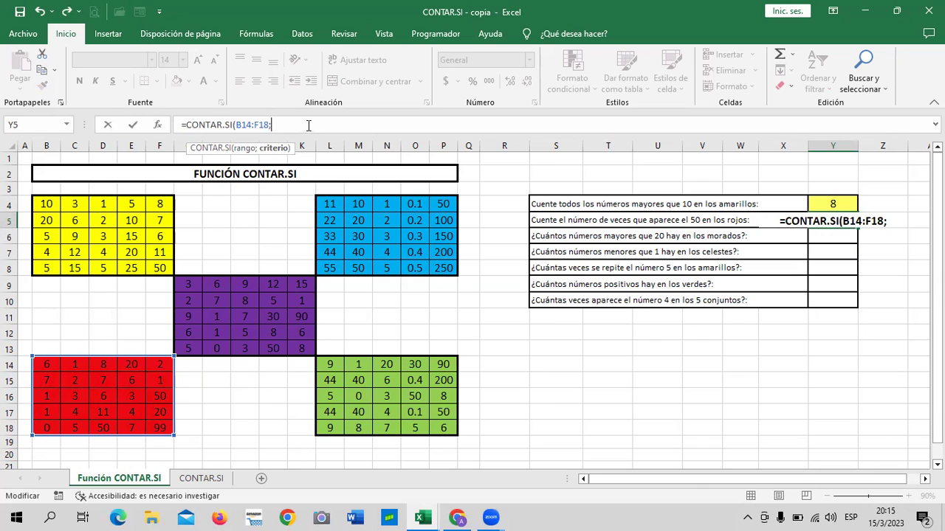
text("=)
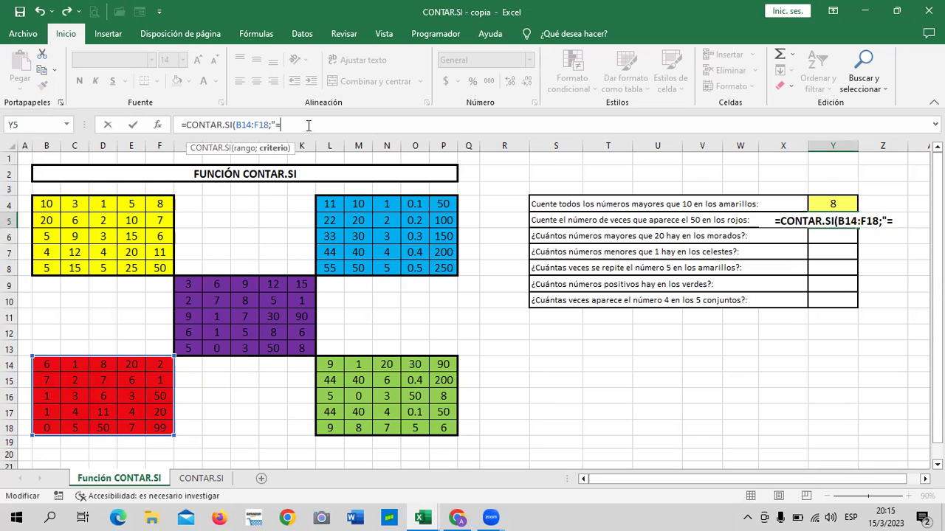
text(50)
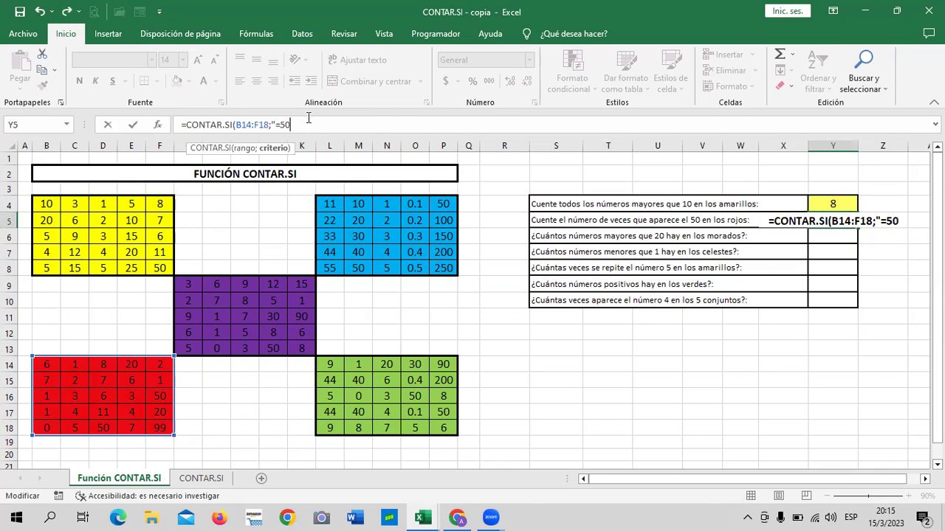
text("))
key(Return)
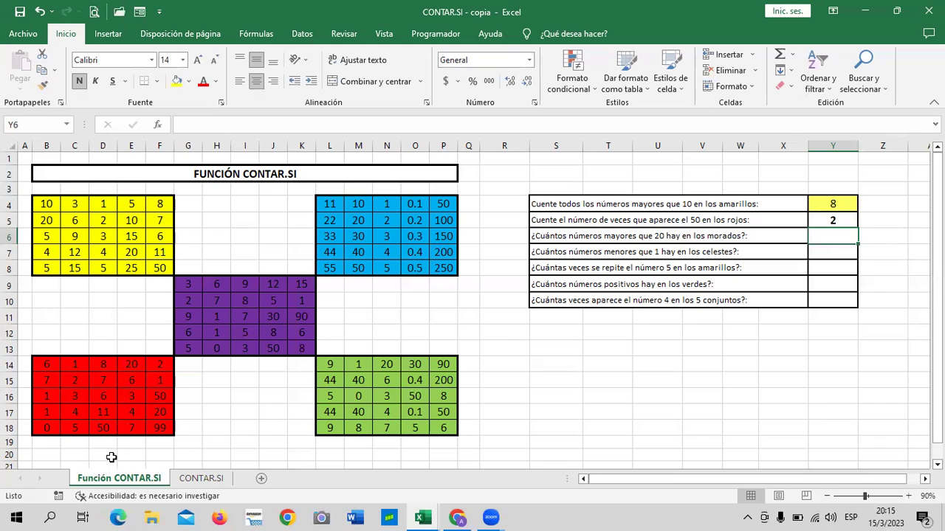
click(160, 397)
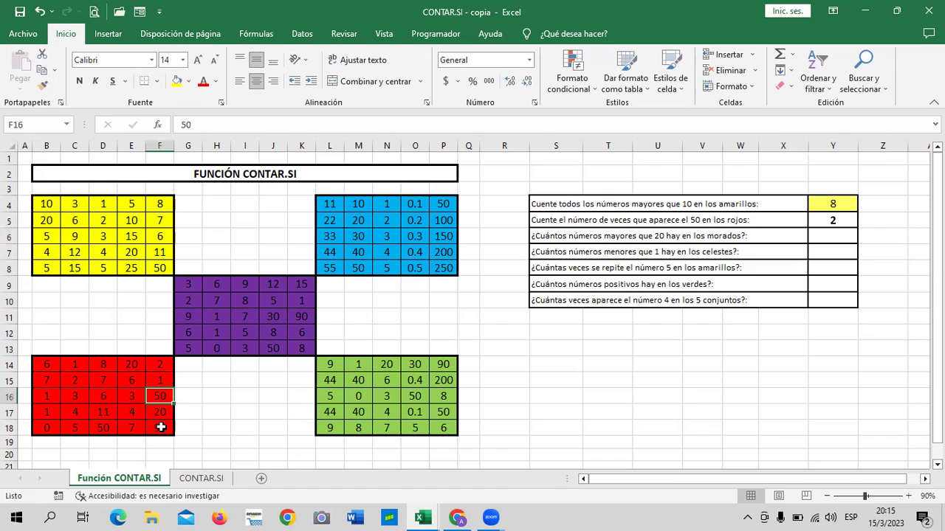
click(101, 427)
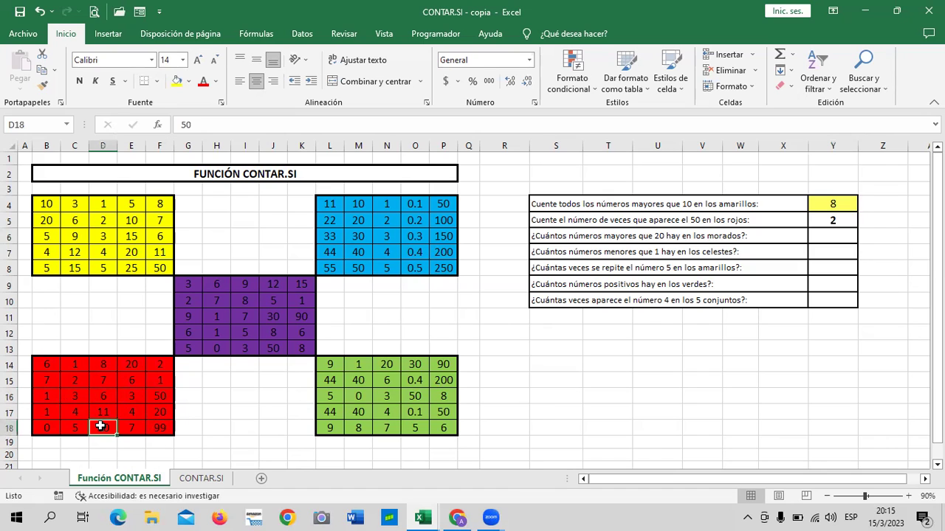
click(639, 417)
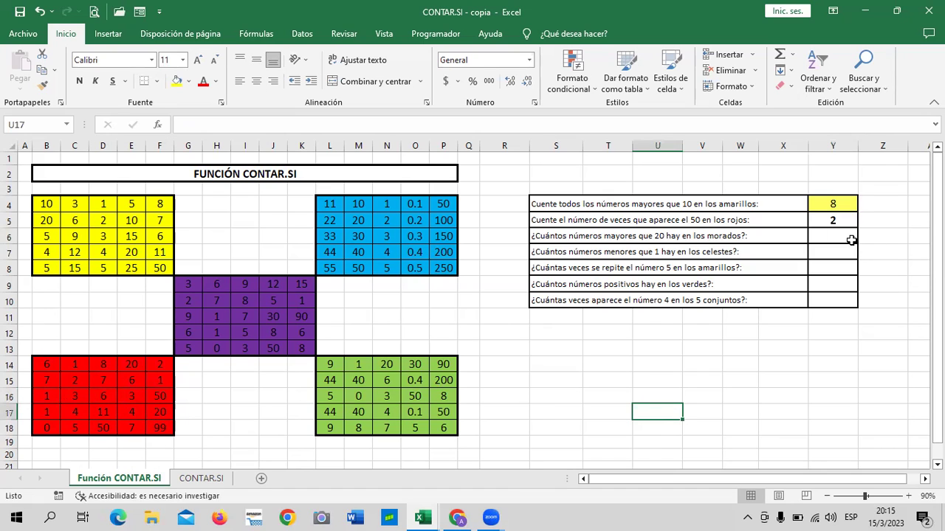
click(834, 230)
Enter =CONTAR.SI(G9:K13;">20") in Y6 for the purple block, returning 3
text(=cont)
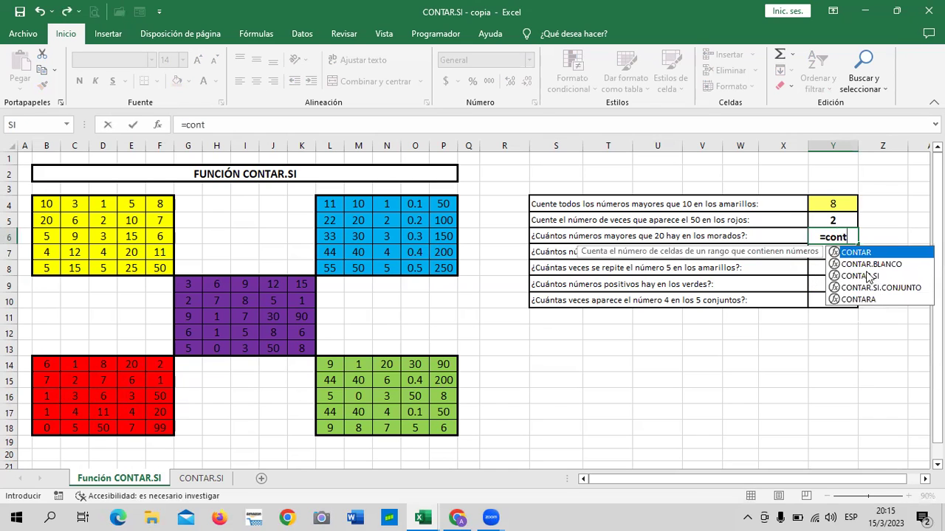
click(865, 275)
double_click(864, 275)
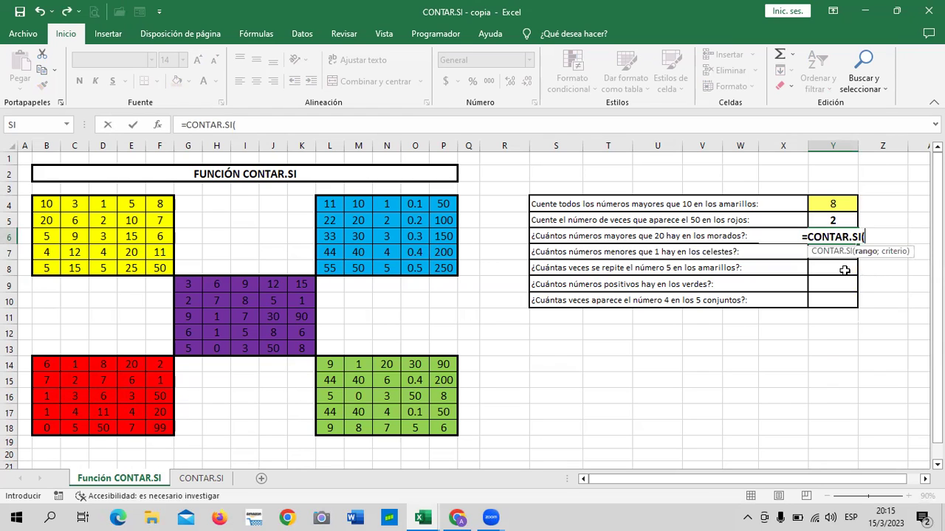
drag(188, 284, 301, 350)
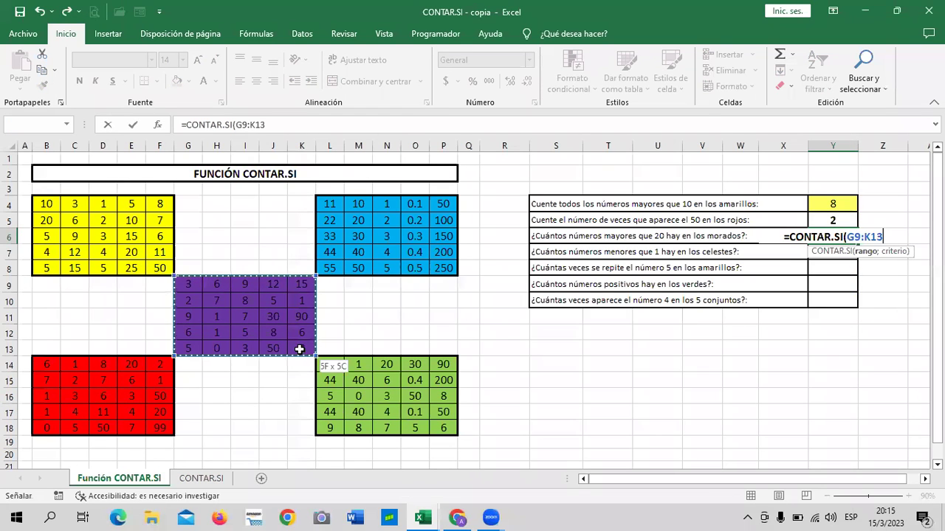
click(323, 124)
text(;)
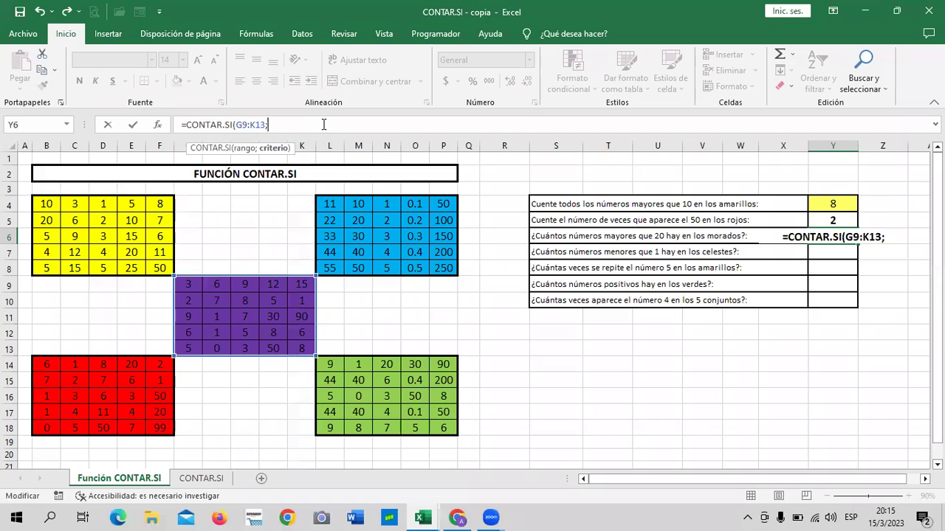
text(")
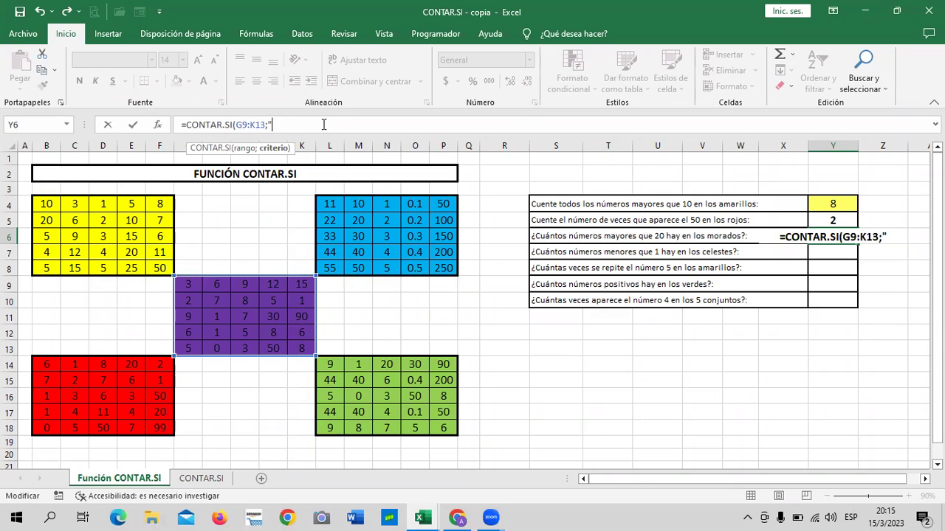
text(>2)
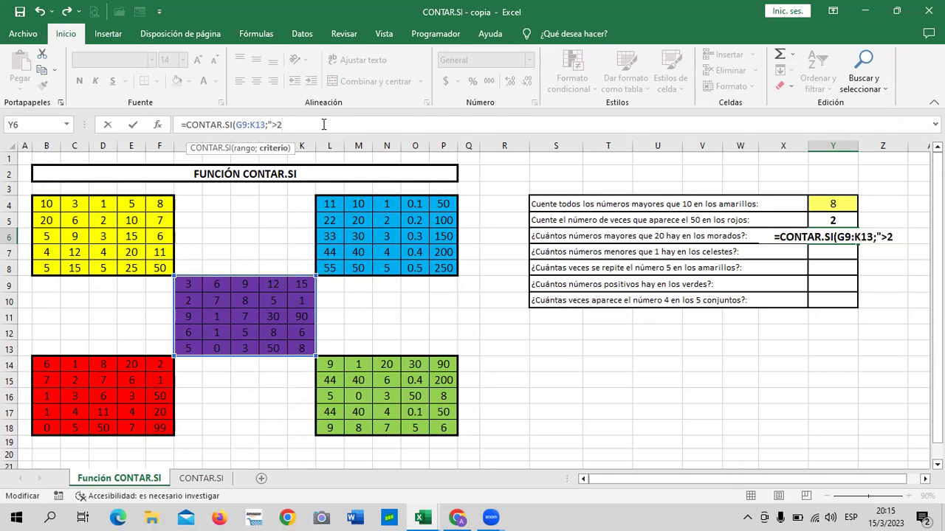
text(0)
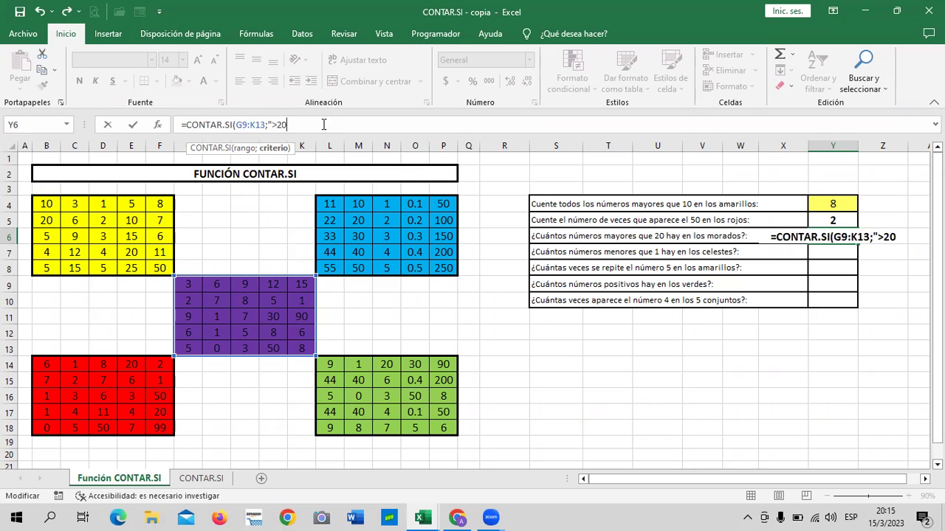
text(")
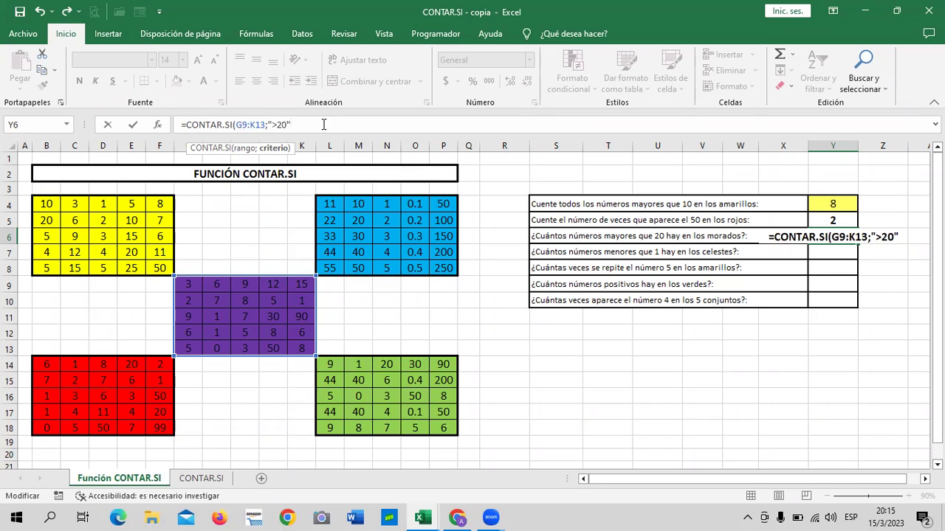
text())
key(Return)
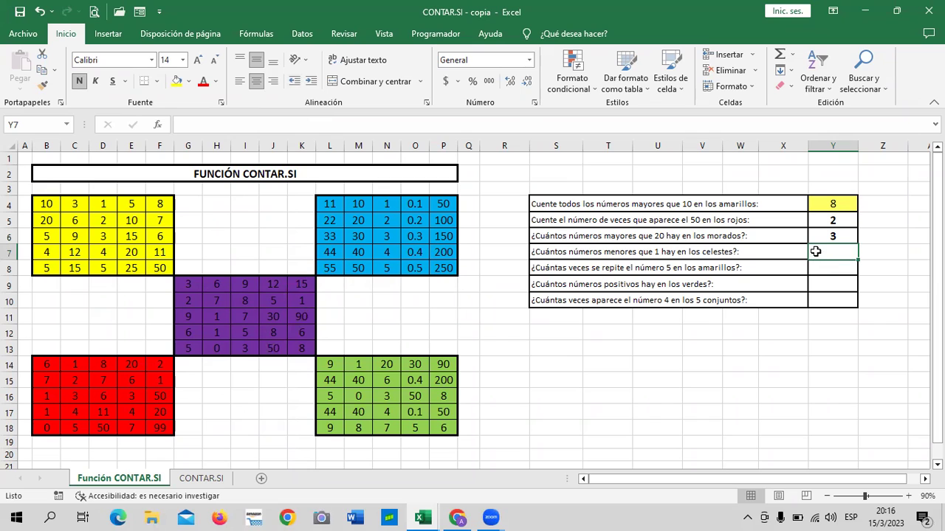
Start Y7's CONTAR.SI over the light-blue block L4:P8 with the criterion <1
text(=conr)
key(BackSpace)
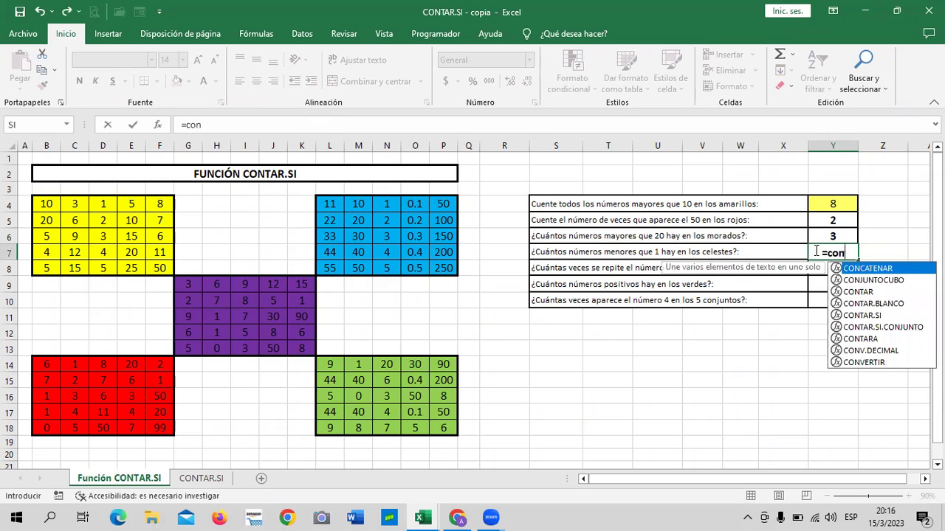
double_click(863, 315)
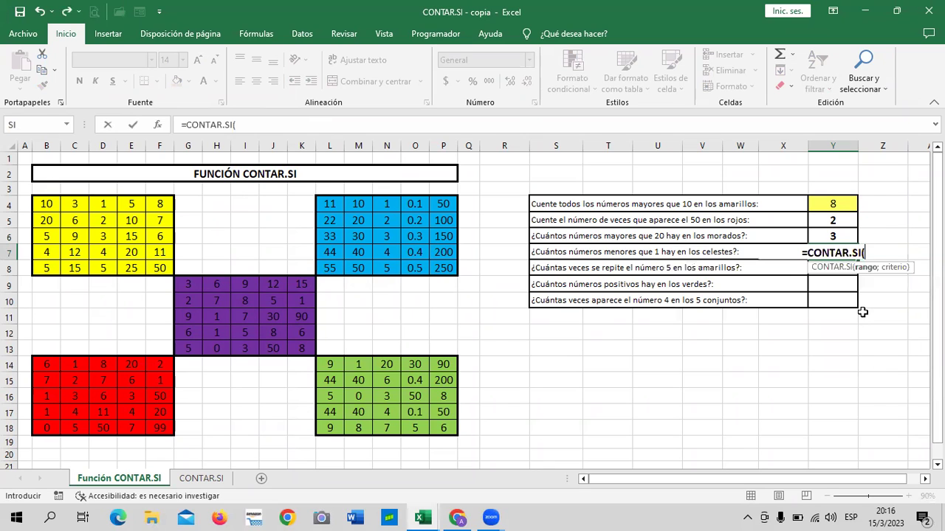
drag(338, 205, 432, 264)
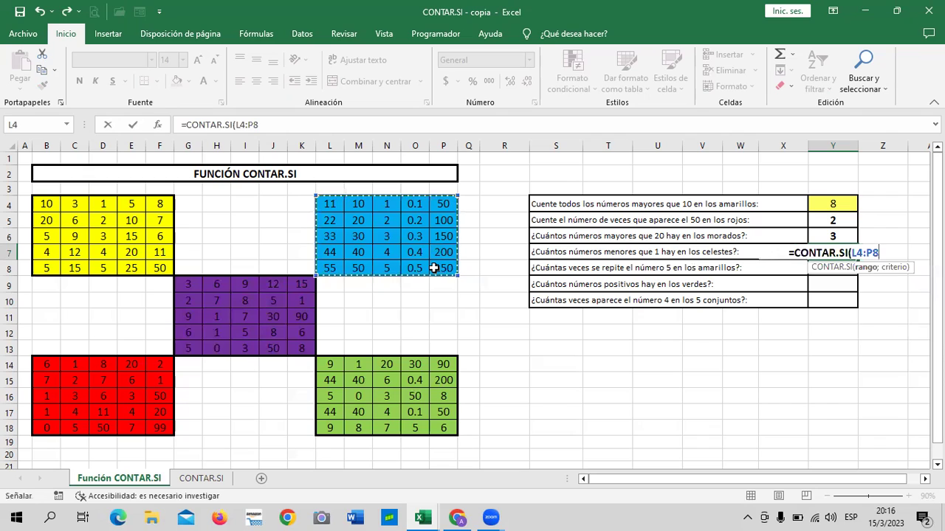
text(;)
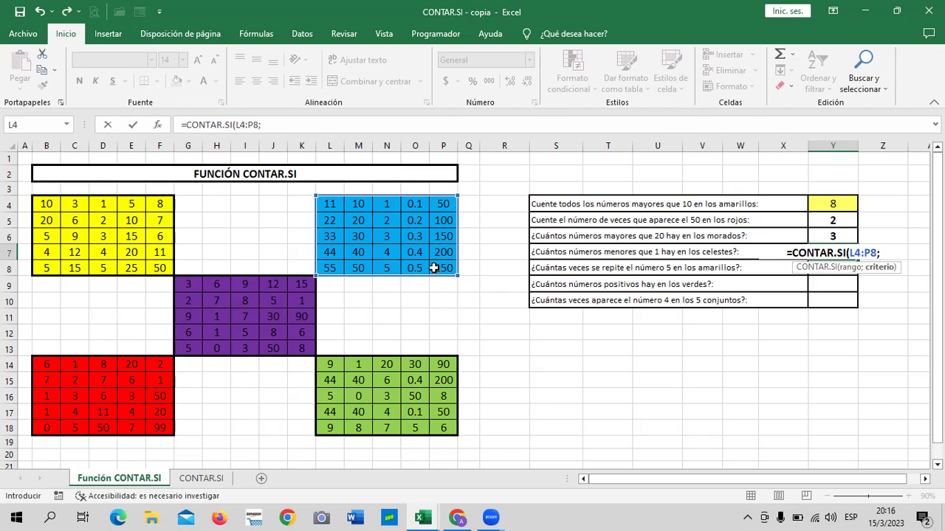
text(<1)
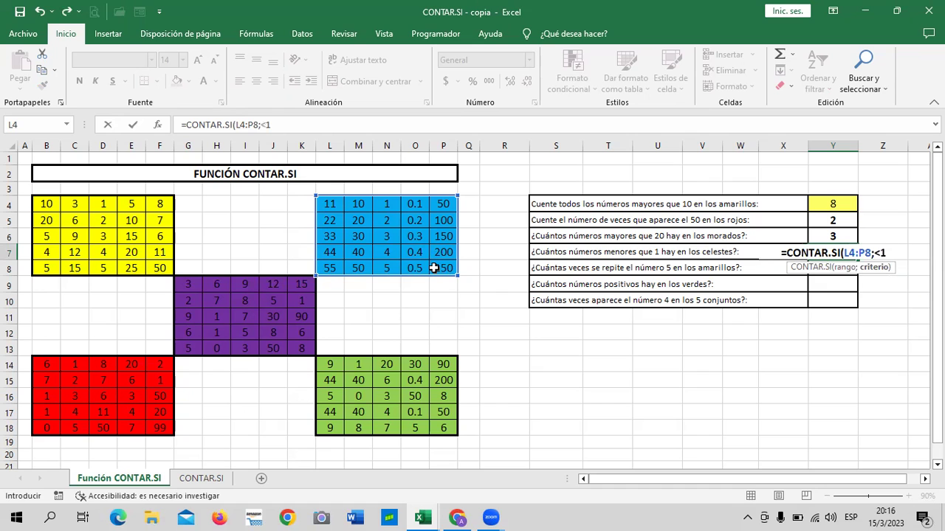
key(Return)
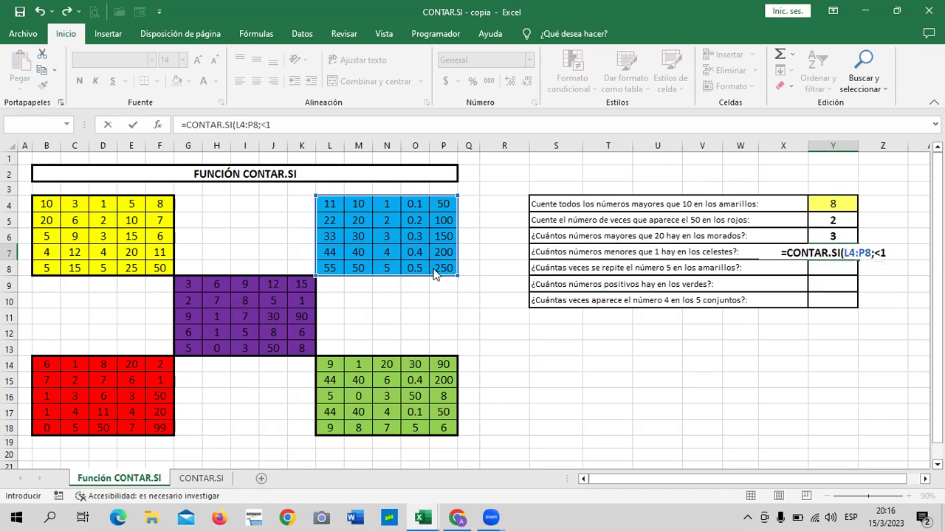
Add the missing quotes so Y7 holds =CONTAR.SI(L4:P8;"<1") and shows 5
click(440, 332)
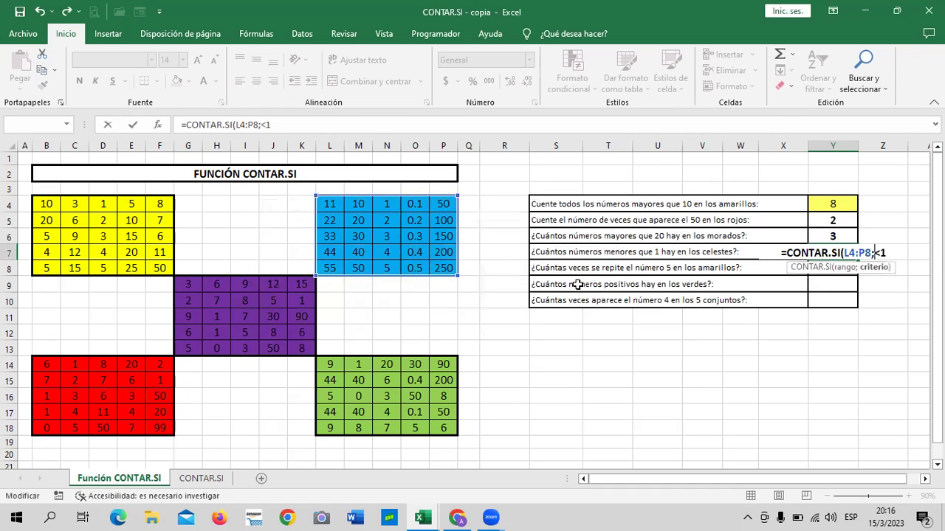
click(873, 253)
text(")
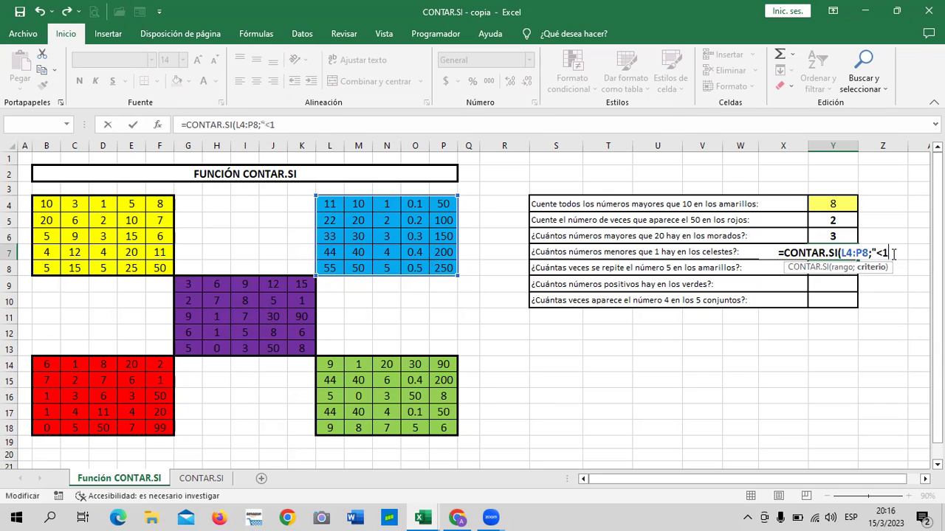
text(")
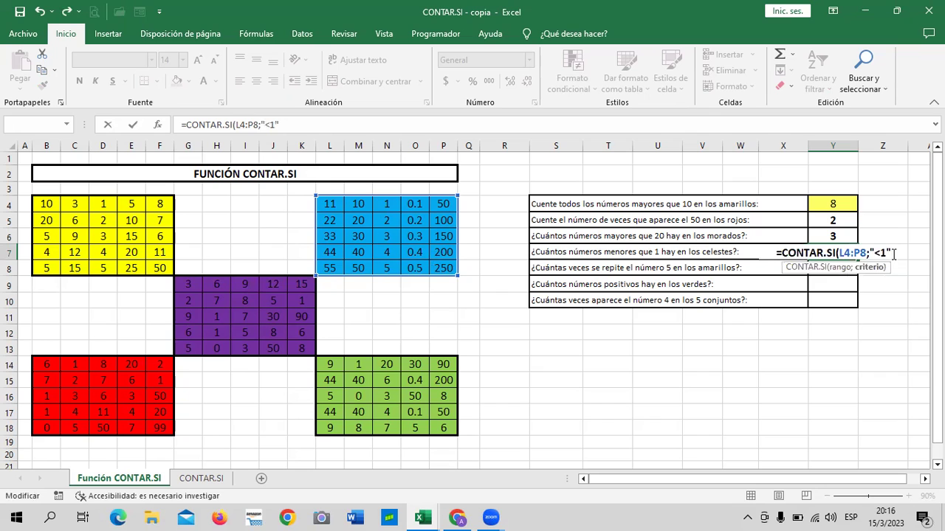
text())
key(Return)
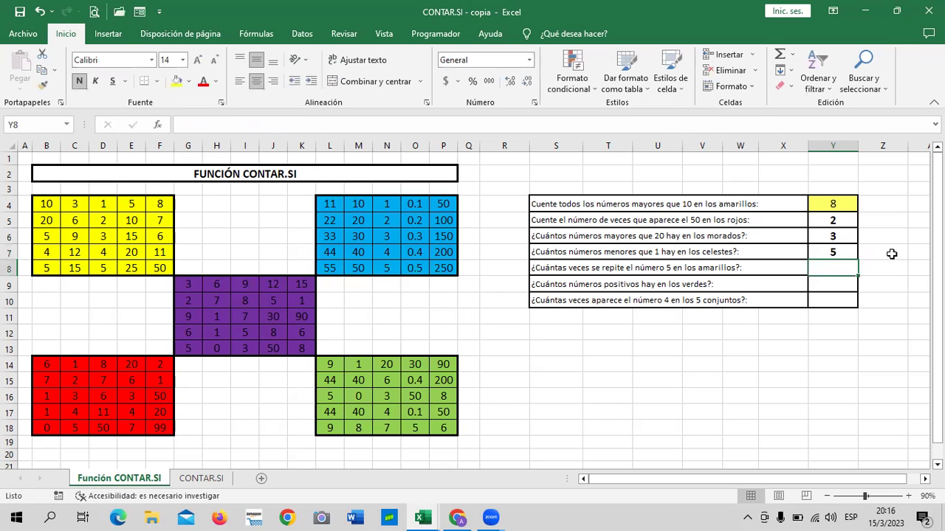
click(820, 252)
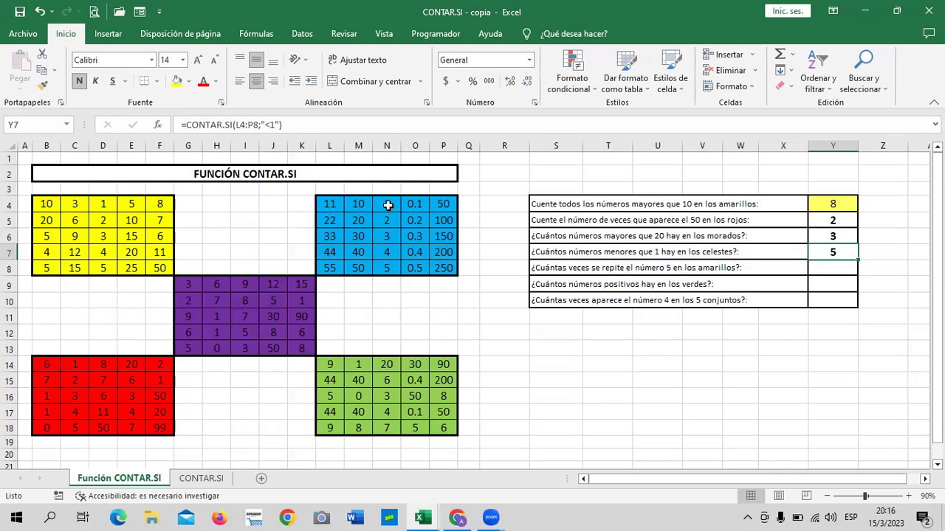
click(411, 205)
click(410, 220)
click(411, 237)
click(414, 251)
click(417, 266)
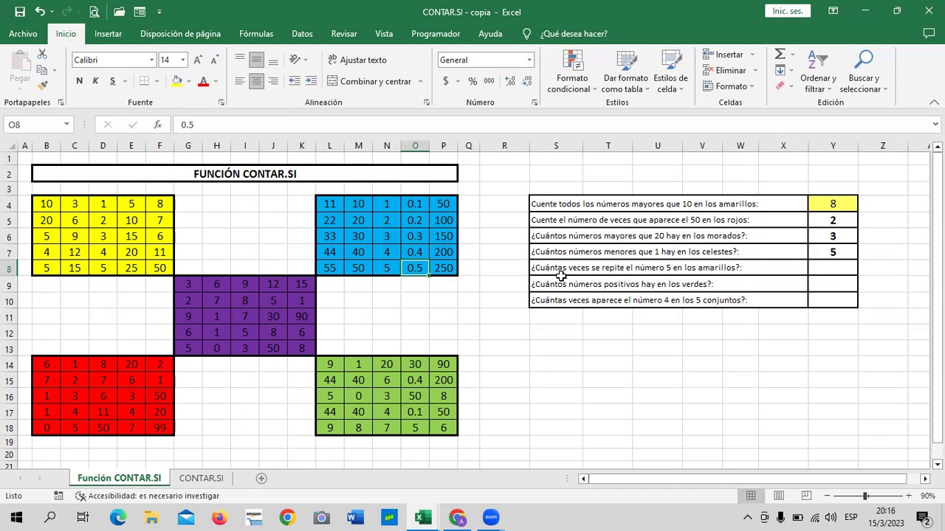
click(421, 203)
click(597, 408)
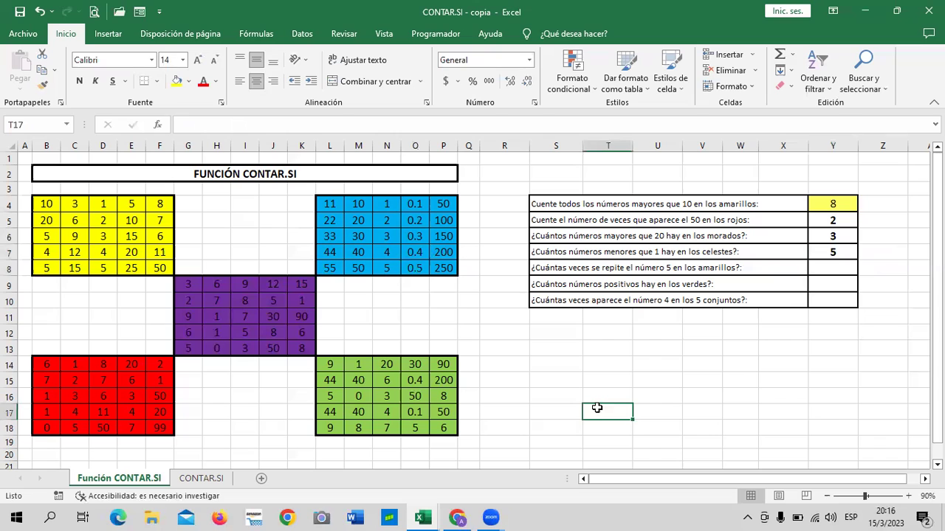
click(840, 268)
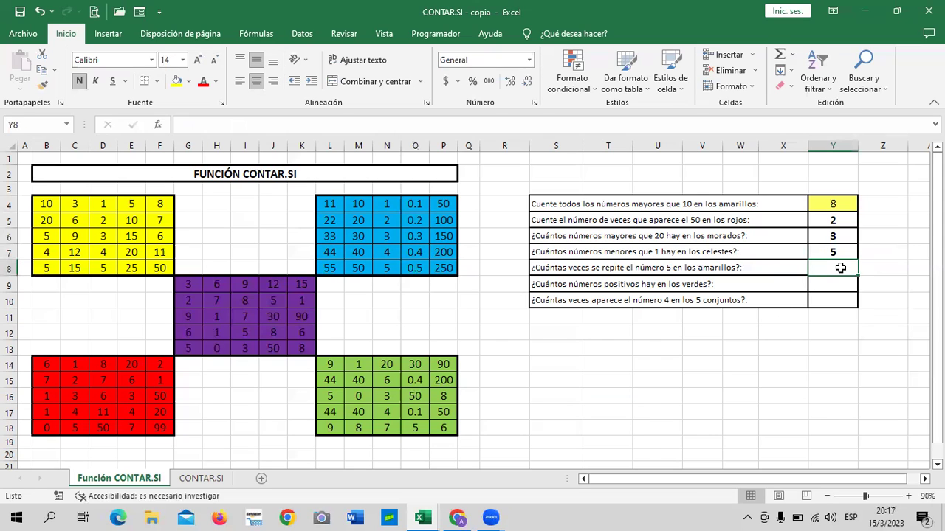
Enter =CONTAR.SI(B4:F8;"=5") in Y8, counting the yellow block's 5s as 4
text(=contar)
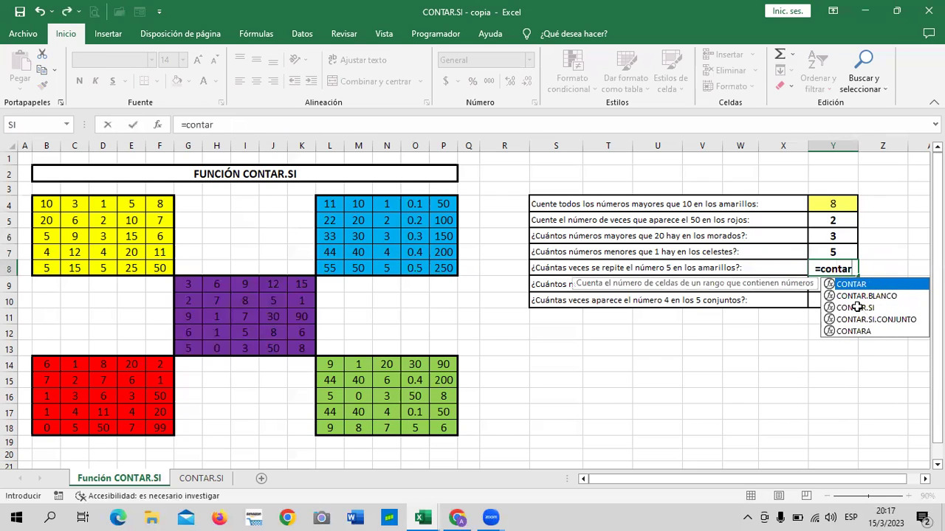
double_click(856, 307)
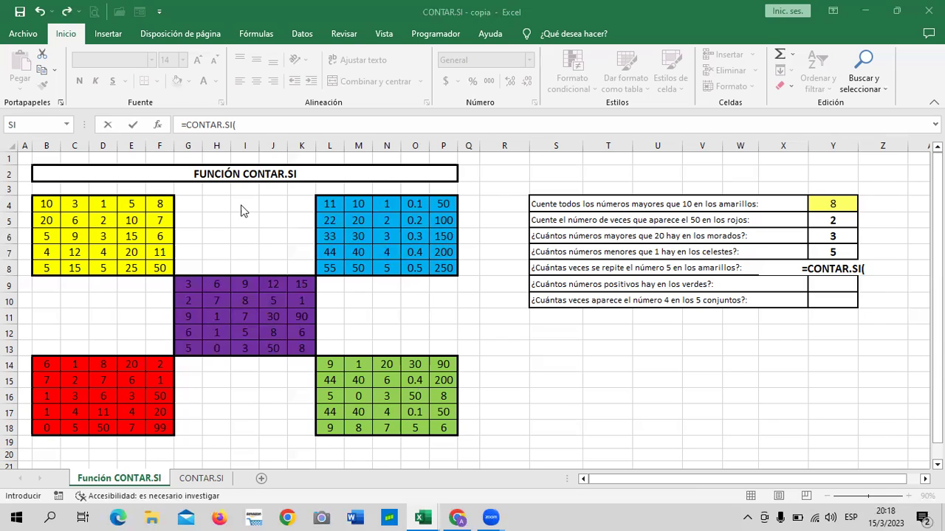
drag(46, 203, 159, 267)
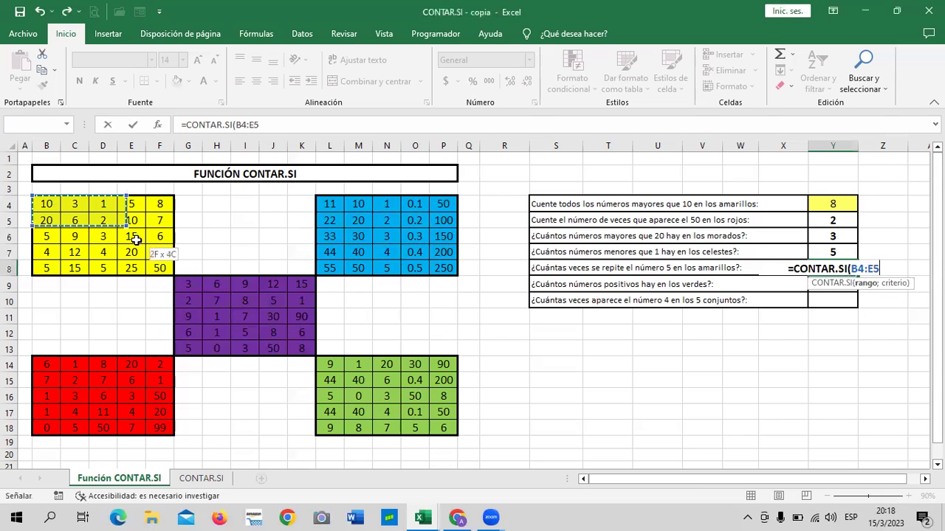
click(273, 125)
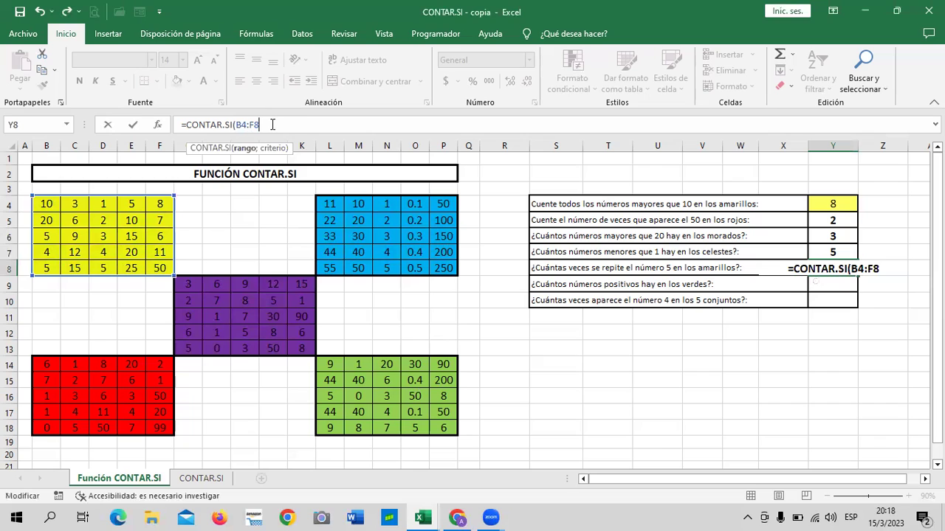
text(;")
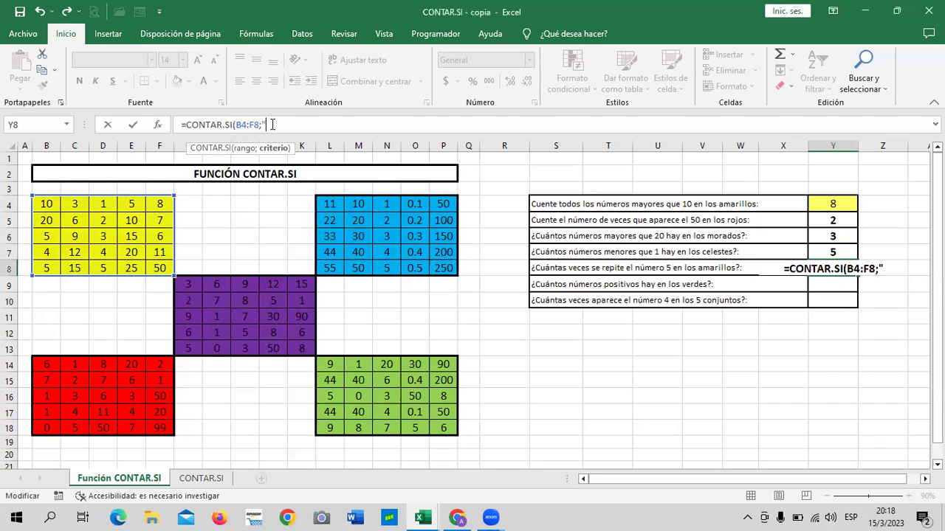
text(=5")
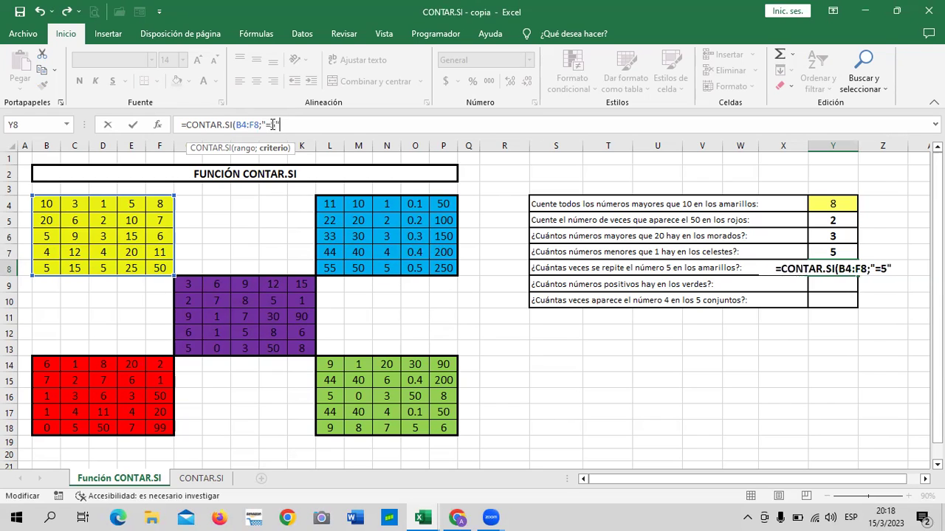
text())
key(Return)
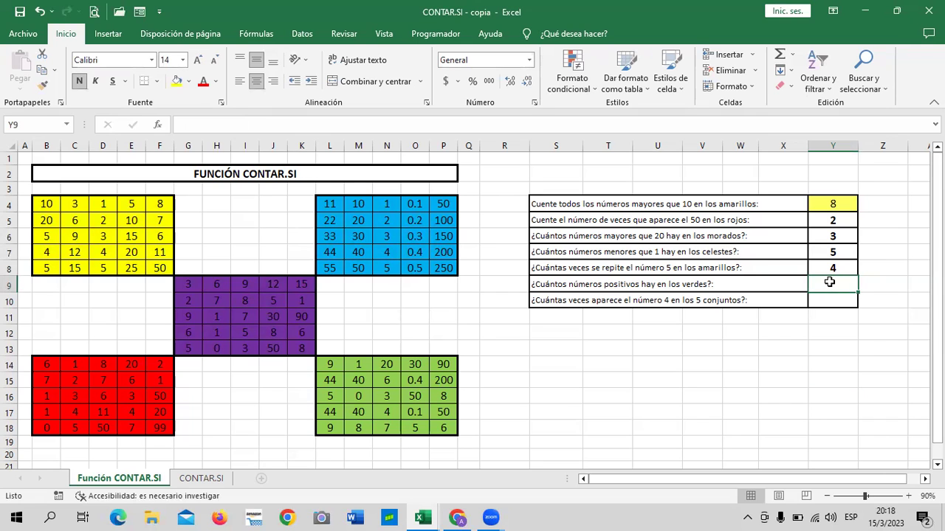
Begin Y9's formula as =CONTAR.SI(L14:P18; over the green block
text(=contar)
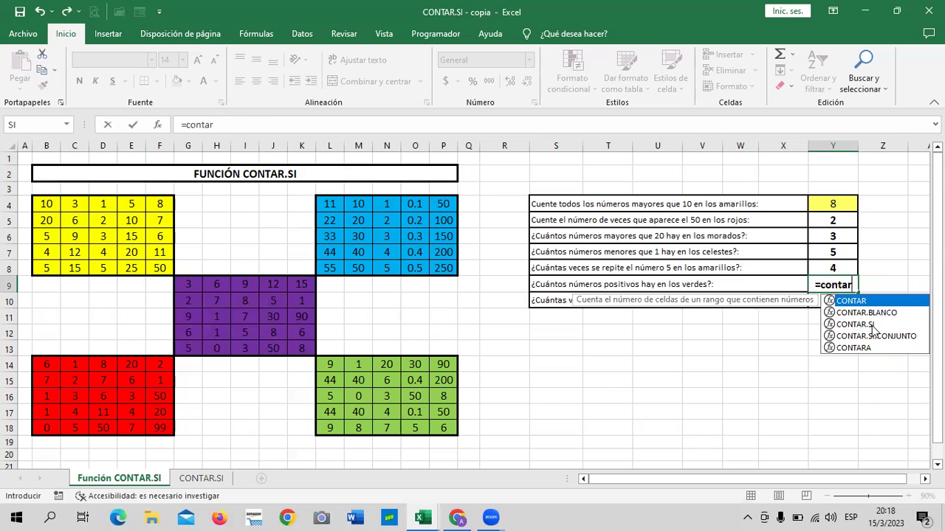
double_click(866, 325)
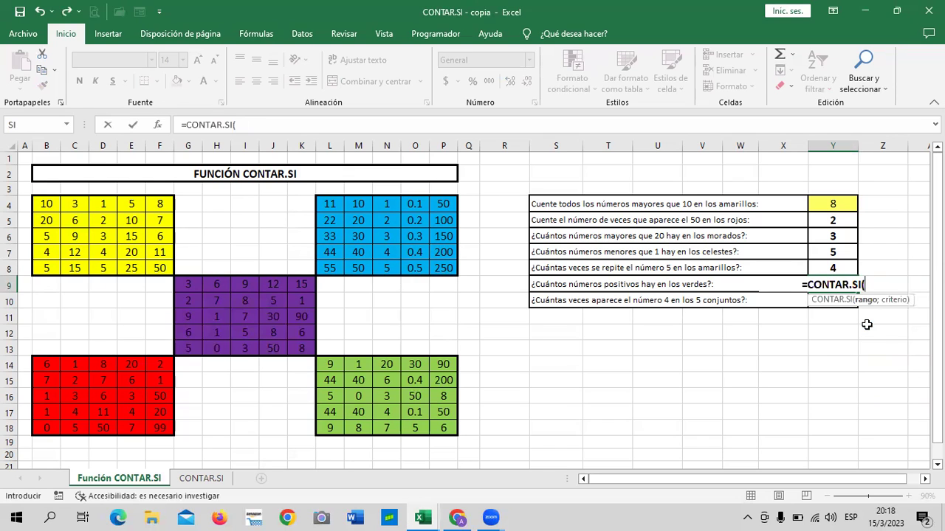
drag(330, 363, 437, 427)
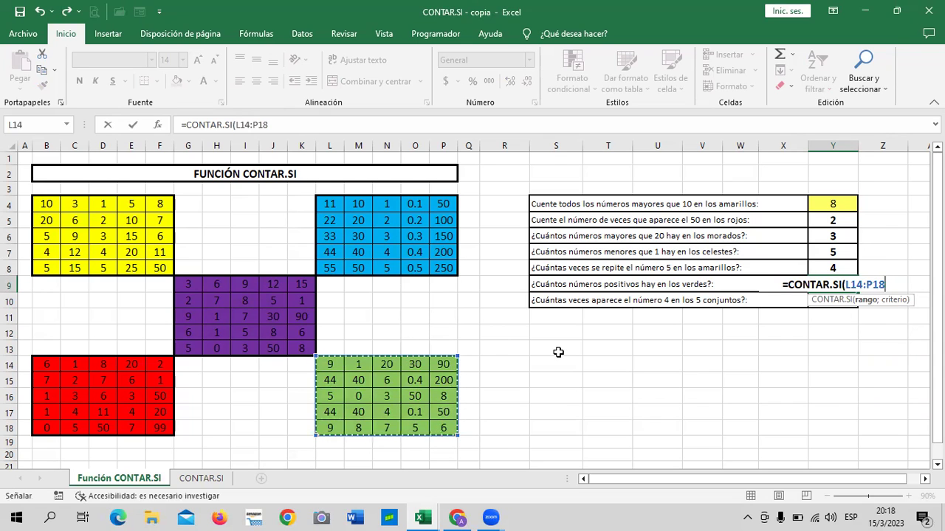
text(;)
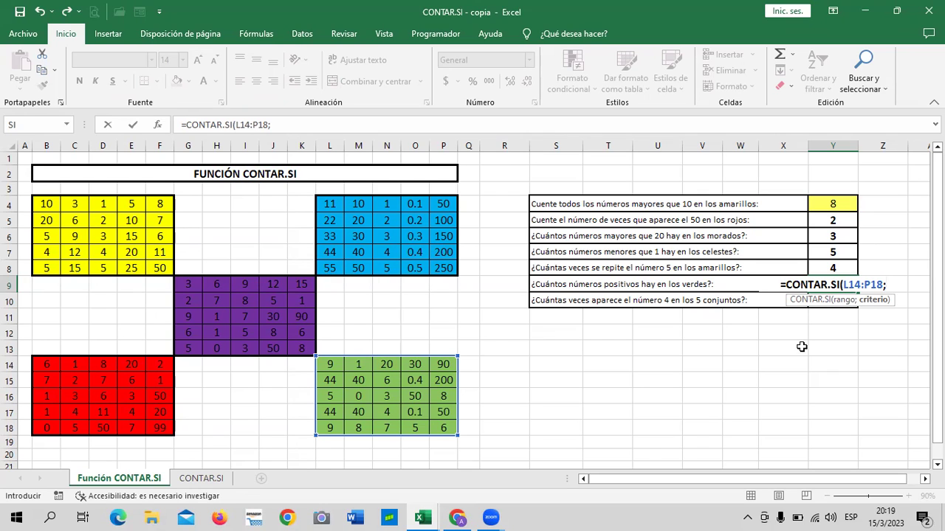
Add the ">0" criterion and closing parenthesis to Y9's formula
text(<)
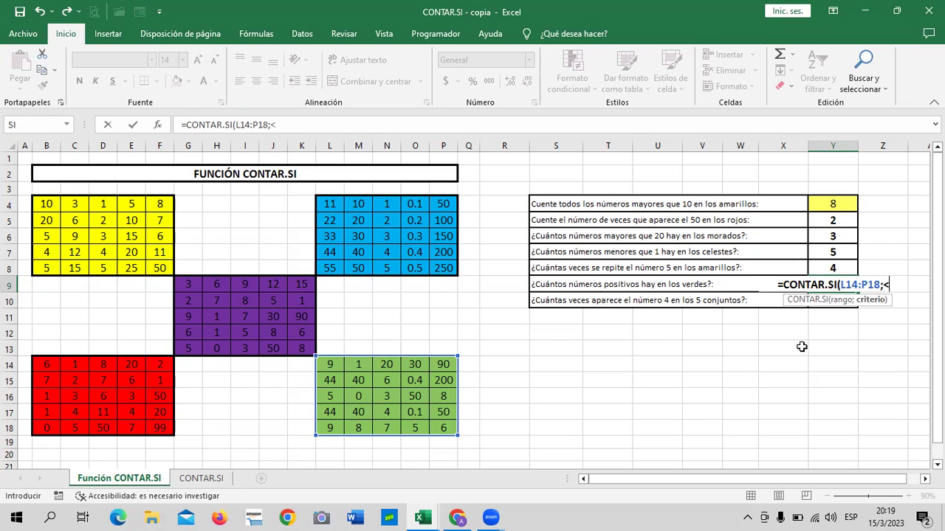
key(BackSpace)
text(>)
text(0)
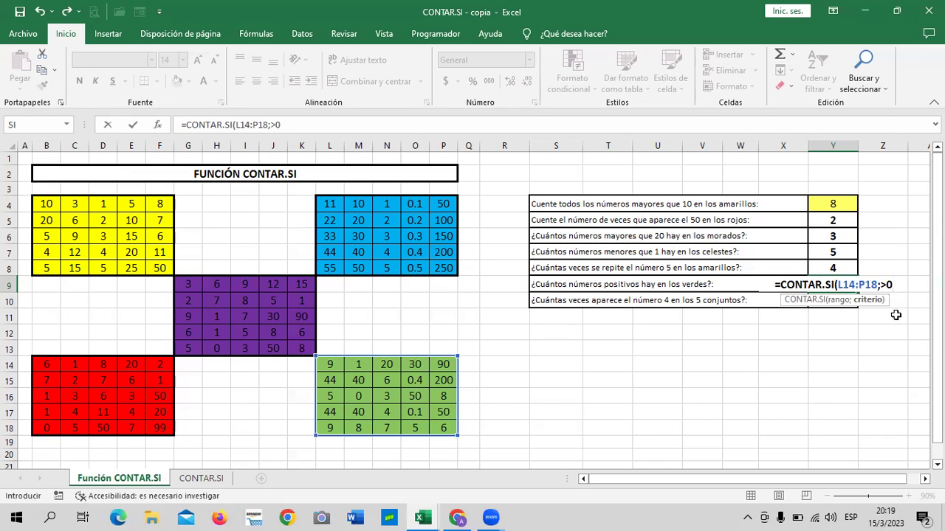
click(880, 284)
key(BackSpace)
text(")
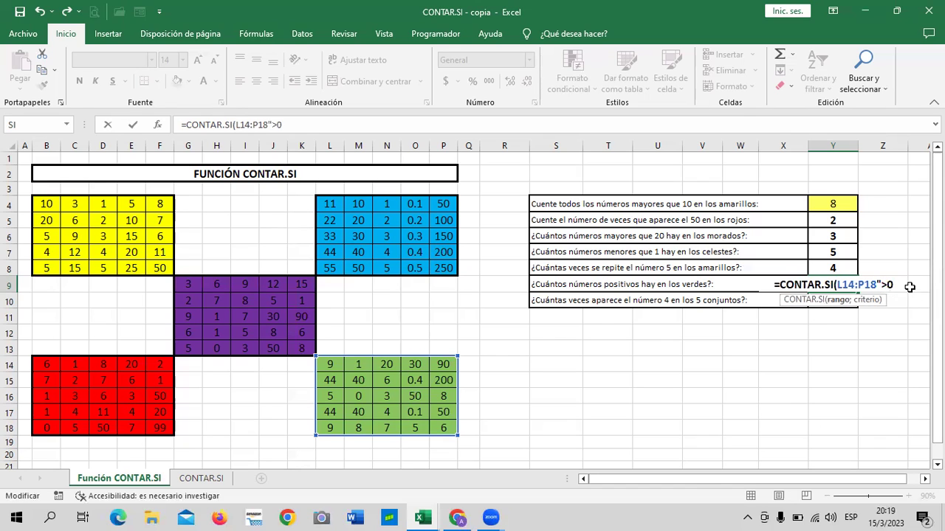
click(301, 124)
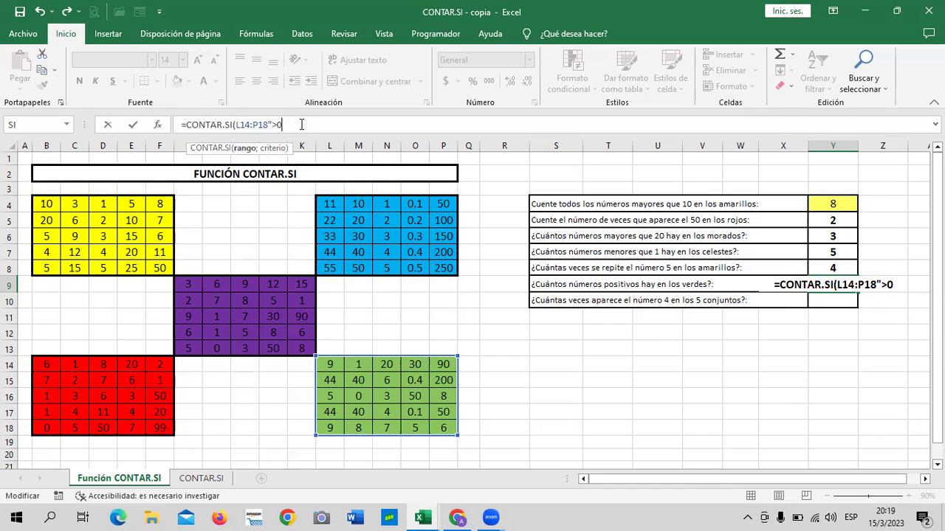
text("))
key(Return)
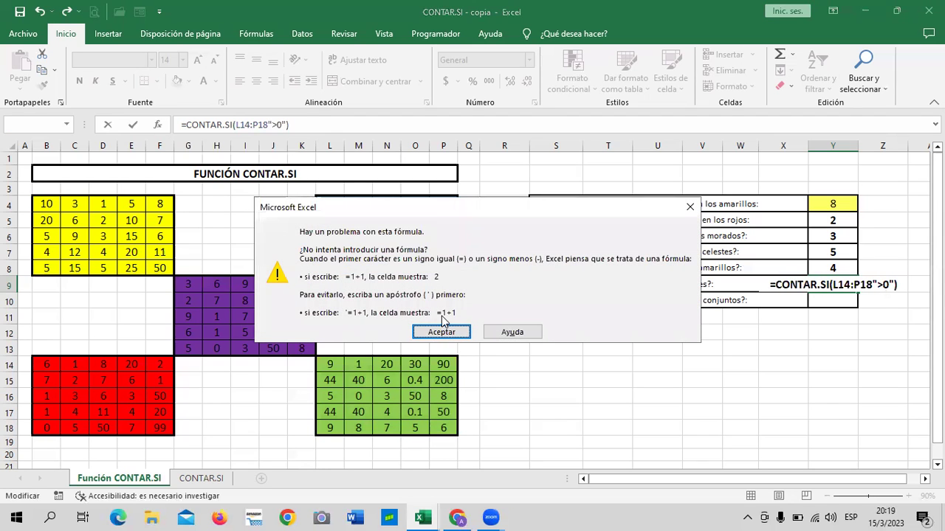
Restore the semicolon after P18 so Y9 counts 24 positive numbers
click(441, 331)
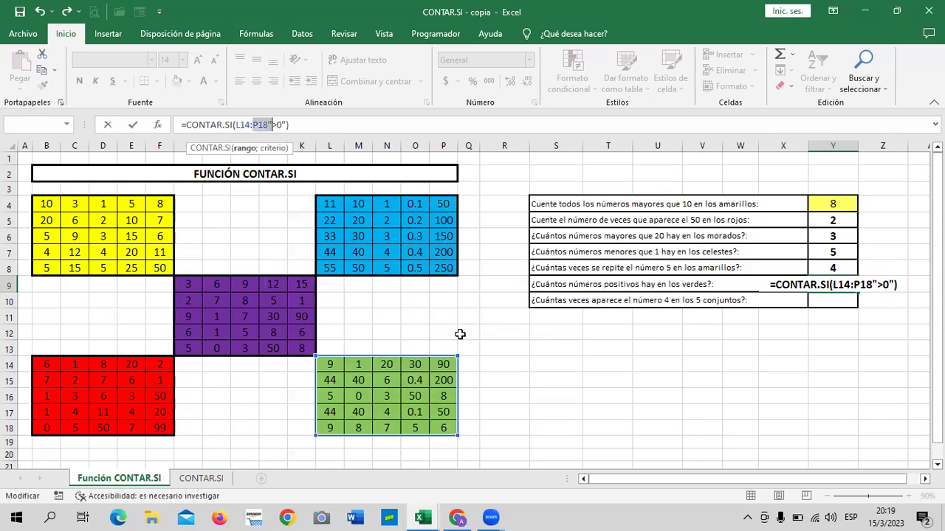
click(269, 124)
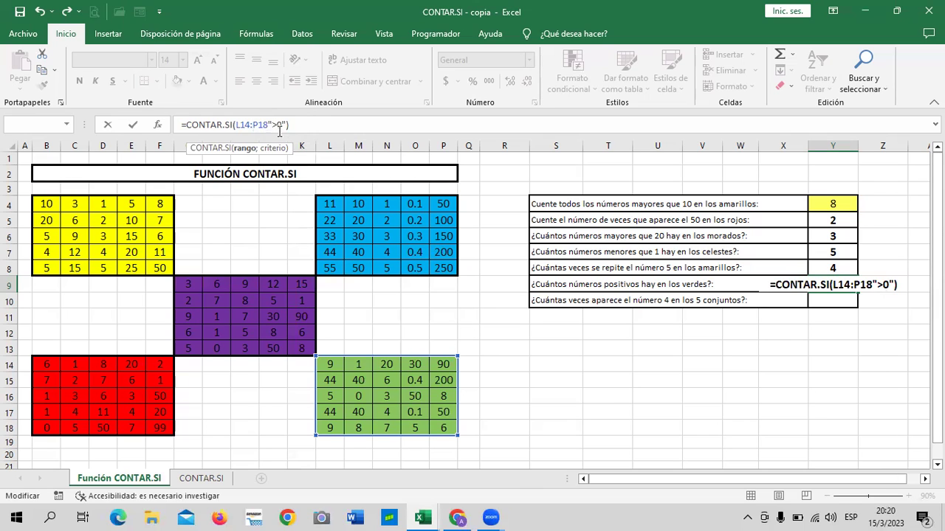
click(310, 124)
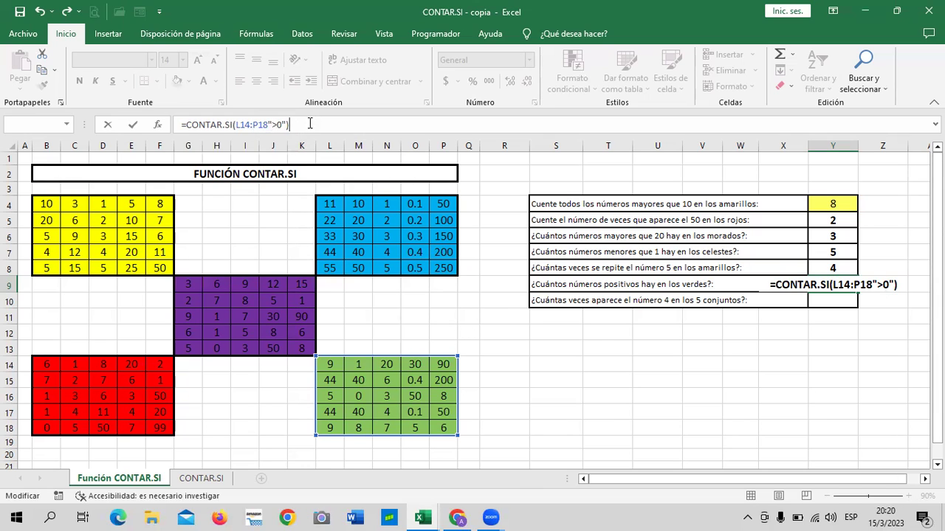
key(Return)
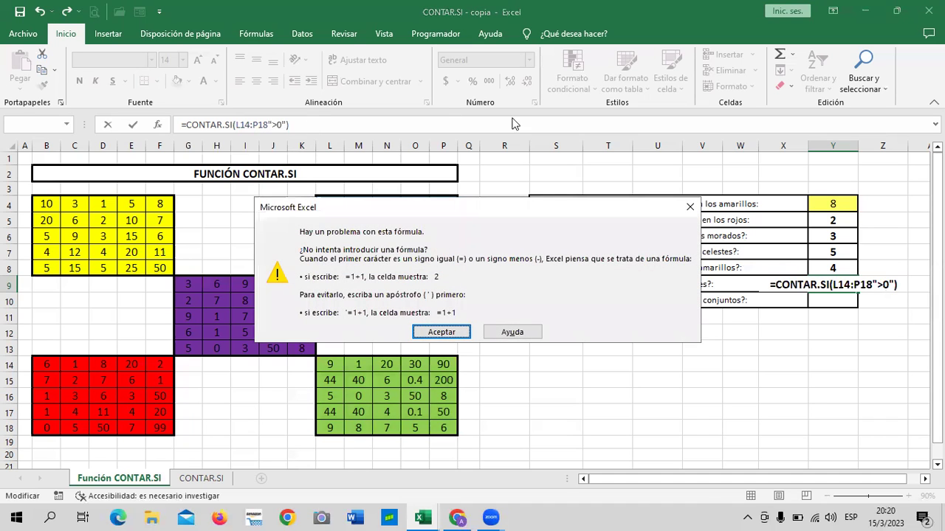
click(458, 331)
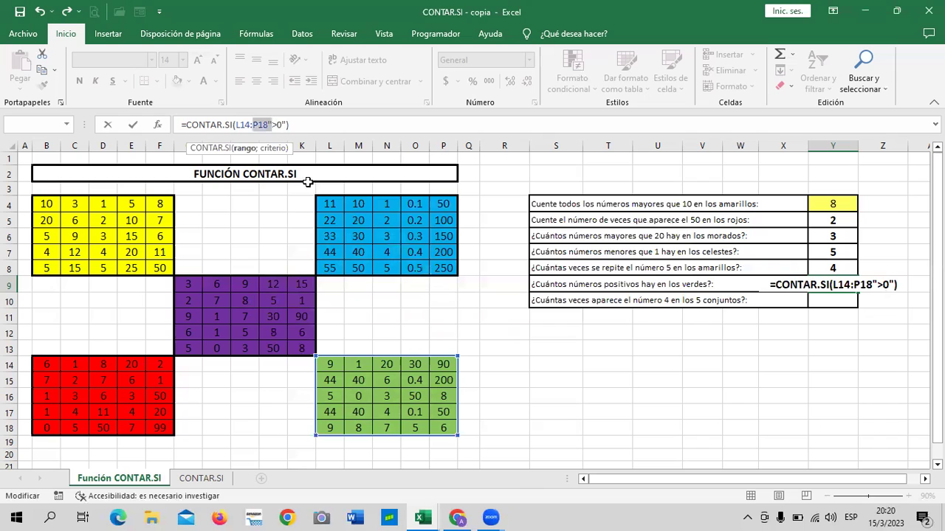
click(266, 125)
text(;)
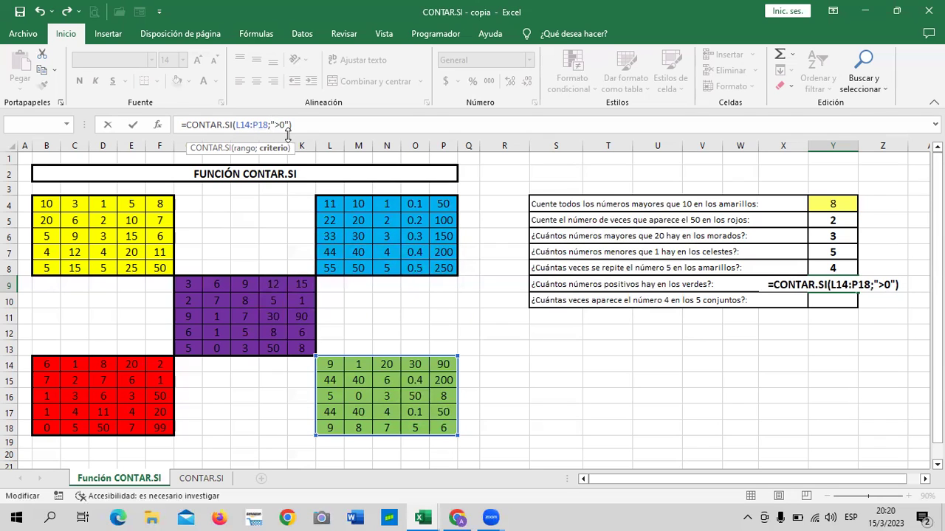
key(Return)
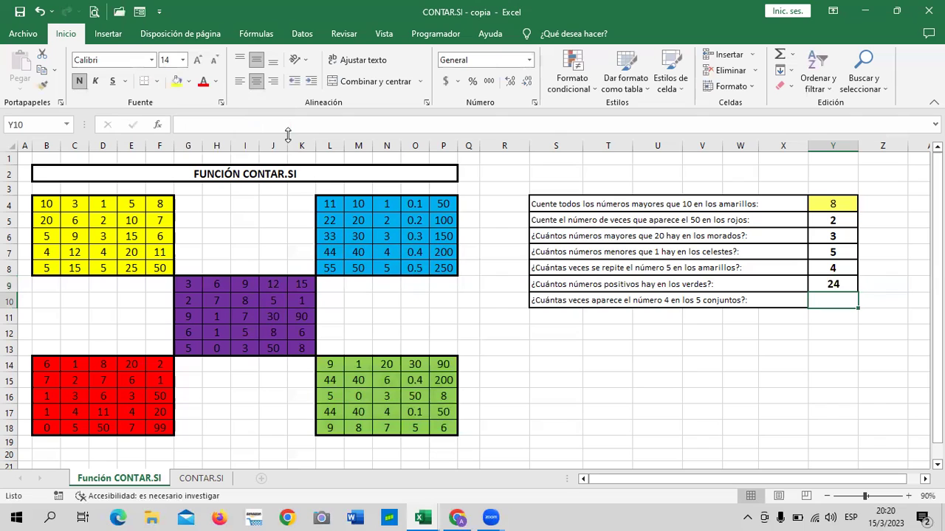
Check the positive-numbers question and the row 18 values L18 through P18
click(728, 286)
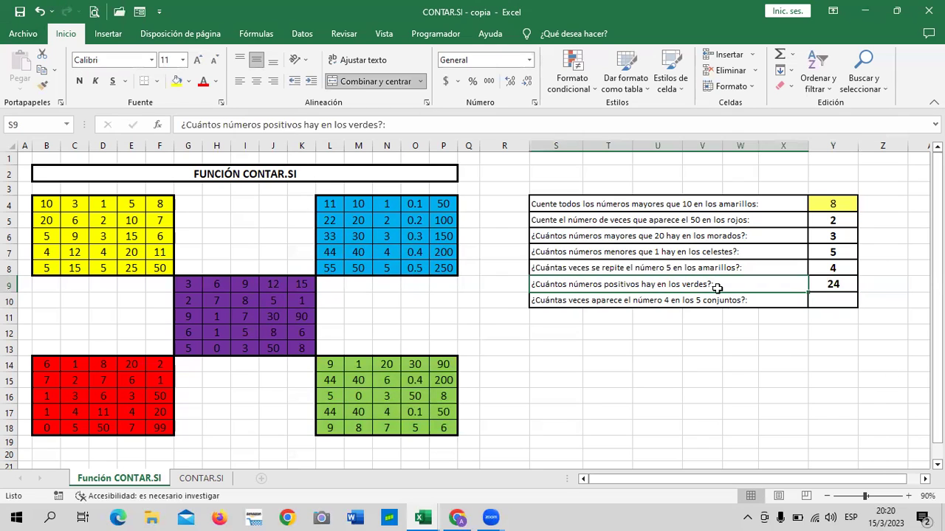
click(835, 286)
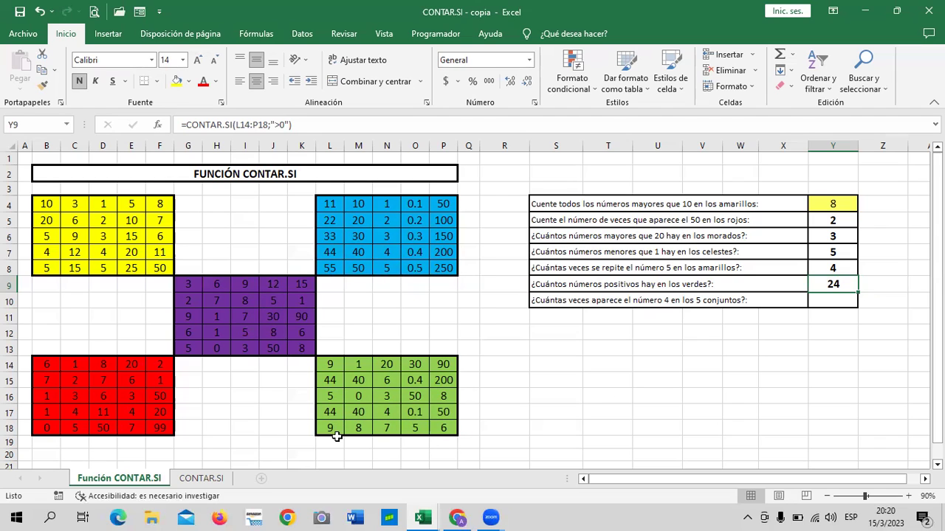
click(331, 428)
click(361, 428)
click(387, 428)
click(416, 430)
click(445, 428)
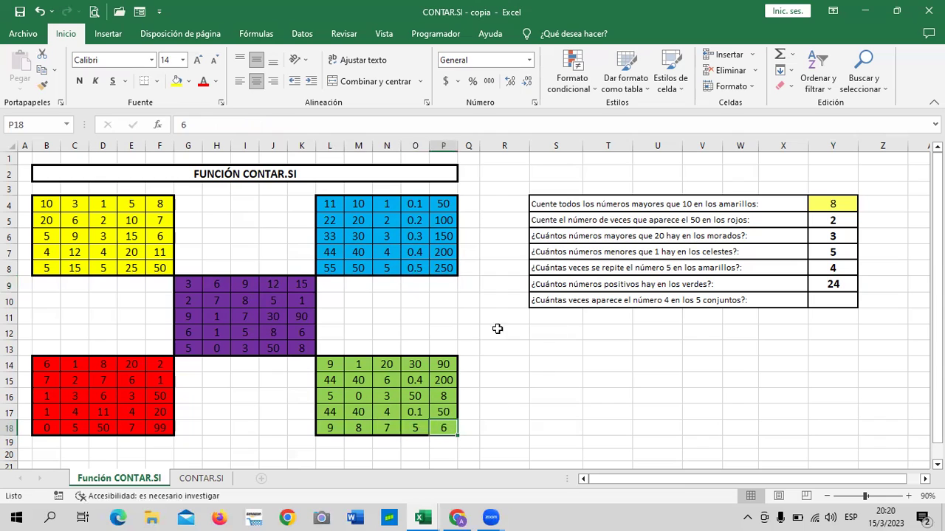
Change Y9's criterion to ">=1" so the count becomes 22
click(843, 286)
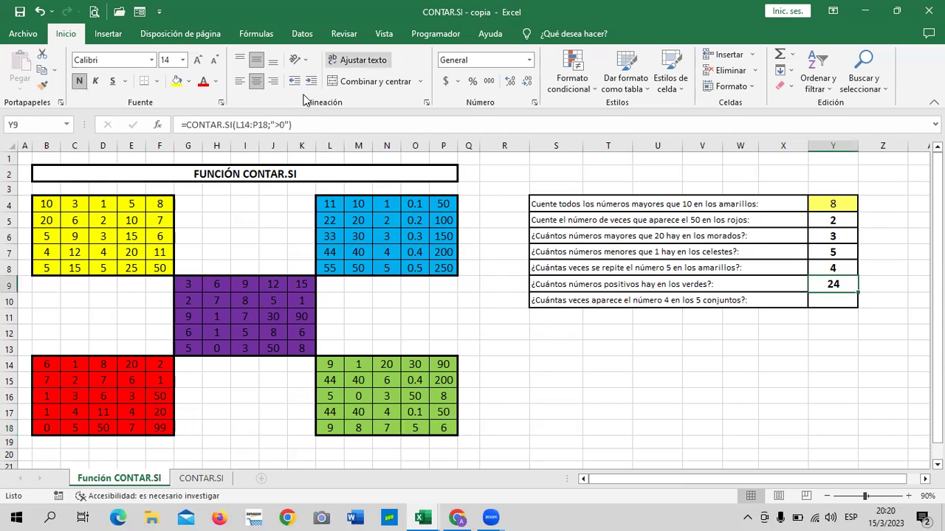
click(289, 124)
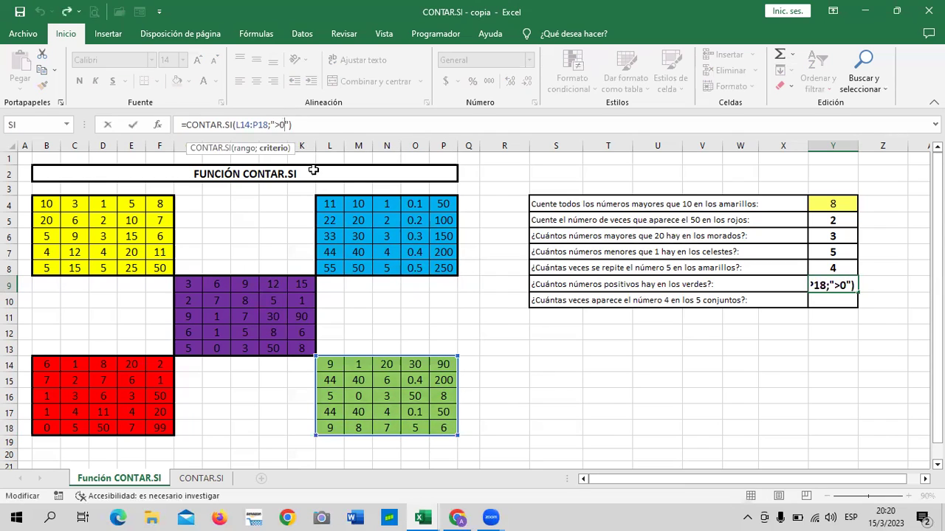
key(BackSpace)
text(=1)
key(Return)
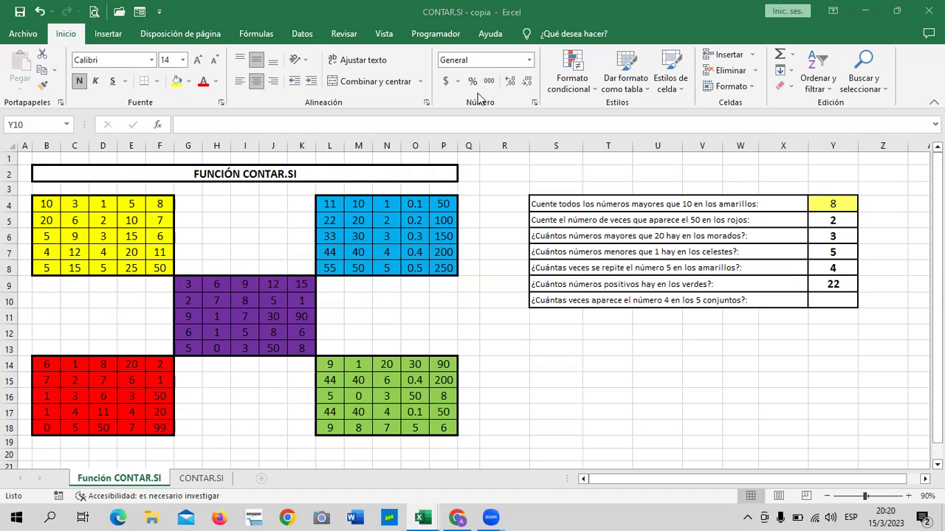
Edit Y9's criterion from ">=1" to ">=0", raising the count to 25
click(838, 296)
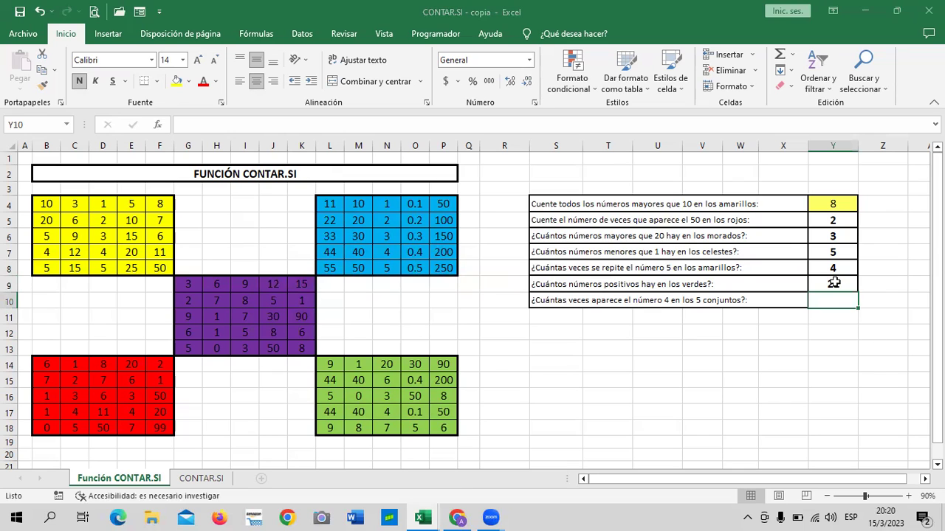
double_click(832, 297)
click(831, 284)
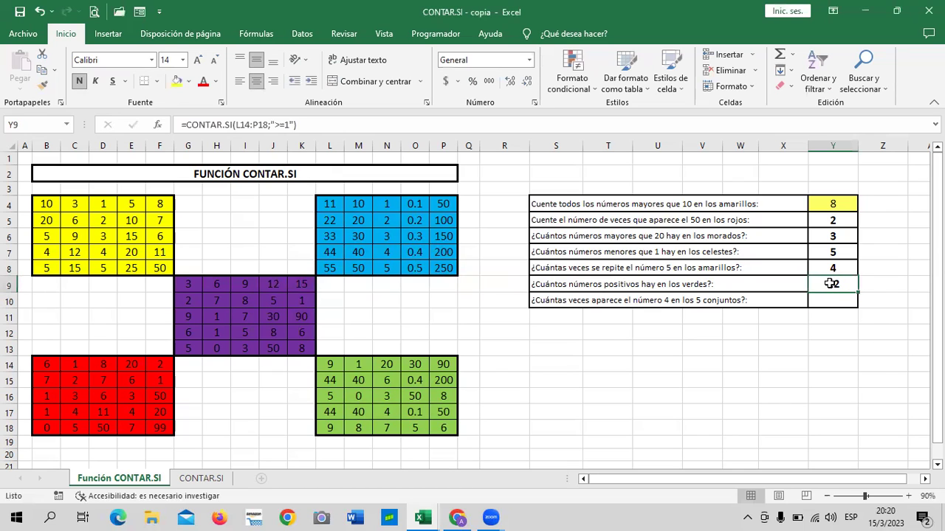
click(285, 125)
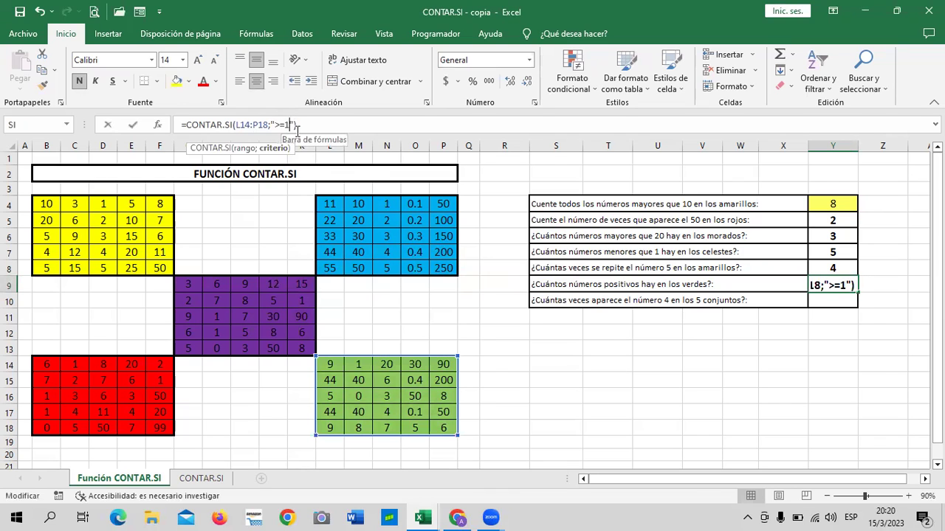
key(BackSpace)
text(0)
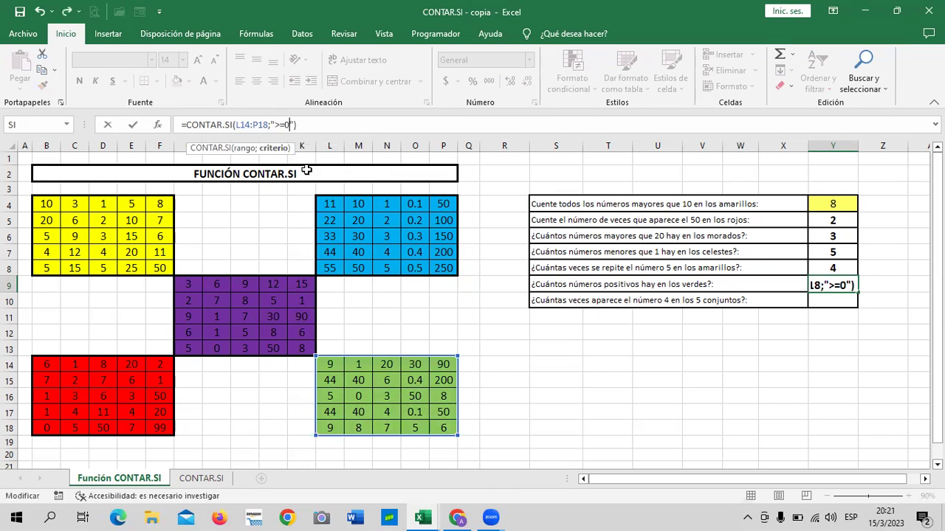
key(Return)
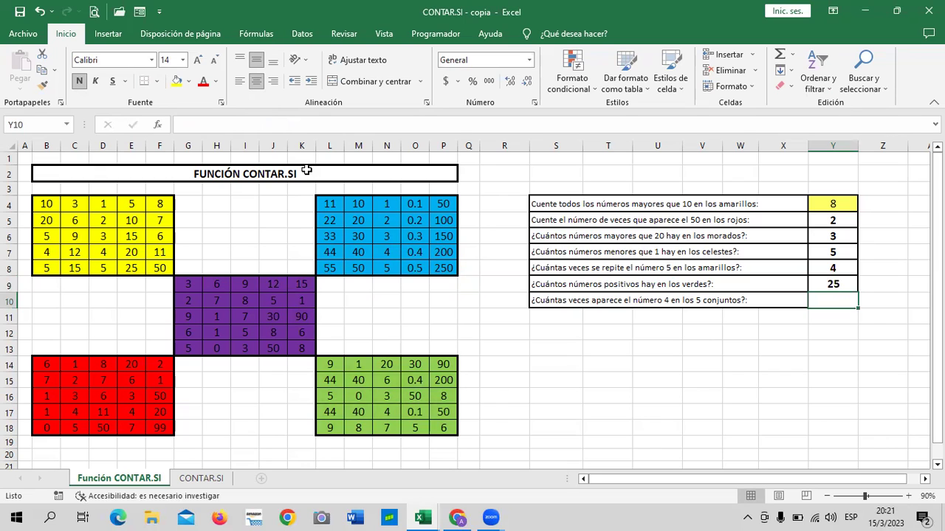
Check the green block's row 18 values L18 through P18
click(336, 423)
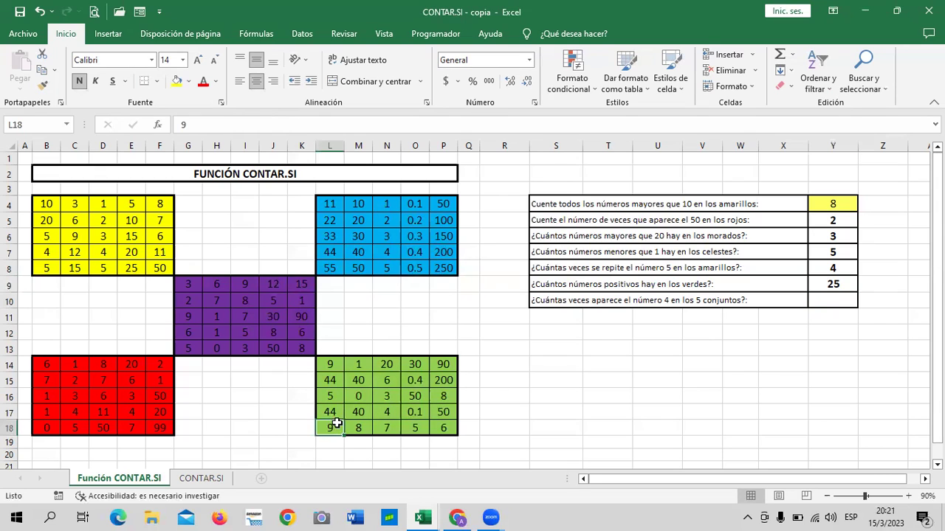
click(361, 427)
click(391, 426)
click(411, 428)
click(445, 428)
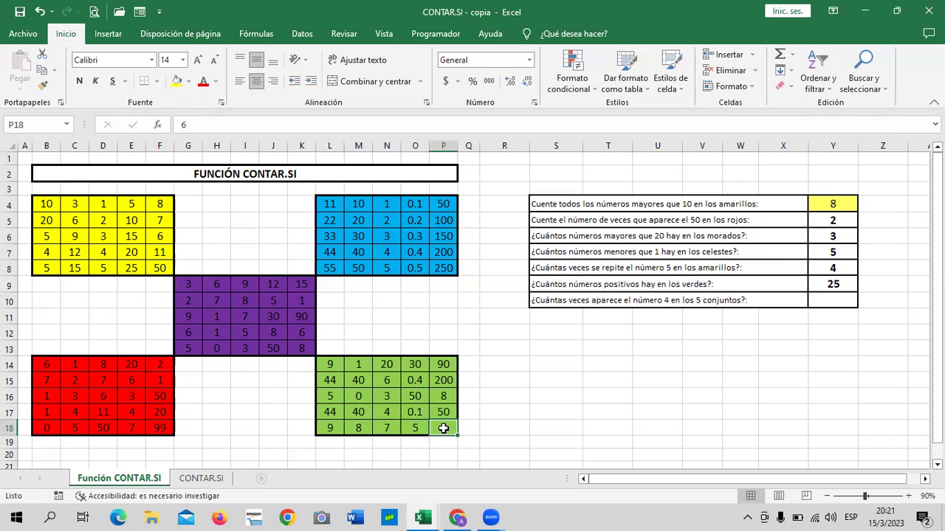
Change Y9's criterion back to ">=1", returning 22
click(831, 283)
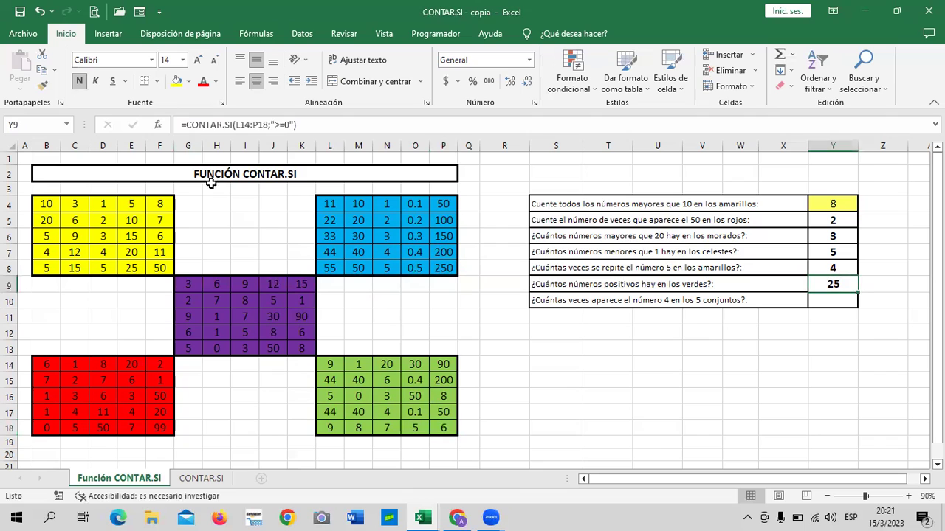
click(288, 124)
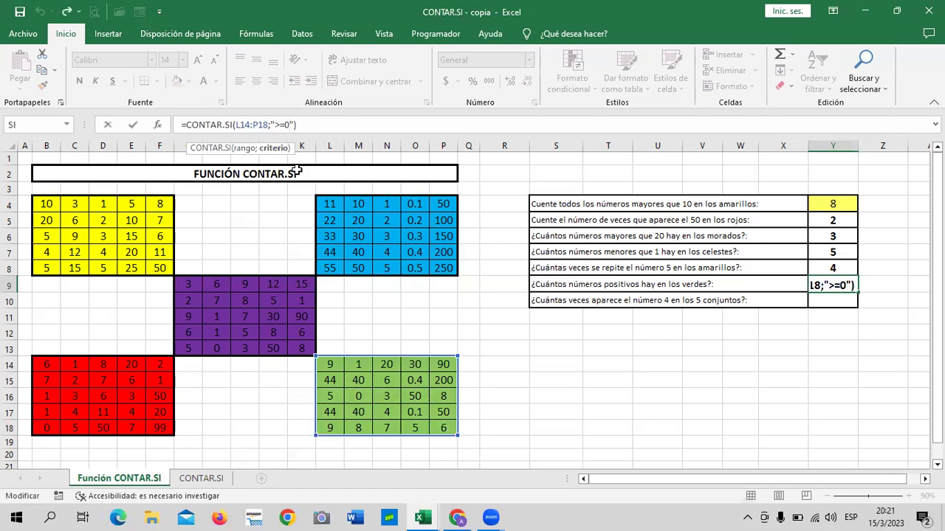
key(BackSpace)
text(1)
key(Return)
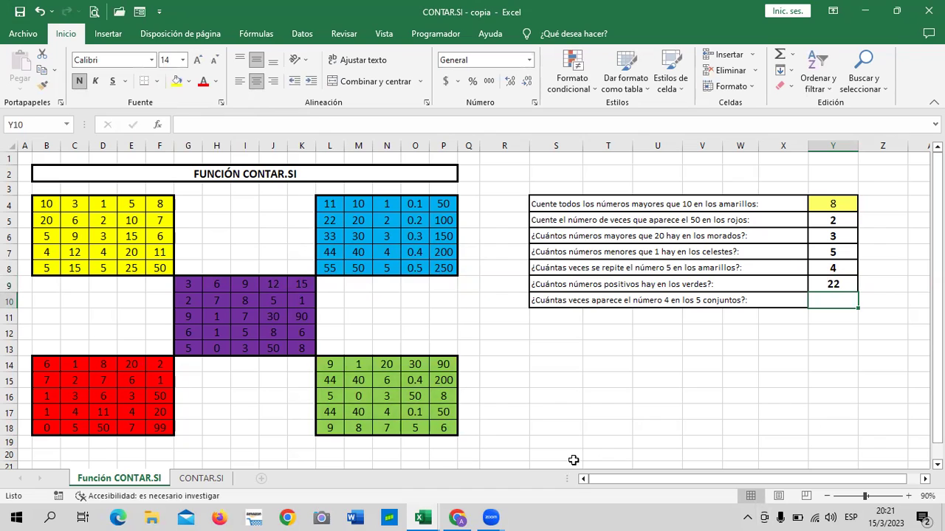
Recheck green-block values such as 0.1 against the Y9 count formula
click(417, 412)
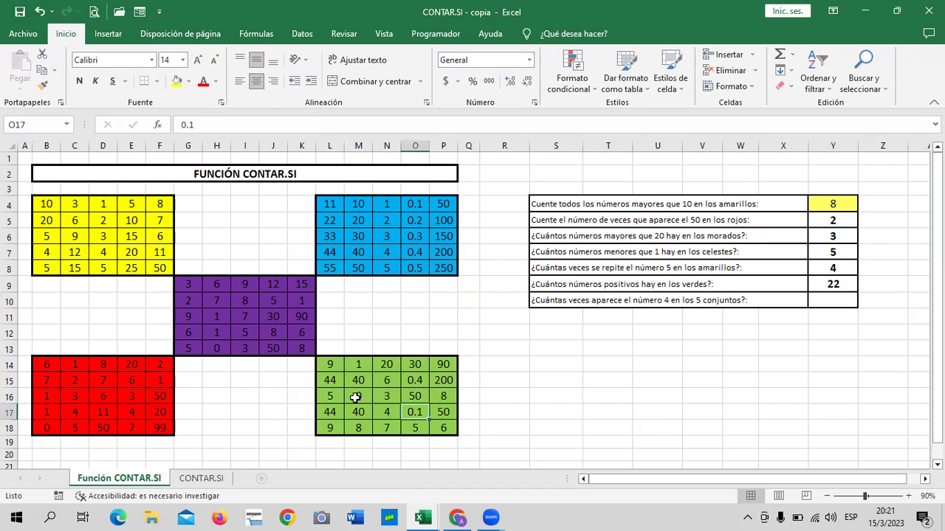
click(358, 396)
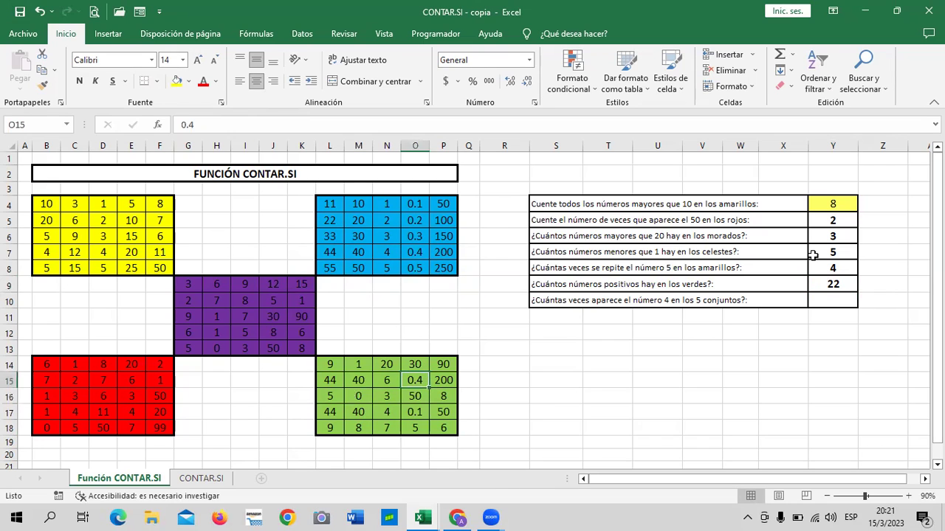
click(833, 284)
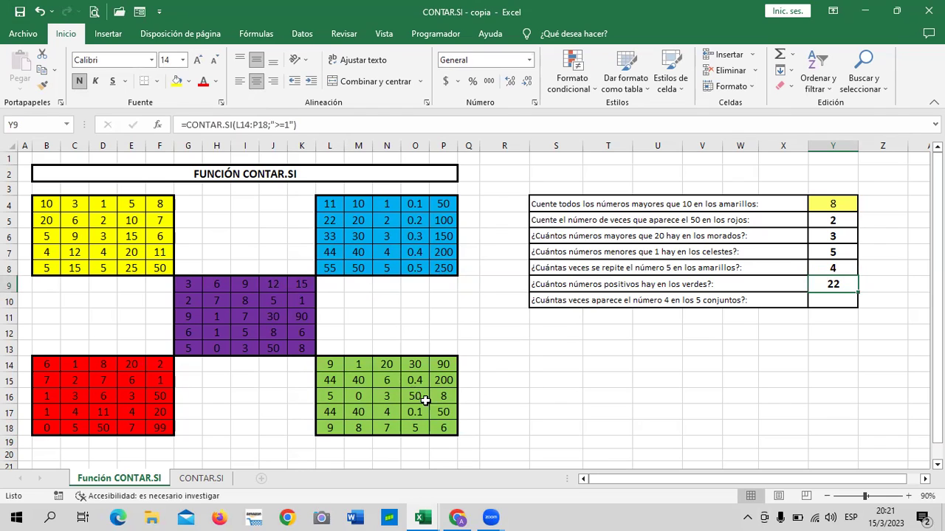
click(414, 413)
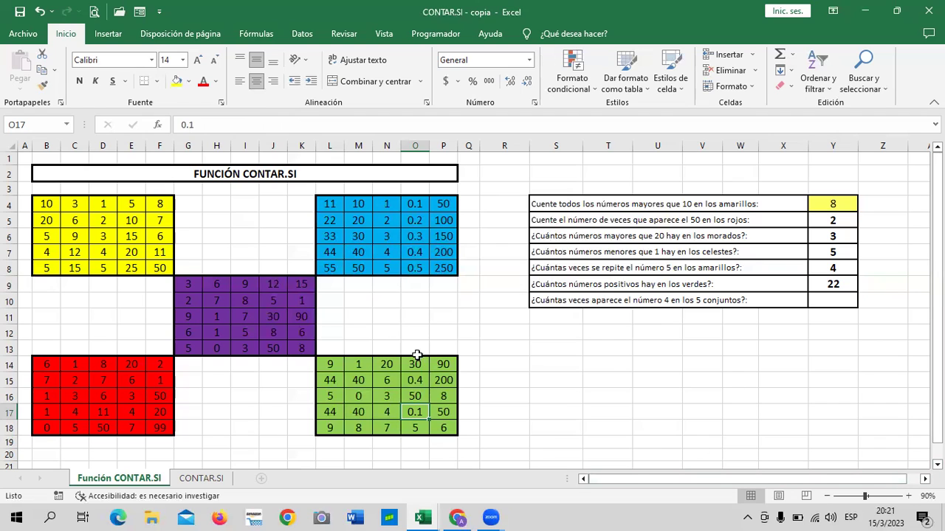
click(607, 369)
click(824, 283)
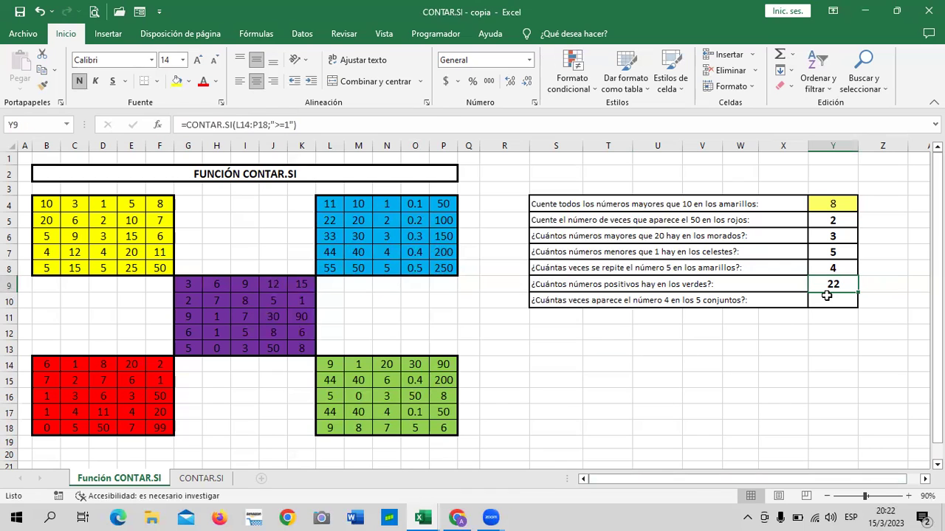
click(828, 303)
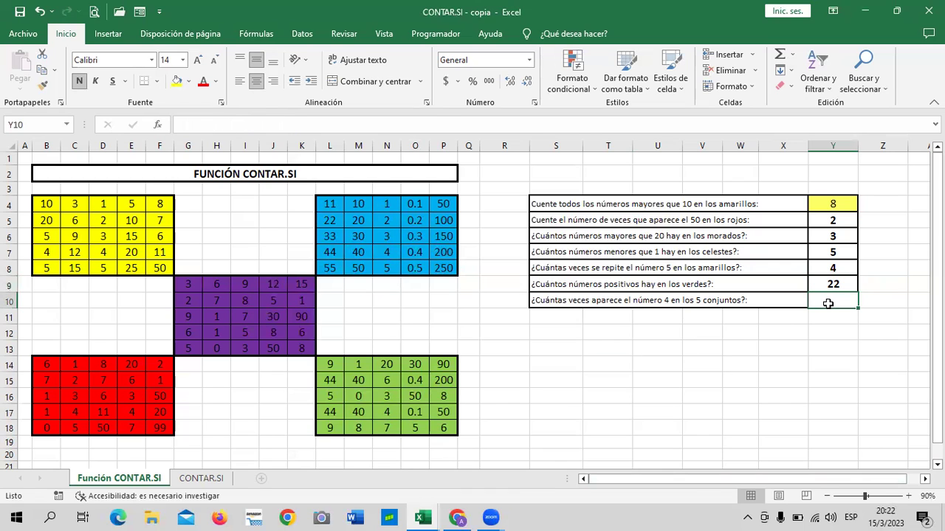
Enter =CONTAR.SI(B4:P18;"=4") in Y10 to count the 4s across the five blocks, giving 6
text(=con)
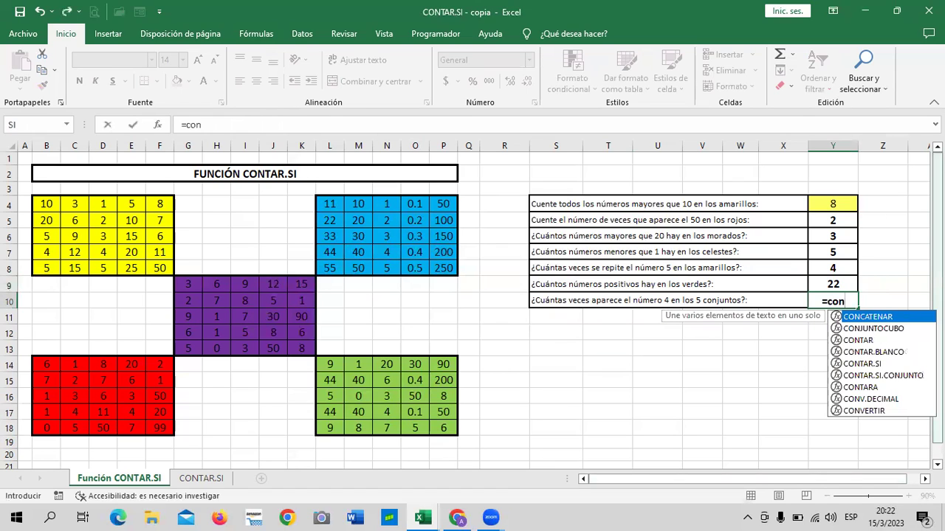
double_click(860, 364)
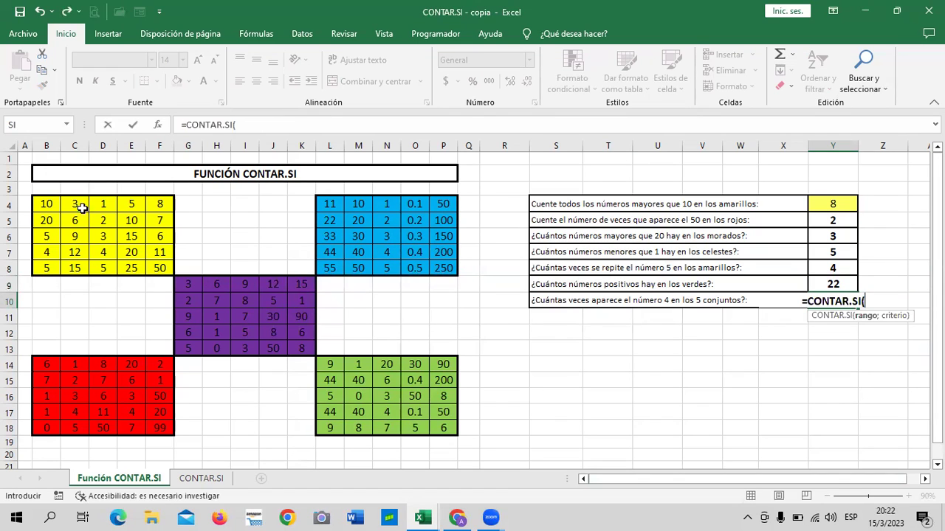
mouse_move(45, 204)
mouse_down()
mouse_move(341, 302)
mouse_move(452, 433)
mouse_up()
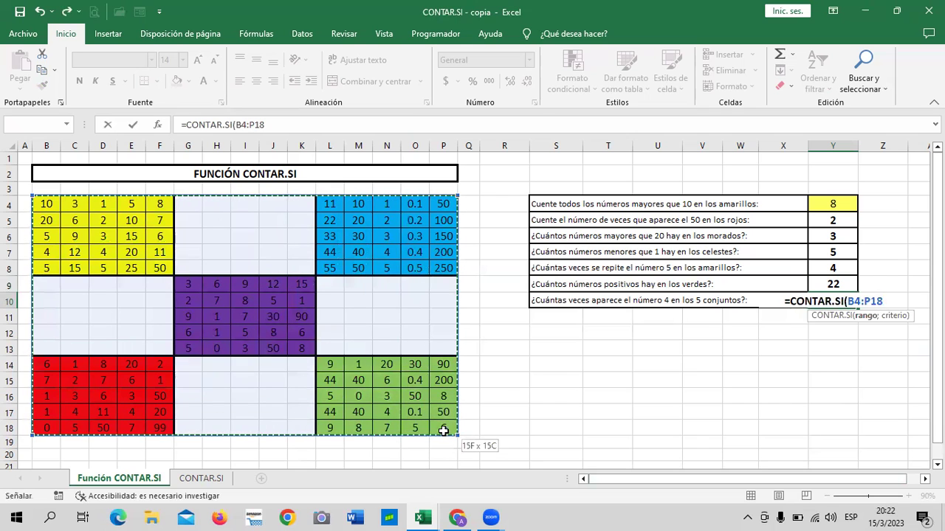
click(294, 126)
text(;)
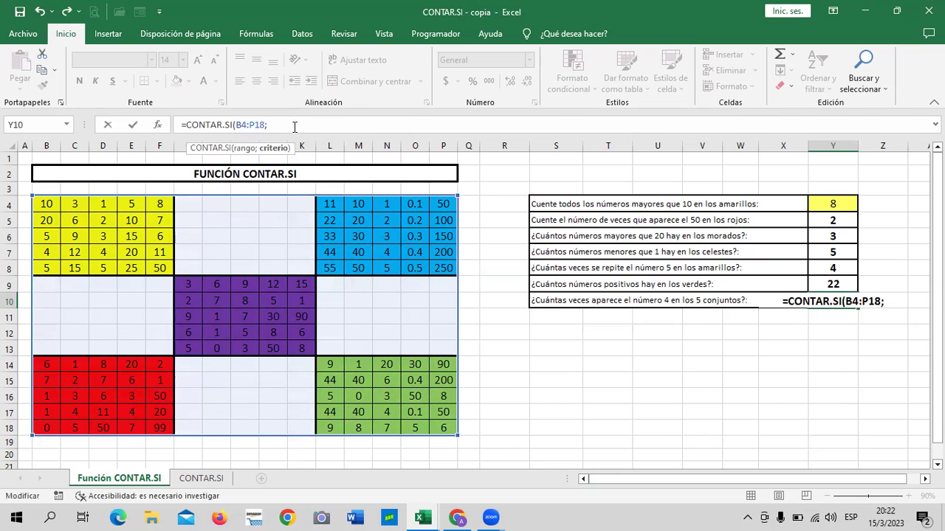
text(")
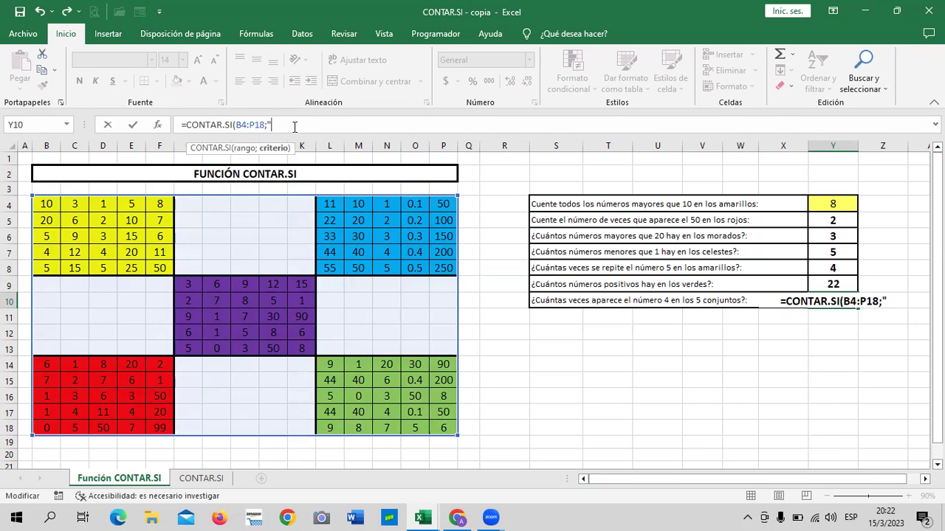
text(=)
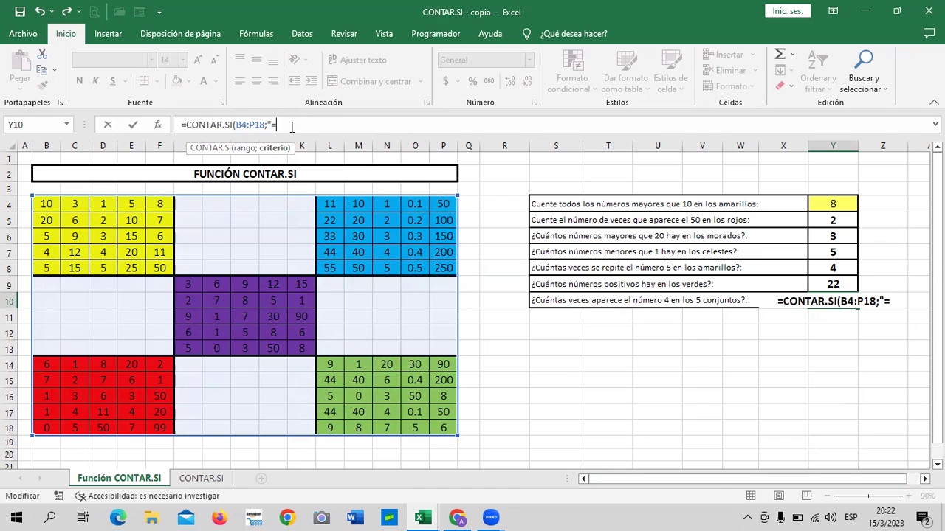
text(4")
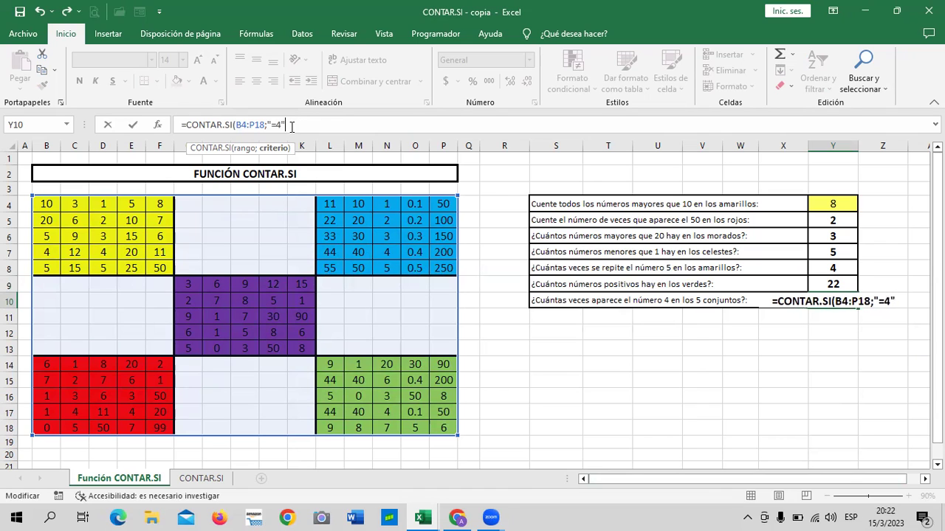
text())
key(Return)
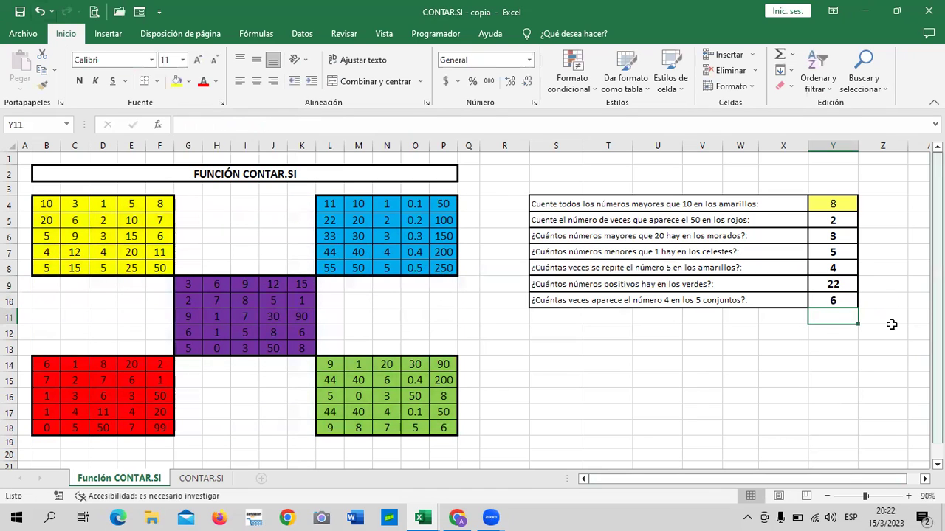
Move off the answers column and go to the CONTAR.SI sheet with the PEDIDOS orders table
click(833, 297)
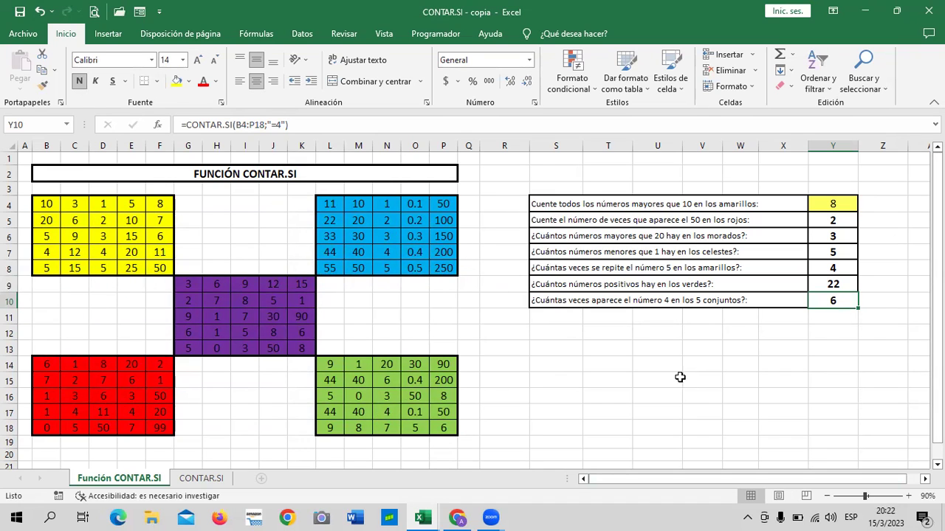
click(561, 381)
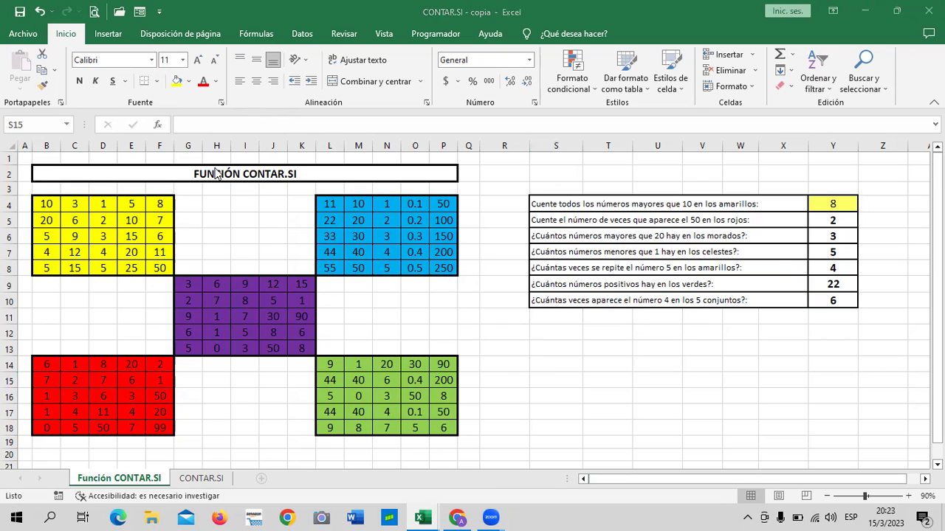
click(204, 483)
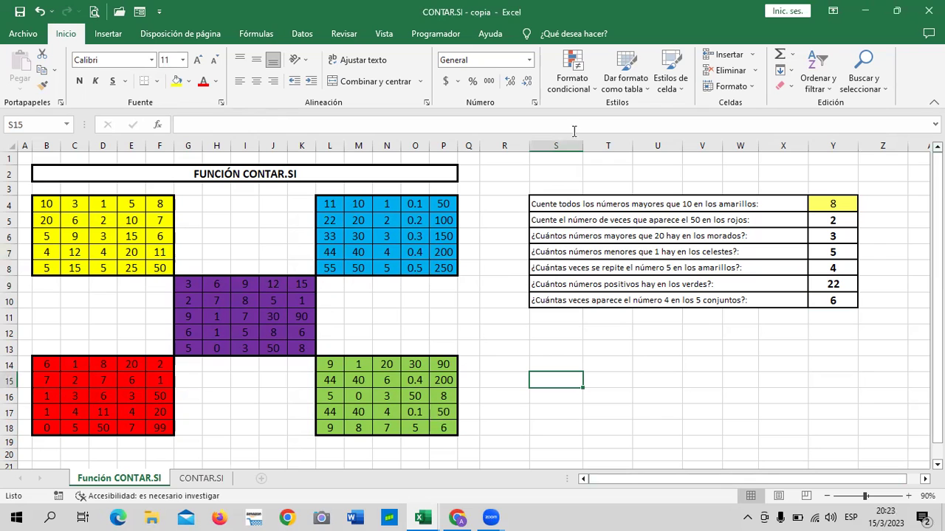
click(211, 484)
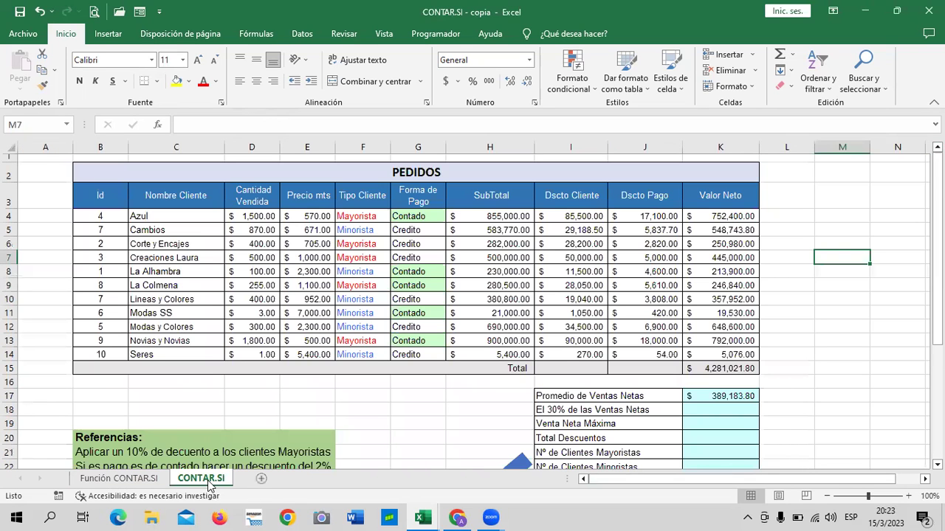
Bring up the Función SUMAR.SI - copia (2) workbook, back at the top of its weekday totals
scroll(434, 316, down, 3)
scroll(434, 316, up, 3)
mouse_move(422, 518)
click(512, 461)
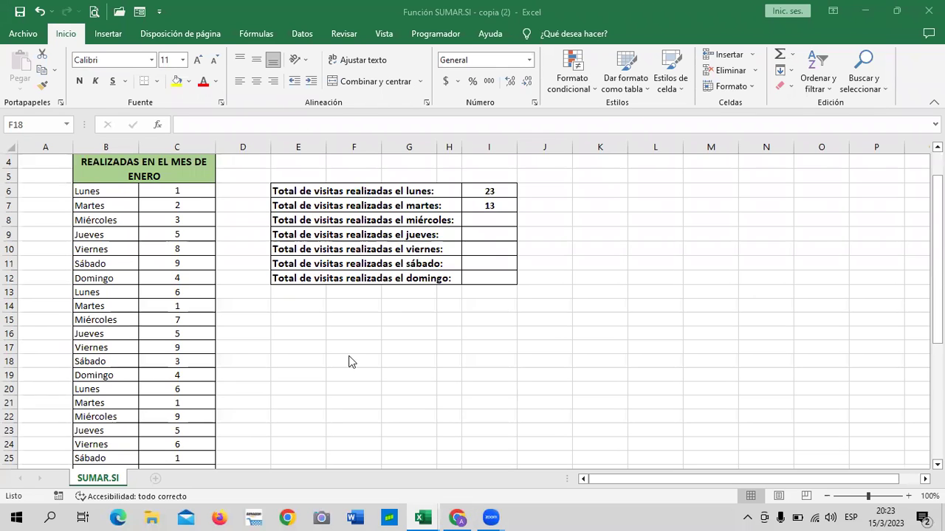
scroll(350, 360, down, 2)
scroll(331, 397, up, 2)
scroll(330, 399, down, 4)
scroll(330, 398, down, 5)
scroll(327, 406, up, 6)
scroll(328, 408, up, 4)
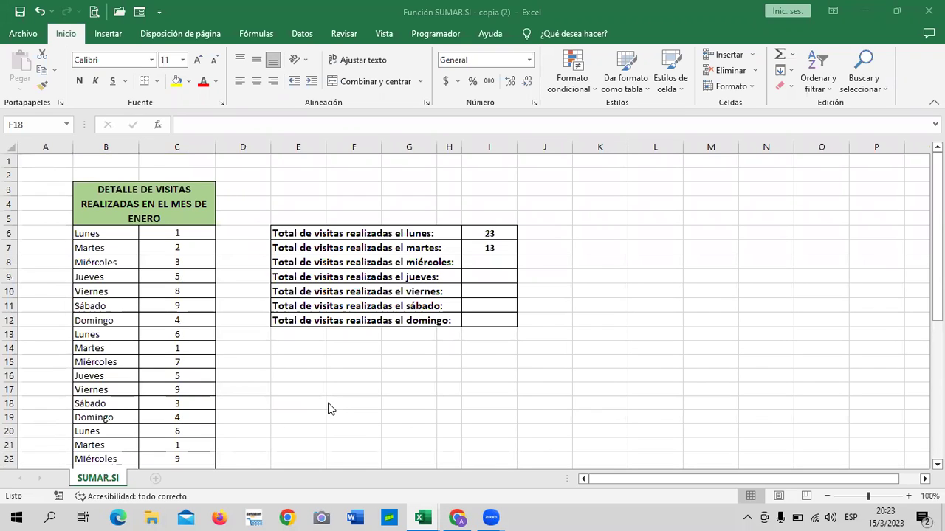
Start a trial SUMAR.SI entry in empty cell L7, then discard it
click(496, 231)
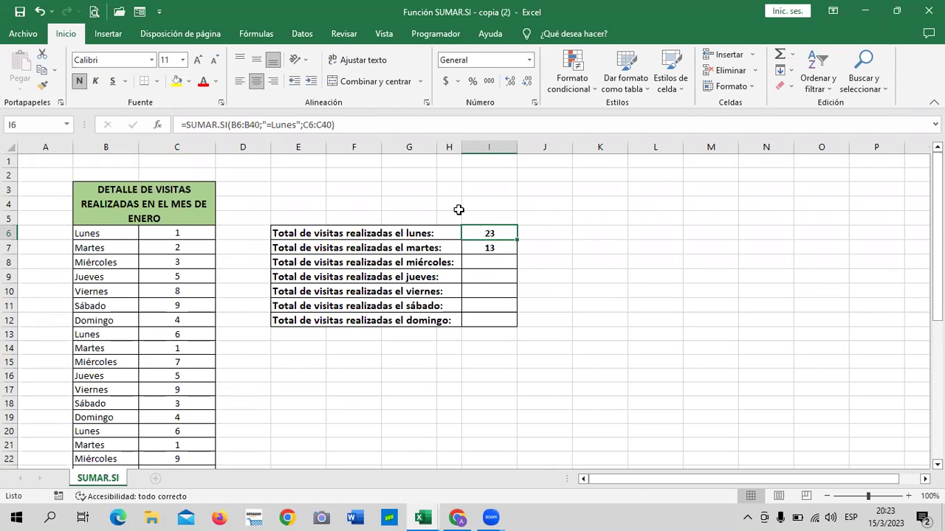
click(599, 246)
click(668, 252)
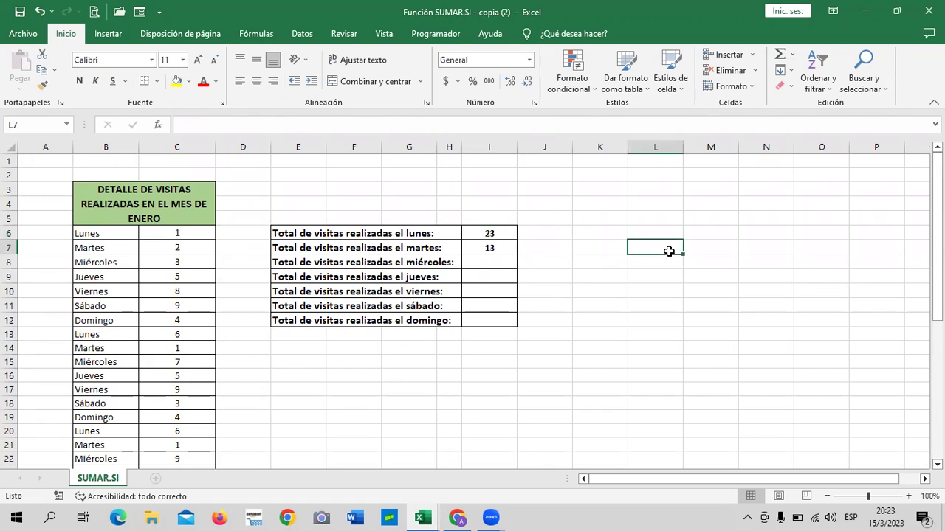
text(=su)
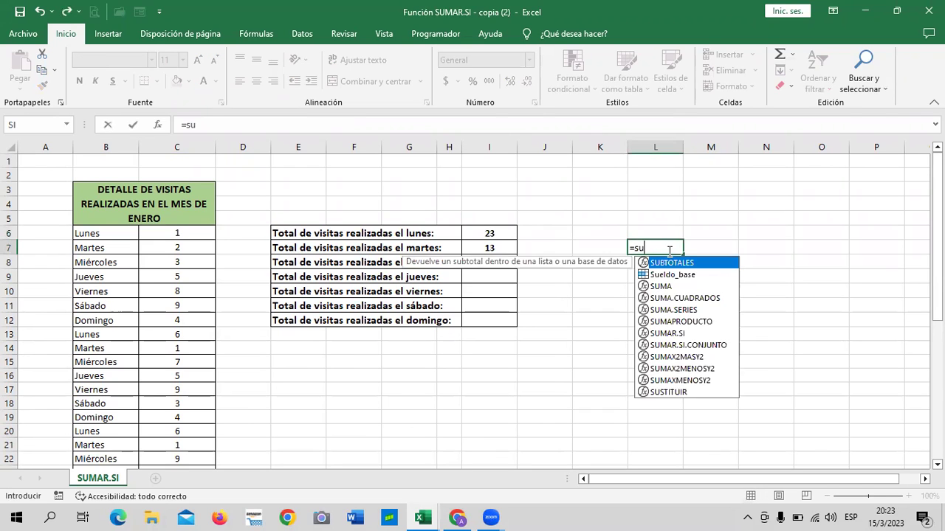
text(ma)
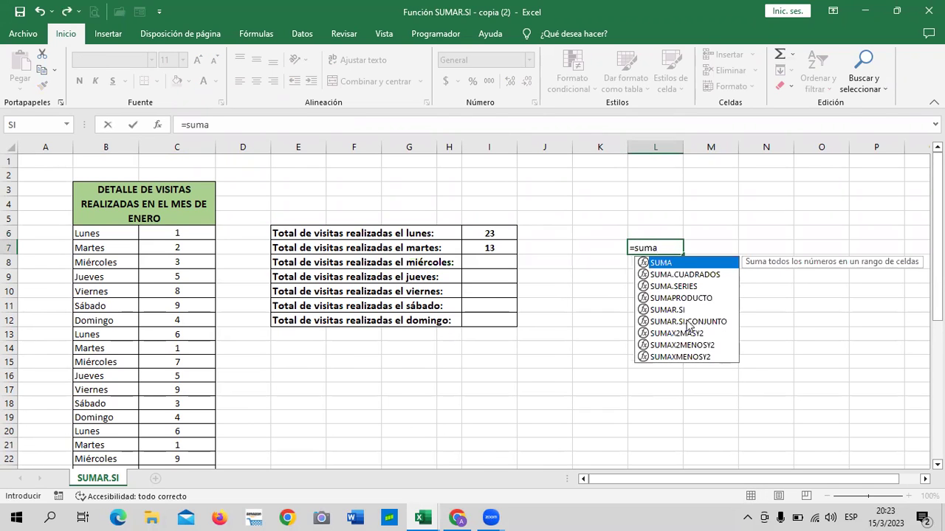
double_click(676, 311)
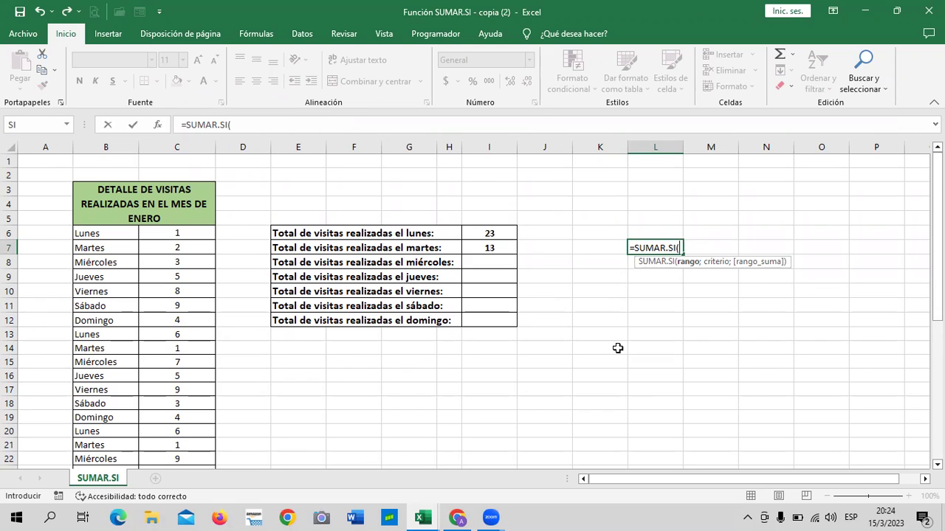
key(BackSpace)
key(BackSpace)
key(BackSpace)
key(BackSpace)
key(BackSpace)
key(BackSpace)
key(BackSpace)
key(Escape)
Delete the martes visit total in I7, leaving only lunes' 23
click(564, 292)
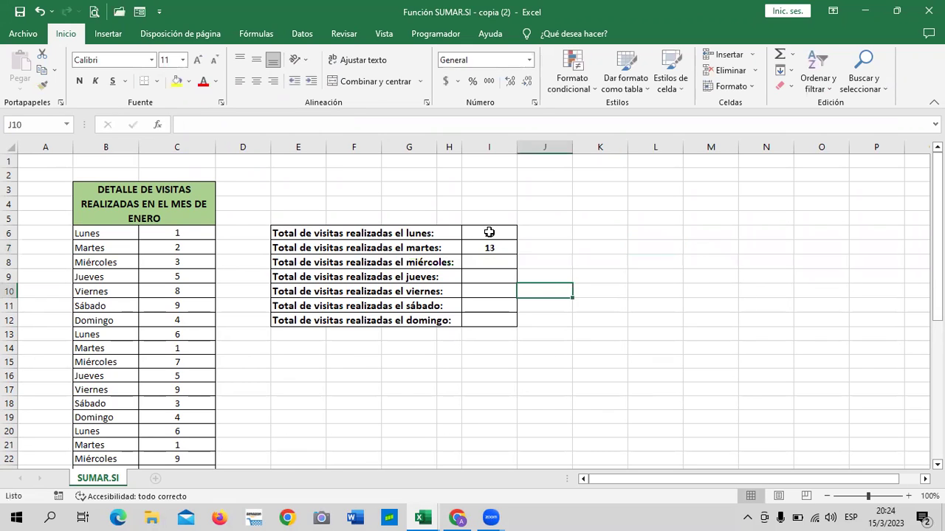
click(489, 233)
click(481, 248)
key(Delete)
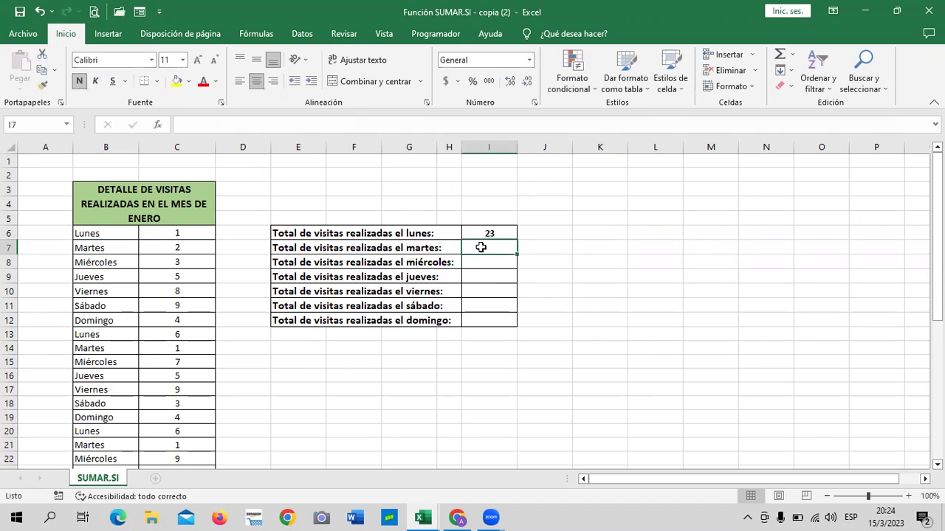
Begin I7 with =SUMAR.SI( and select the day names B6:B40 as its range
click(576, 258)
click(487, 233)
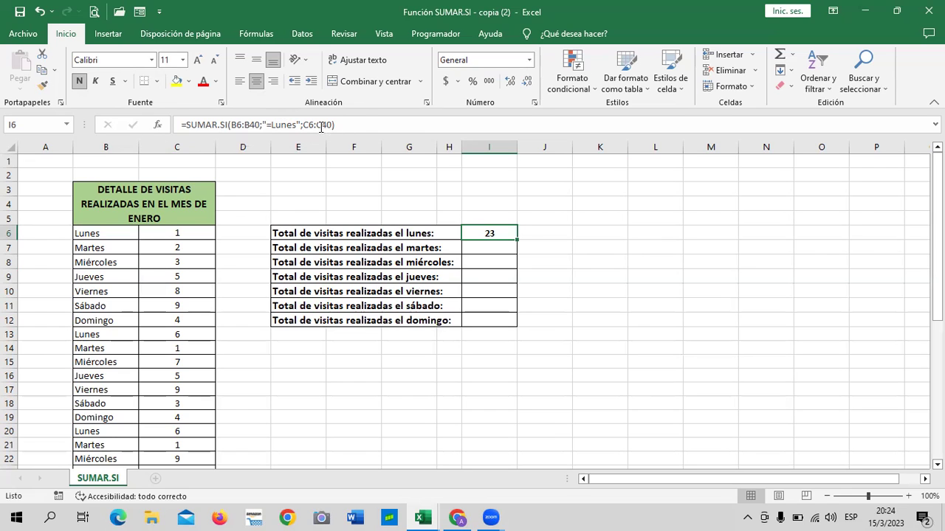
click(489, 242)
text(=suma)
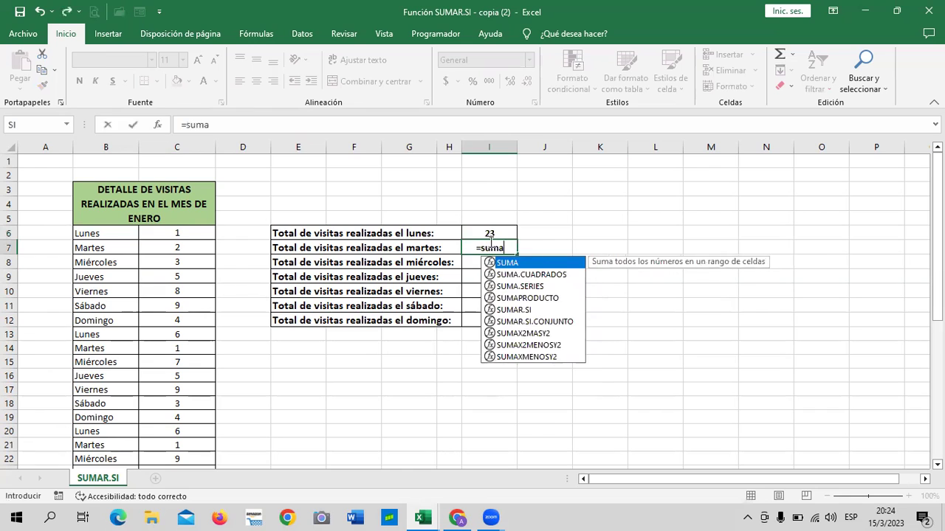
text(r)
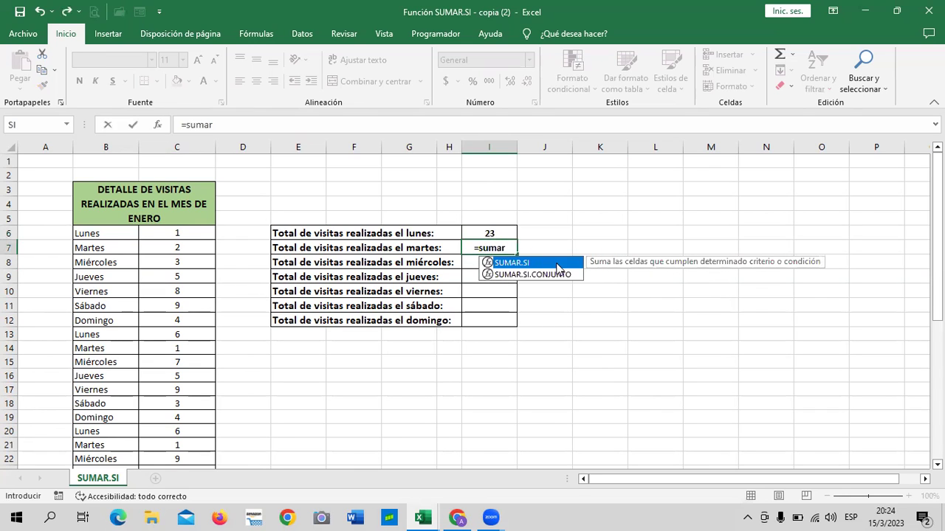
double_click(558, 266)
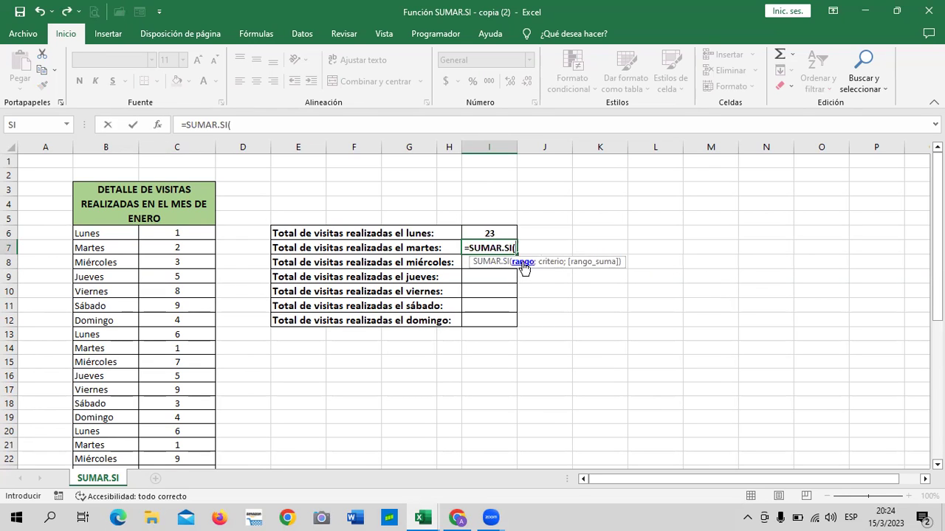
drag(104, 234, 114, 466)
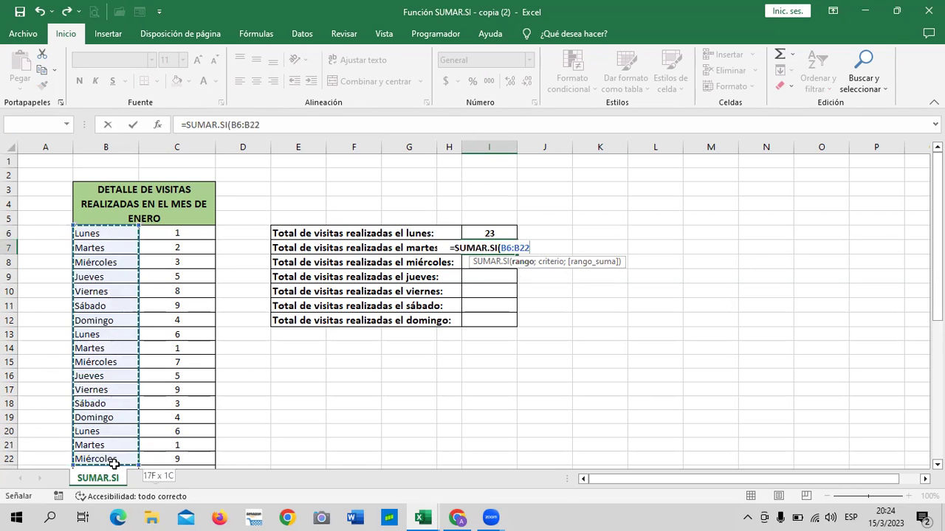
mouse_move(115, 467)
mouse_down()
mouse_move(92, 477)
mouse_move(95, 424)
mouse_up()
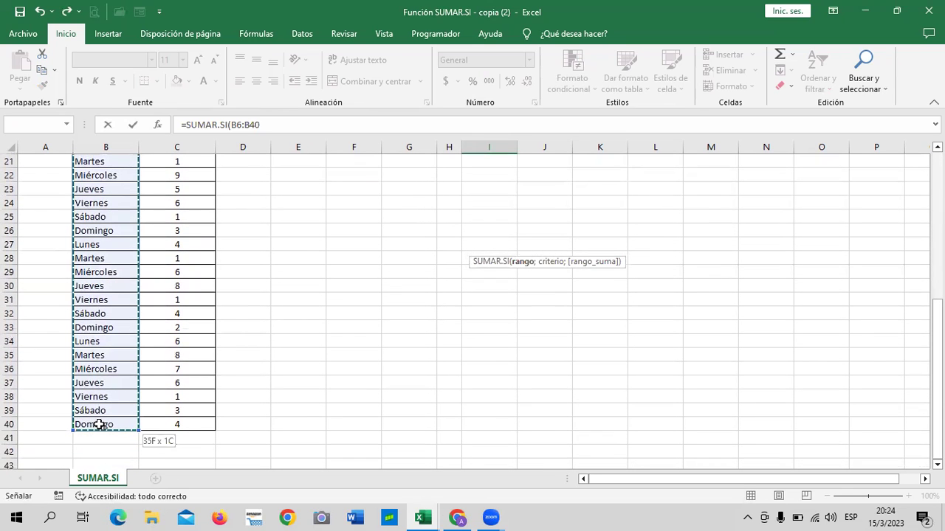
scroll(298, 318, up, 2)
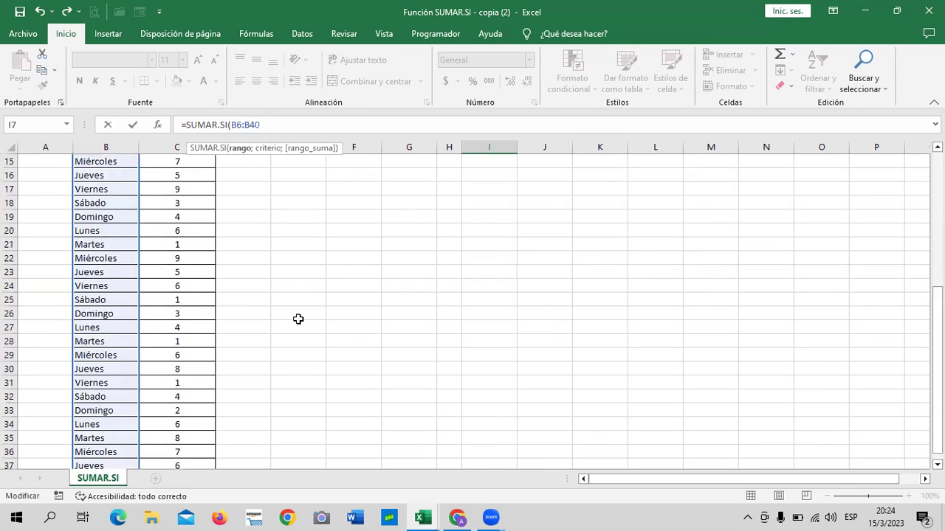
scroll(329, 319, up, 5)
Complete I7 as =SUMAR.SI(B6:B40;"=Martes";C6:C40) so the martes total shows 13
text(;)
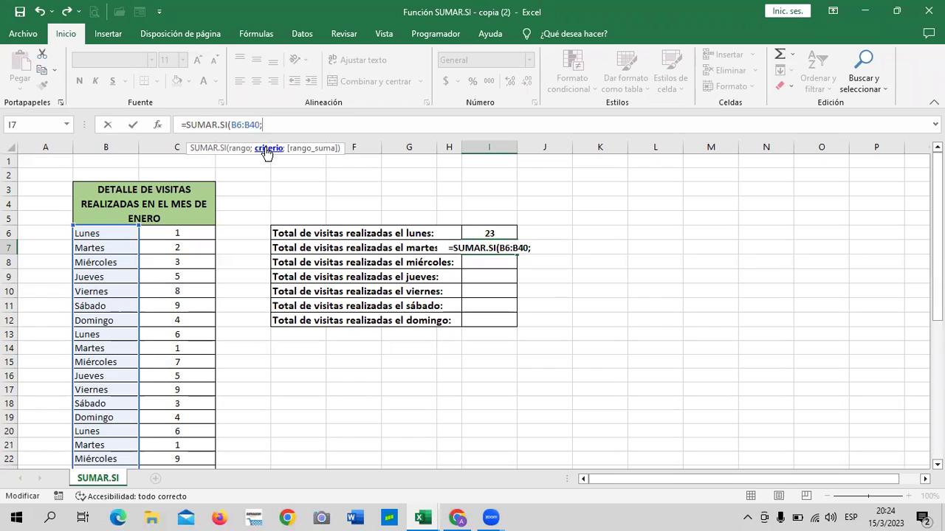
text(")
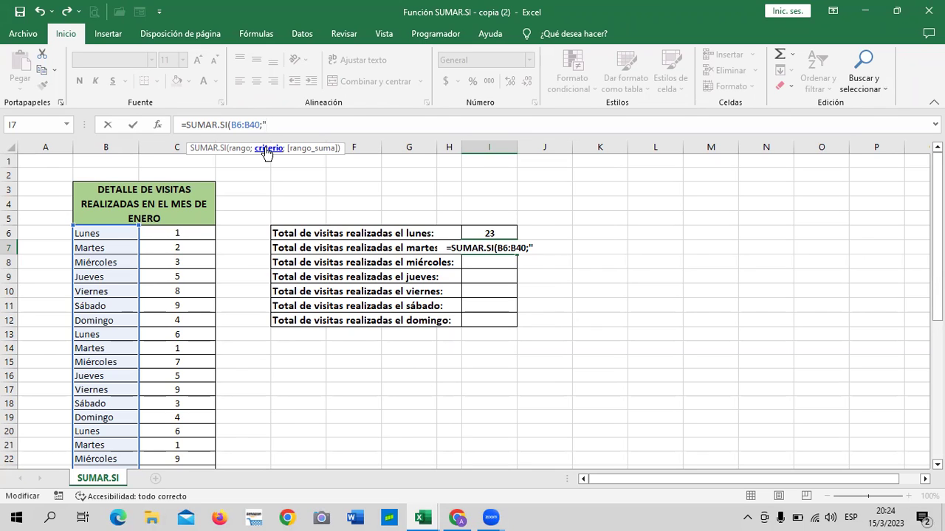
text(Martes)
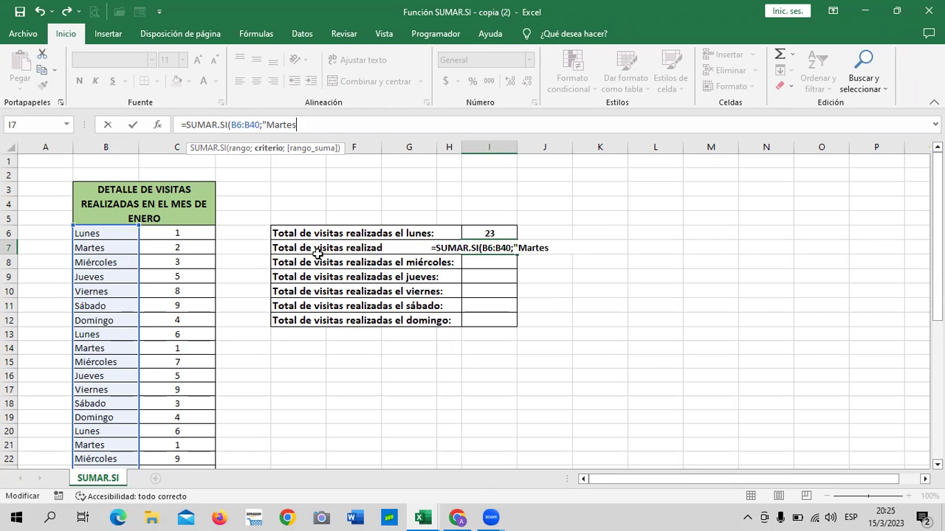
click(266, 124)
text(=)
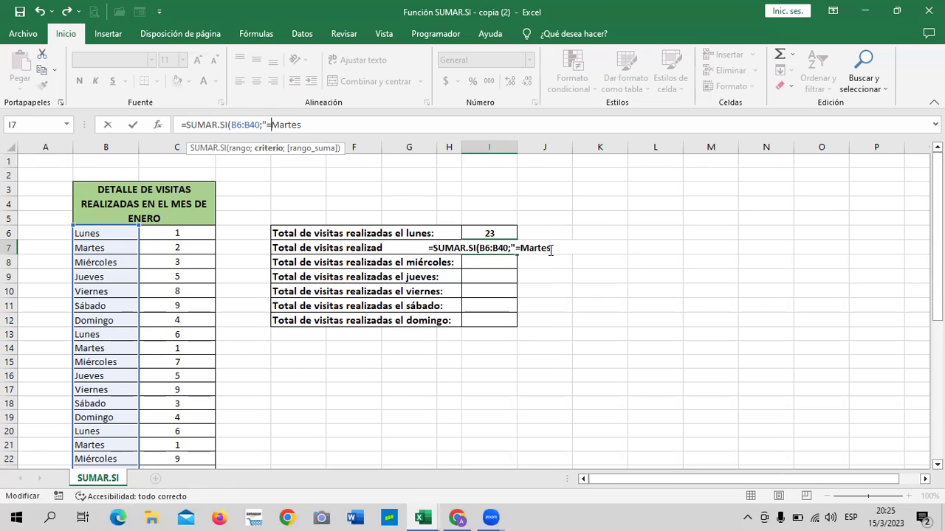
click(358, 128)
text(";)
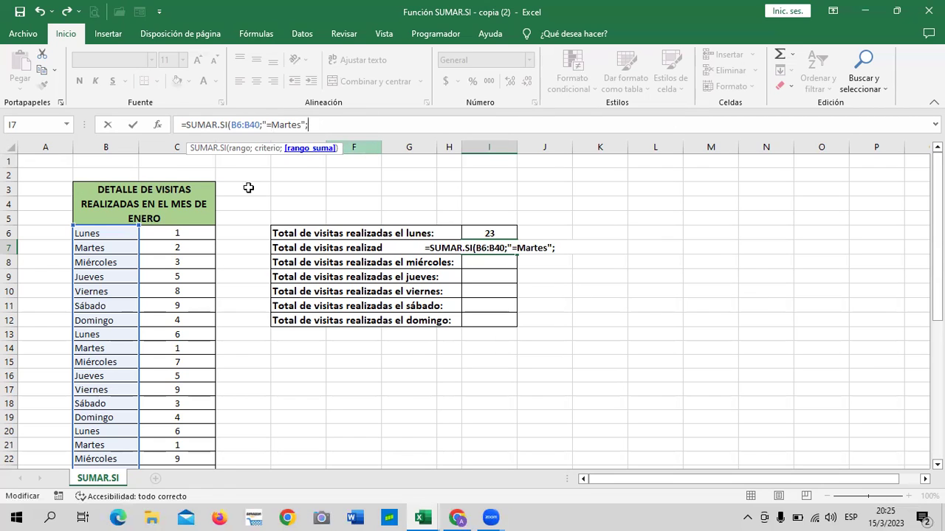
drag(187, 233, 192, 514)
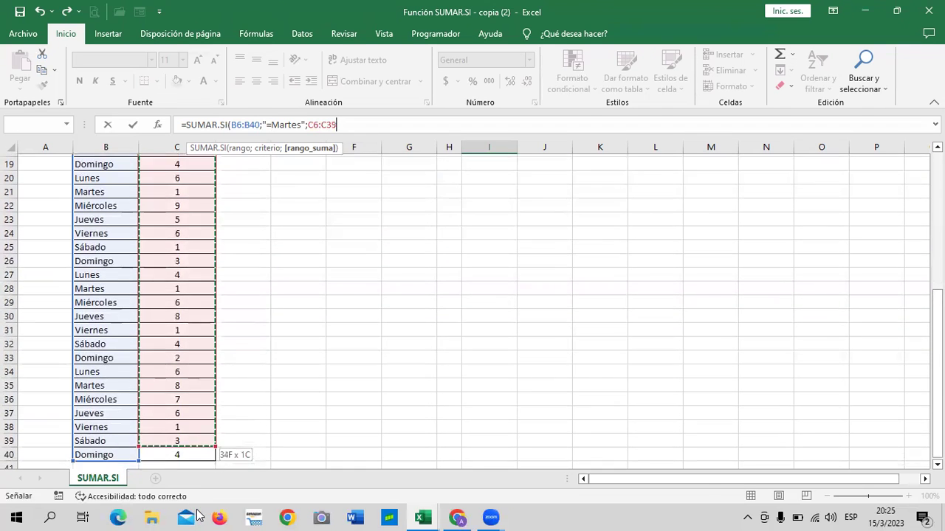
drag(192, 514, 210, 405)
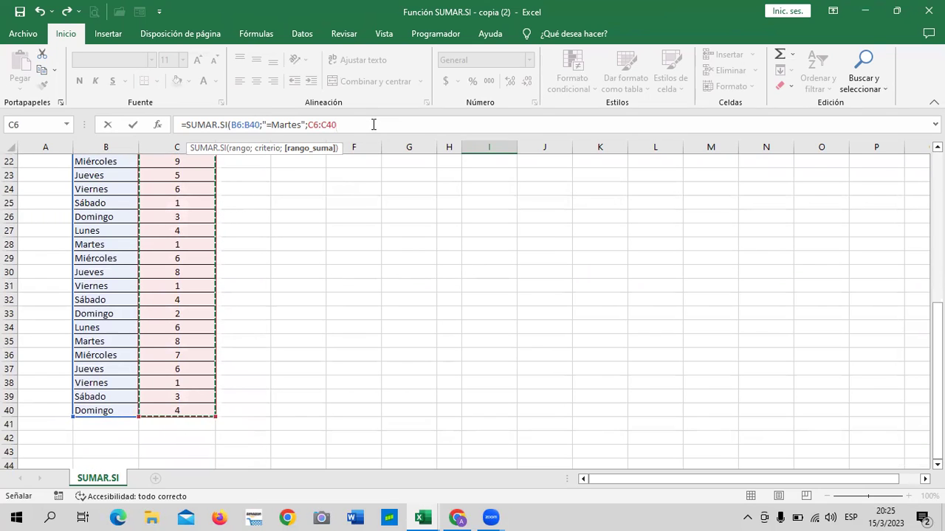
text())
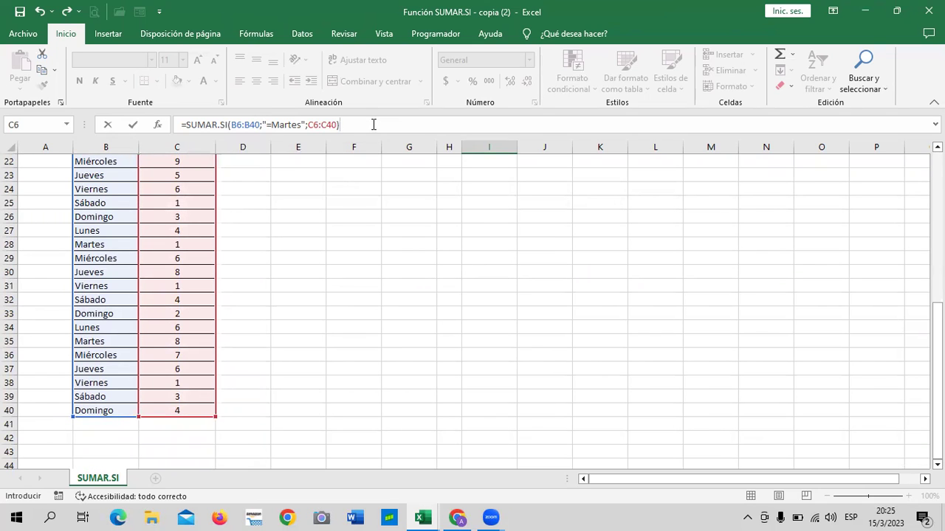
key(Return)
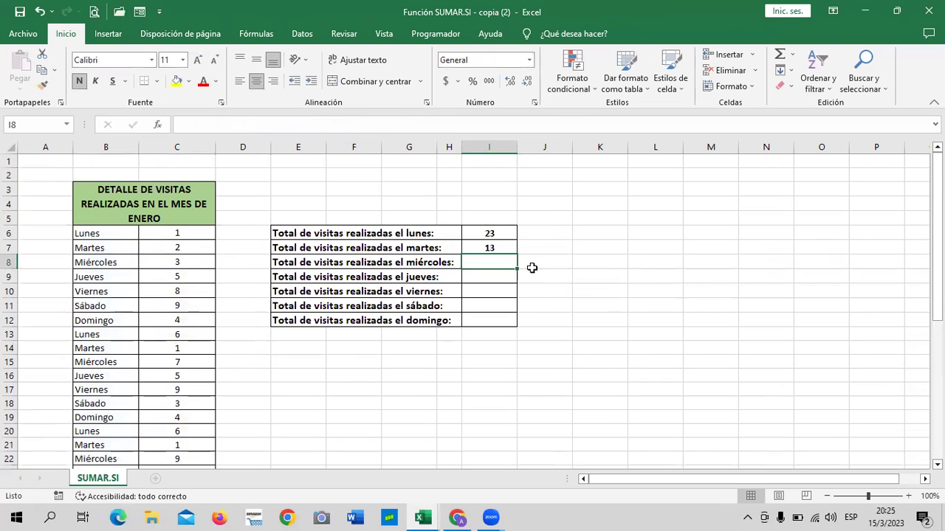
Start =SUMAR.SI( in I8 with the day names B6:B40 as its range
click(499, 247)
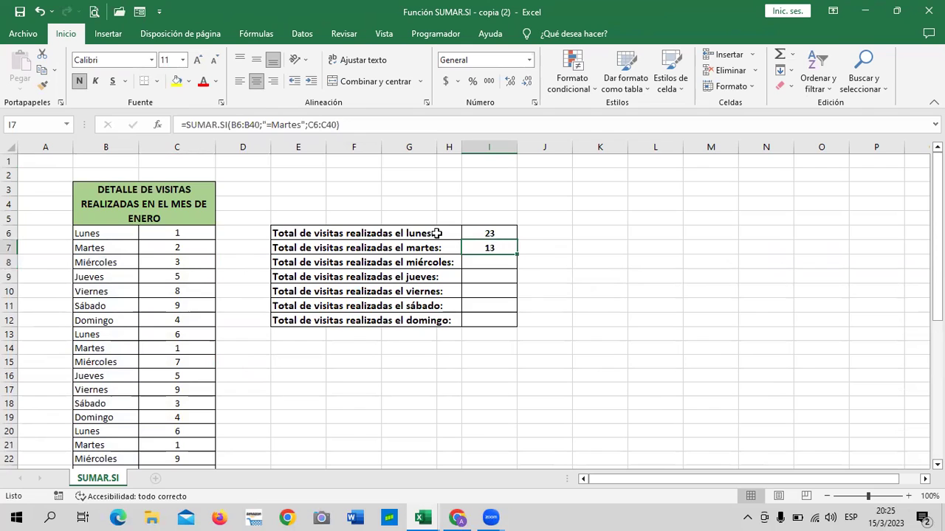
scroll(200, 302, down, 4)
scroll(187, 334, up, 4)
click(639, 246)
click(441, 263)
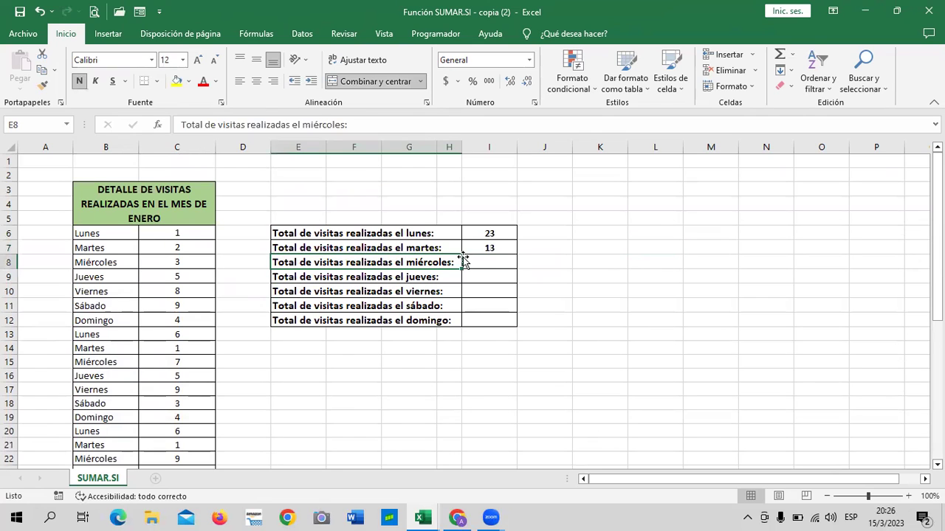
click(484, 263)
text(=)
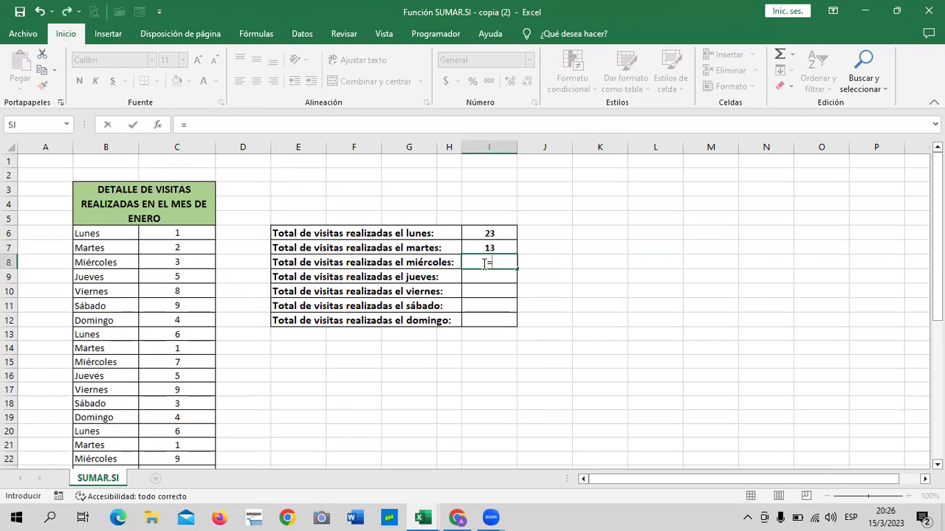
text(sumar)
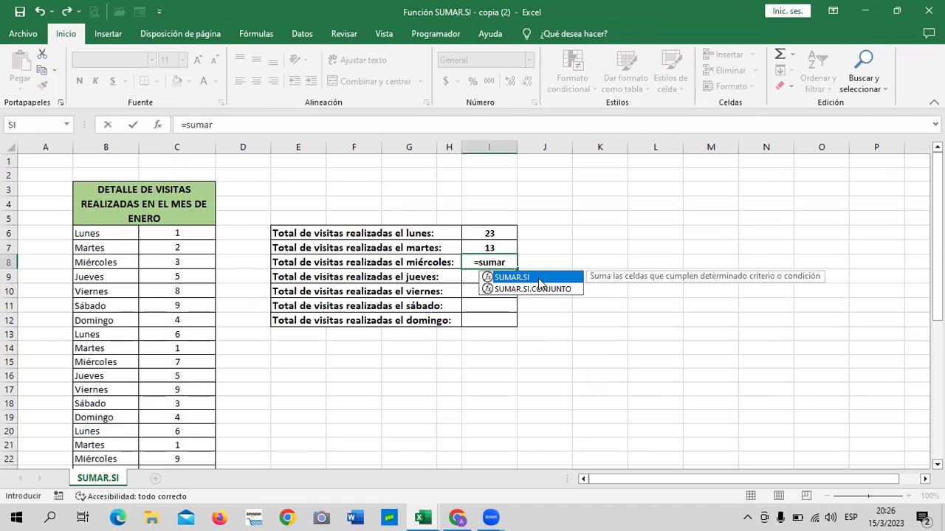
double_click(545, 277)
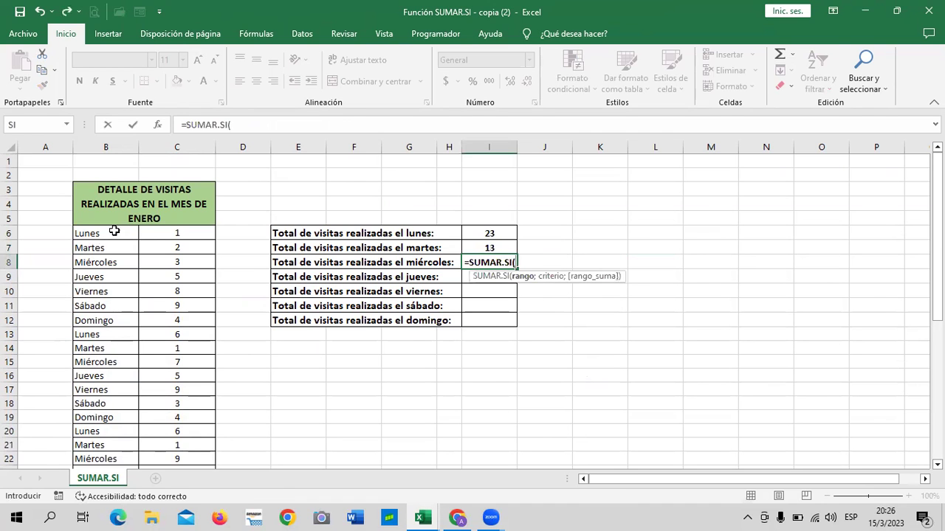
drag(112, 232, 123, 516)
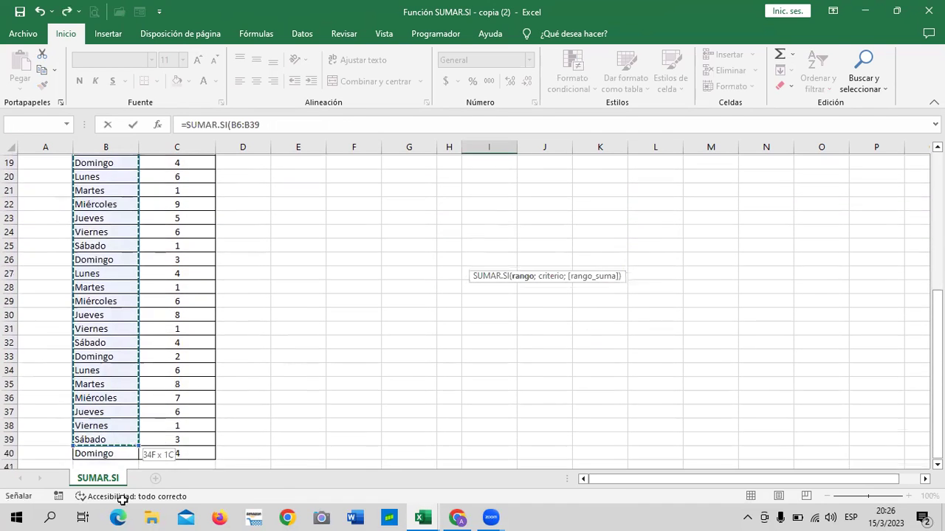
drag(123, 516, 105, 439)
scroll(277, 381, up, 6)
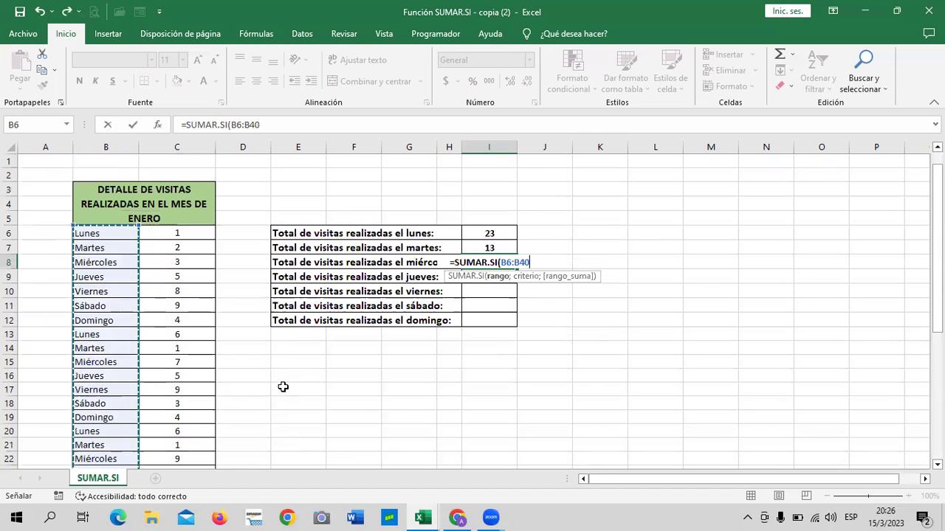
Finish I8 with criterion "=Miercoles" and sum range C6:C40, then commit it
text(;)
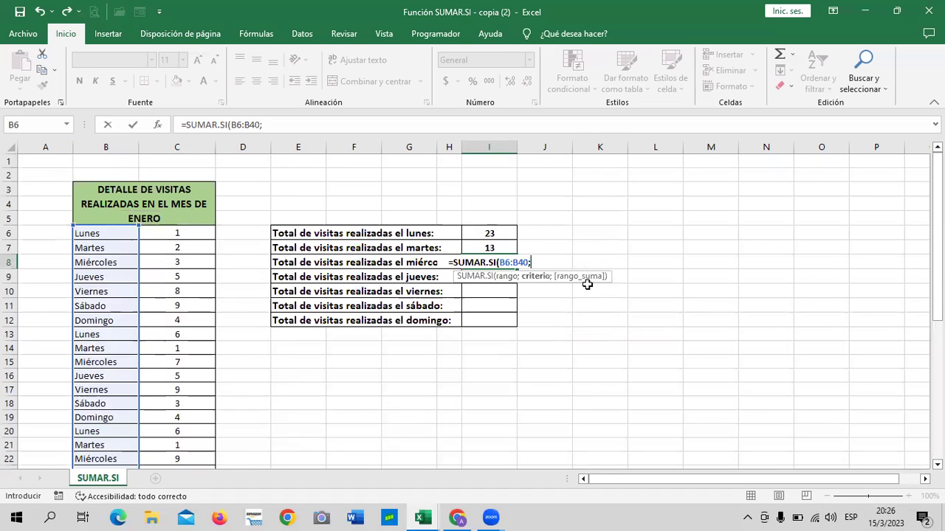
text("=miercoles)
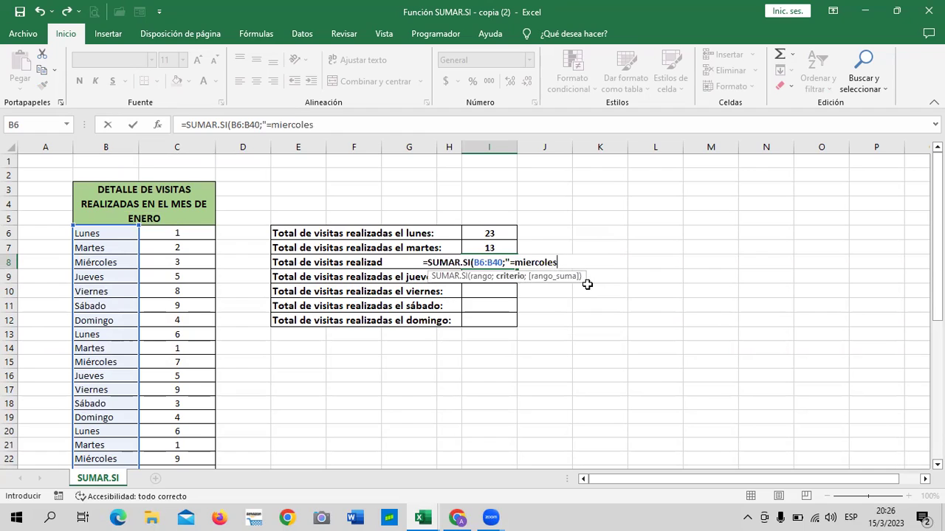
click(522, 262)
key(BackSpace)
text(M)
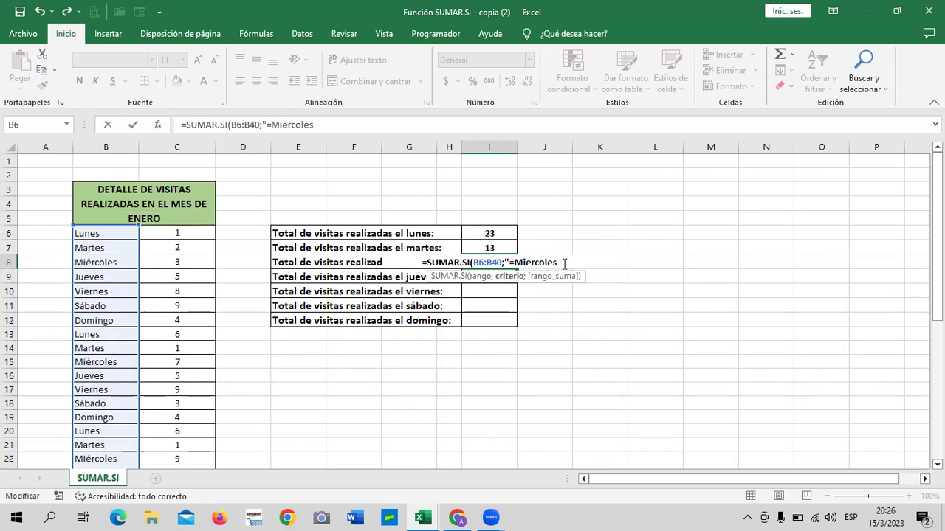
text(";)
mouse_move(177, 233)
mouse_down()
mouse_move(201, 442)
mouse_move(179, 434)
mouse_move(188, 327)
mouse_up()
scroll(257, 367, up, 5)
scroll(257, 367, up, 4)
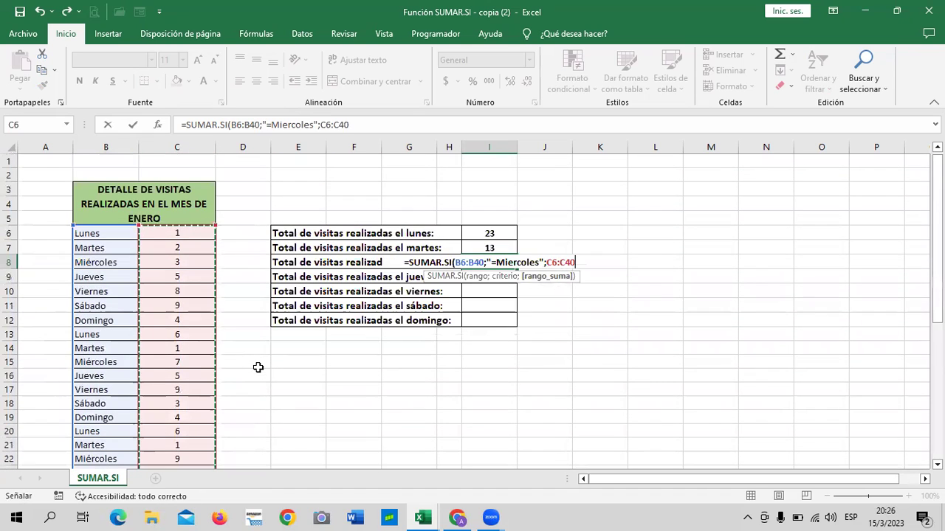
text())
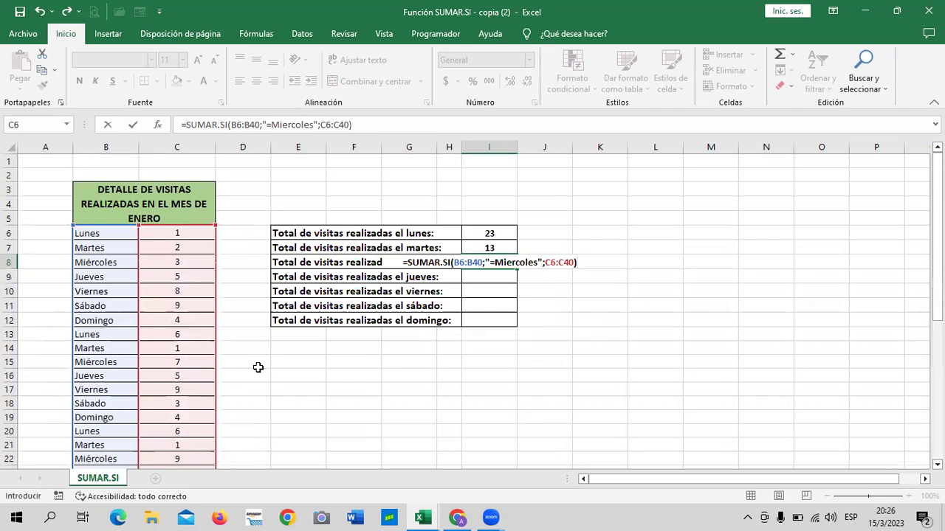
key(Return)
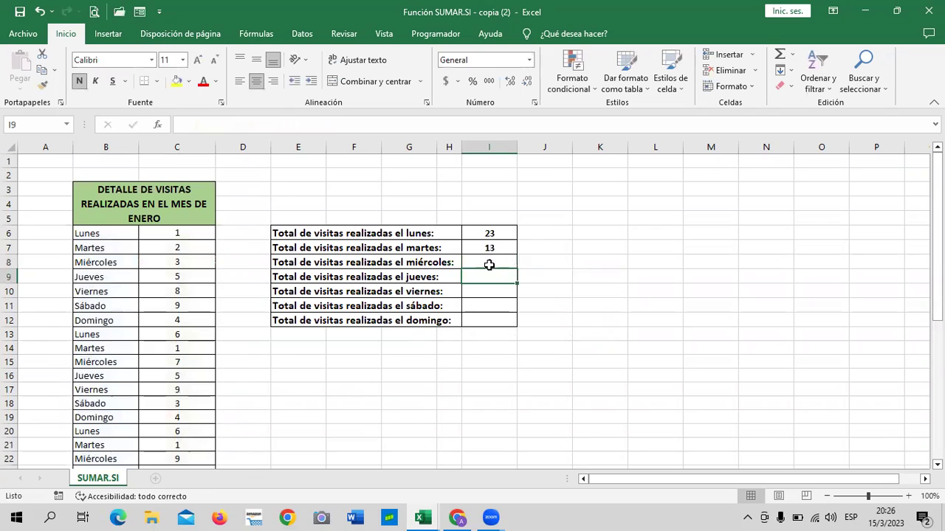
Change the I8 criterion to the wildcard "=Mi?rcoles" so the miércoles total reads 32
click(487, 260)
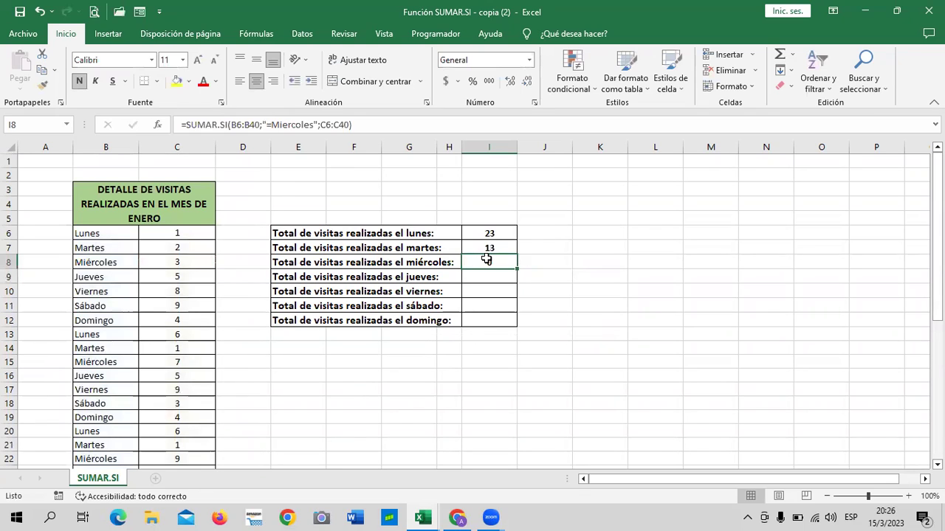
click(99, 263)
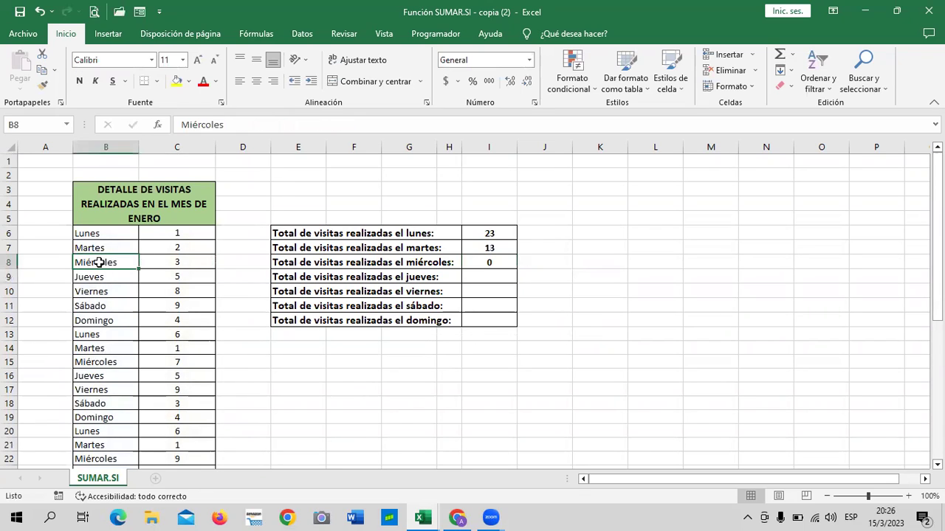
click(441, 264)
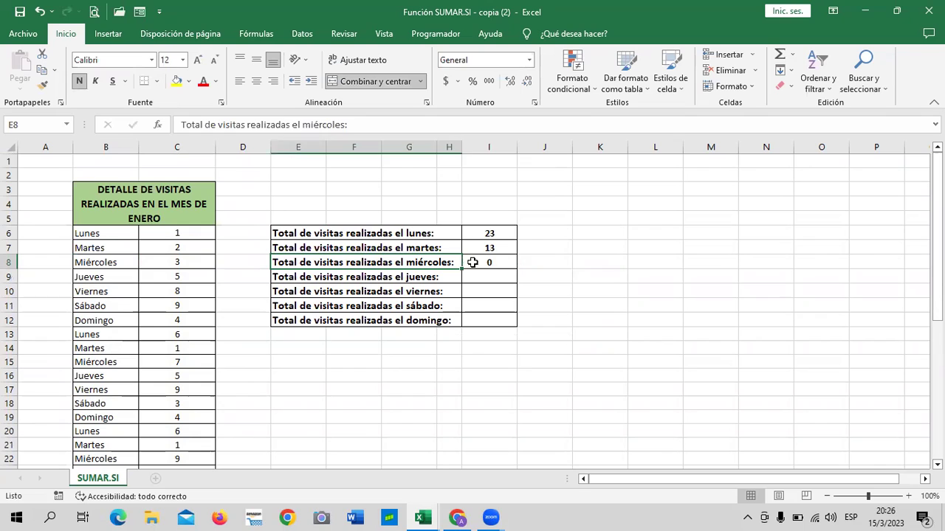
click(491, 262)
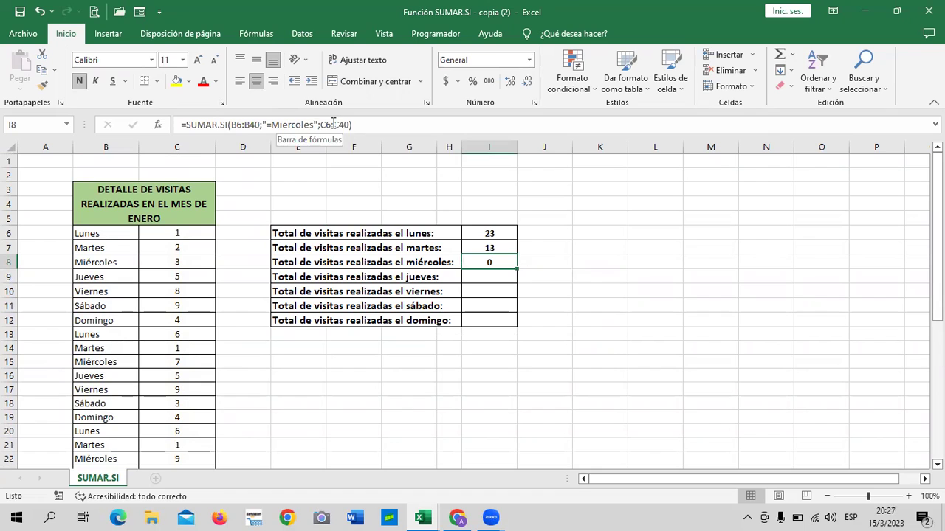
click(286, 125)
key(BackSpace)
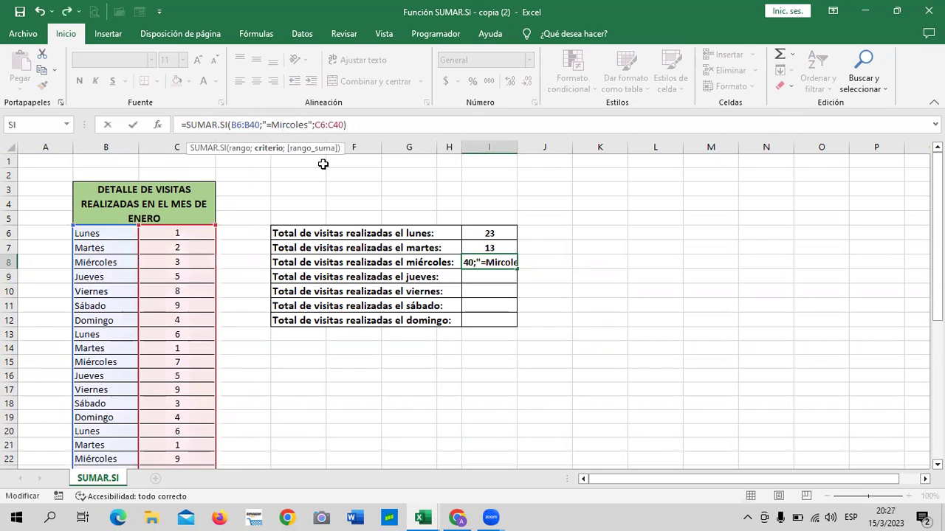
text(?)
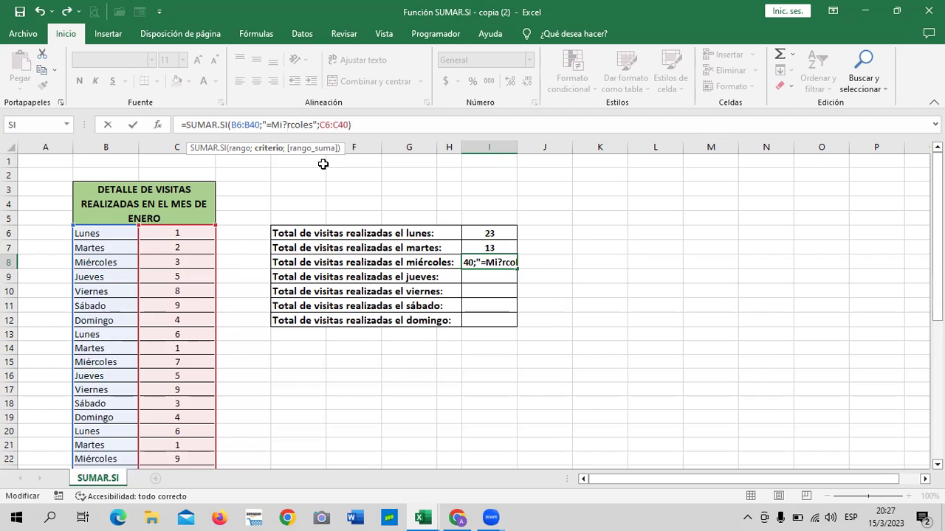
key(Return)
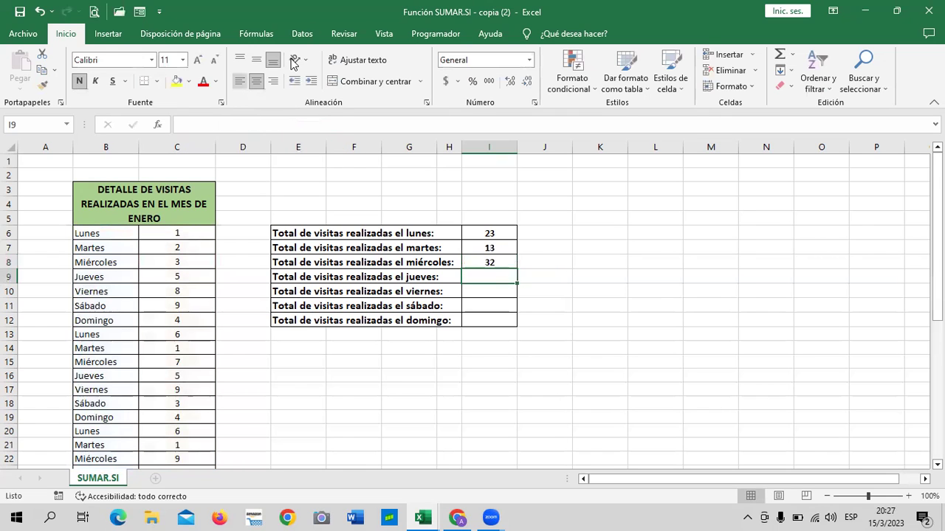
Fill the I8 formula down to I12, giving 32, 32, 29 and 29 for jueves through domingo
click(489, 264)
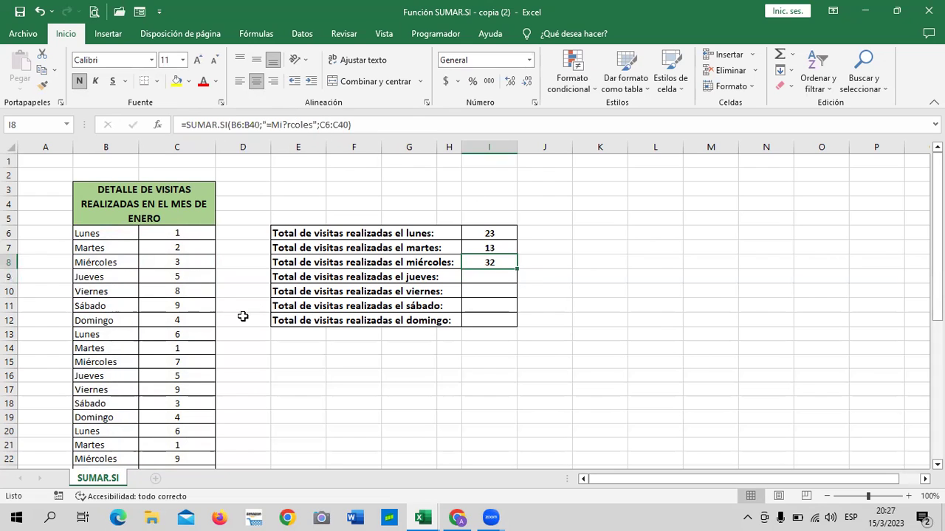
scroll(179, 387, down, 5)
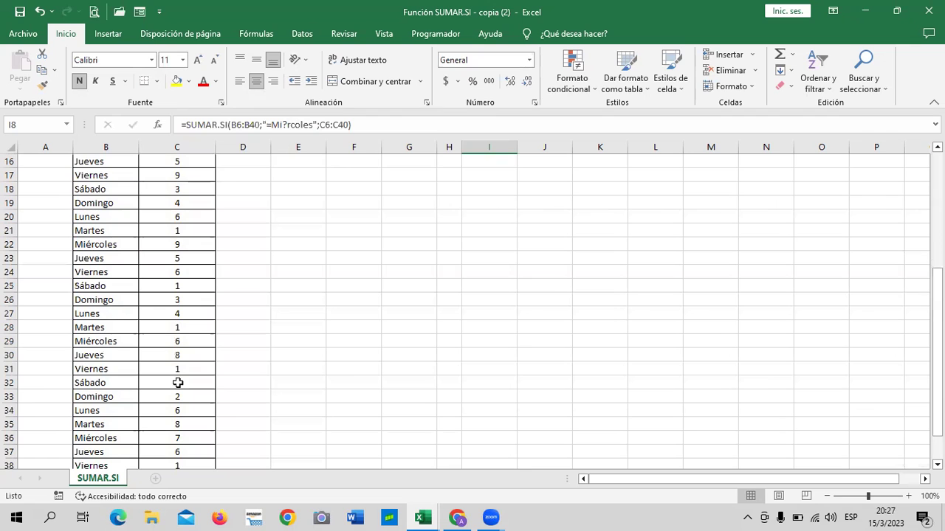
scroll(177, 386, up, 4)
scroll(150, 392, down, 4)
scroll(116, 303, up, 5)
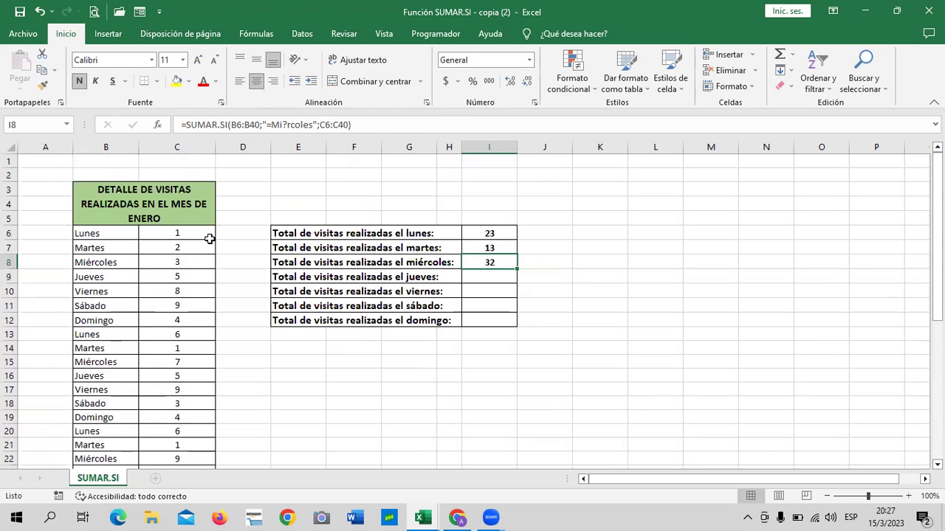
click(590, 273)
click(500, 260)
click(563, 265)
click(500, 263)
mouse_move(517, 268)
mouse_down()
mouse_move(514, 326)
mouse_move(539, 317)
mouse_up()
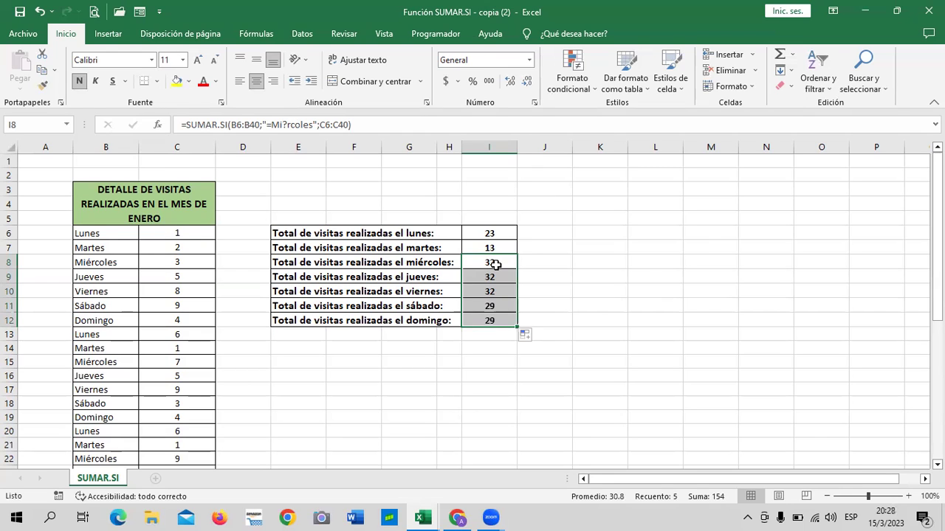
click(549, 275)
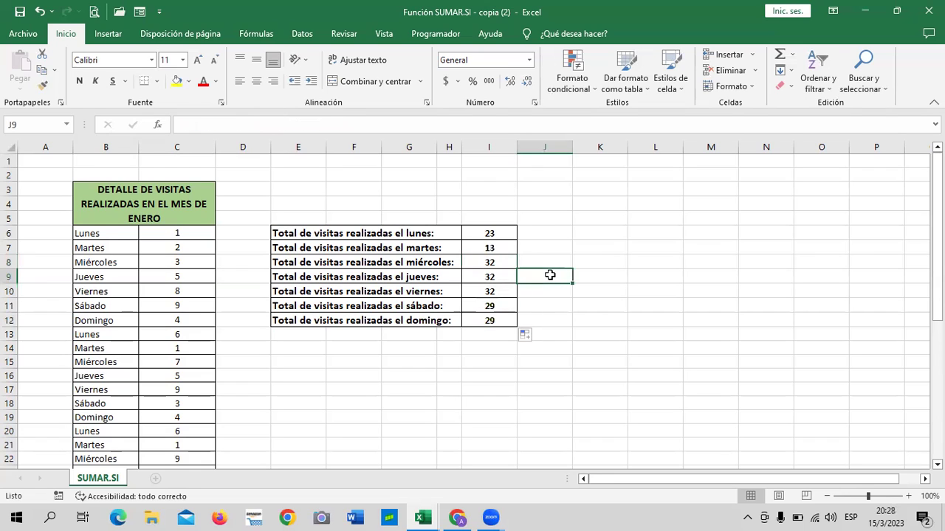
Change the I9 criterion to "=Jueves", keeping its total at 29
click(489, 266)
click(490, 279)
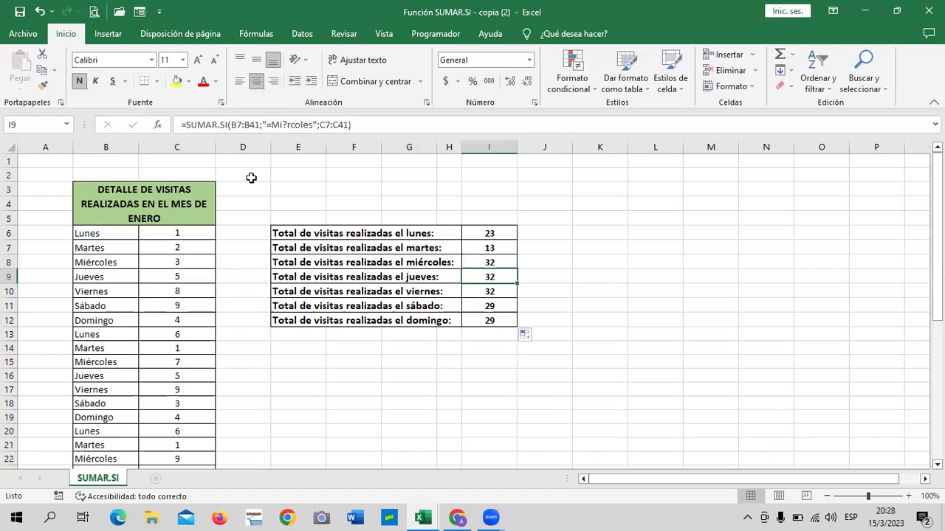
click(499, 258)
click(501, 278)
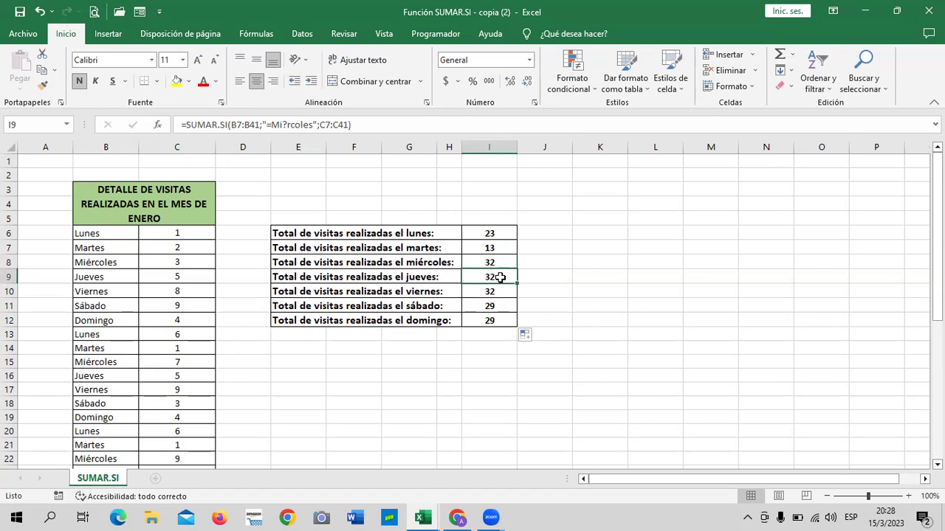
click(311, 125)
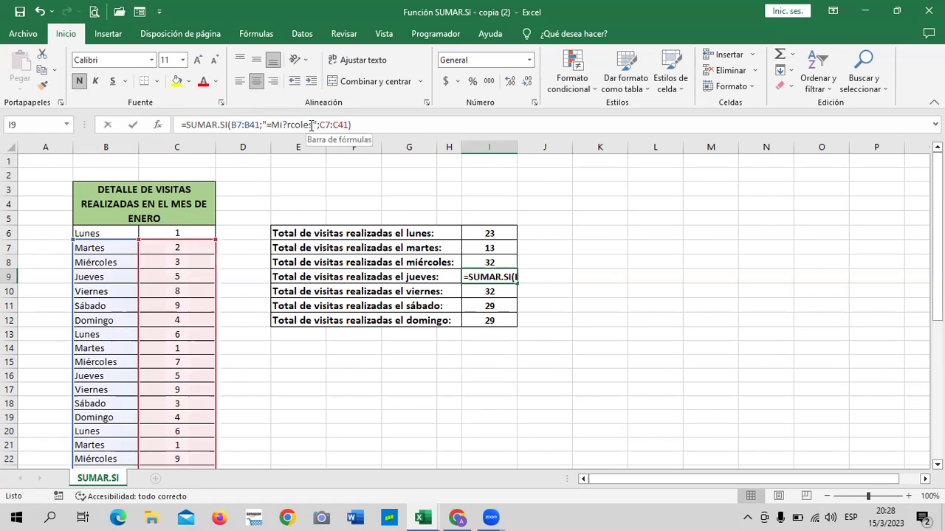
click(312, 125)
key(BackSpace)
key(BackSpace)
key(BackSpace)
key(BackSpace)
key(BackSpace)
key(BackSpace)
key(BackSpace)
key(BackSpace)
key(BackSpace)
text(Jueves)
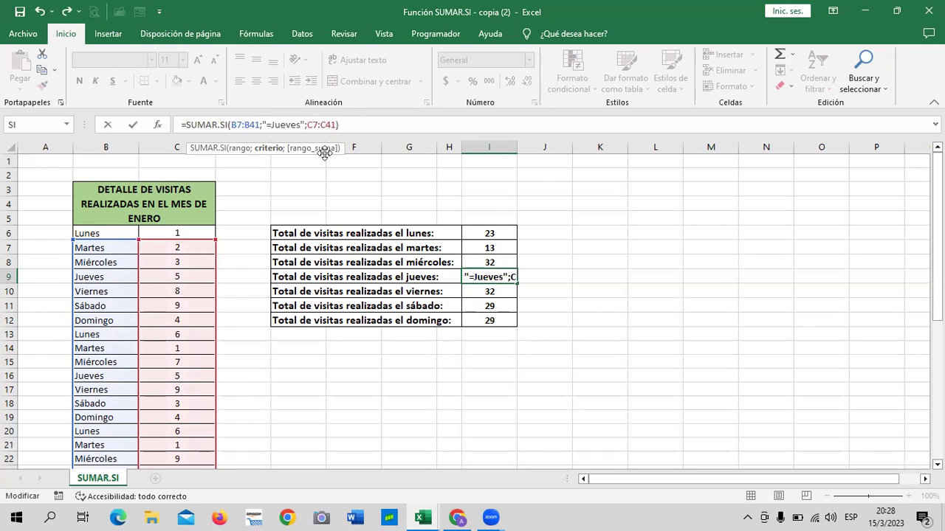
key(Return)
Dismiss I9's inconsistent-formula warning with Omitir error
click(491, 279)
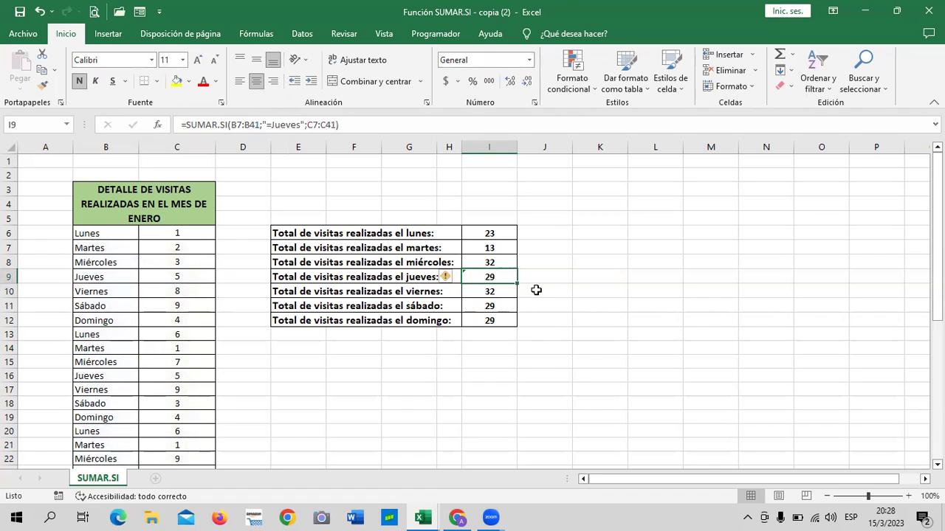
click(448, 278)
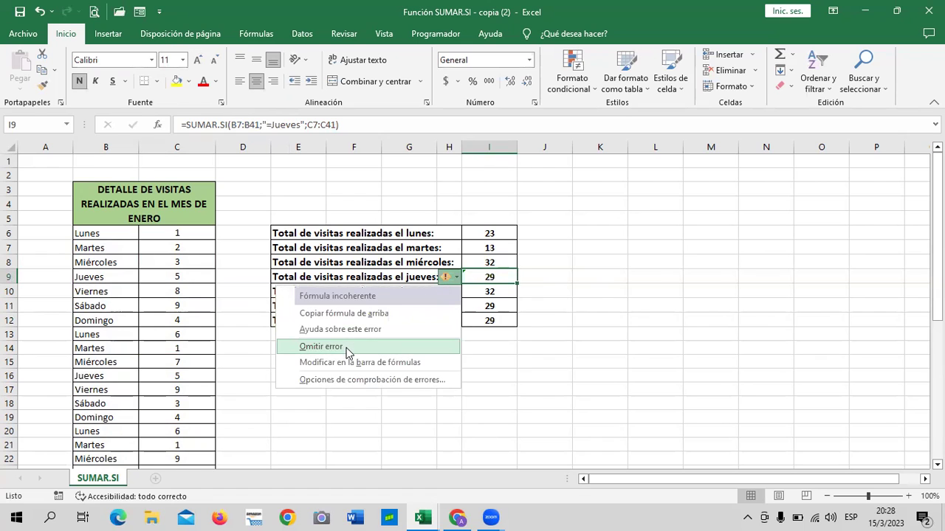
click(321, 347)
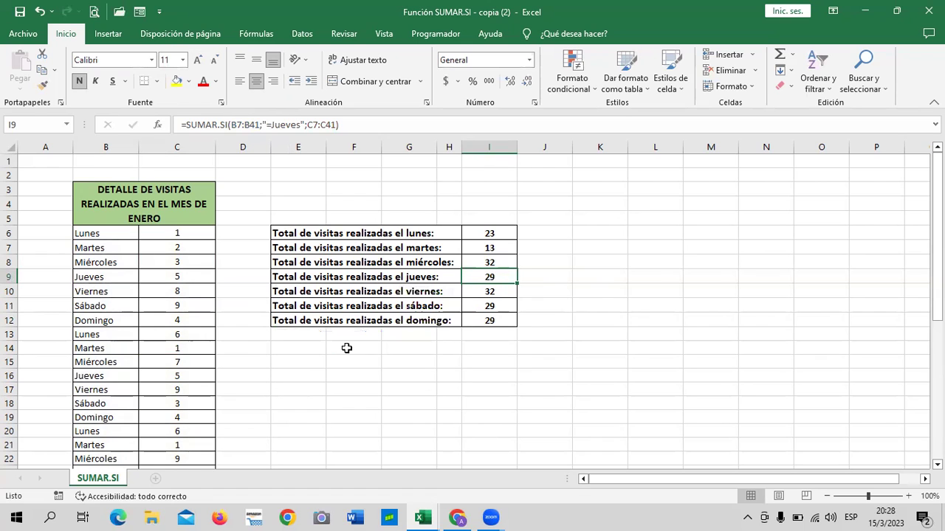
Change the I10 SUMAR.SI criterion to "=Viernes" so the Friday total shows 25
click(482, 291)
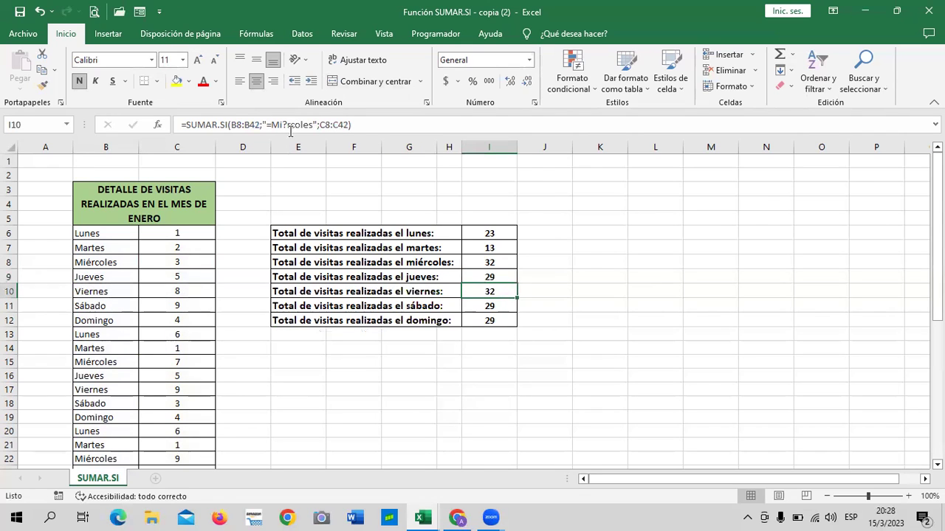
click(314, 124)
key(BackSpace)
key(BackSpace)
key(BackSpace)
key(BackSpace)
key(BackSpace)
key(BackSpace)
key(BackSpace)
key(BackSpace)
key(BackSpace)
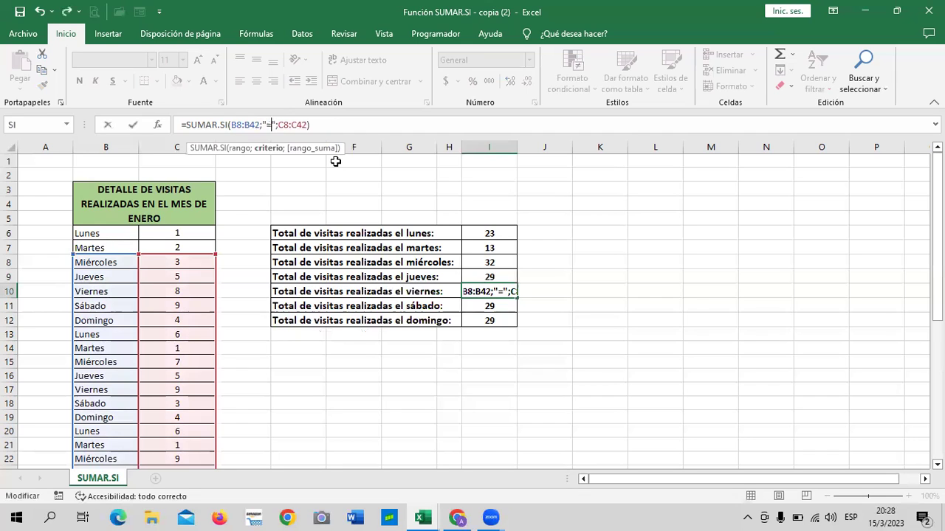
text(Viernes)
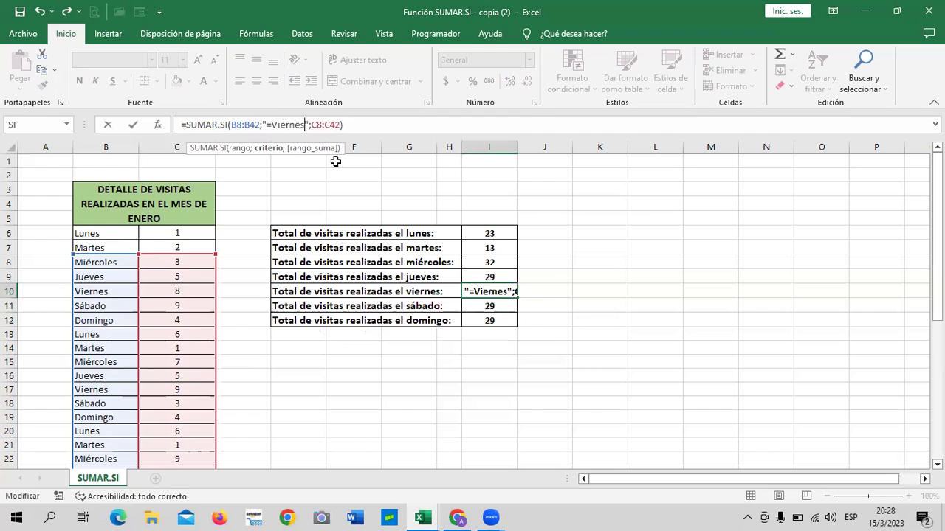
key(Return)
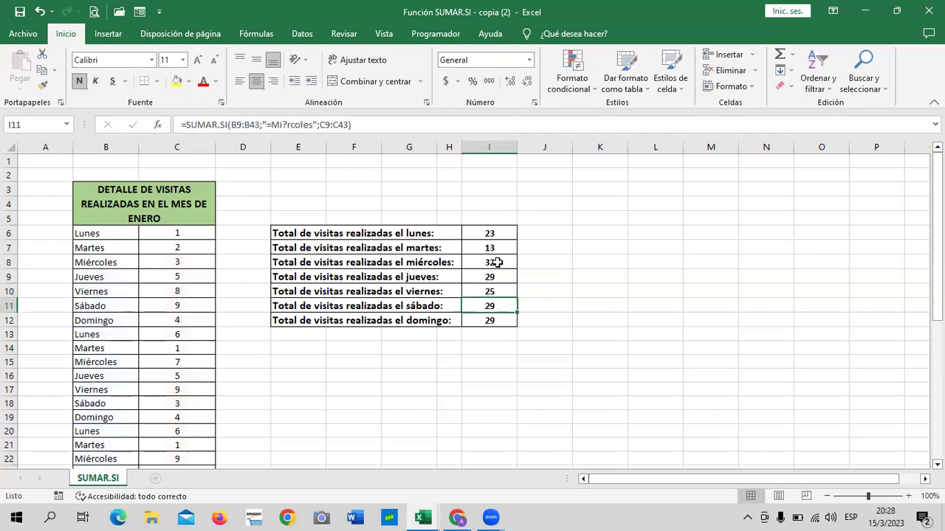
click(491, 290)
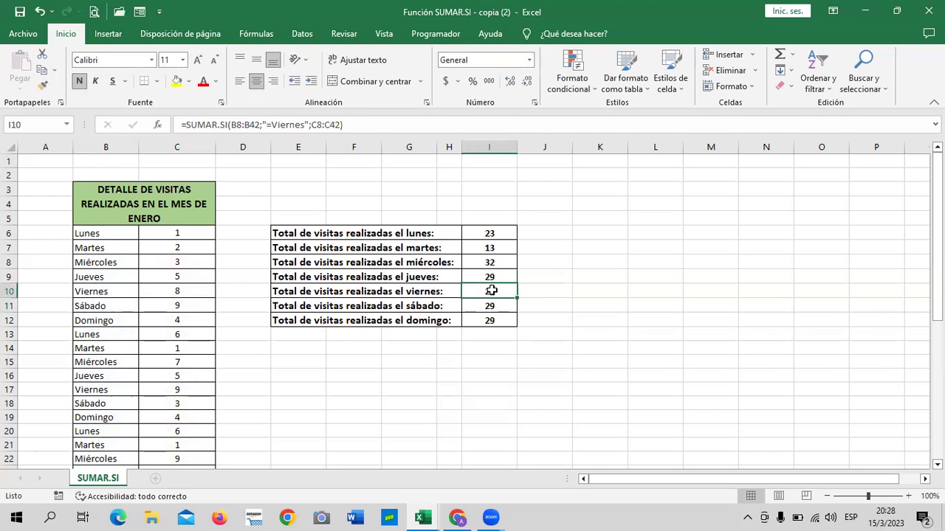
Replace the I11 criterion with "=Sabado" for the Saturday total, which returns 0
click(491, 311)
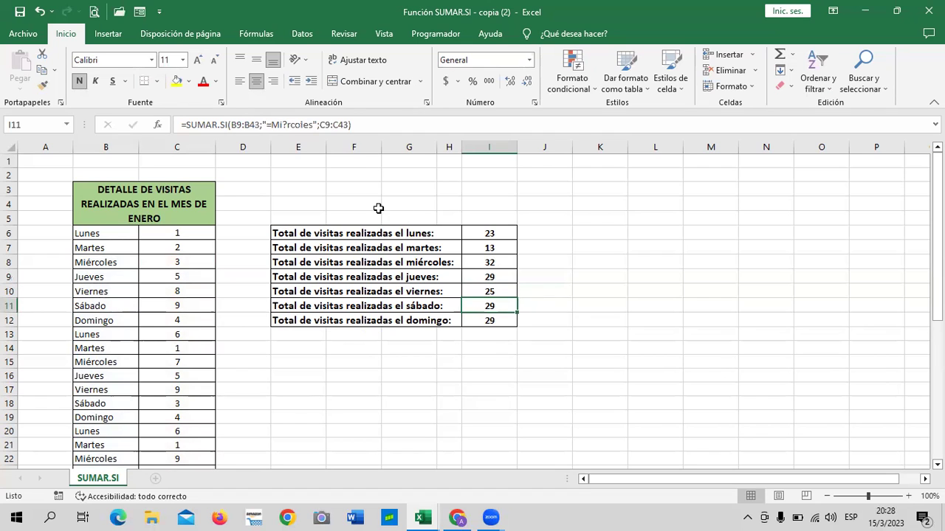
click(311, 125)
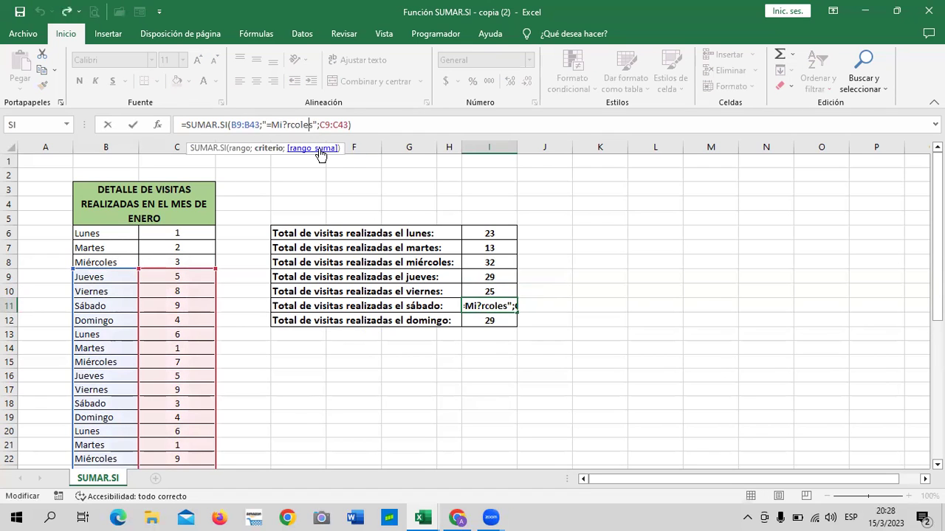
key(BackSpace)
key(BackSpace)
key(BackSpace)
key(BackSpace)
key(BackSpace)
key(BackSpace)
key(BackSpace)
key(BackSpace)
key(BackSpace)
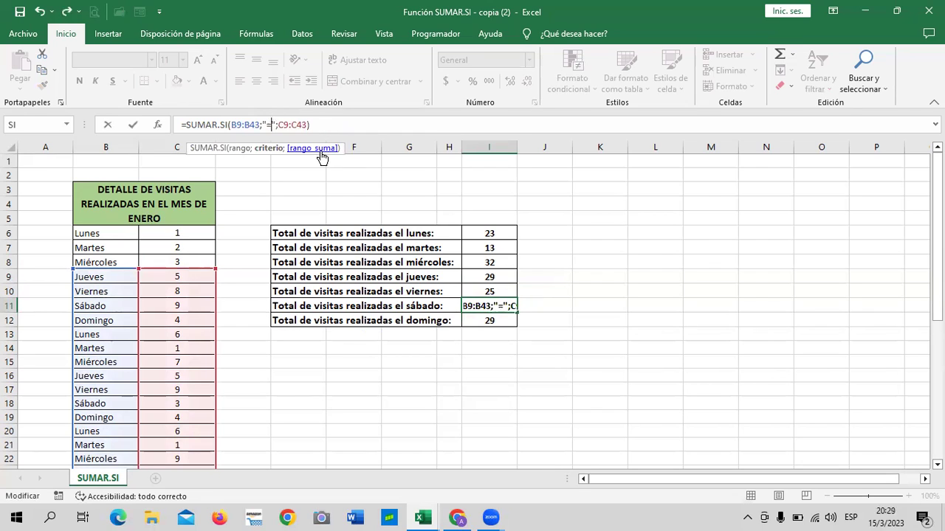
text(Saba)
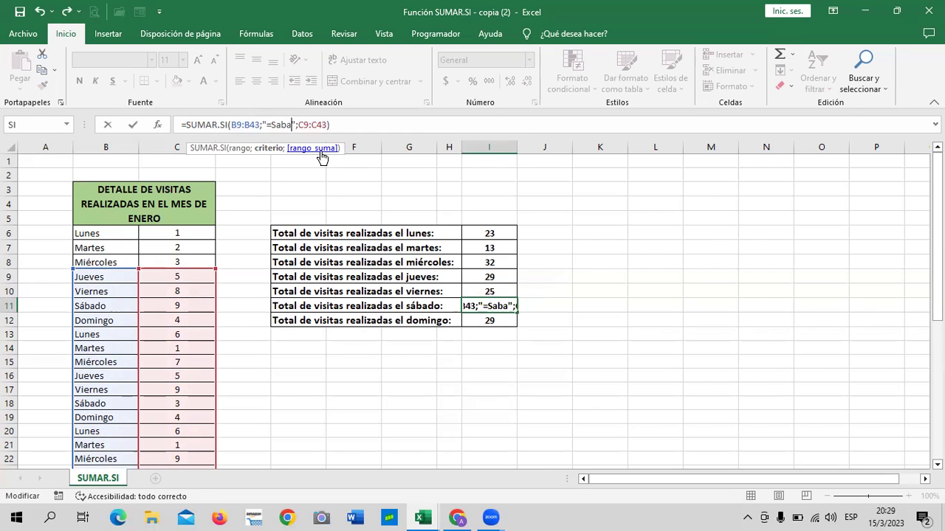
text(do)
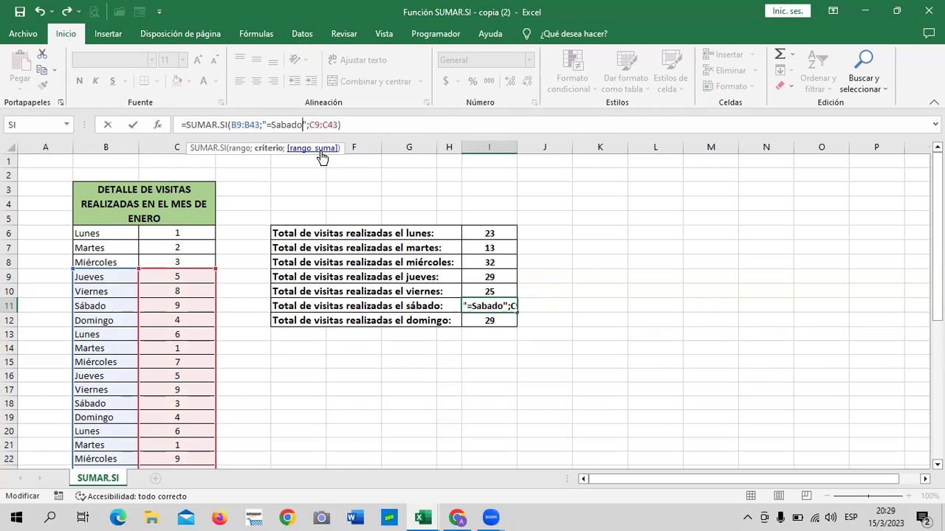
key(Return)
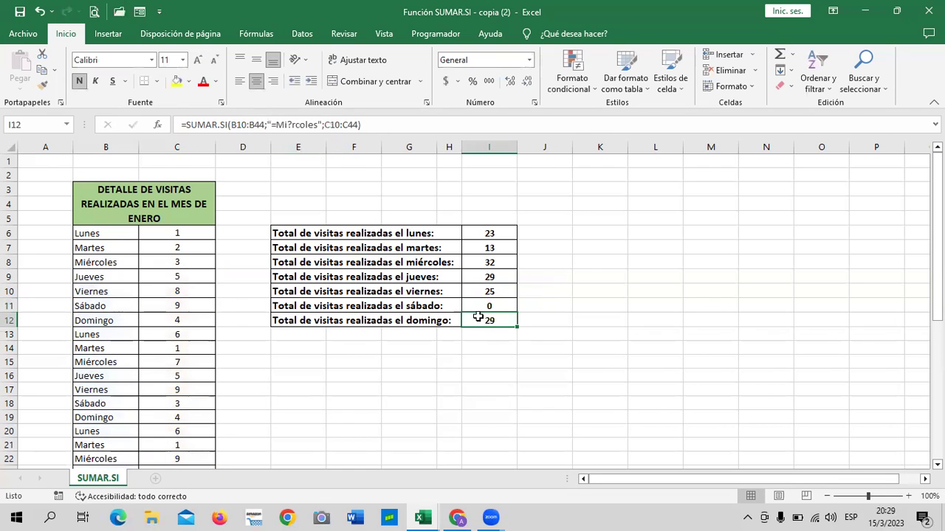
Correct the I11 criterion to "=S?bado" so the Saturday total reads 20
click(478, 305)
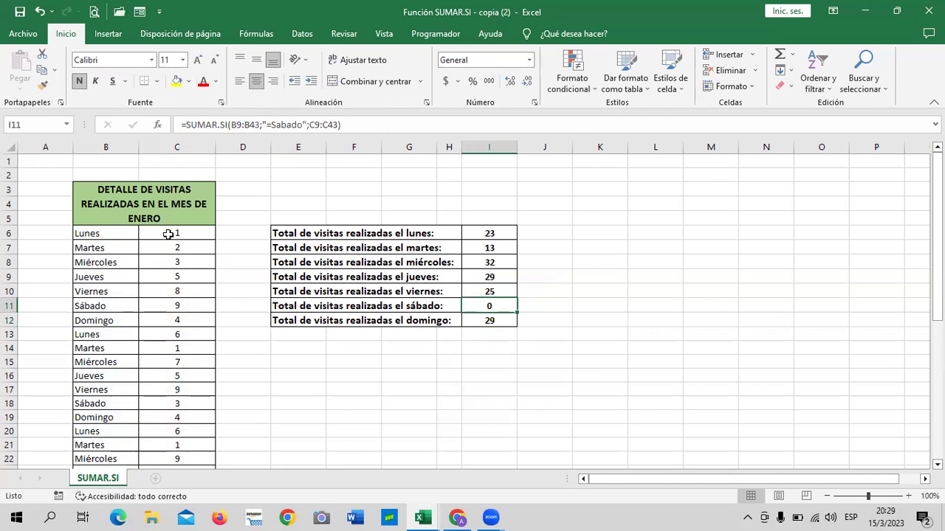
click(270, 125)
key(BackSpace)
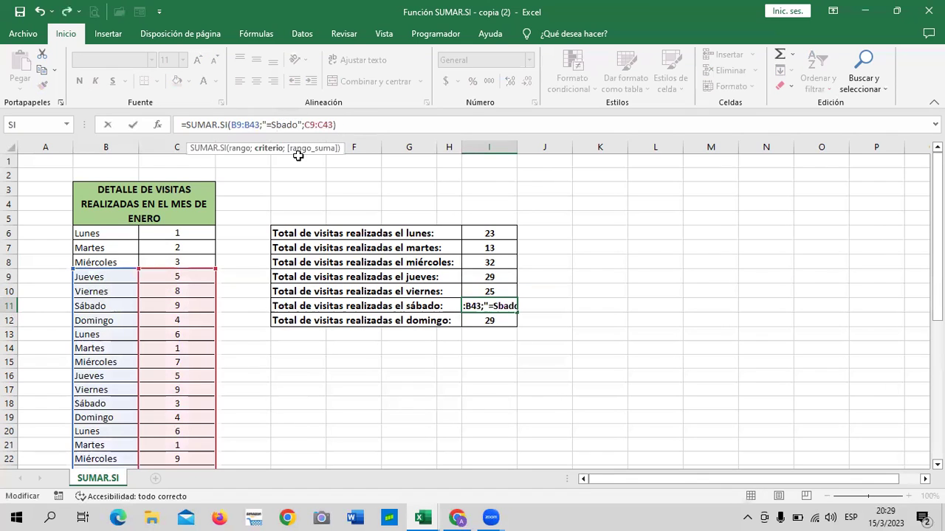
text(?)
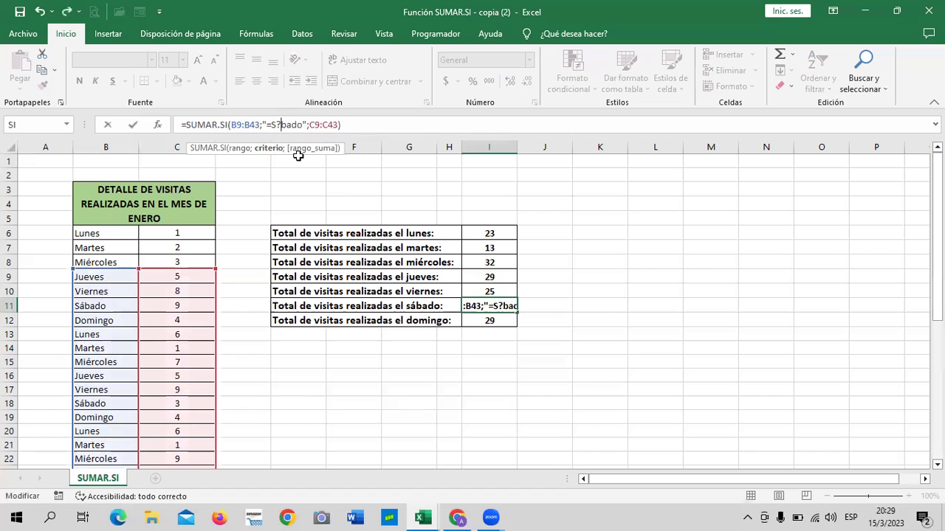
key(Return)
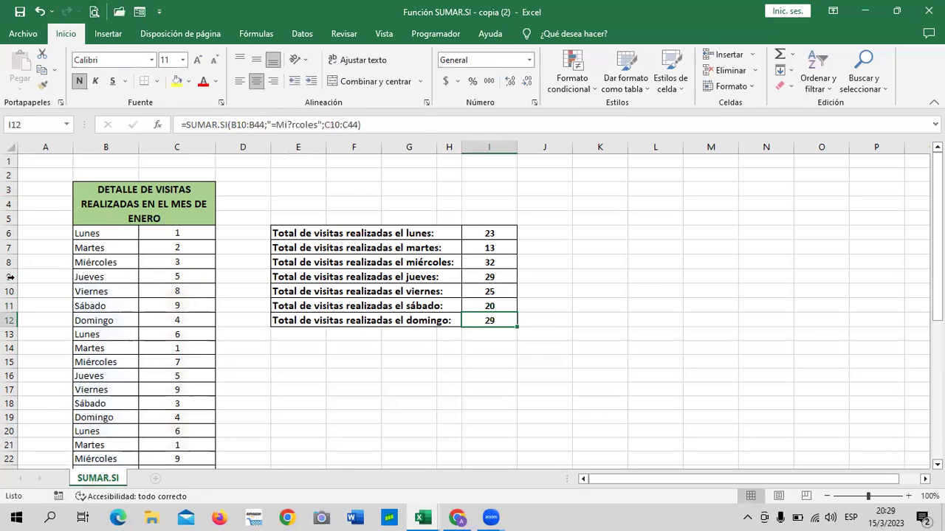
scroll(118, 337, down, 1)
scroll(128, 338, down, 2)
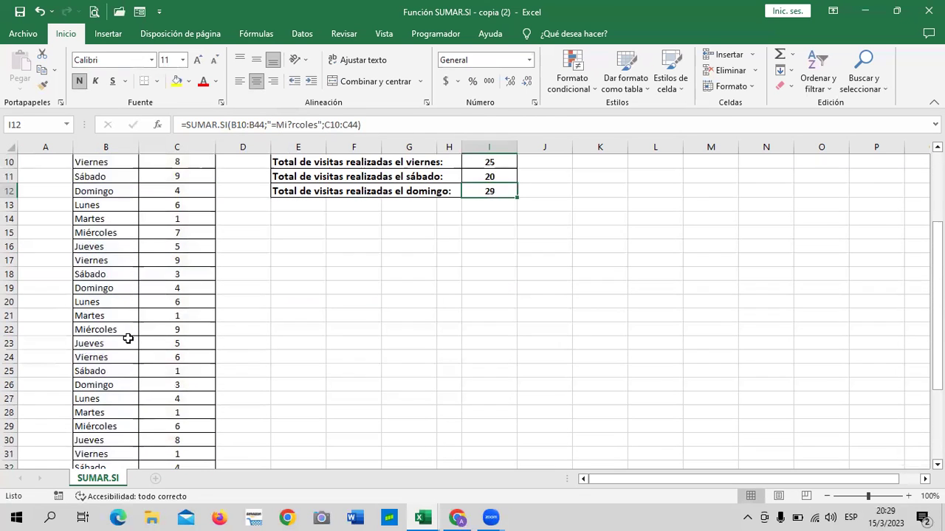
scroll(95, 369, up, 2)
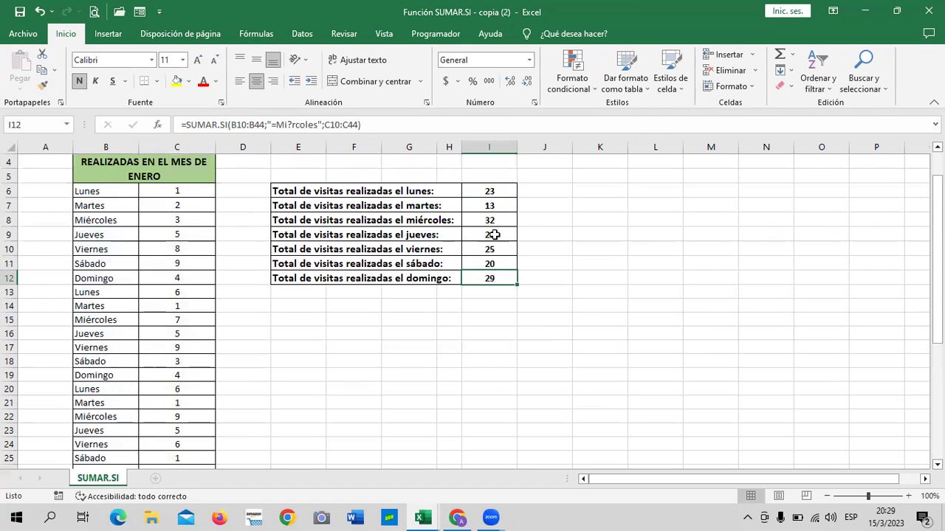
Set the I12 criterion to "=Domingo" so the Sunday total reads 17
click(317, 124)
key(BackSpace)
key(BackSpace)
key(BackSpace)
key(BackSpace)
key(BackSpace)
key(BackSpace)
key(BackSpace)
key(BackSpace)
key(BackSpace)
text(Domingo)
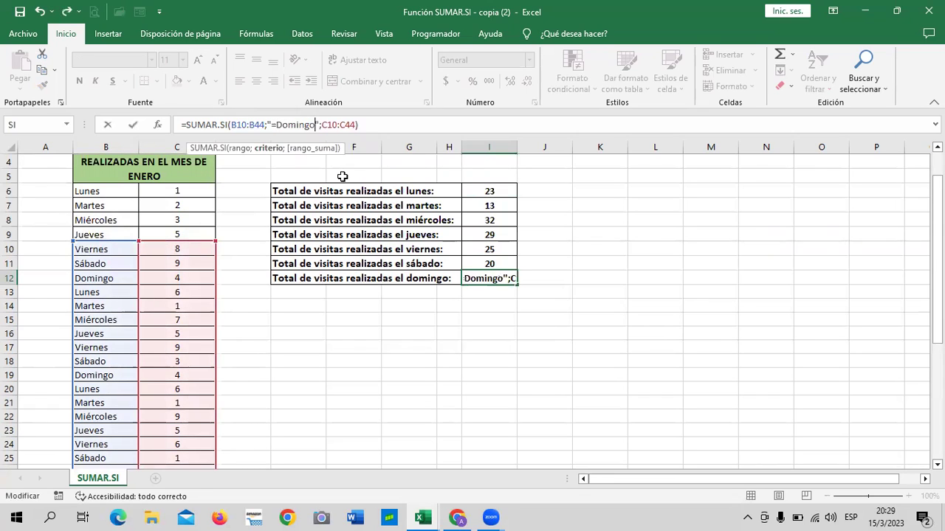
key(Return)
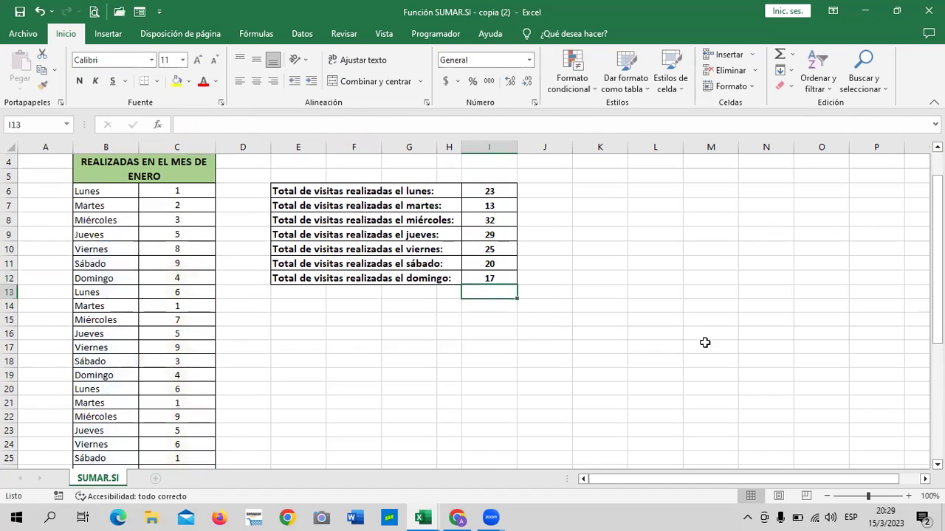
click(705, 344)
scroll(428, 288, up, 1)
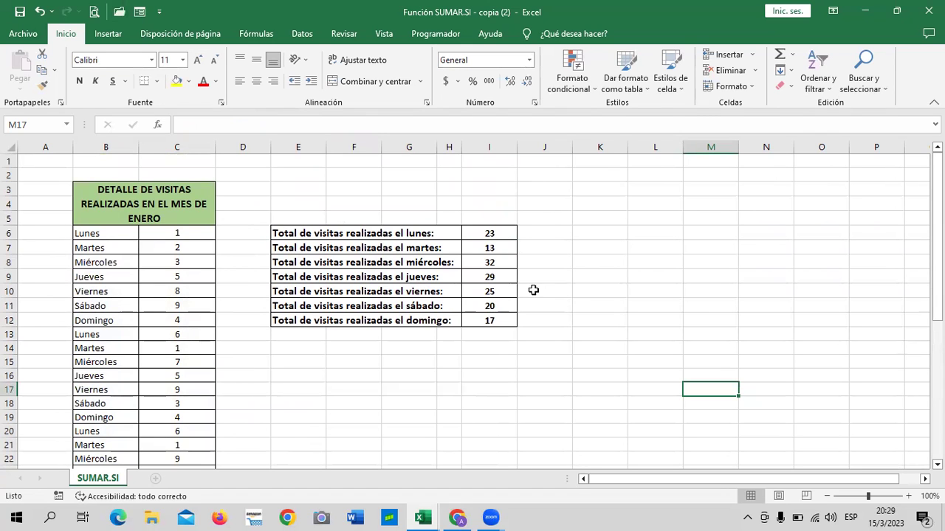
scroll(569, 363, down, 3)
click(533, 332)
scroll(532, 333, up, 3)
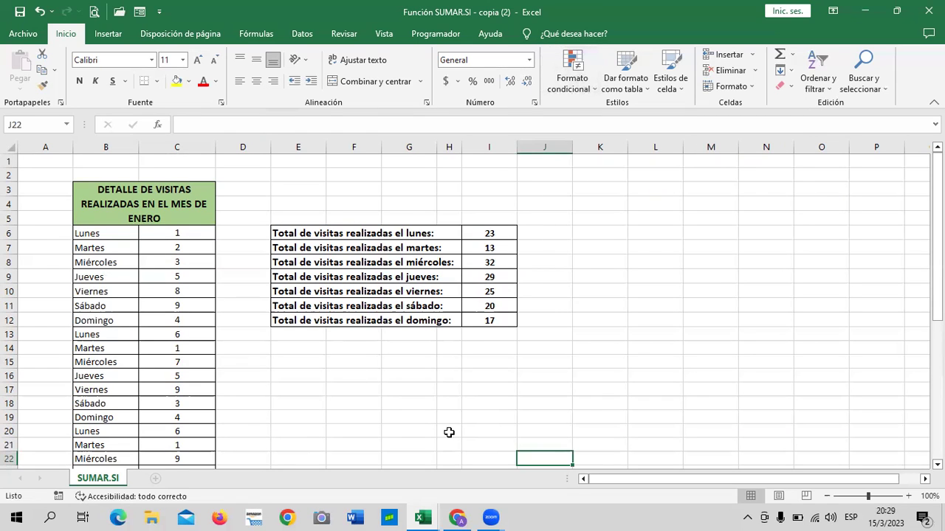
click(616, 249)
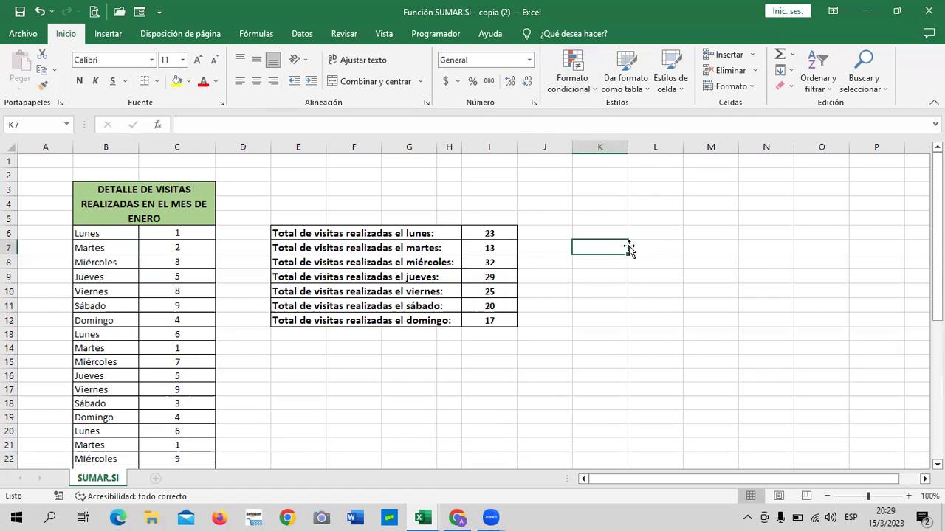
mouse_move(422, 518)
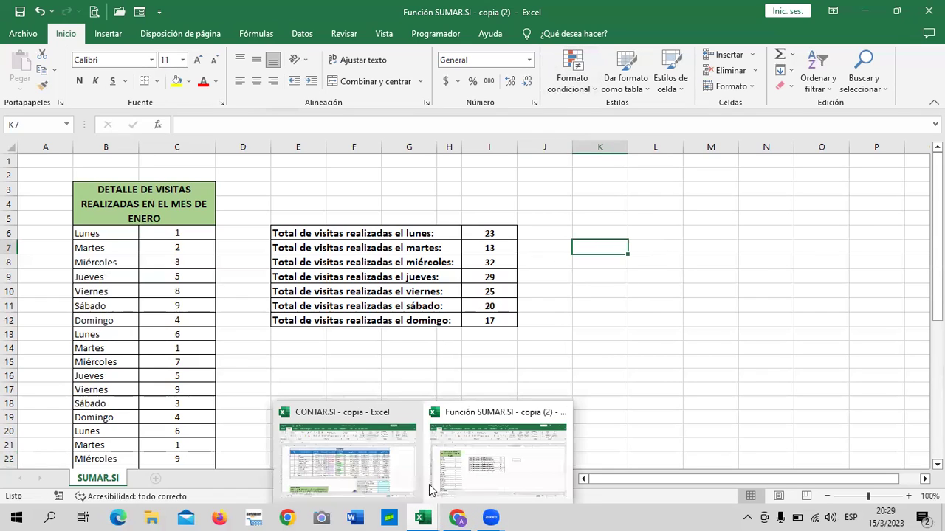
Switch to the Inglés Corporativo course page in Chrome and scroll to the 1.7 Funciones condicionales video
click(389, 469)
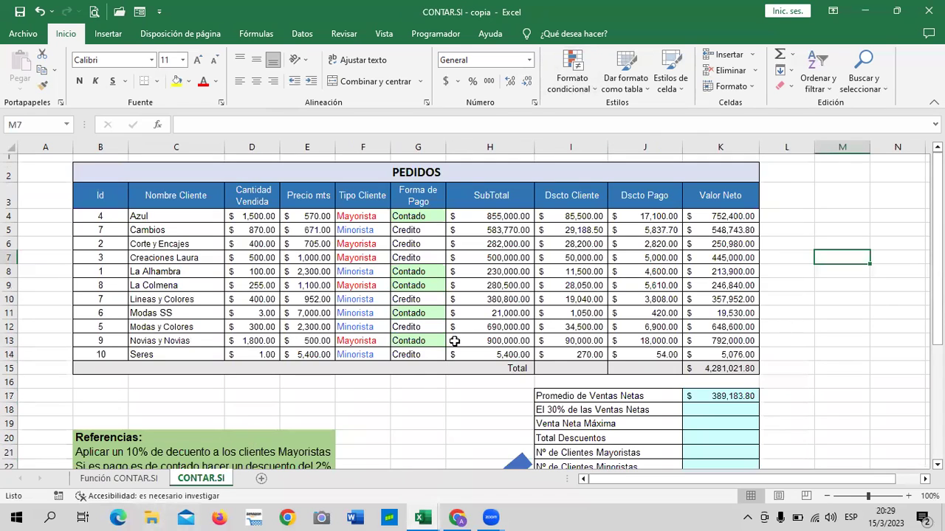
click(456, 518)
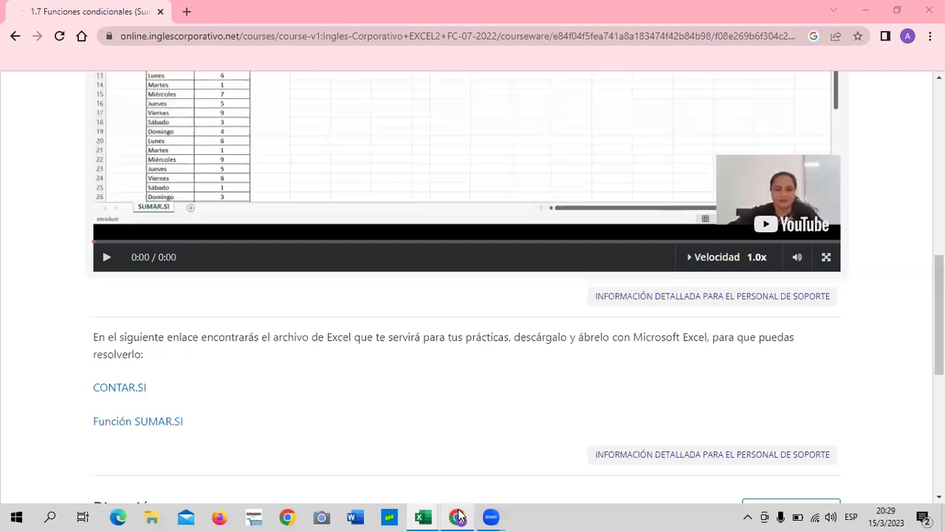
scroll(443, 270, up, 3)
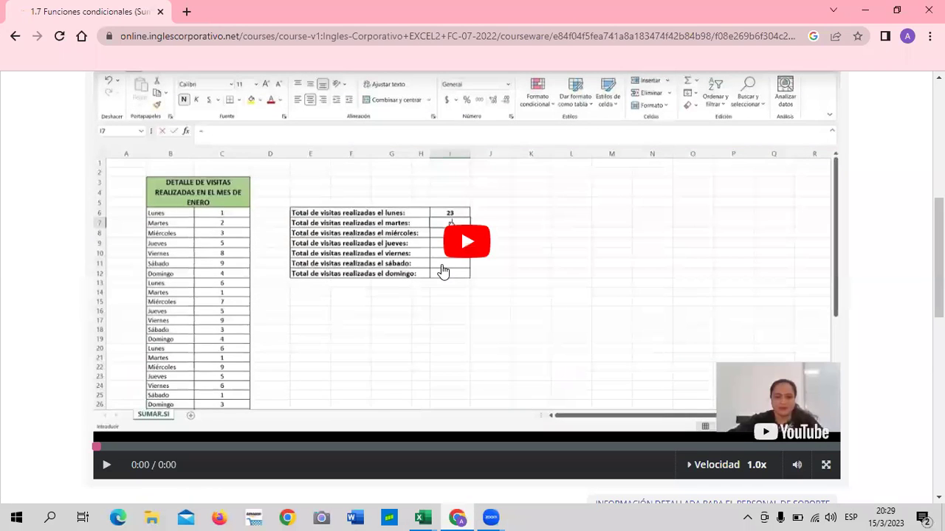
scroll(421, 274, up, 3)
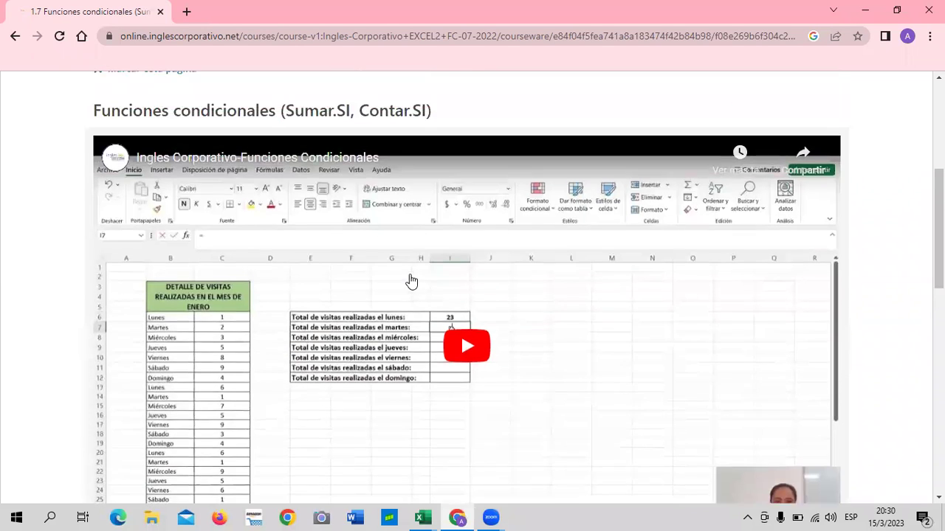
scroll(411, 281, down, 1)
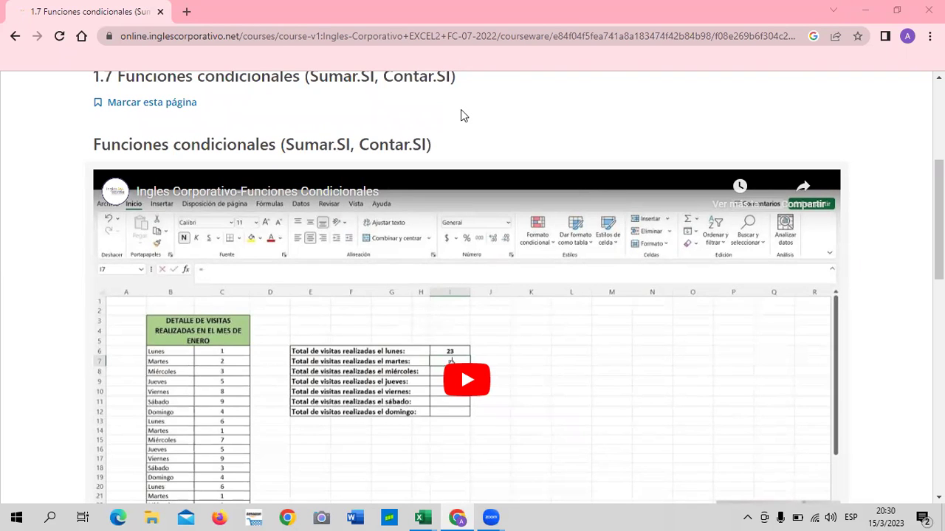
scroll(452, 373, down, 3)
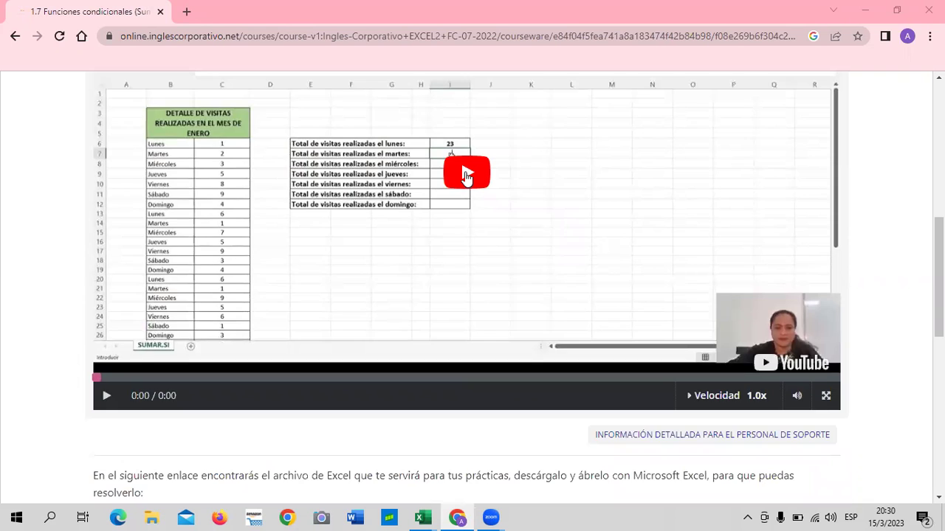
scroll(300, 68, up, 2)
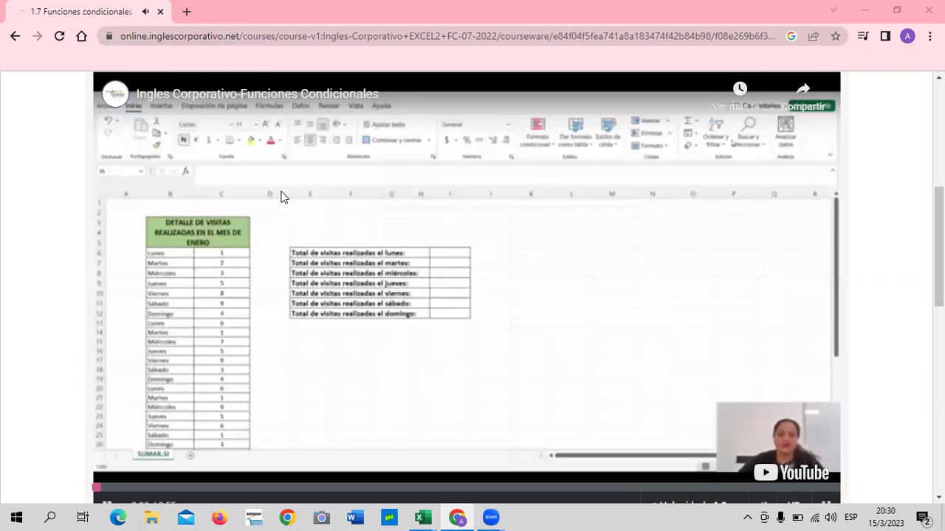
Lower the screen brightness twice and turn down the system volume for the video
key(XF86MonBrightnessDown)
key(XF86MonBrightnessDown)
key(XF86MonBrightnessDown)
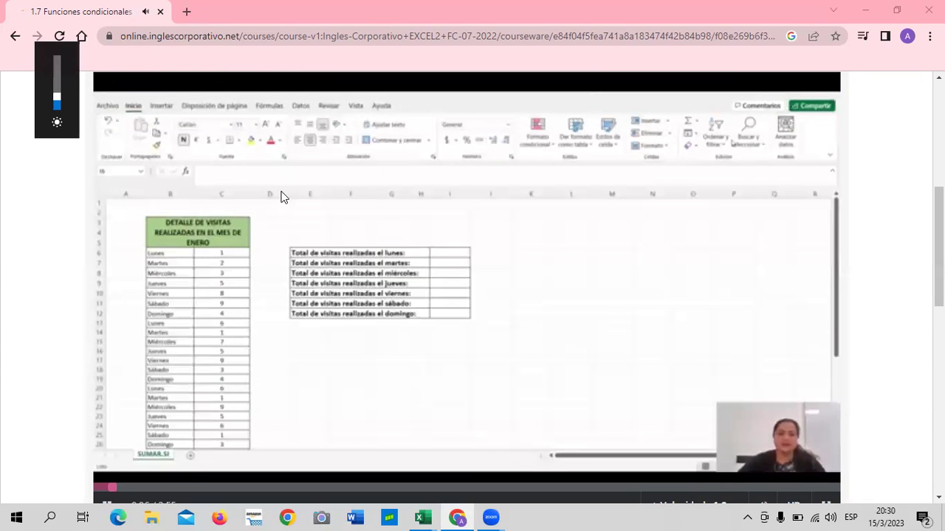
key(XF86MonBrightnessDown)
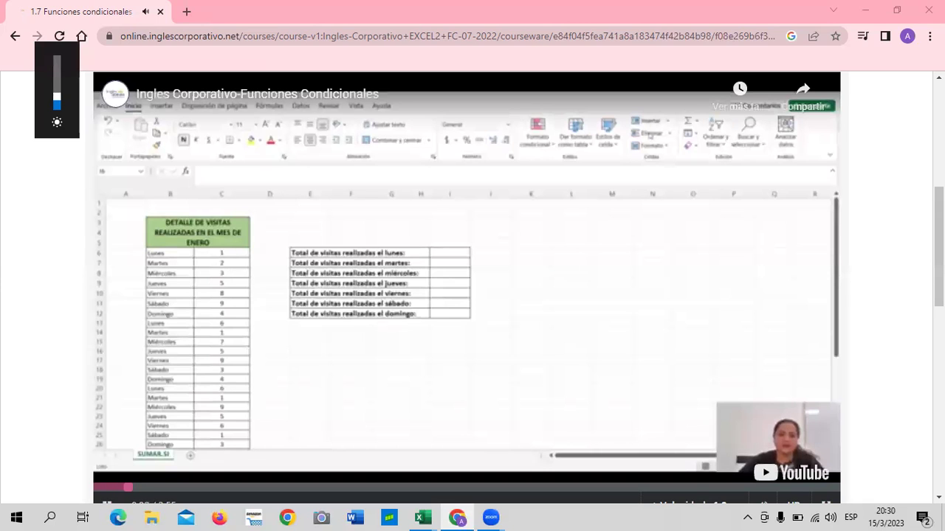
key(XF86AudioLowerVolume)
key(XF86AudioLowerVolume)
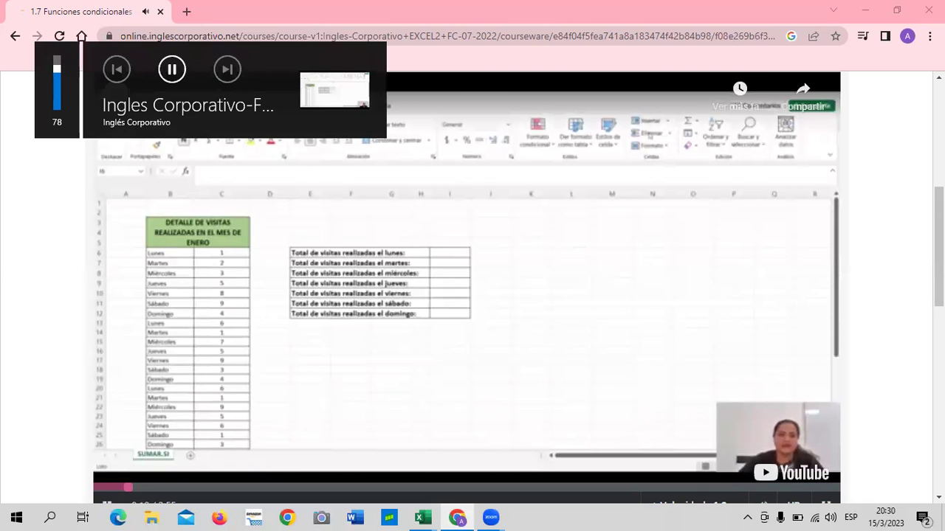
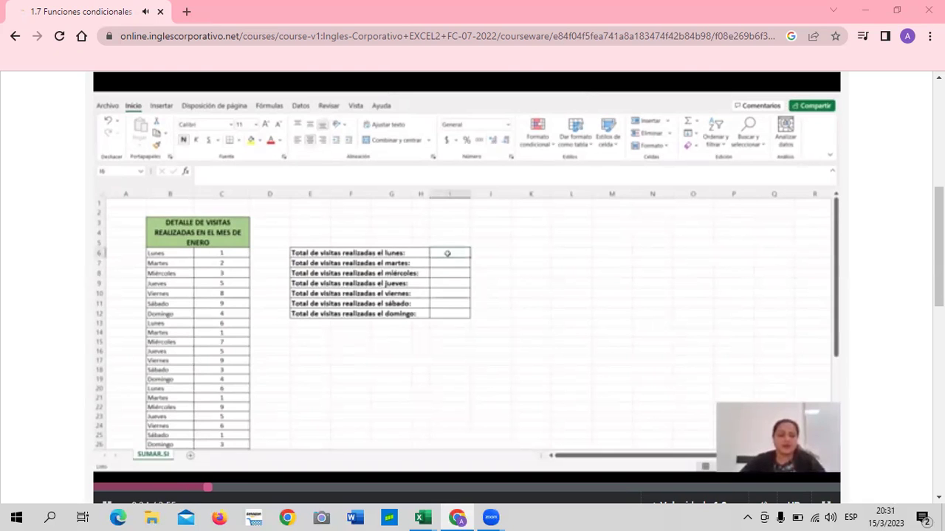
Dim the screen brightness while the Funciones Condicionales lesson video plays
key(XF86MonBrightnessDown)
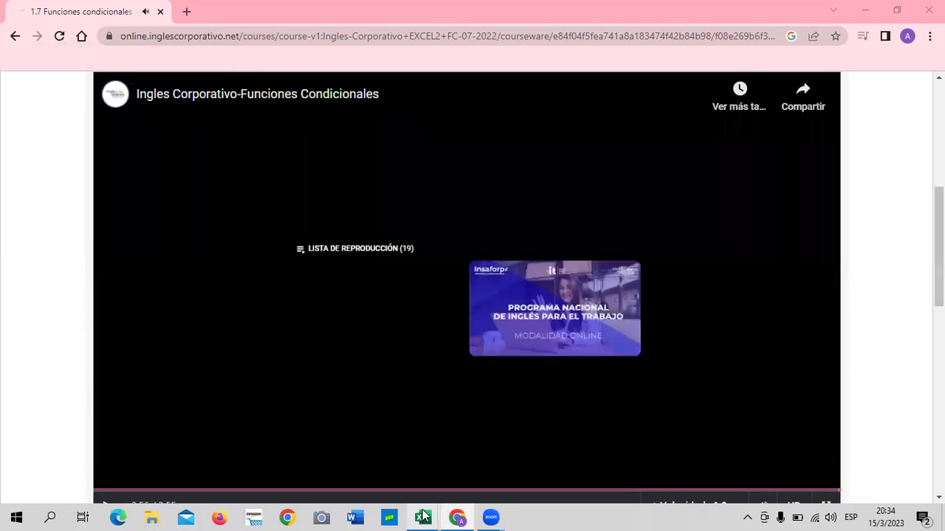
mouse_move(421, 517)
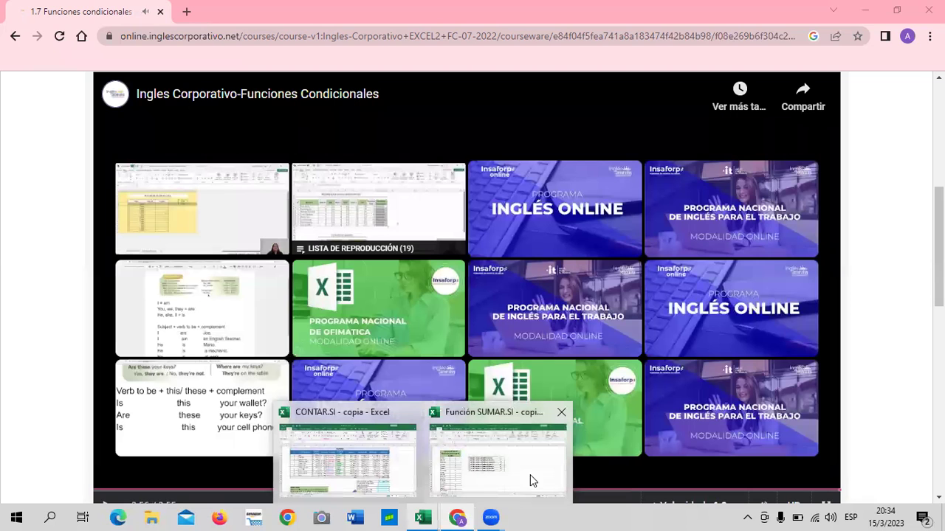
Switch to the CONTAR.SI - copia workbook in Excel
click(499, 472)
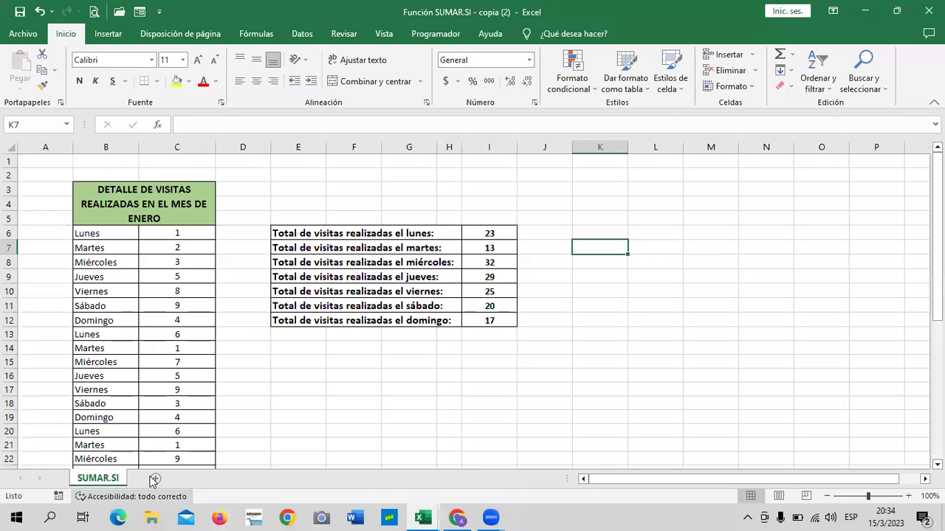
click(422, 517)
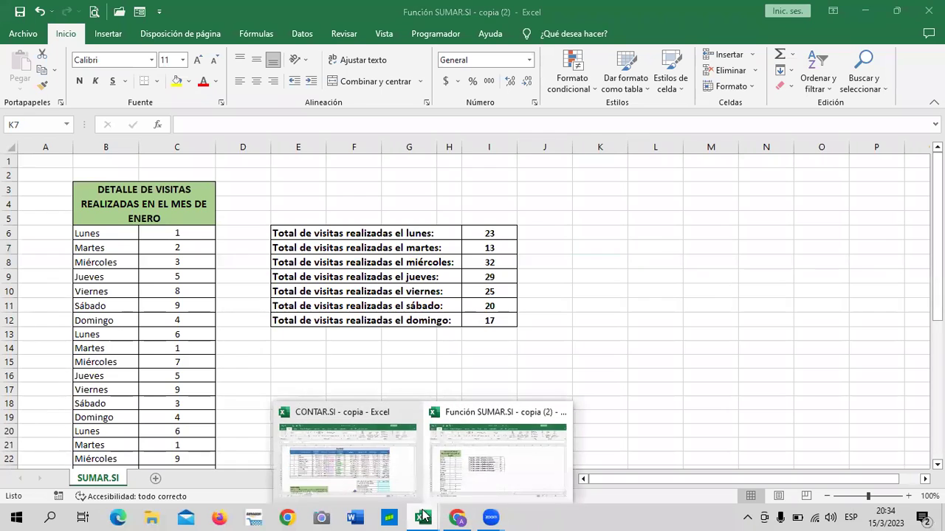
click(377, 459)
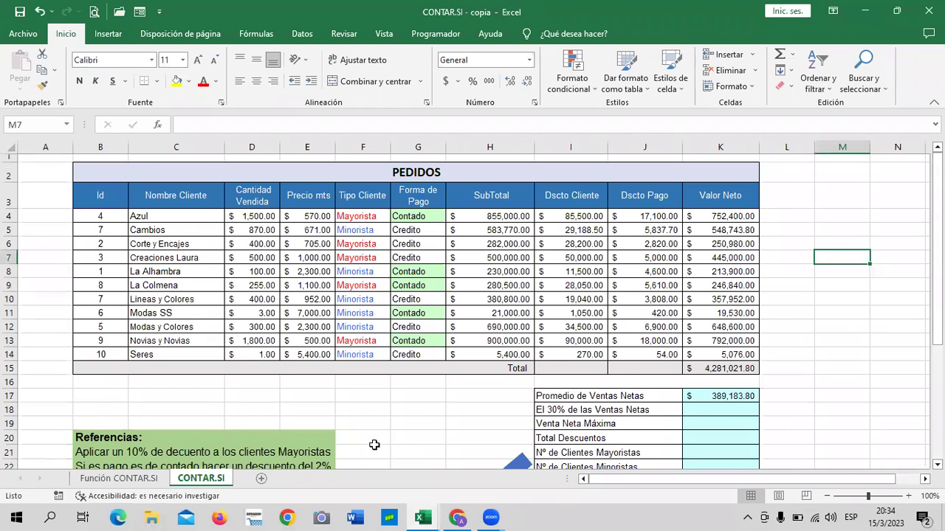
Clear the Dscto Cliente through Valor Neto results and the Promedio de Ventas Netas value
click(569, 222)
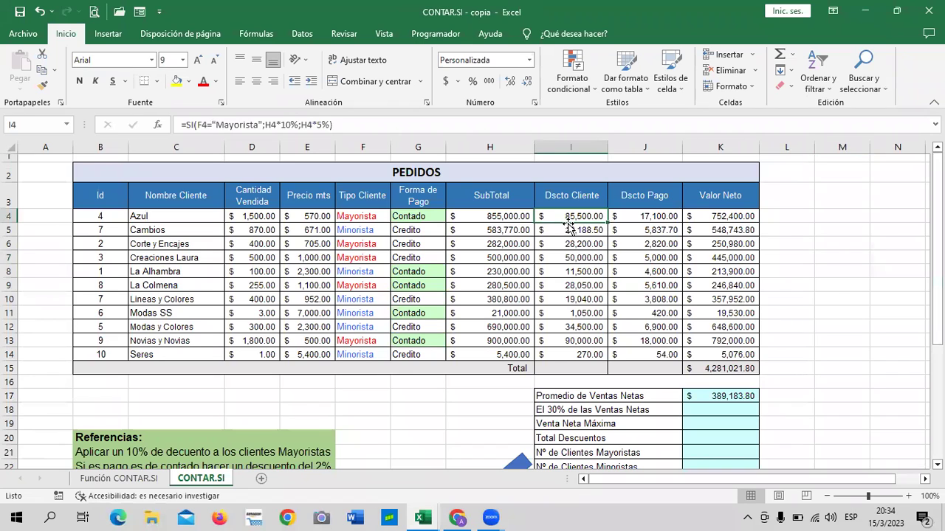
click(616, 219)
mouse_move(575, 216)
mouse_down()
mouse_move(759, 377)
mouse_move(732, 363)
mouse_up()
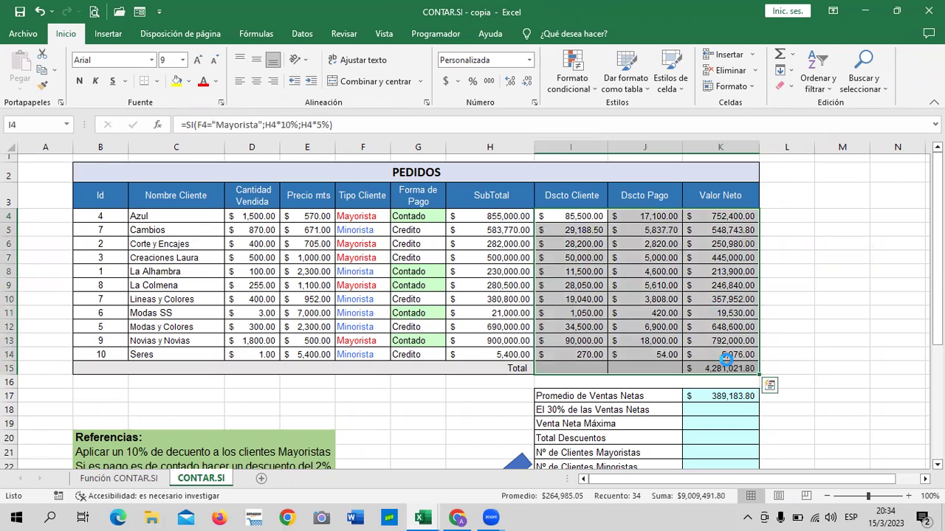
click(787, 327)
click(717, 395)
key(Delete)
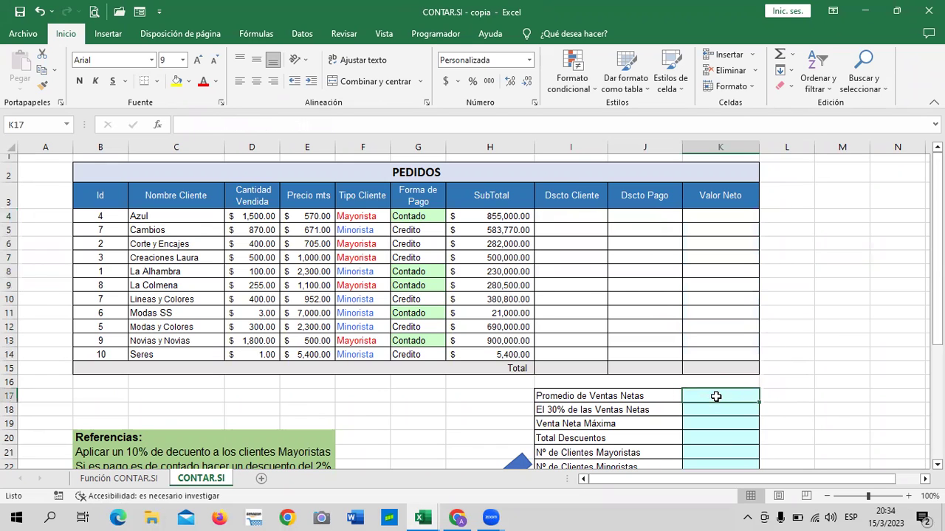
Clear the Acción con los Empleados, Acción para Descuentos and Acción para Contratar Personal results
scroll(714, 387, down, 6)
click(727, 288)
key(Delete)
click(723, 303)
key(Delete)
click(720, 316)
key(Delete)
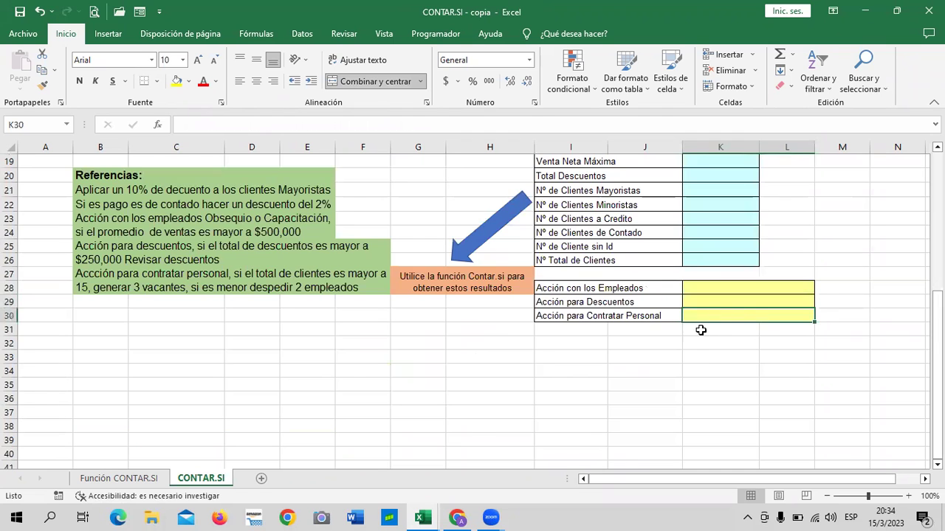
Clear the SubTotal values in H4:H14
scroll(694, 332, up, 4)
scroll(676, 343, up, 2)
mouse_move(491, 215)
mouse_down()
mouse_move(498, 367)
mouse_move(499, 353)
mouse_up()
key(ctrl+shift+Left)
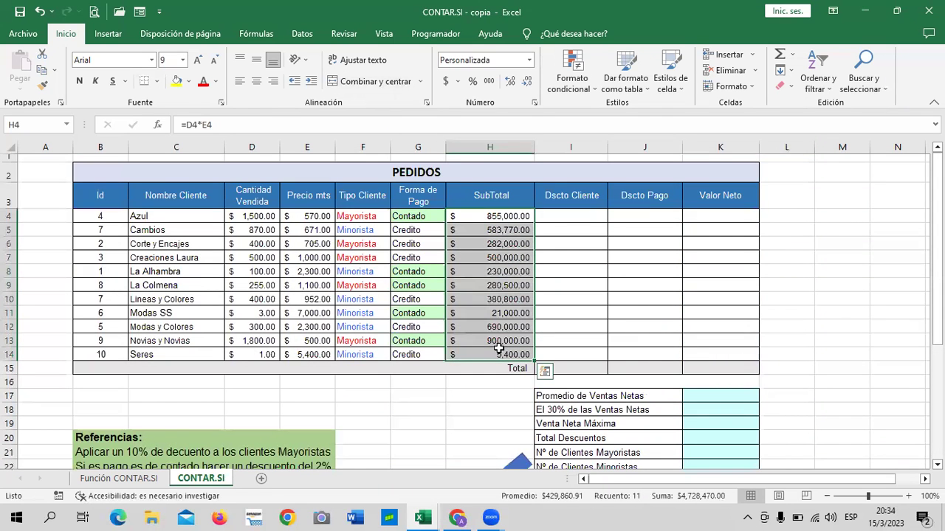
key(Delete)
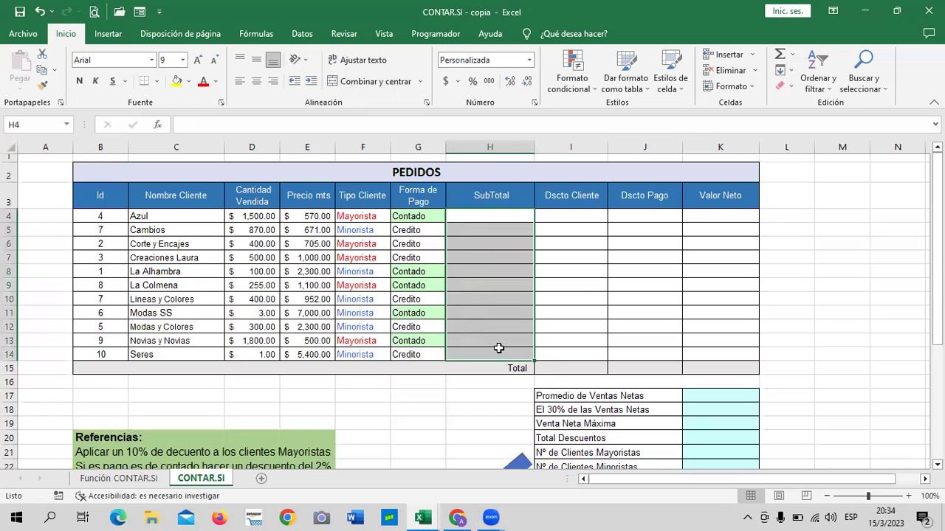
click(842, 225)
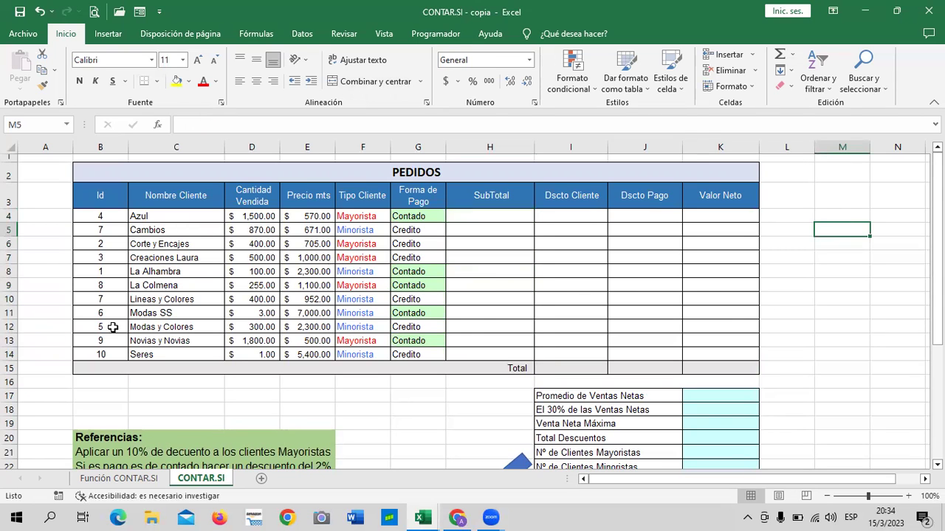
scroll(119, 410, down, 4)
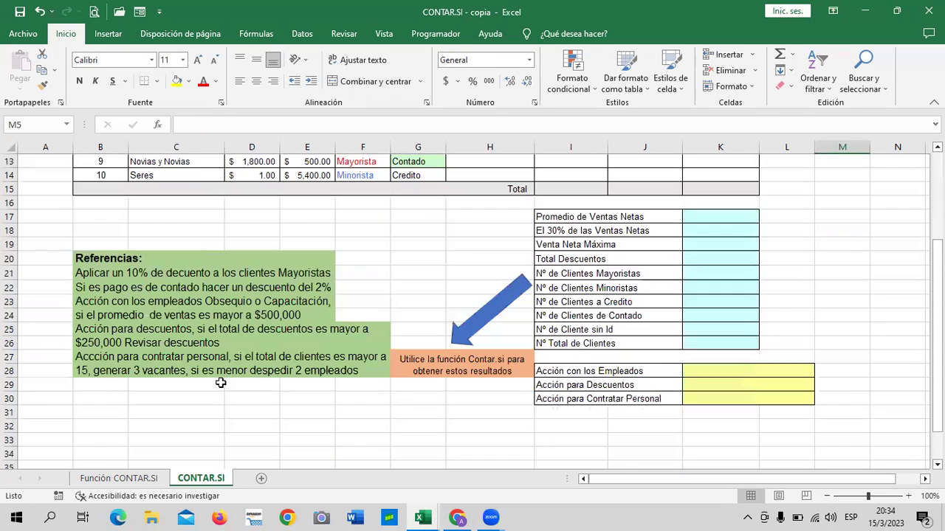
click(335, 369)
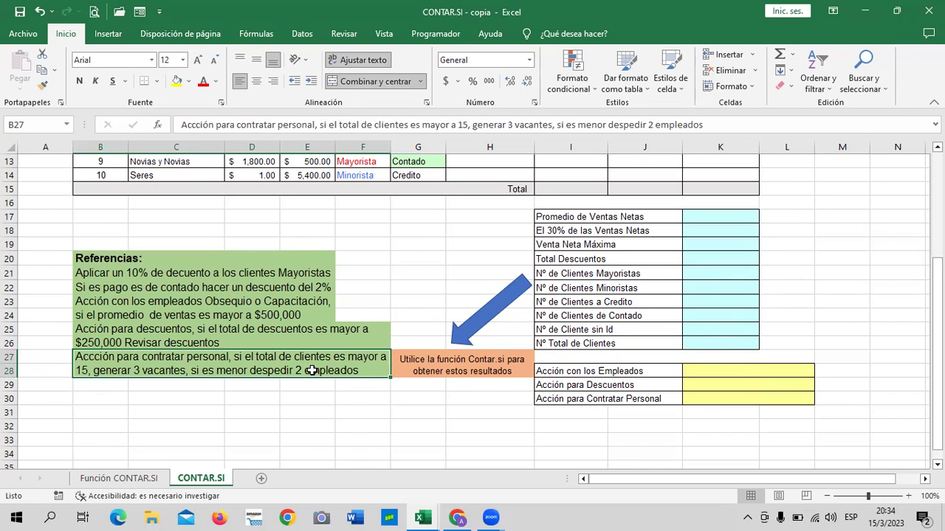
scroll(311, 370, up, 1)
scroll(312, 370, up, 1)
scroll(312, 370, up, 2)
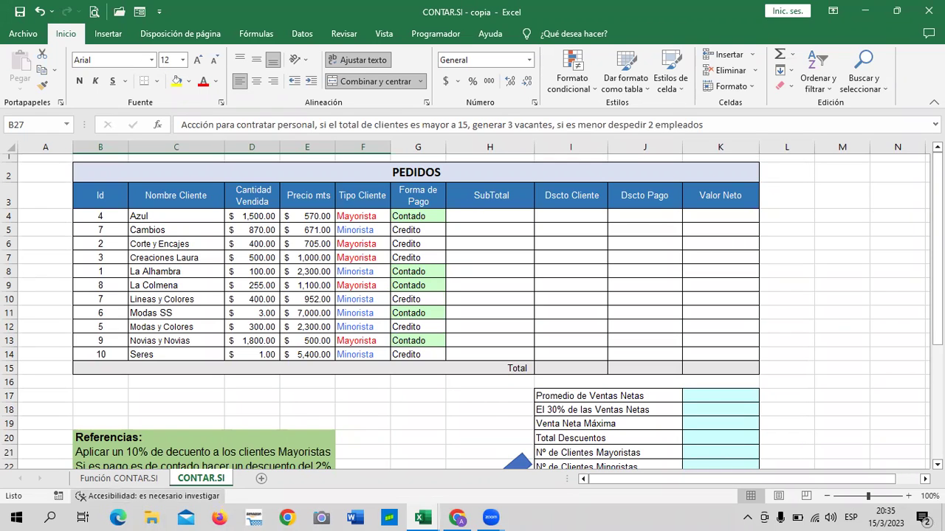
Erase the Id numbers of Novias y Novias (B13) and La Alhambra (B8)
click(96, 339)
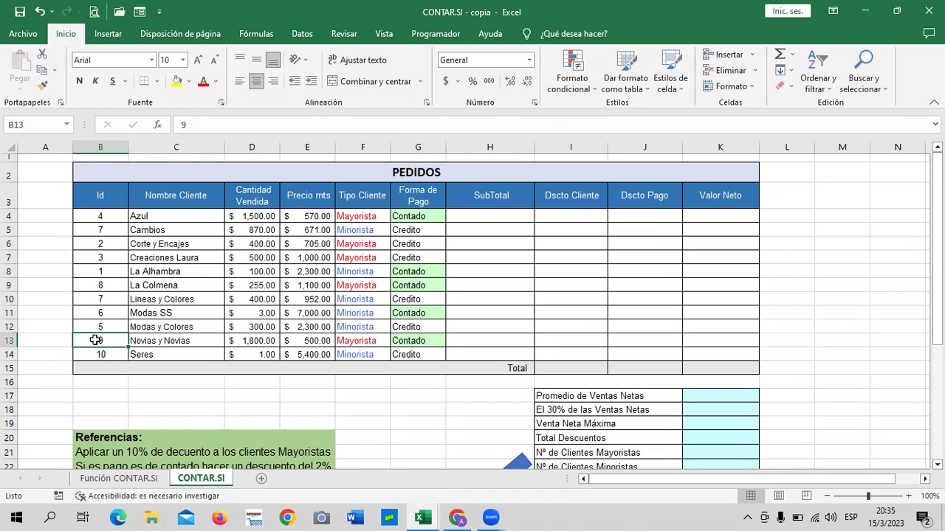
key(BackSpace)
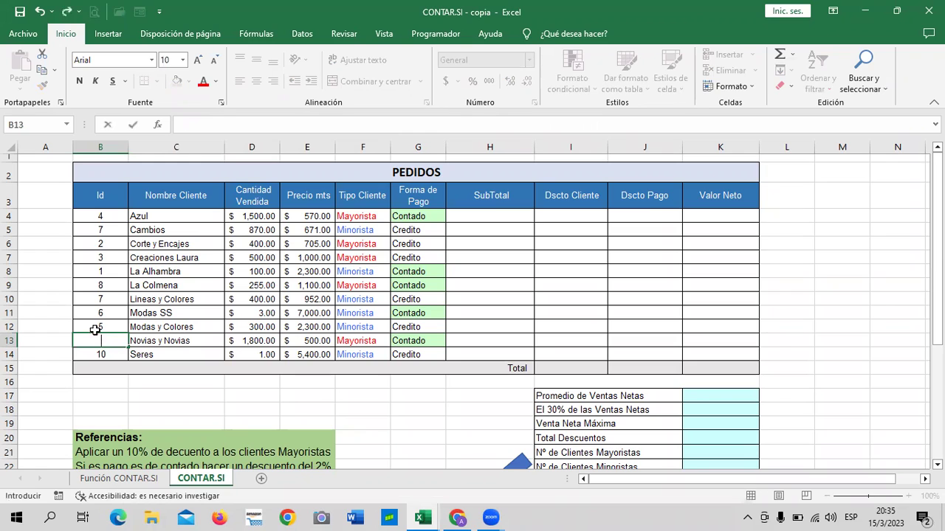
click(84, 273)
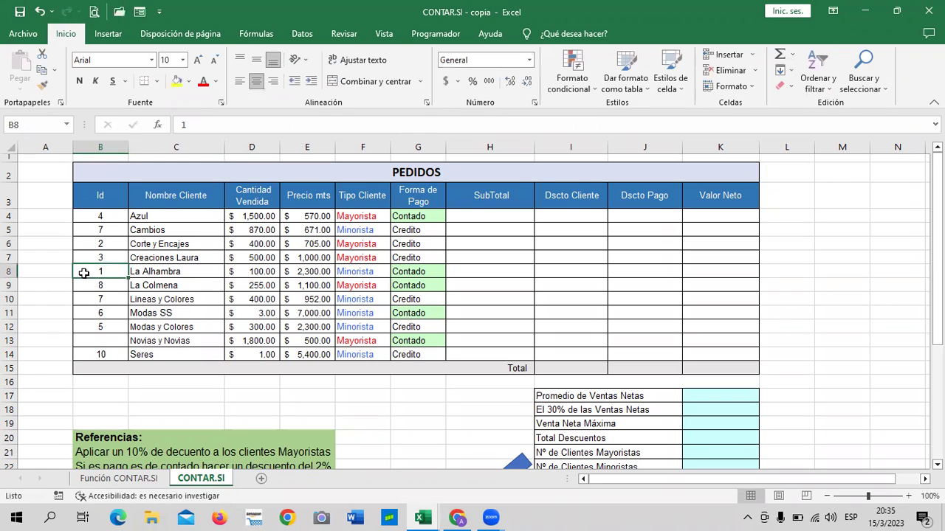
key(BackSpace)
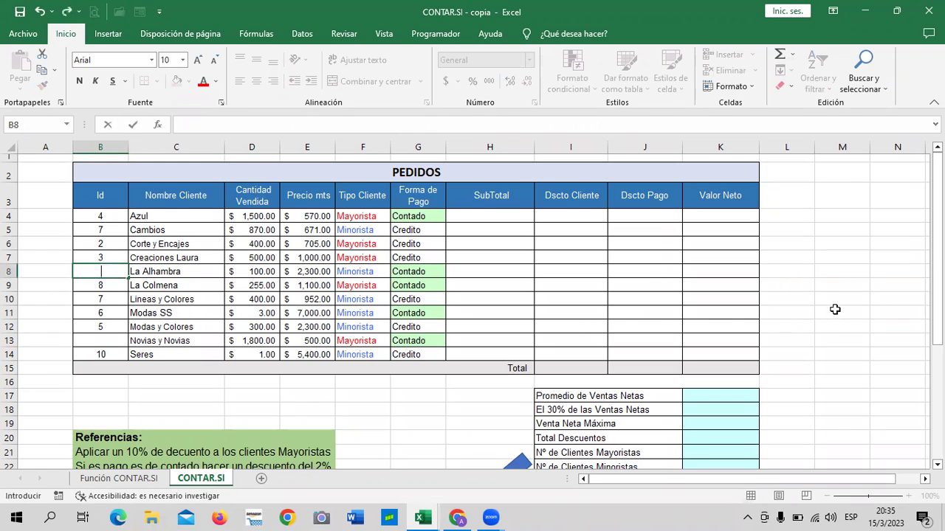
click(835, 309)
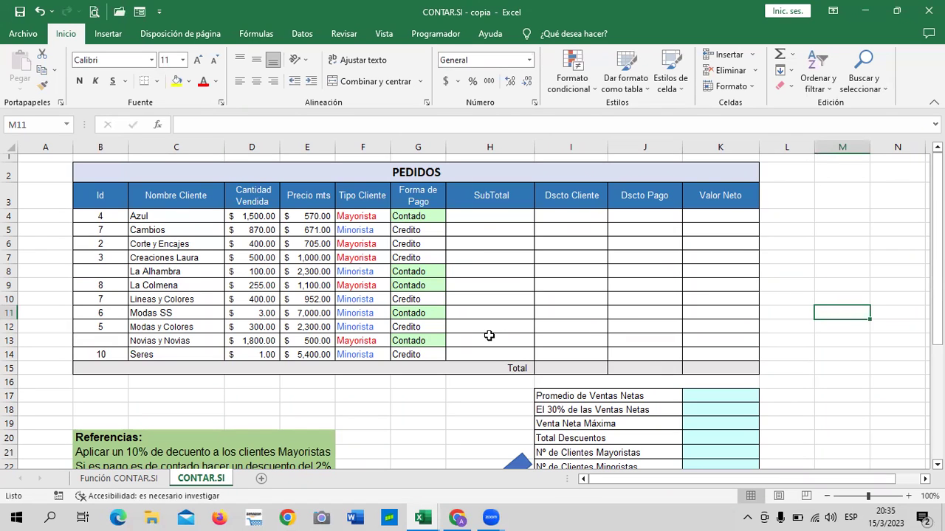
scroll(434, 316, down, 6)
scroll(431, 314, up, 6)
Enter =D4*E4 in Azul's SubTotal cell H4, giving $ 855,000.00
click(253, 199)
click(253, 260)
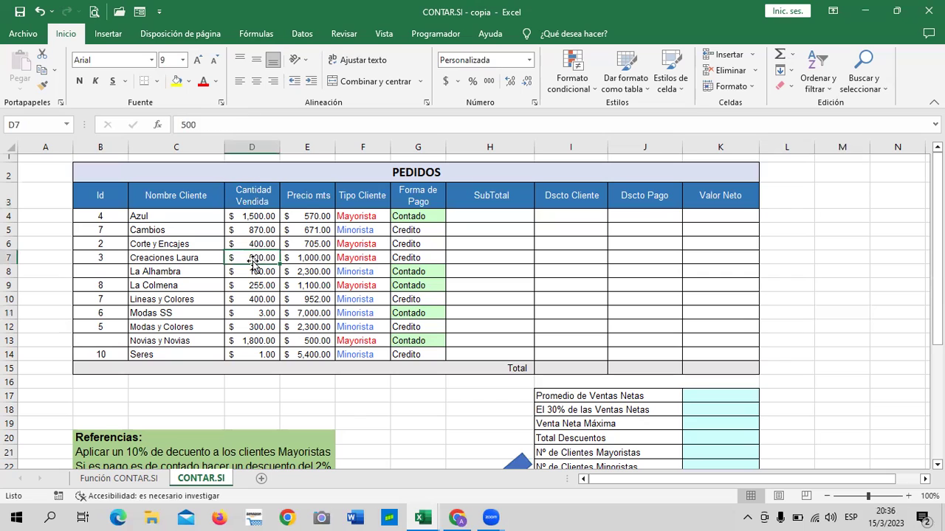
click(307, 216)
click(498, 214)
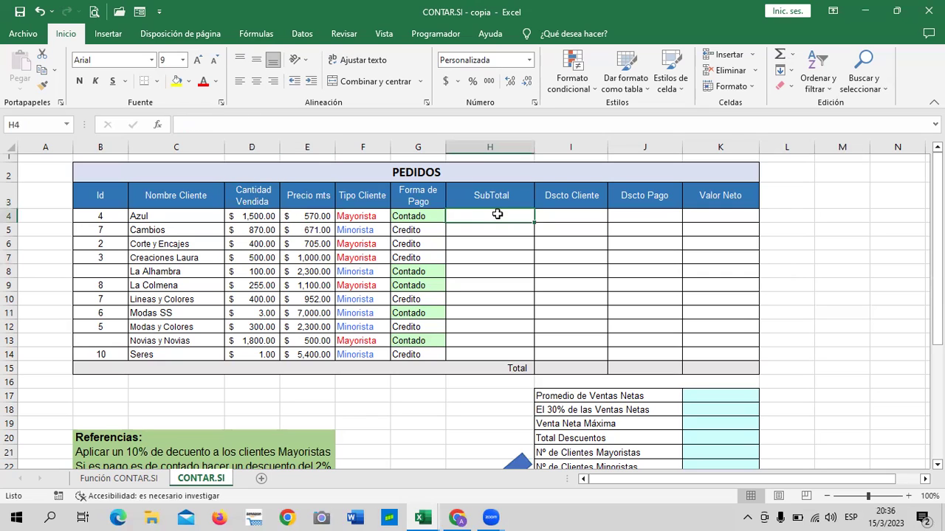
text(=)
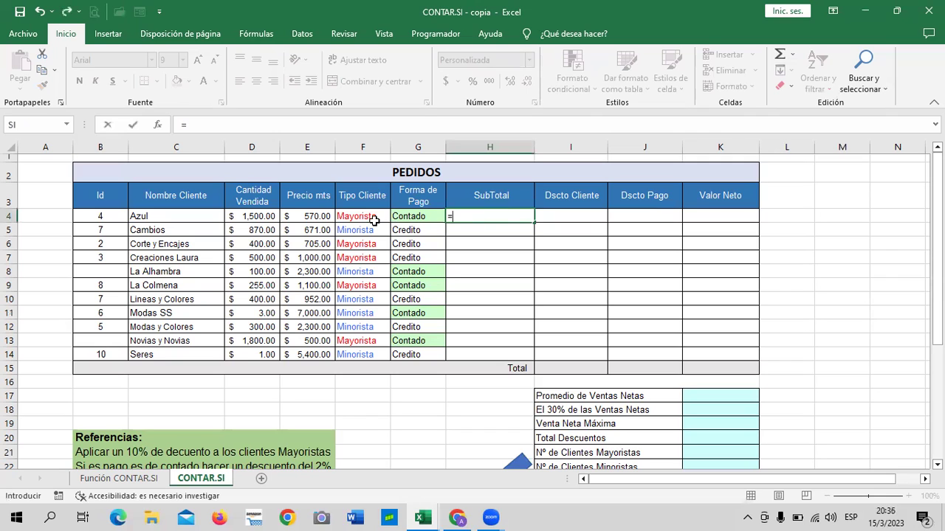
click(261, 215)
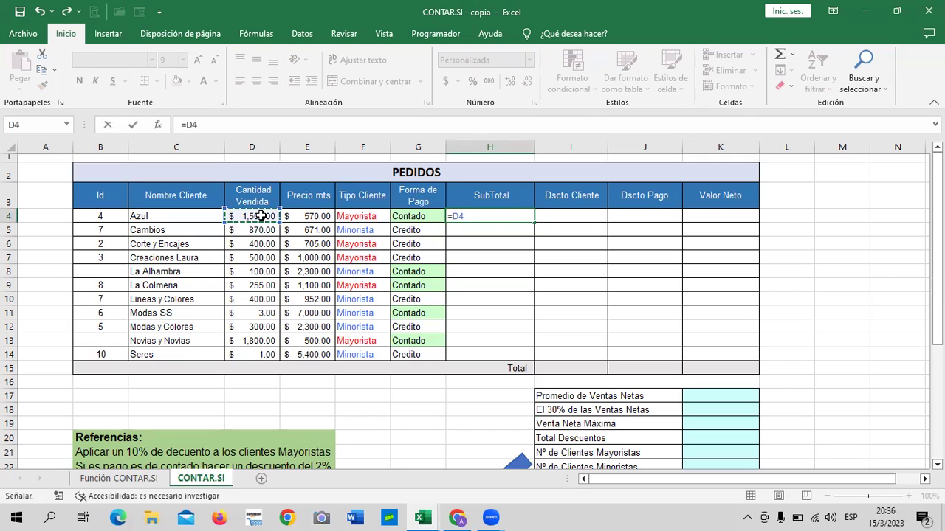
text(*)
click(302, 216)
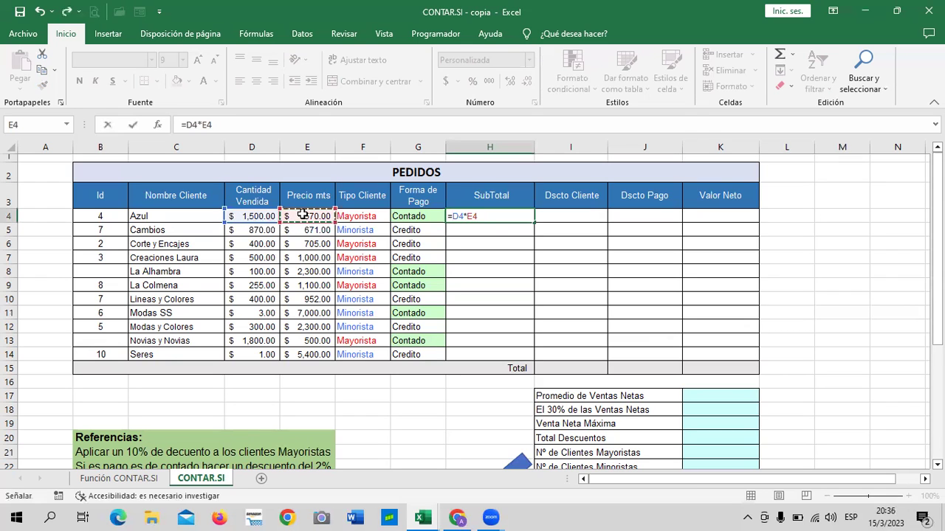
key(Return)
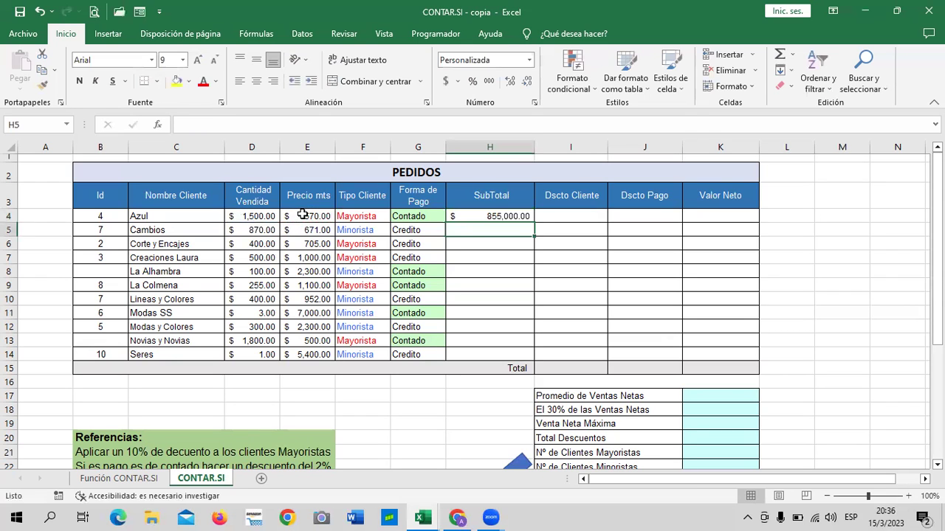
Review Azul's SubTotal formula alongside its empty Dscto Cliente, Dscto Pago and Valor Neto cells
click(459, 214)
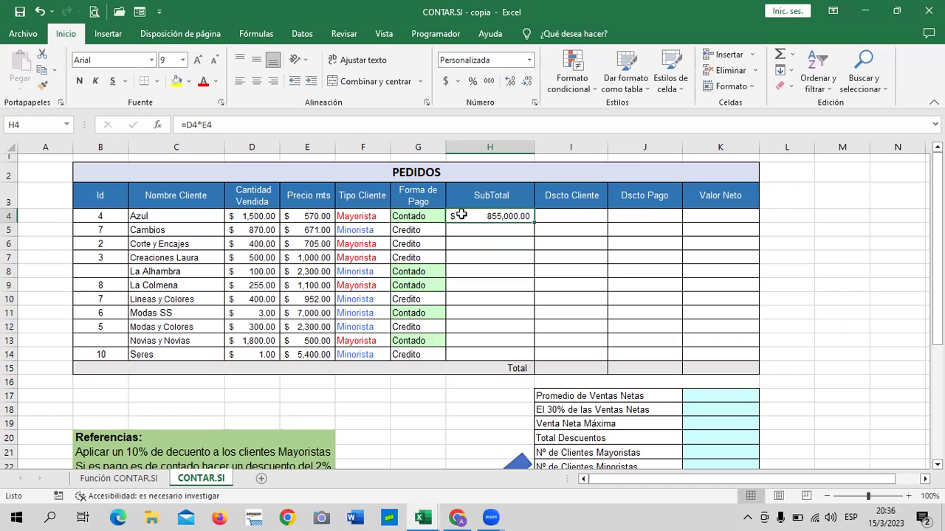
click(487, 296)
click(506, 217)
click(559, 218)
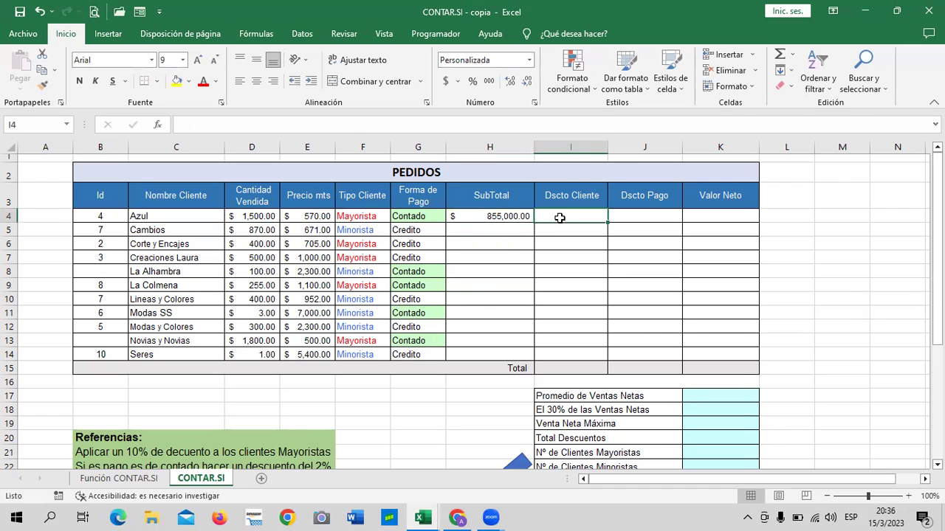
click(653, 217)
click(703, 216)
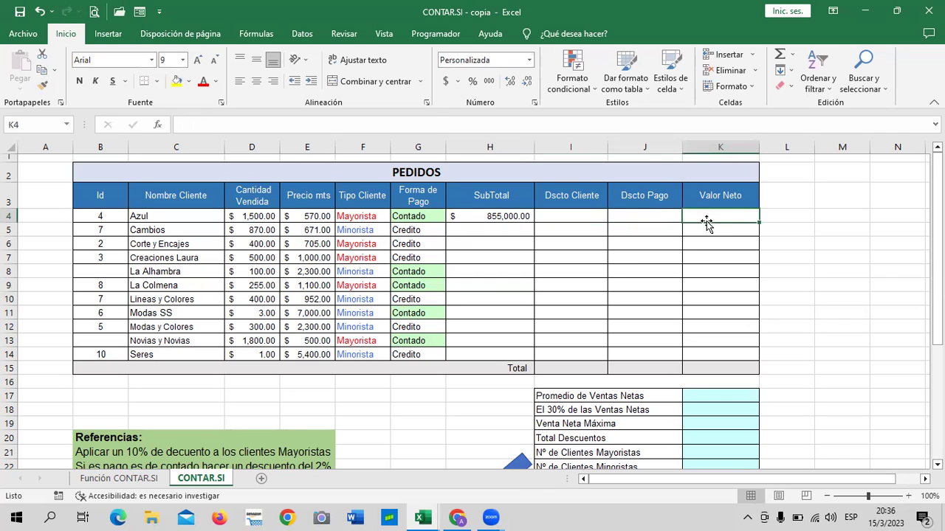
click(629, 217)
click(594, 220)
click(503, 215)
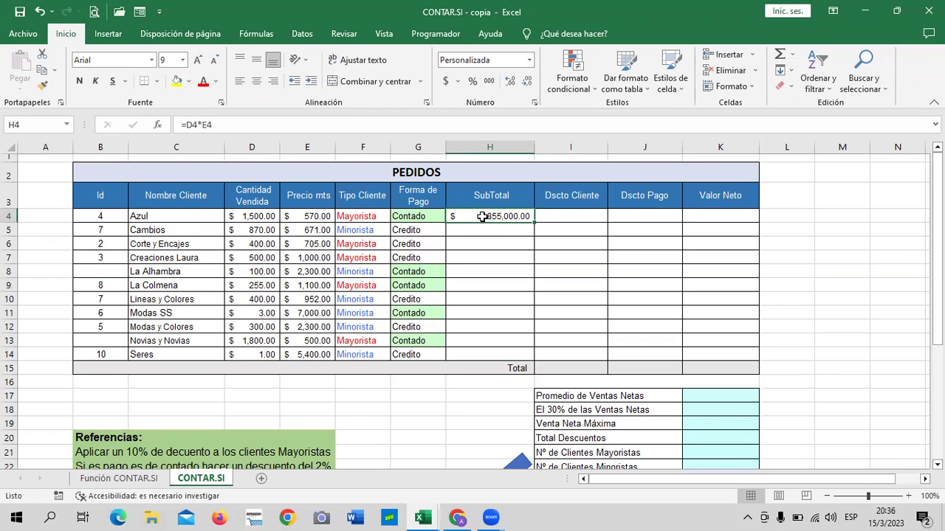
drag(533, 225, 533, 359)
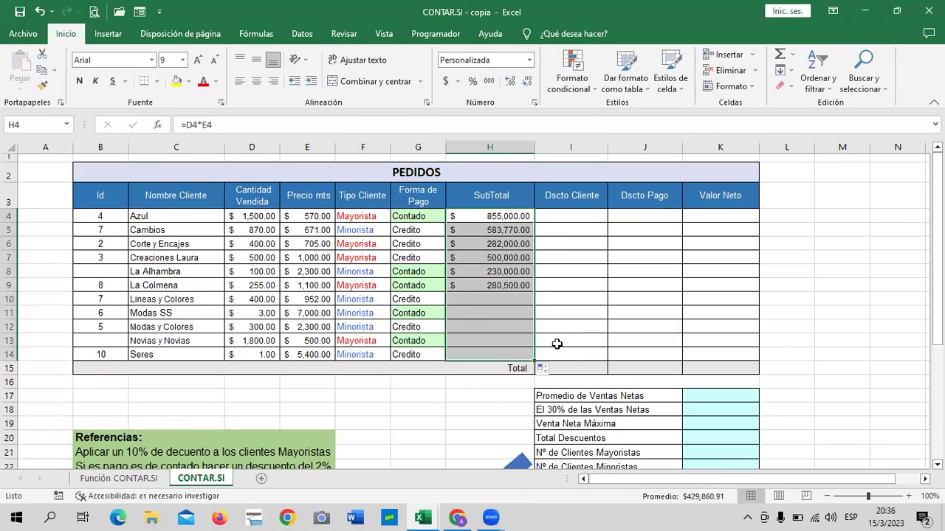
click(593, 255)
click(571, 219)
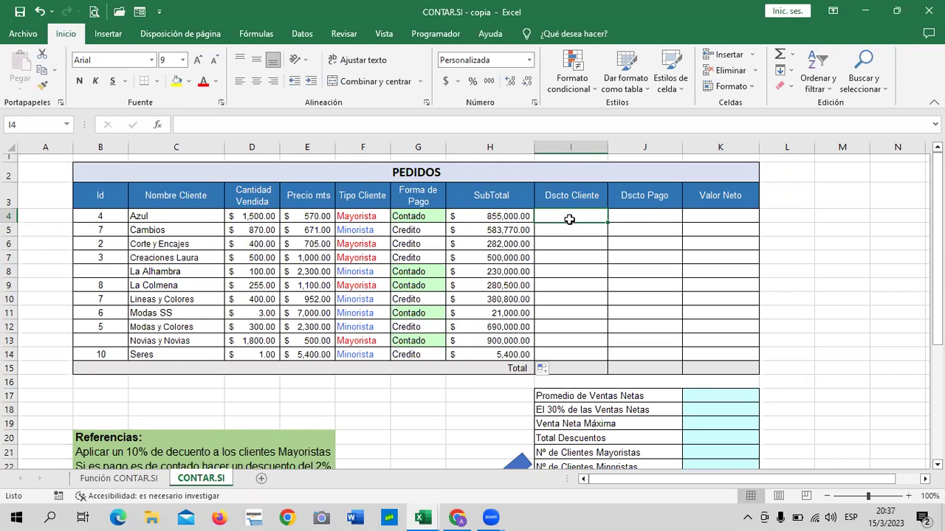
click(577, 300)
click(555, 217)
click(501, 217)
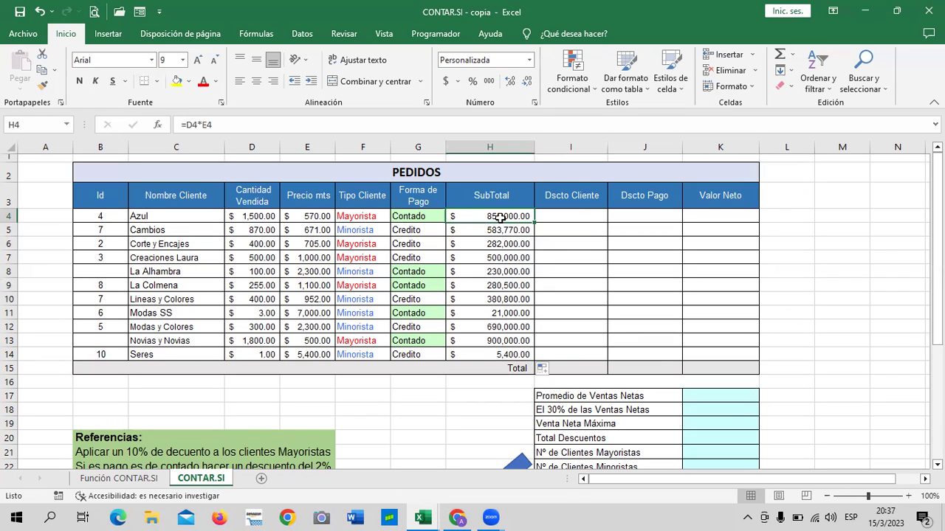
click(563, 217)
scroll(356, 366, down, 2)
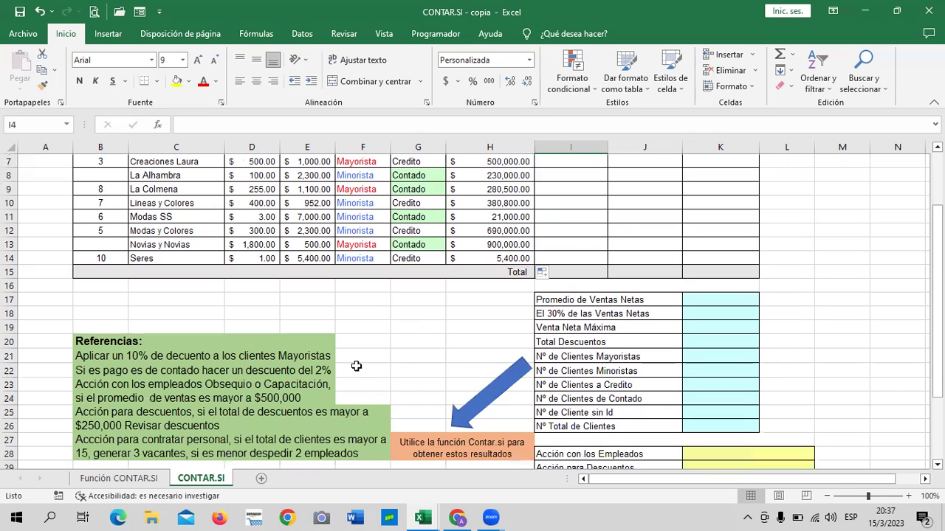
scroll(356, 366, down, 1)
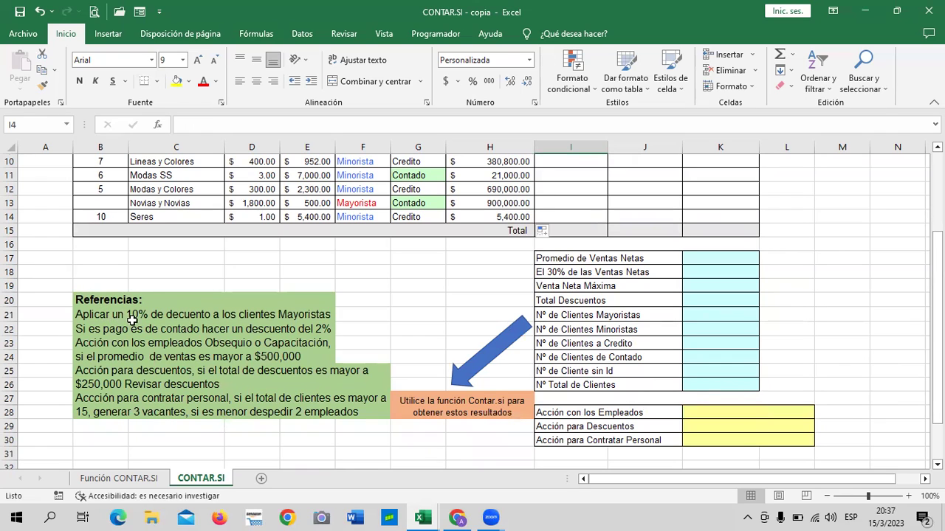
click(299, 315)
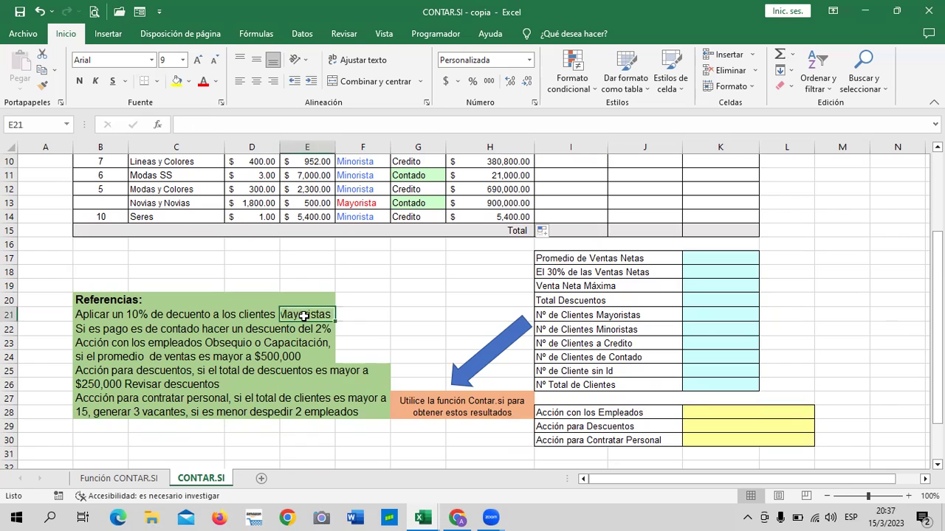
click(120, 314)
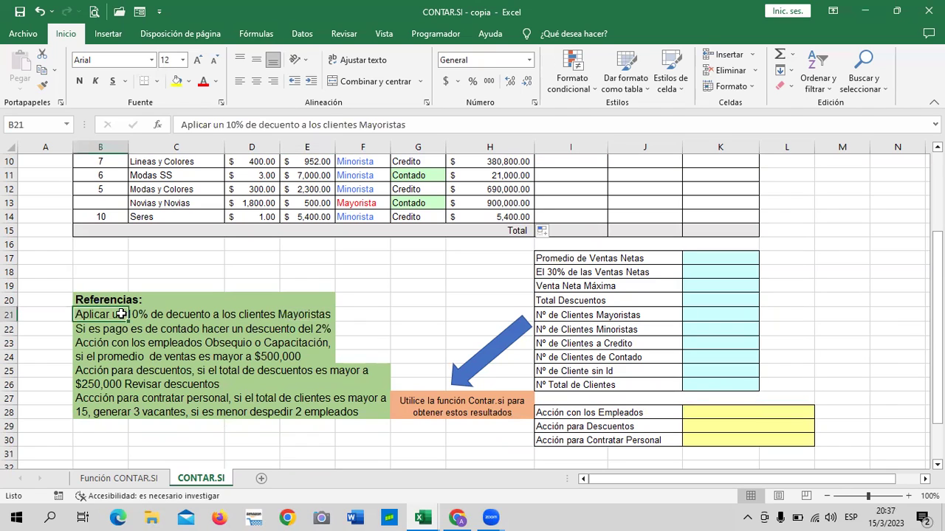
click(301, 315)
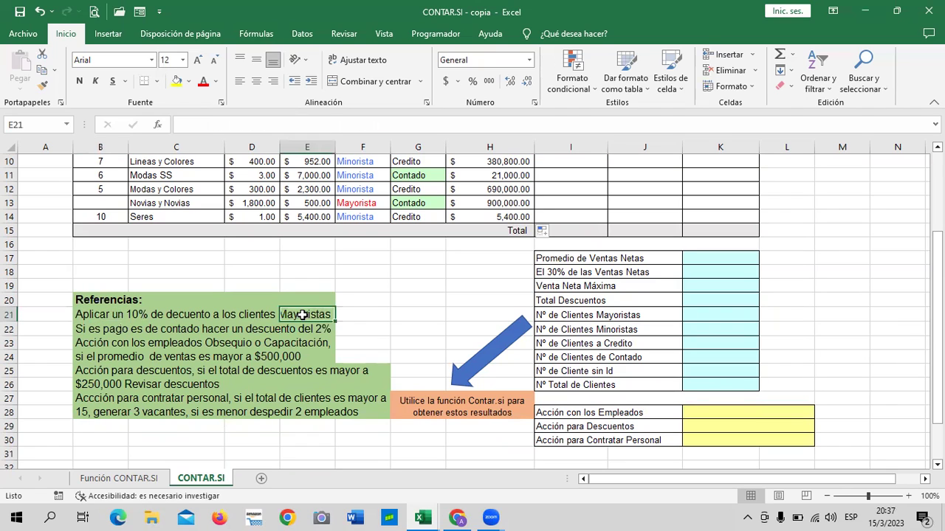
click(233, 318)
click(94, 315)
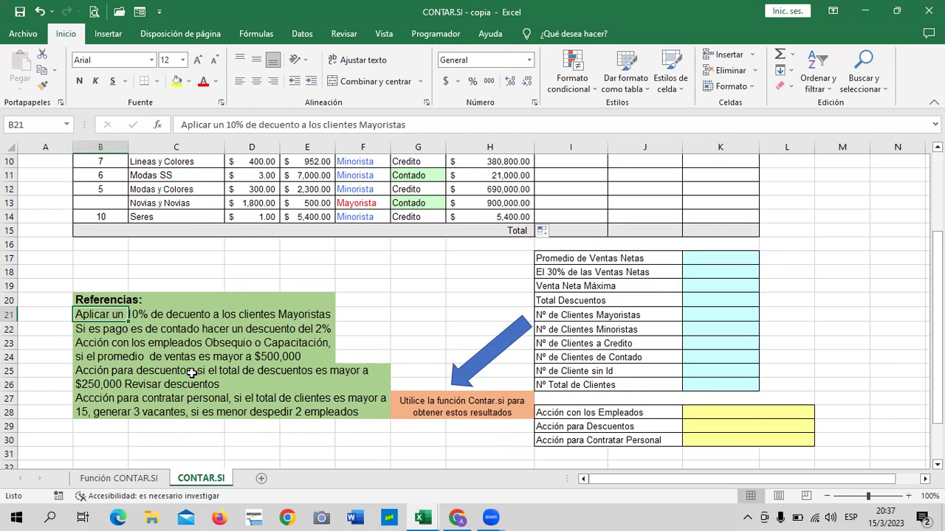
scroll(228, 385, up, 1)
scroll(228, 385, up, 1)
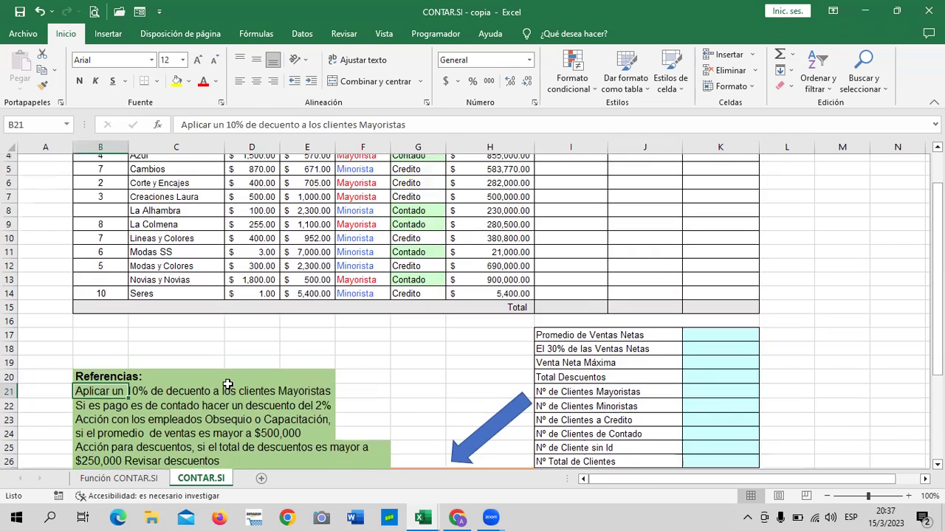
scroll(228, 384, up, 1)
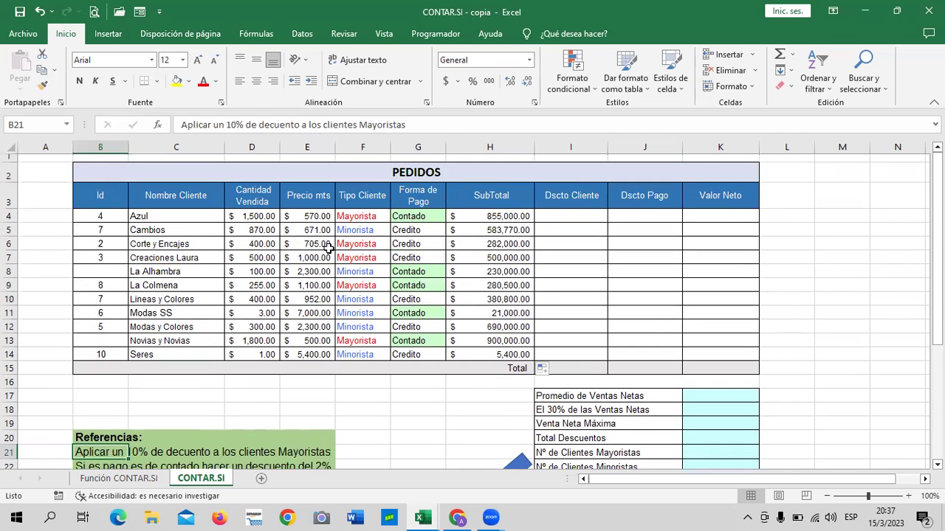
Enter =SI(F4="Mayorista";H4*10%;0) in I4, giving Azul a $ 85,500.00 discount
click(359, 216)
click(571, 215)
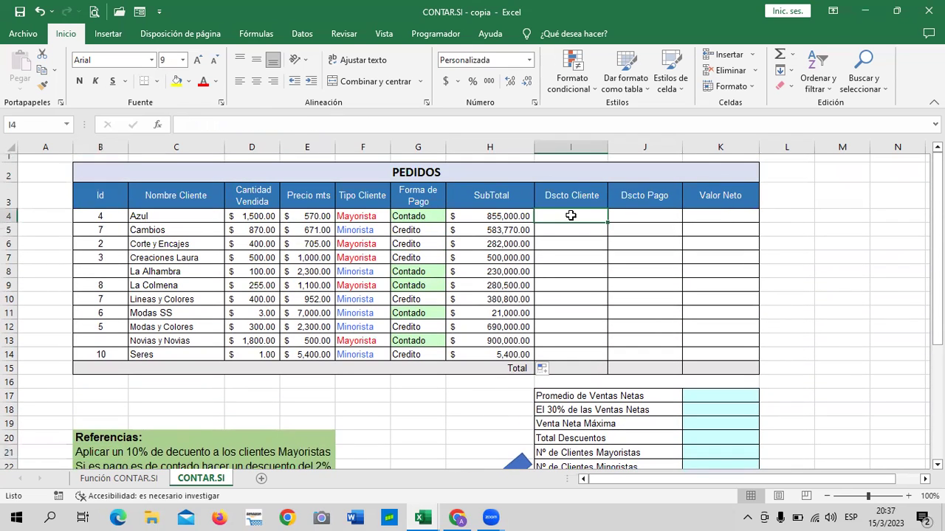
text(=)
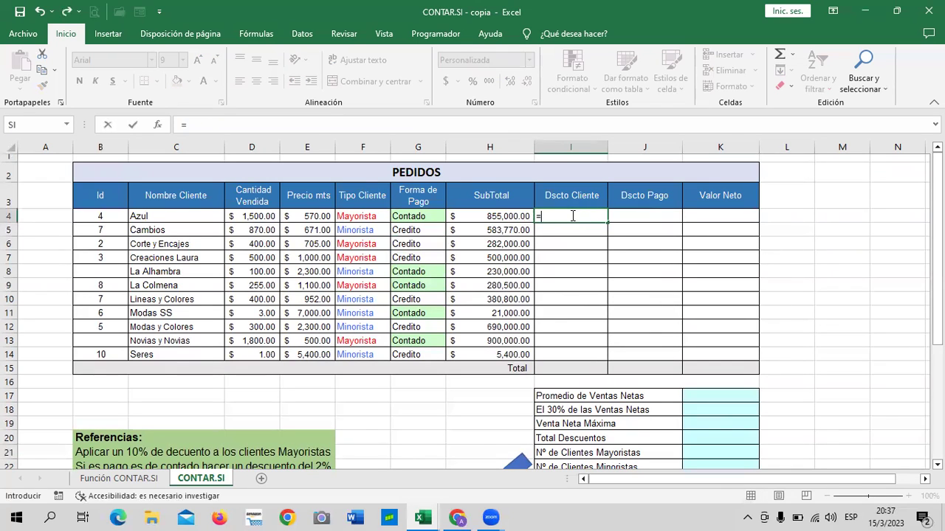
text(si)
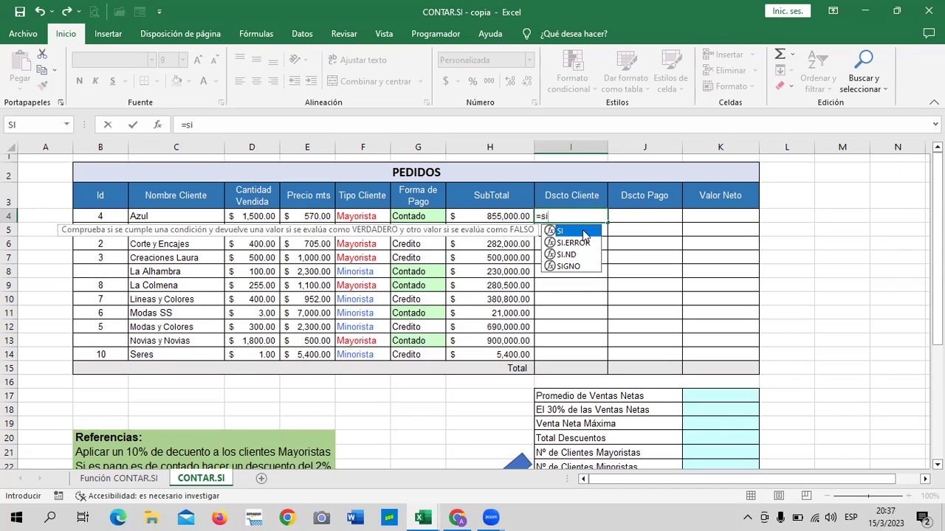
double_click(584, 233)
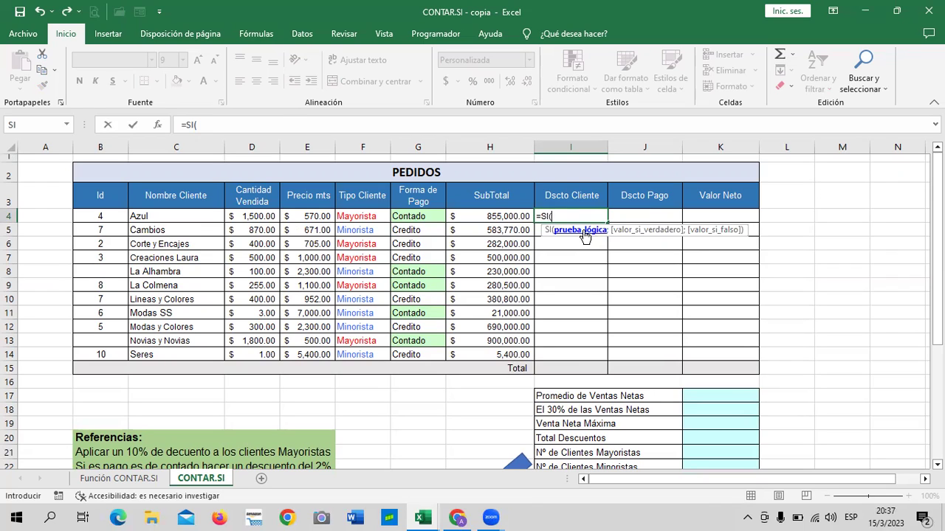
click(368, 216)
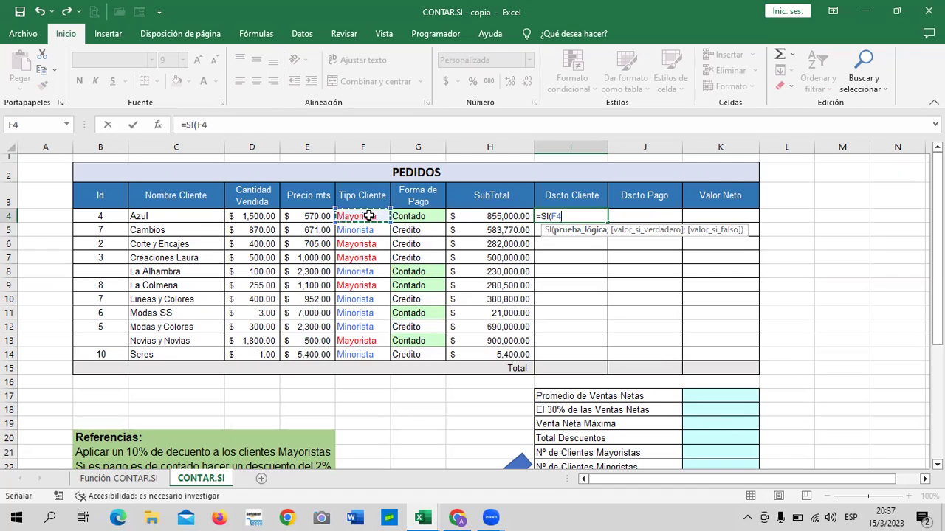
text(=)
text("Mayorista)
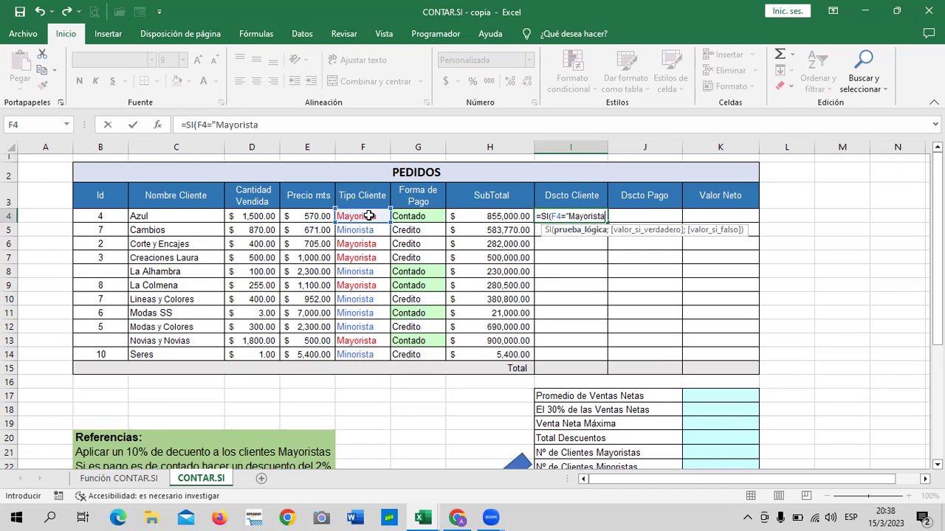
text(")
text(;)
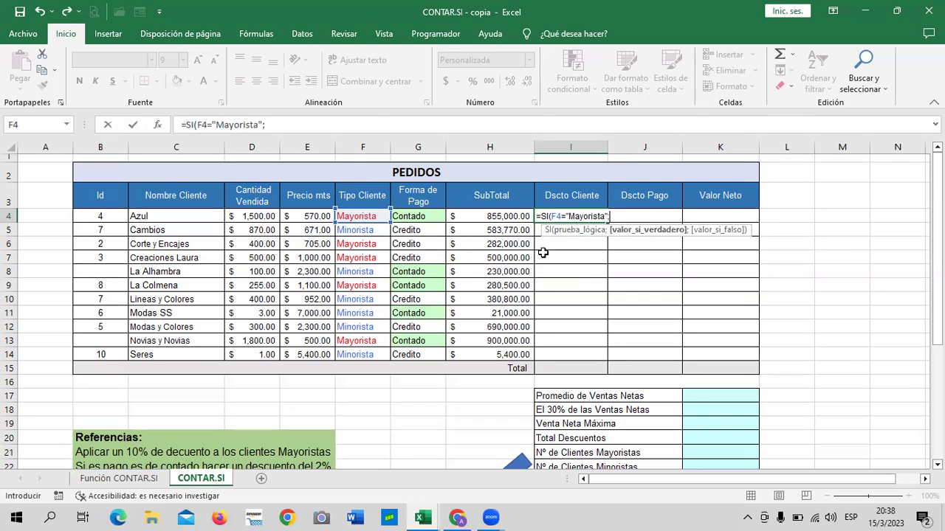
click(506, 218)
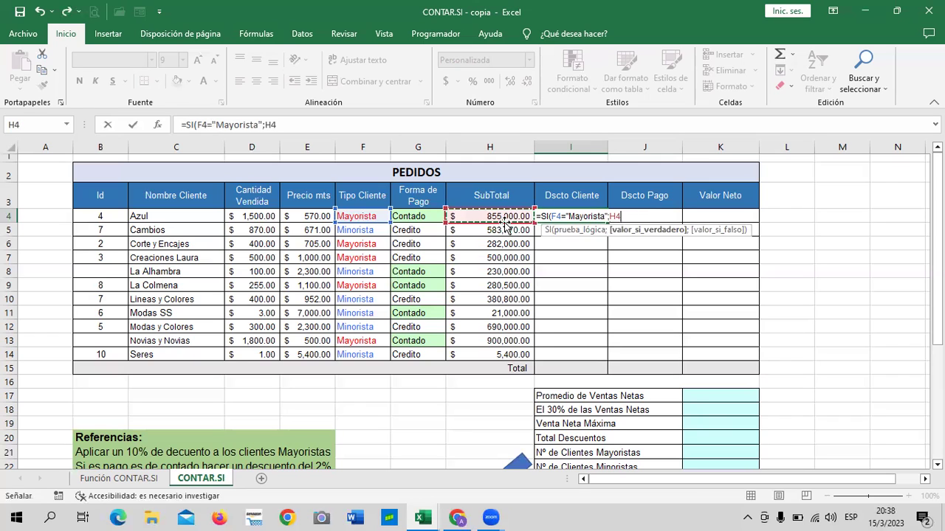
text(*)
text(10)
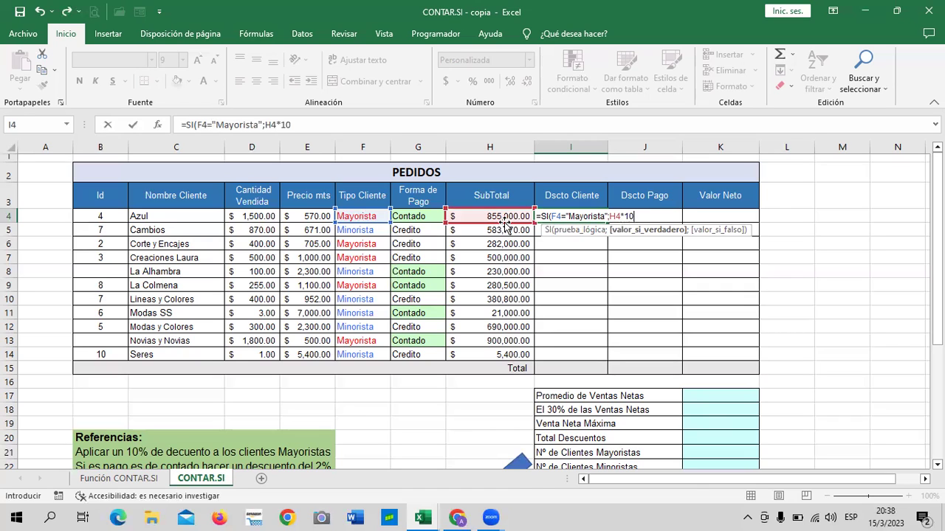
text(%))
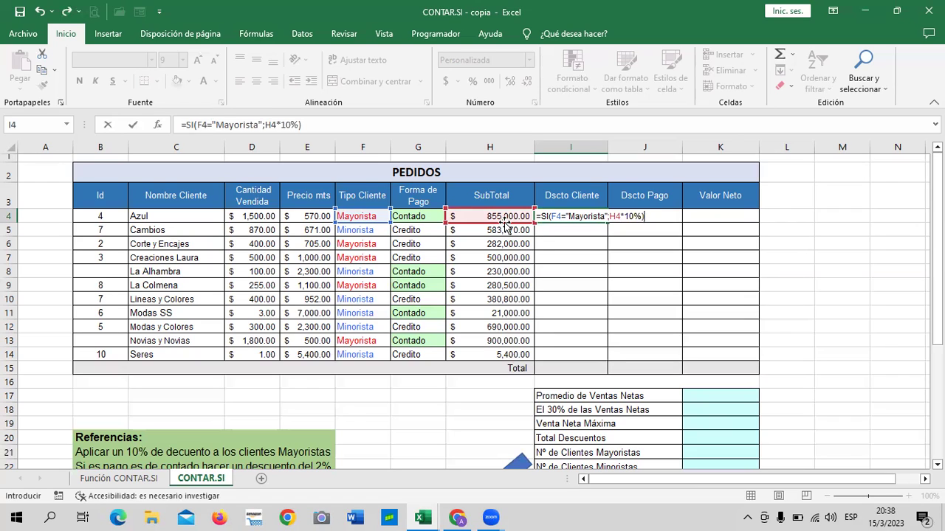
click(639, 216)
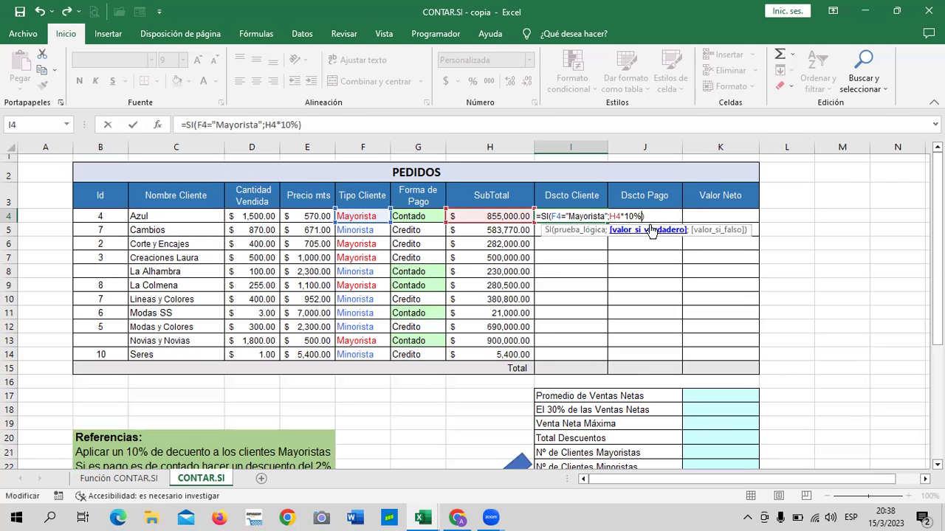
text(;)
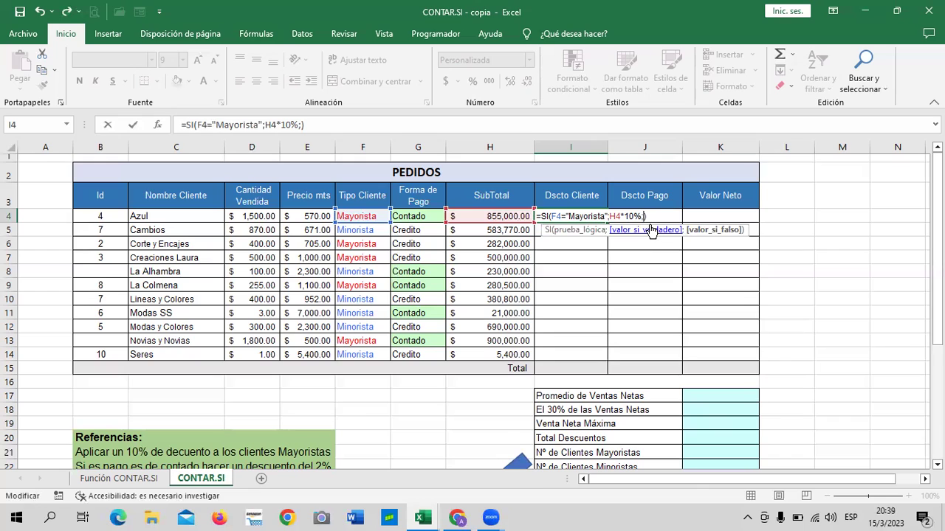
text(0)
key(Return)
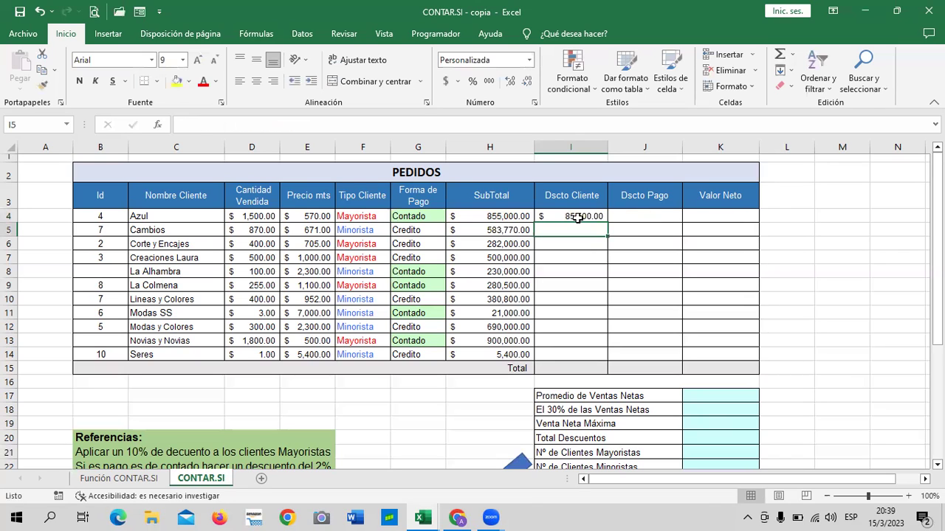
Fill the I4 discount formula down to I14 and check the copies in I10–I14
click(578, 217)
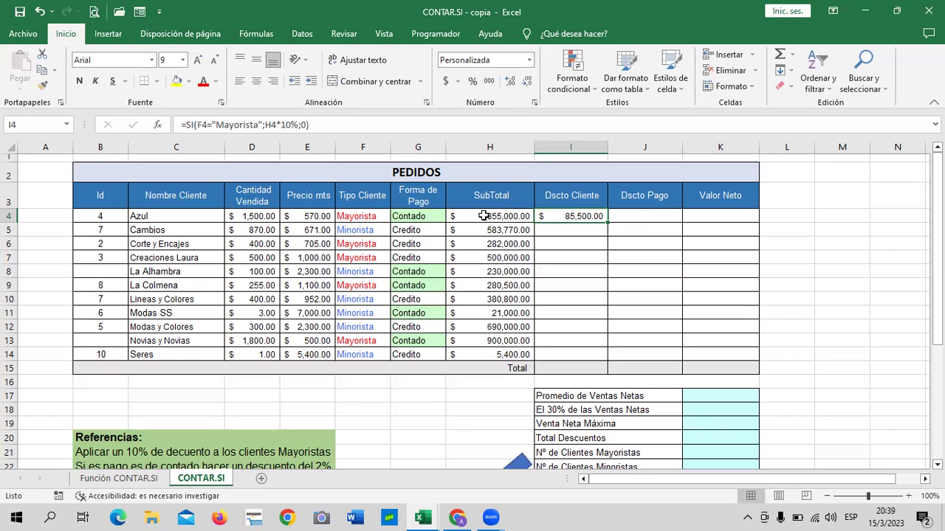
click(483, 215)
drag(607, 222, 609, 359)
click(665, 340)
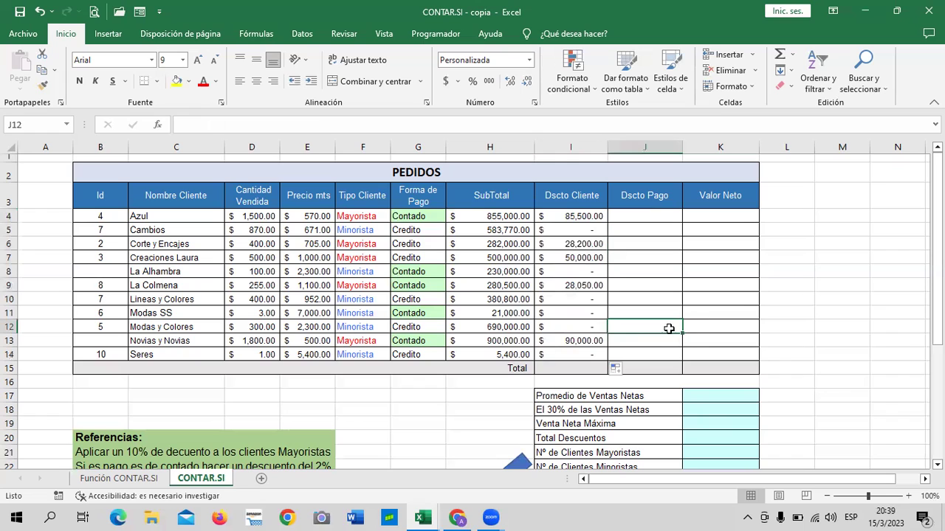
click(568, 326)
click(564, 315)
click(560, 296)
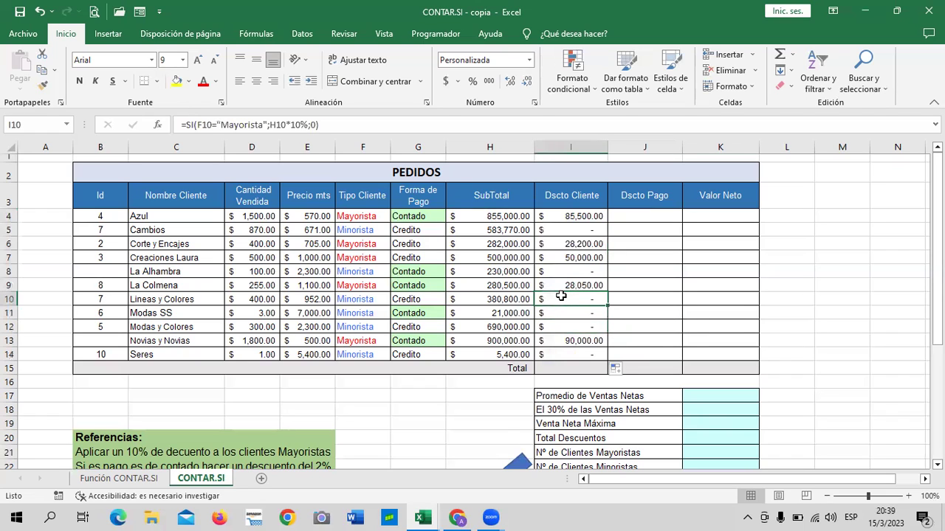
click(551, 355)
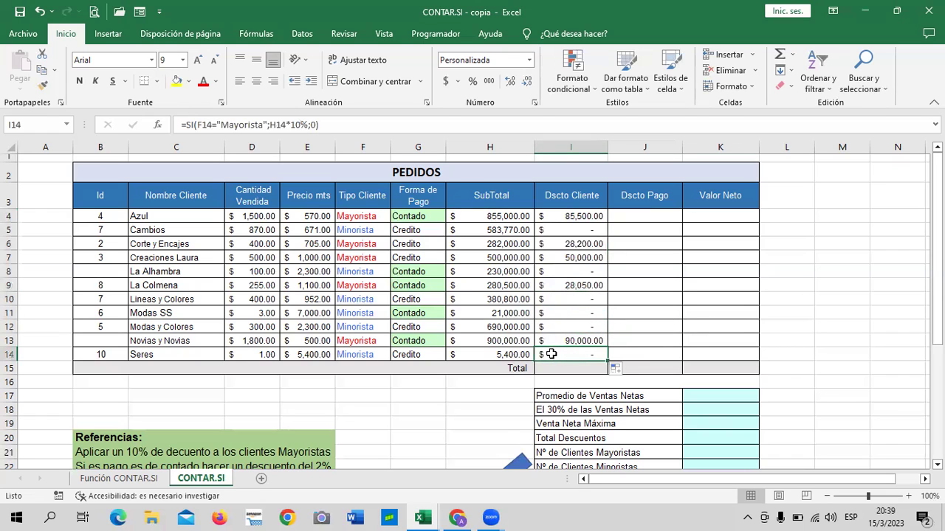
click(578, 216)
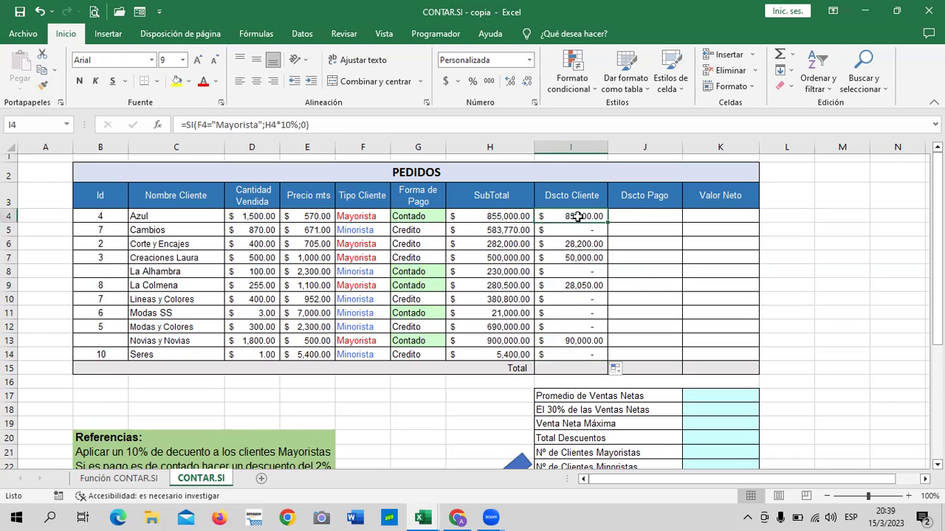
Drop the 0 false value from I4's formula and copy it down, showing FALSO for Minoristas
click(305, 125)
key(BackSpace)
key(BackSpace)
key(Return)
click(595, 220)
drag(607, 222, 613, 357)
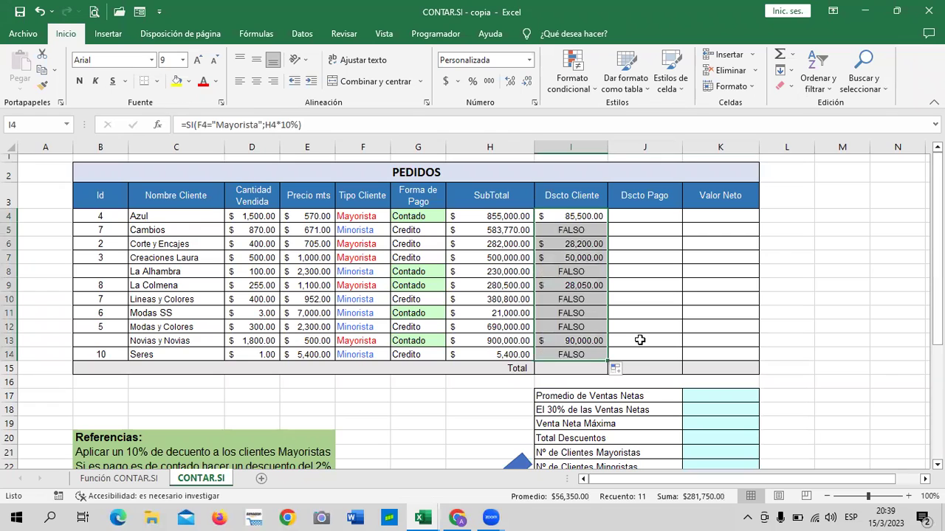
click(654, 328)
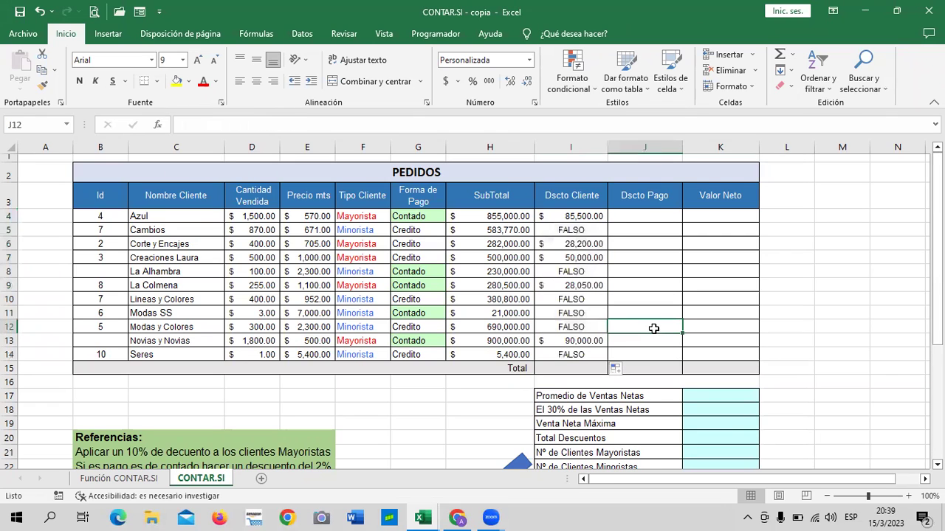
click(578, 230)
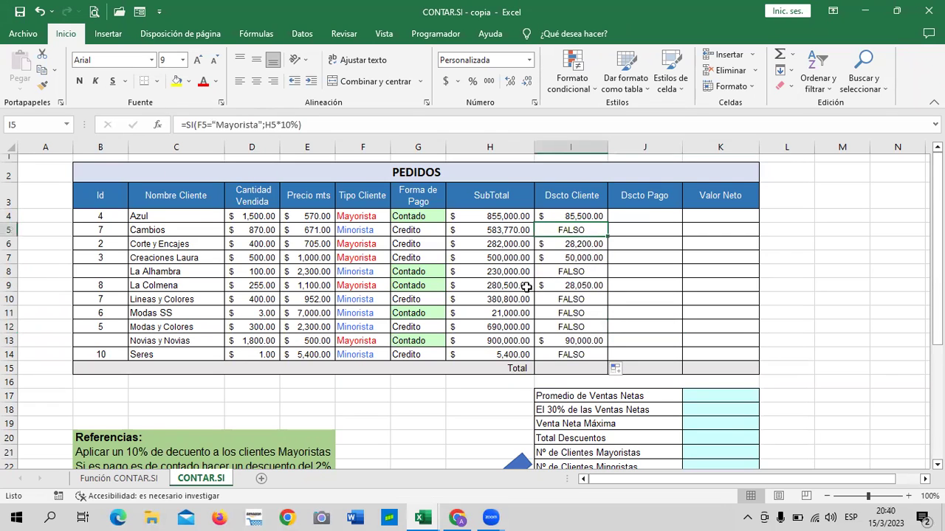
click(578, 215)
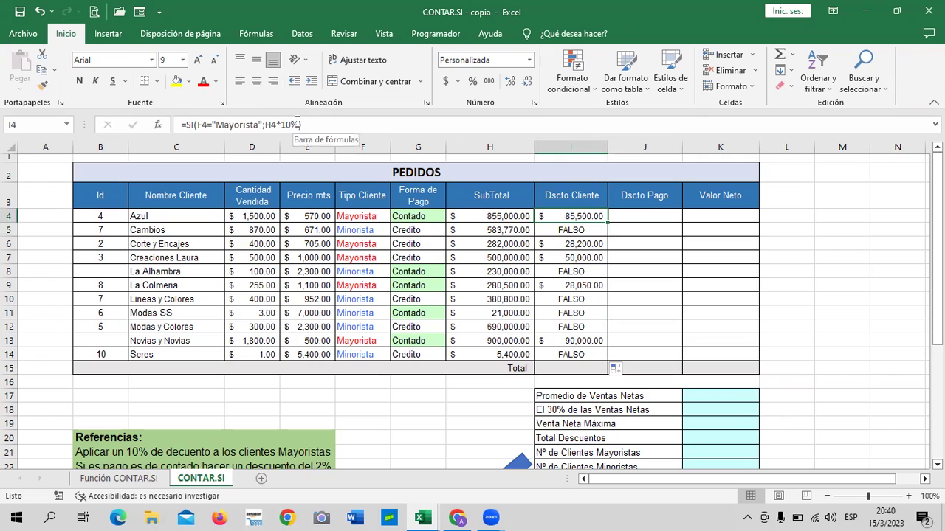
Add H4*5% as the false argument of the I4 discount formula
click(297, 124)
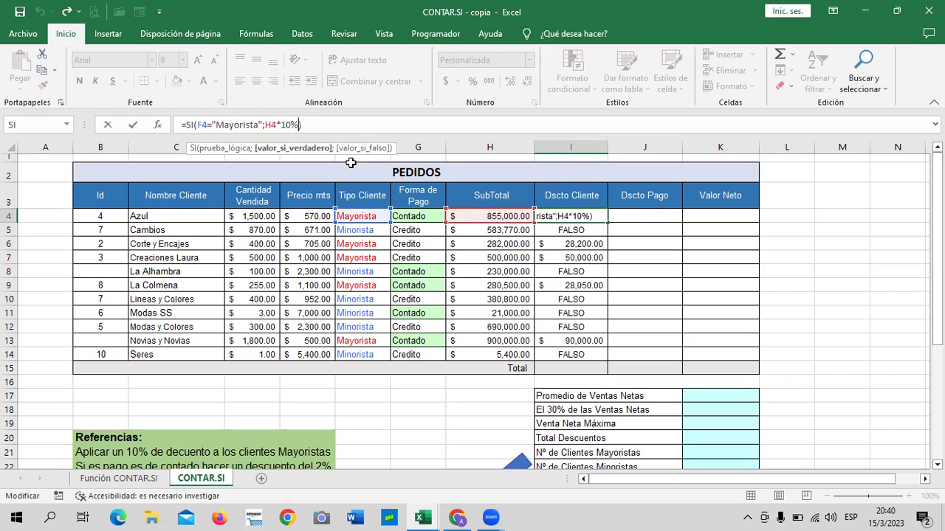
text(;)
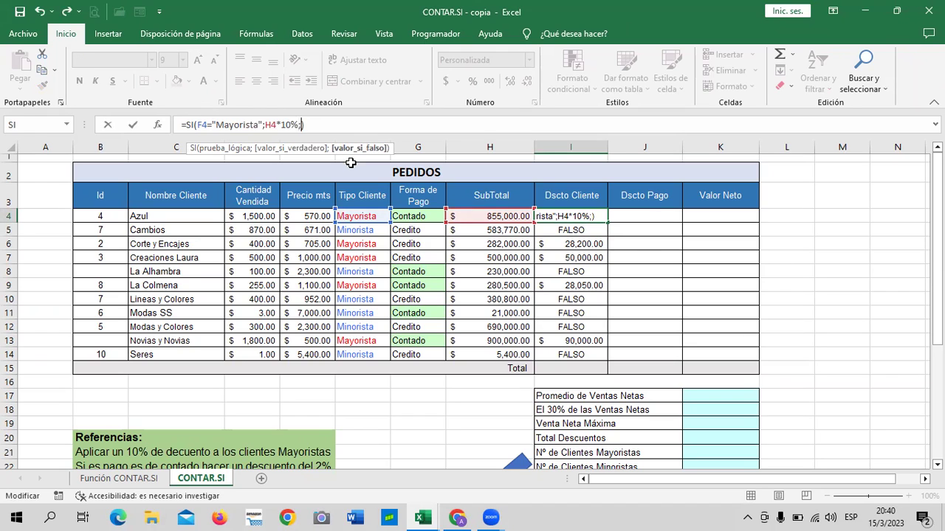
click(489, 216)
text(*)
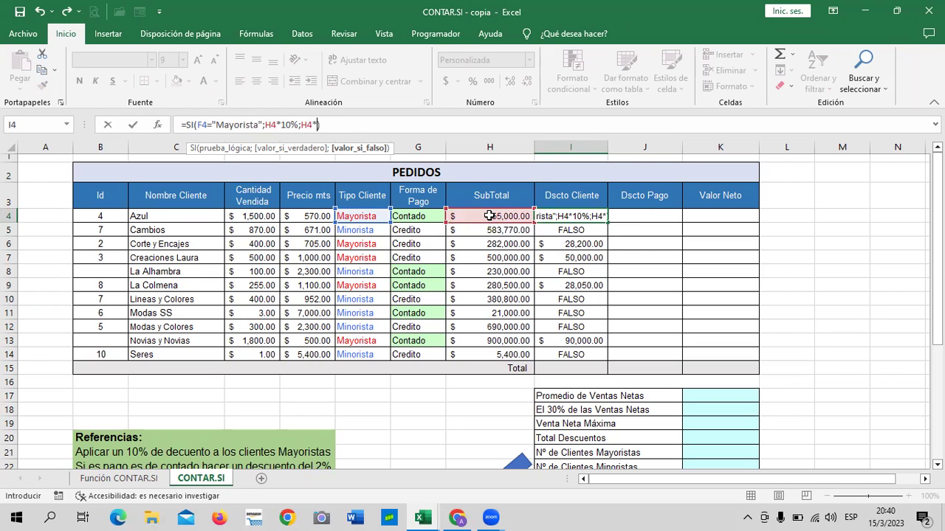
text(5)
text(%)
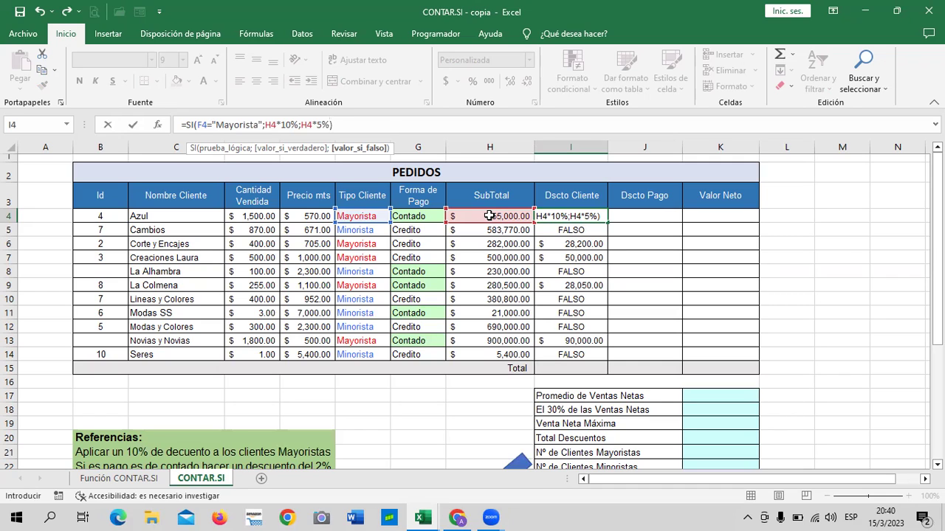
key(ctrl+Return)
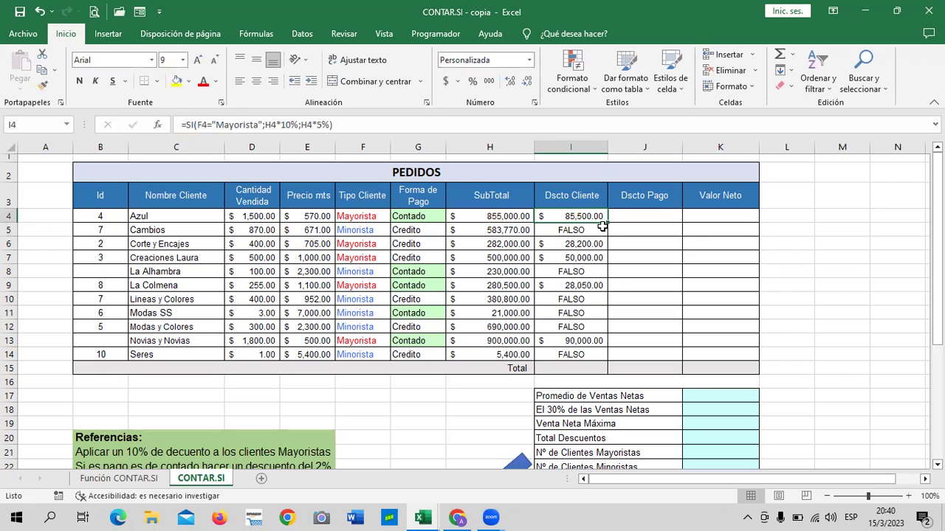
Copy the I4 formula to I14, giving Minoristas 5%, e.g. $ 29,188.50 for Cambios
drag(607, 222, 607, 358)
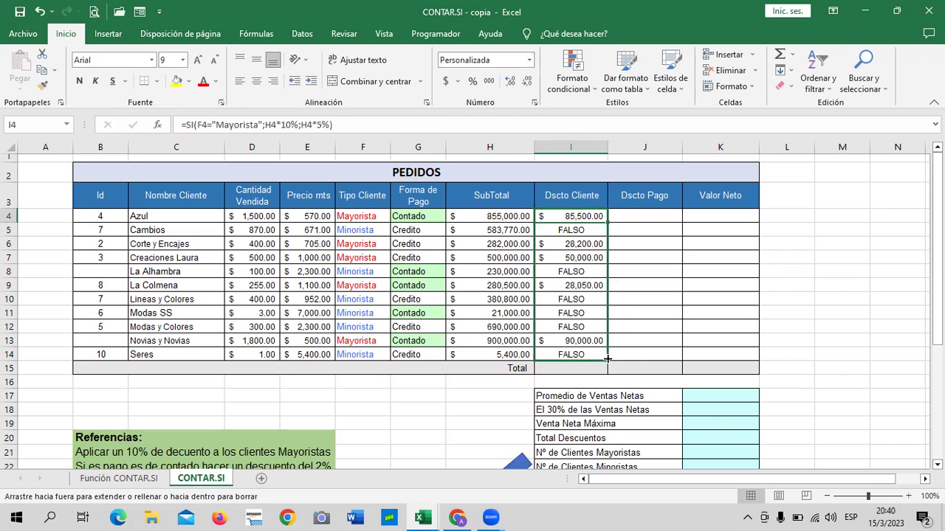
click(686, 340)
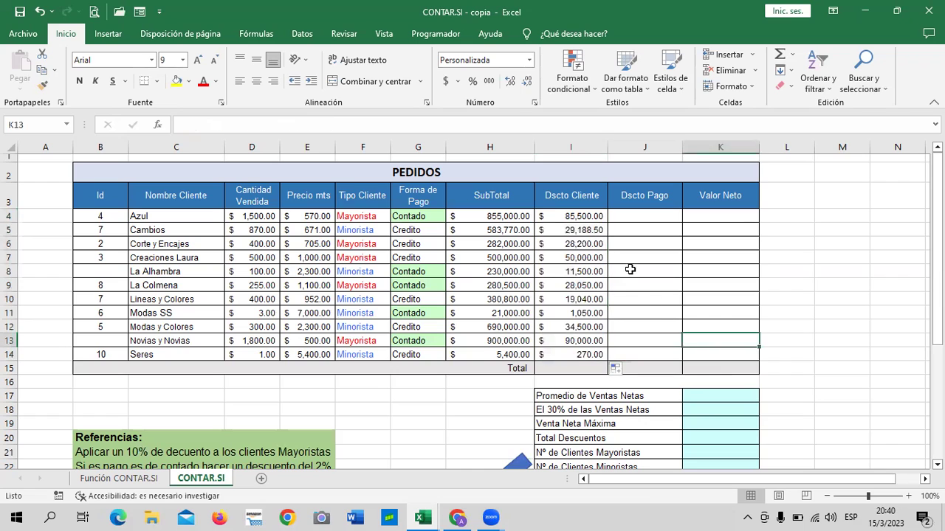
click(653, 231)
click(594, 215)
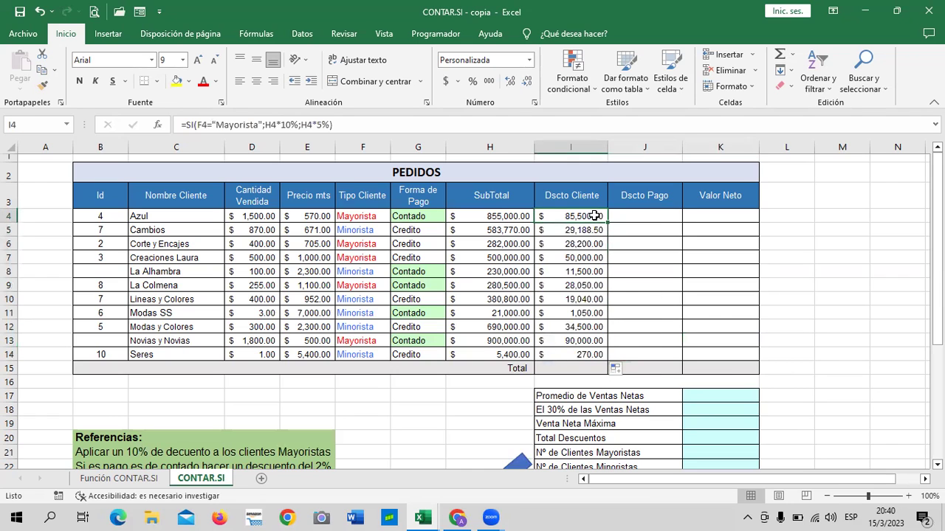
click(569, 355)
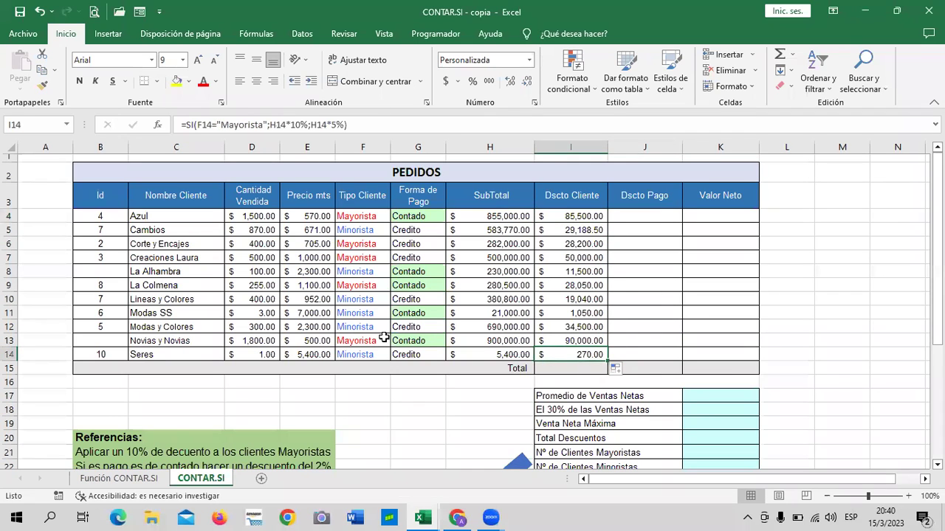
click(366, 353)
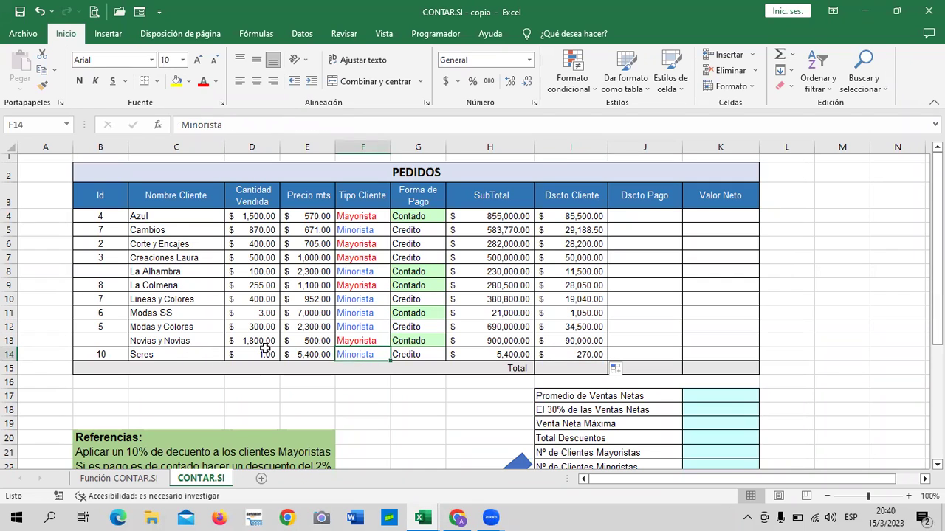
click(176, 357)
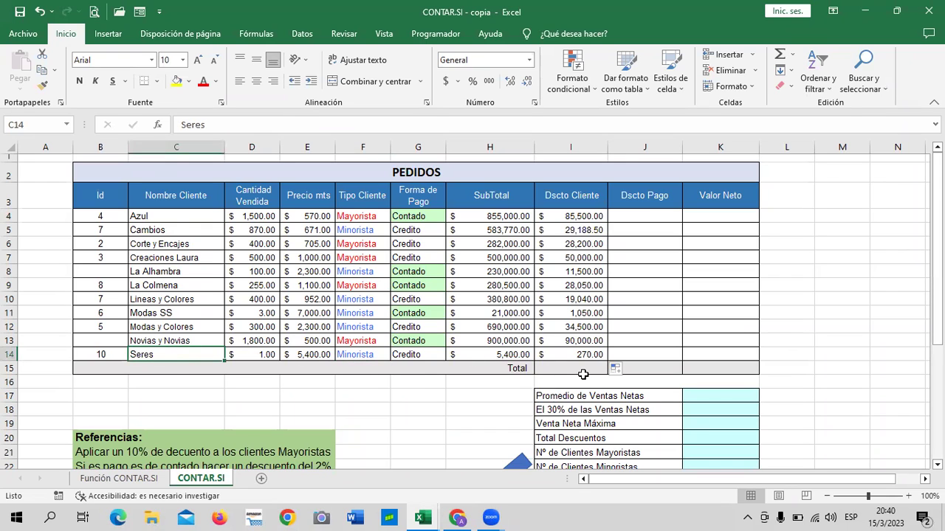
click(570, 354)
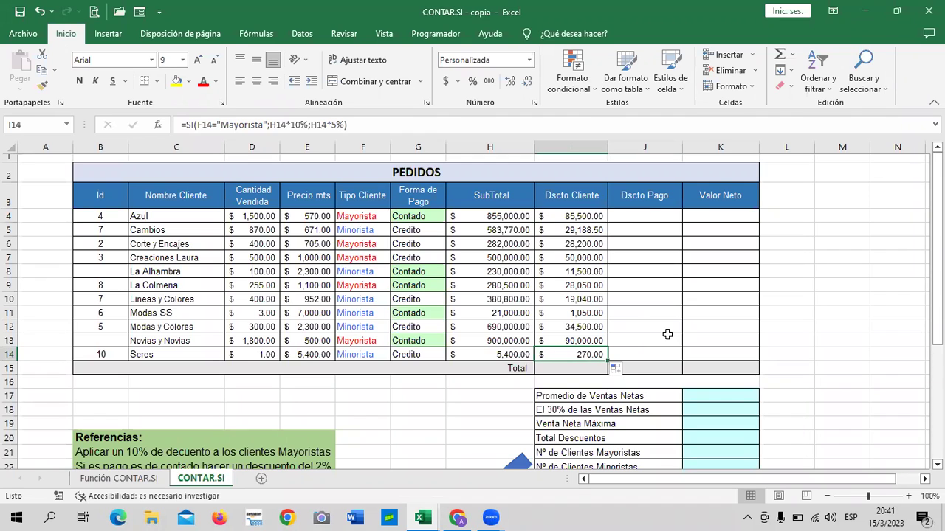
Abandon a test formula in M8 and clear the discount values in I5:I14
click(825, 270)
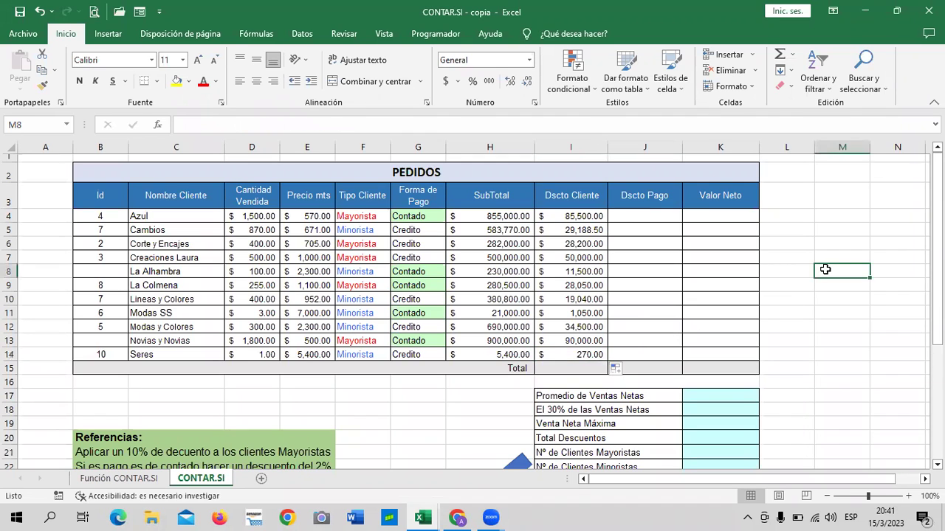
text(=)
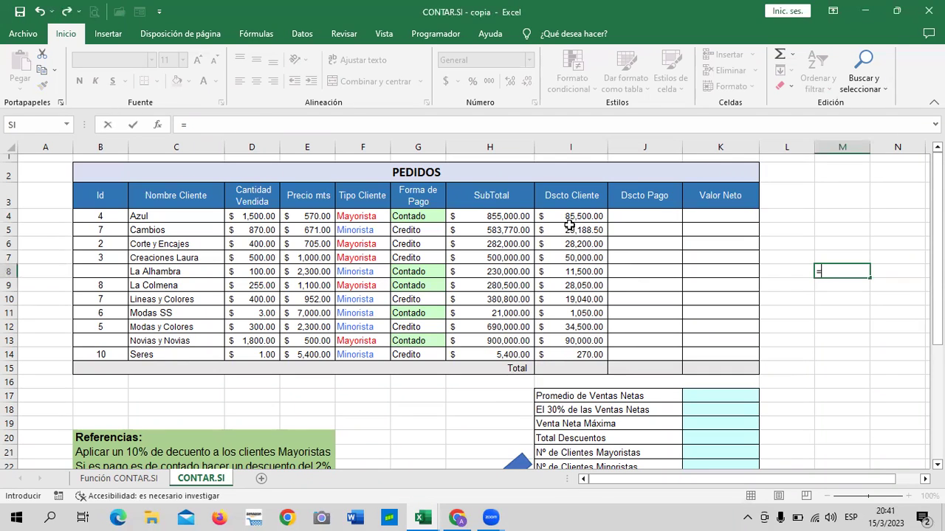
drag(570, 226, 561, 354)
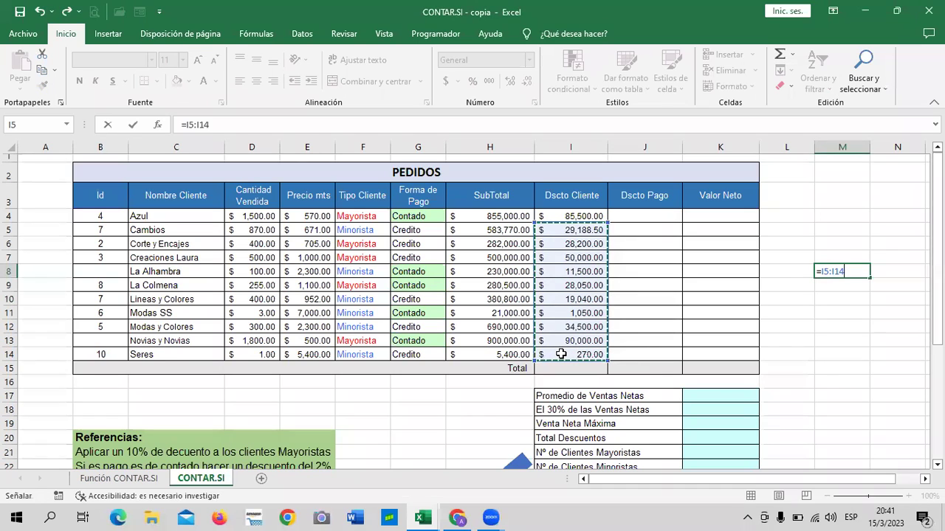
key(BackSpace)
key(BackSpace)
key(BackSpace)
key(BackSpace)
key(BackSpace)
key(BackSpace)
key(BackSpace)
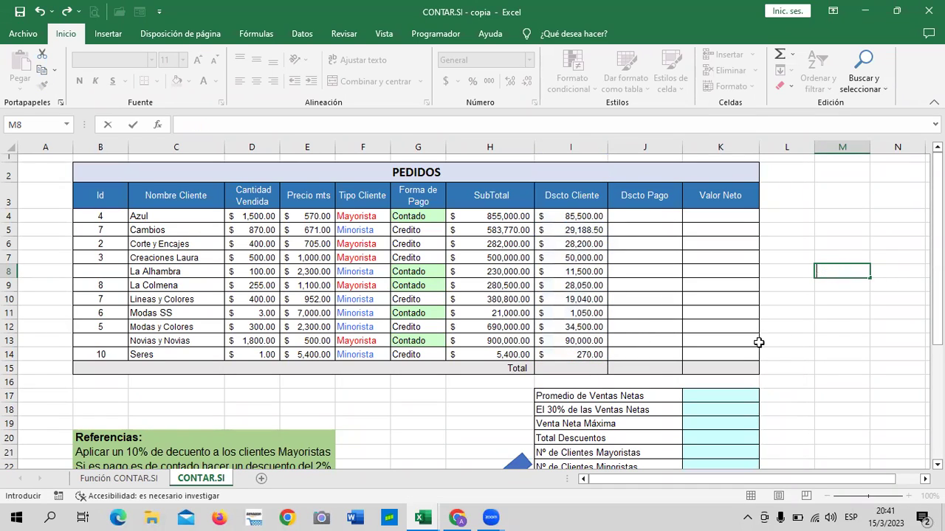
key(Escape)
drag(570, 230, 555, 350)
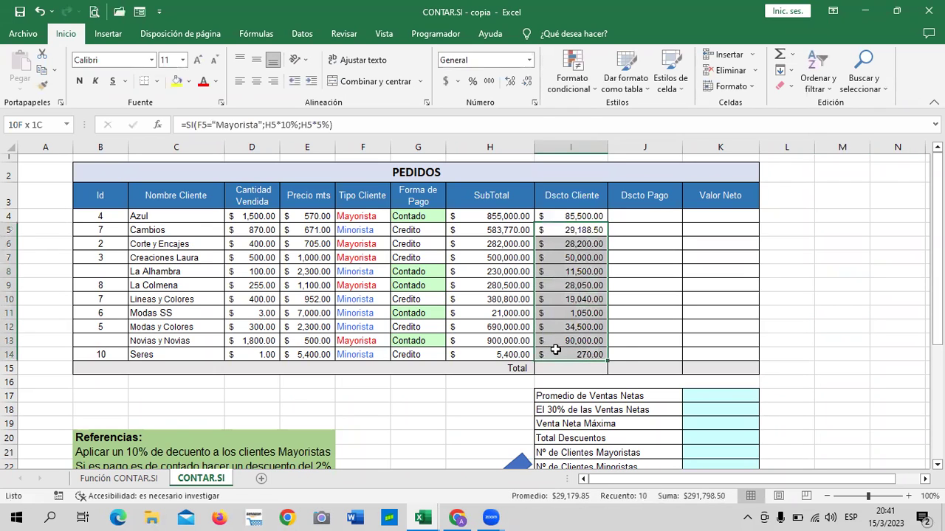
key(Delete)
click(863, 272)
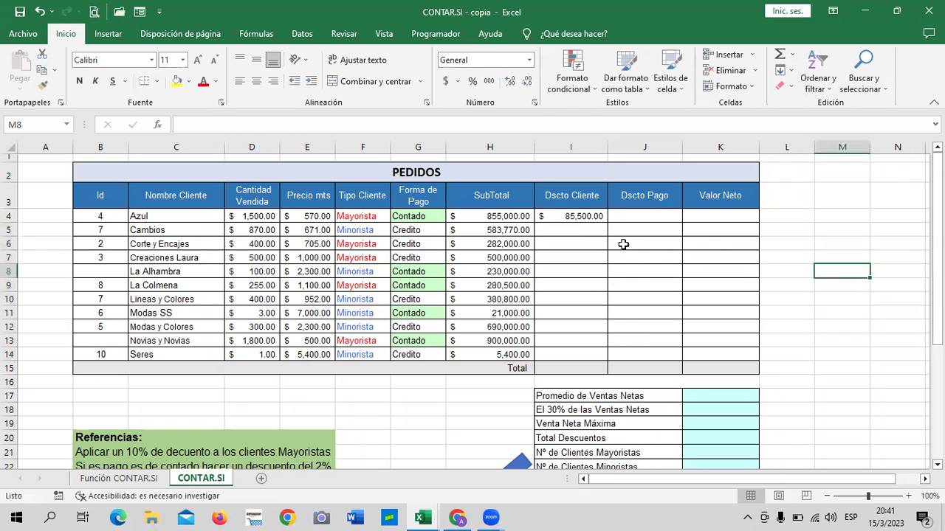
click(585, 216)
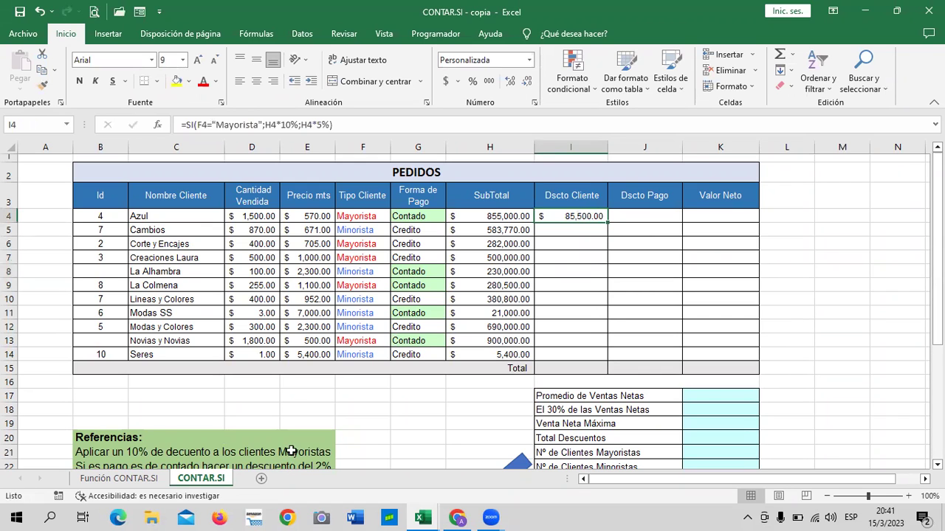
scroll(290, 443, down, 2)
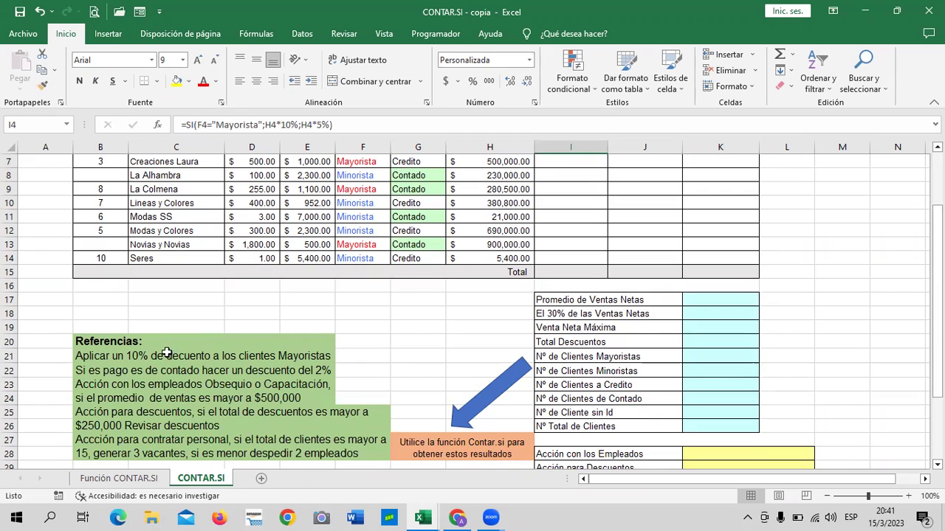
scroll(248, 374, up, 2)
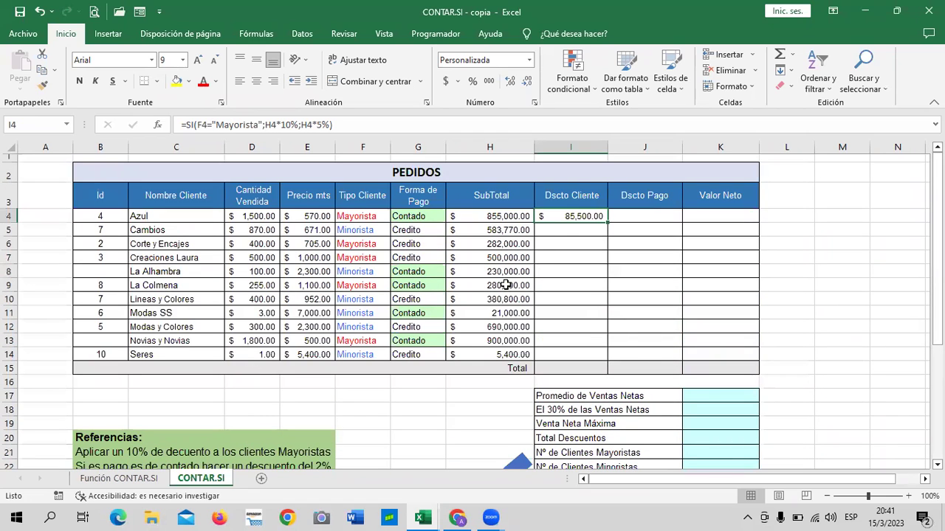
Replace the I4 formula's false argument with H4*5%
click(331, 123)
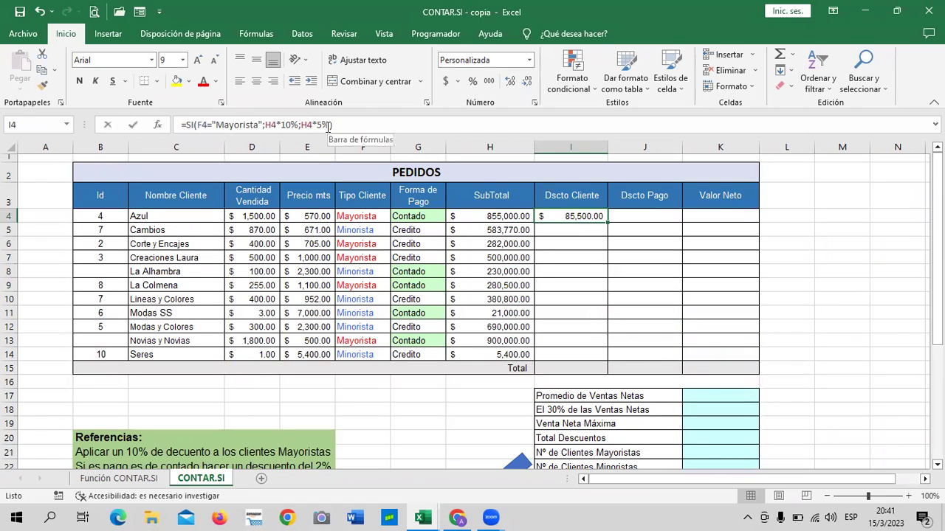
key(BackSpace)
key(BackSpace)
key(BackSpace)
key(BackSpace)
key(BackSpace)
text(0)
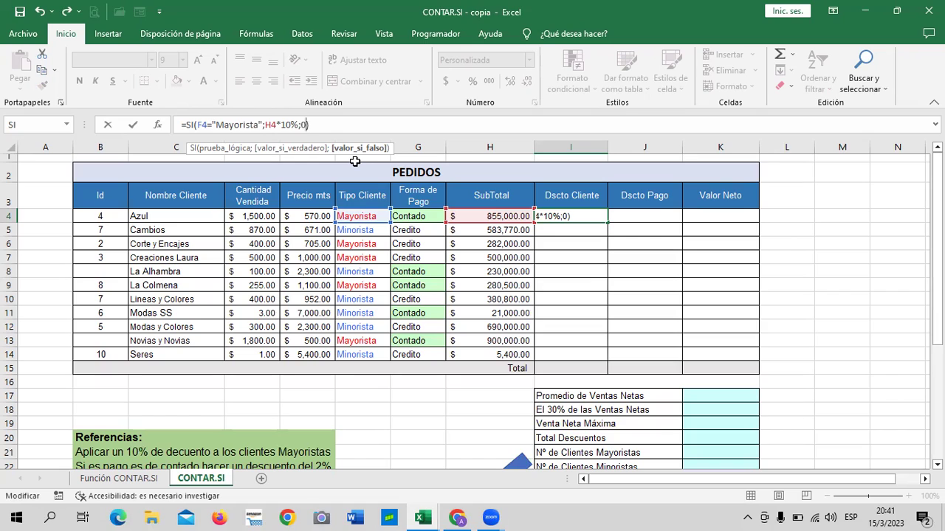
key(BackSpace)
click(490, 217)
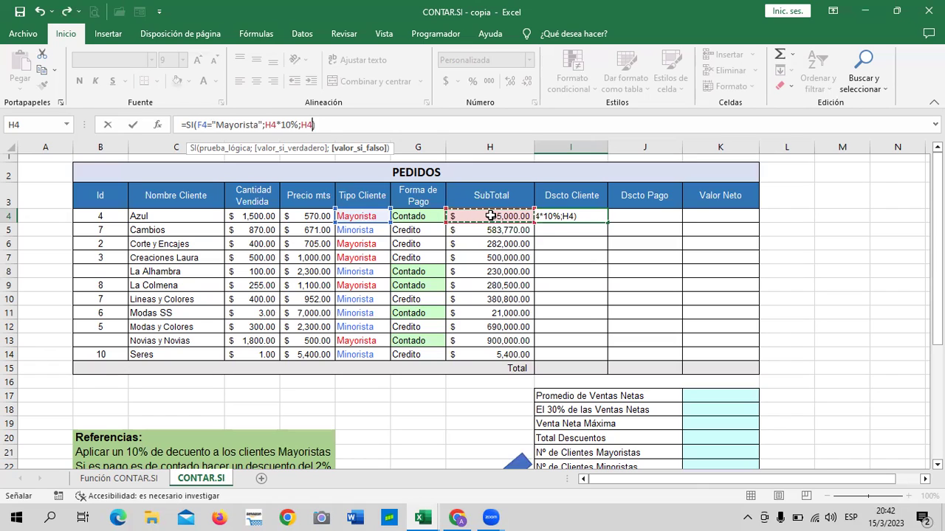
text(*5)
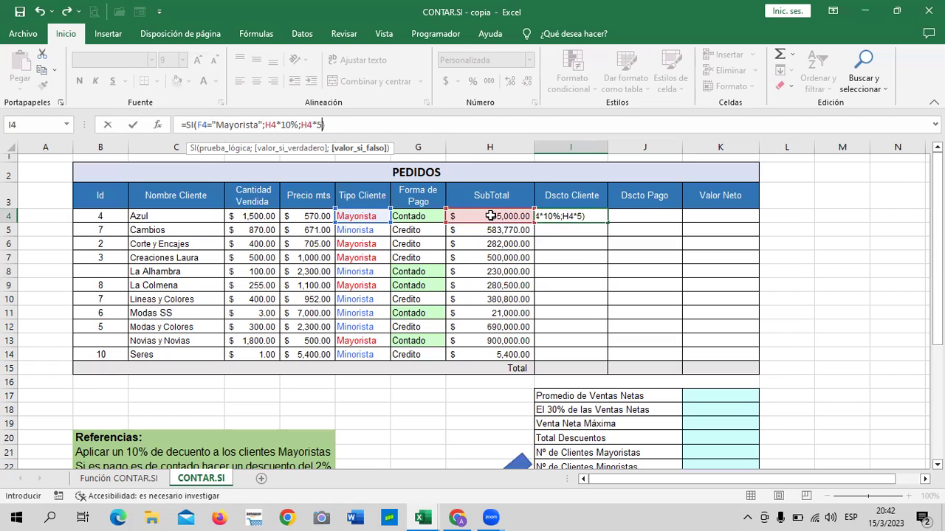
text(%)
key(Return)
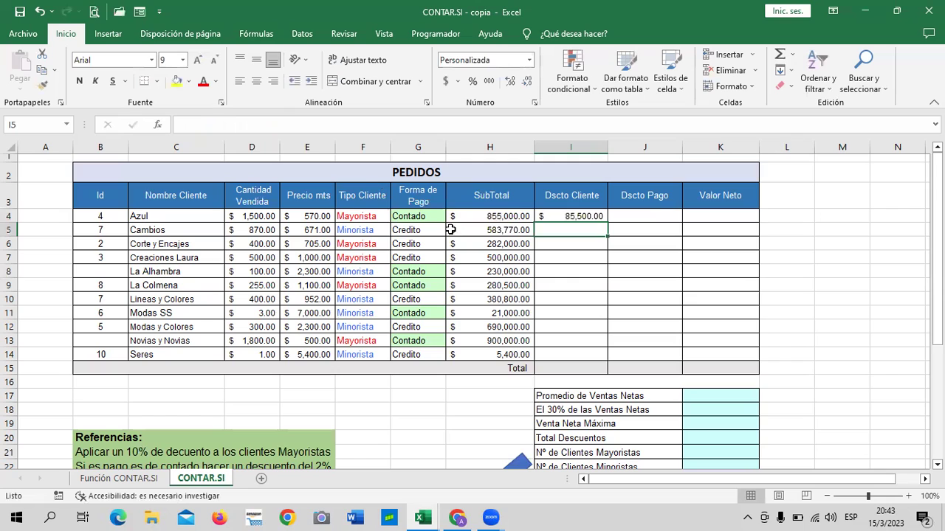
click(354, 213)
click(355, 230)
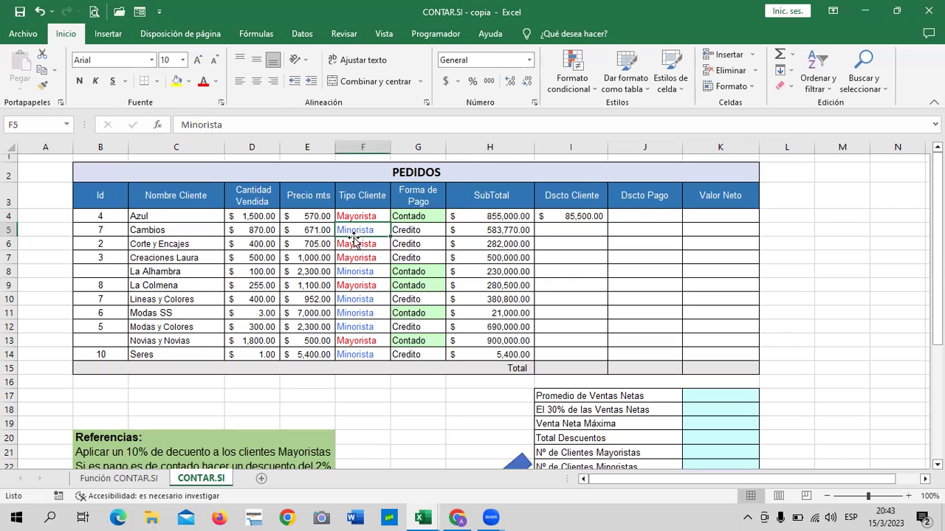
click(353, 245)
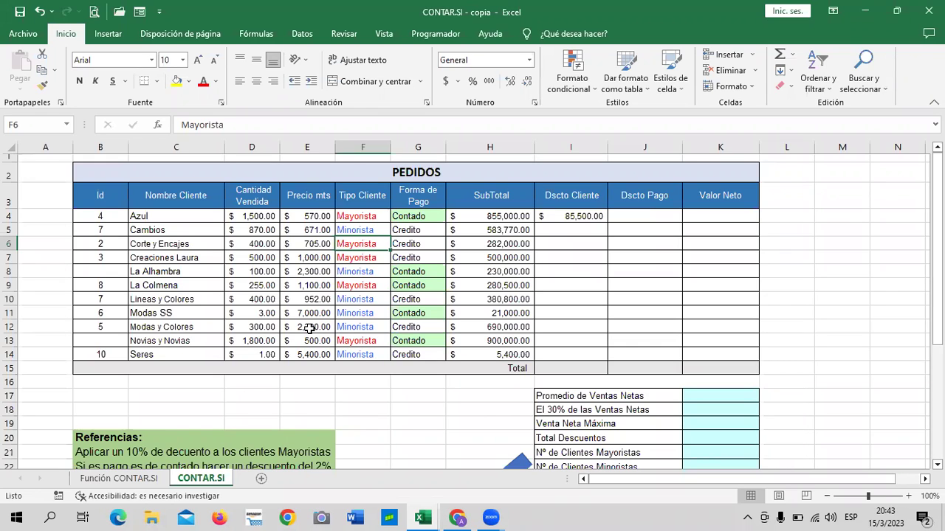
click(366, 215)
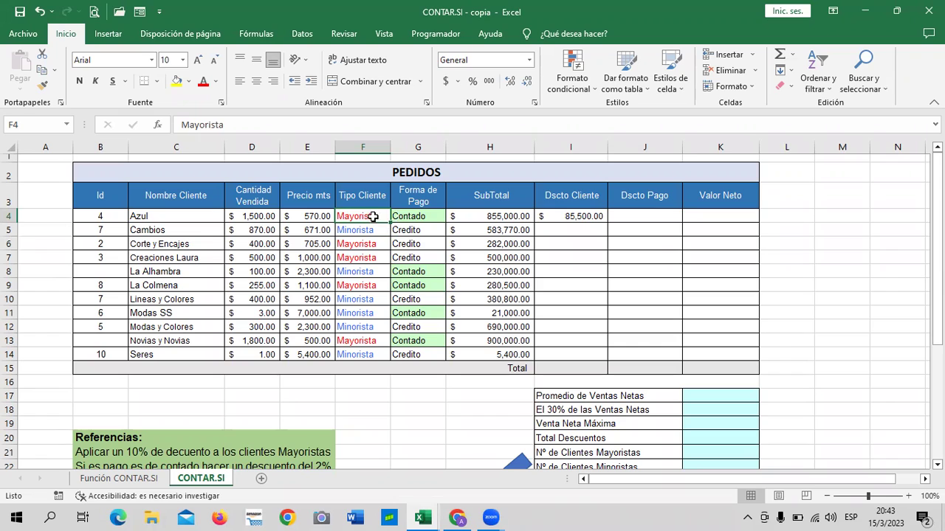
click(364, 229)
click(365, 215)
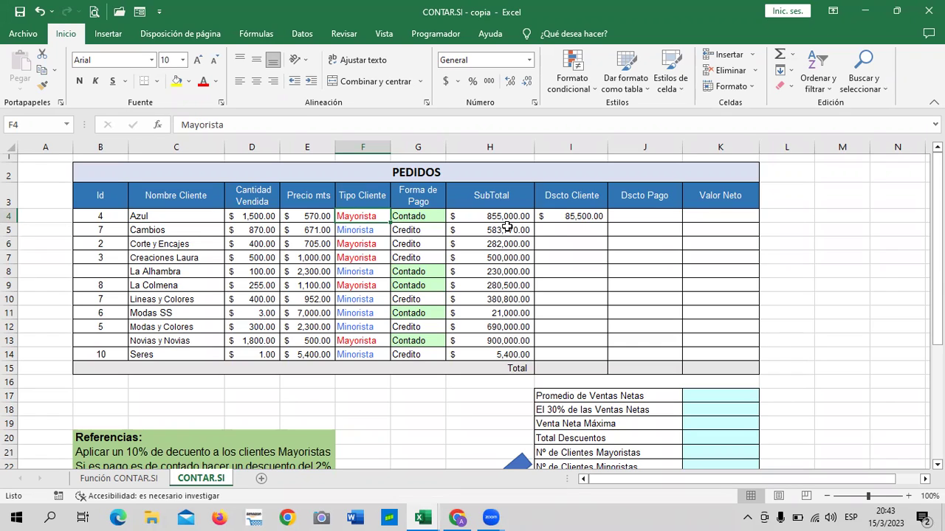
click(557, 216)
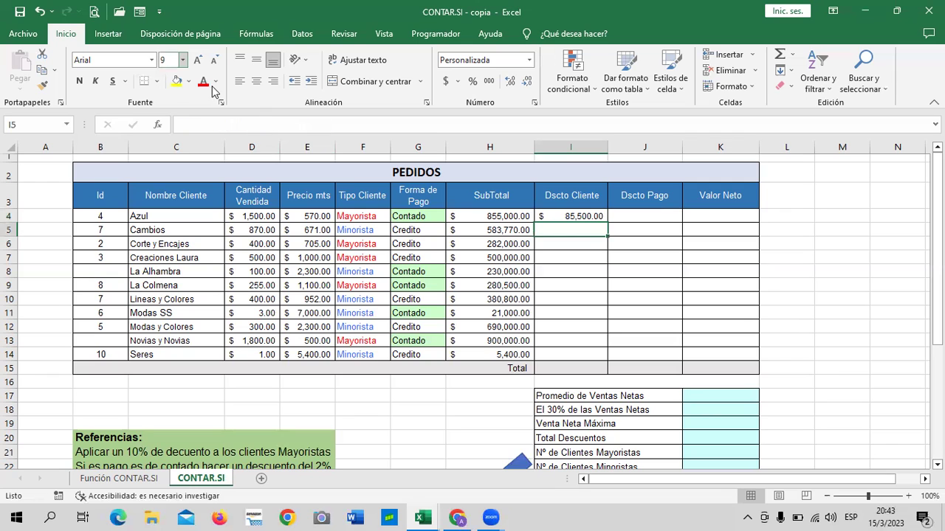
Fill the client discount formula from I4 down to I14 and check the copied formula in row 14
drag(607, 223, 620, 361)
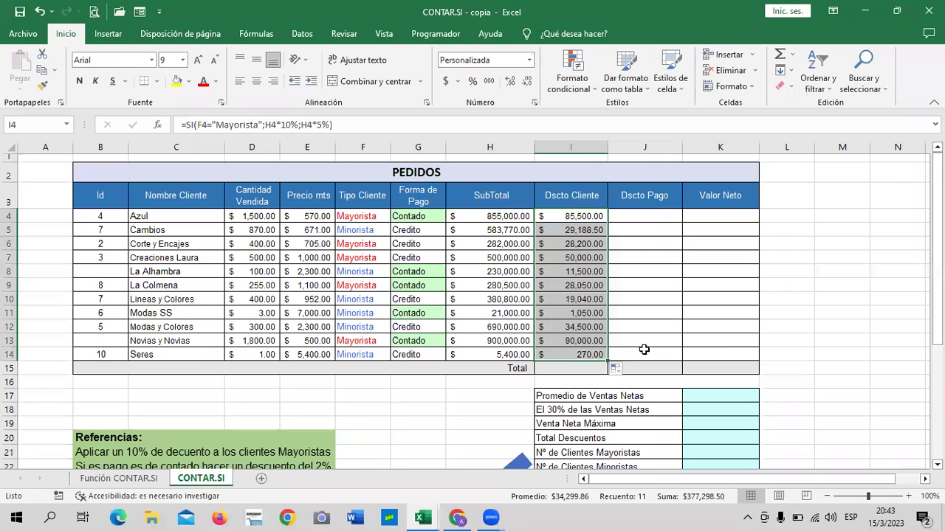
click(802, 321)
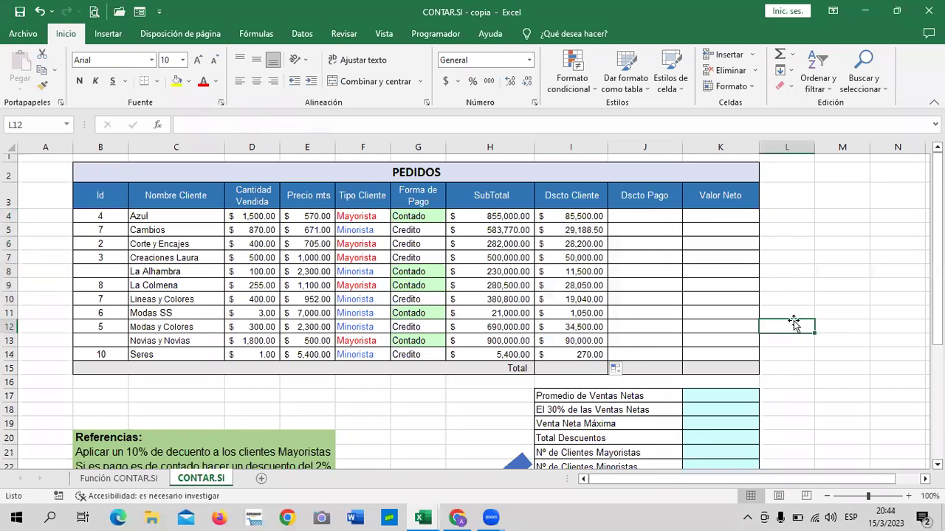
click(492, 355)
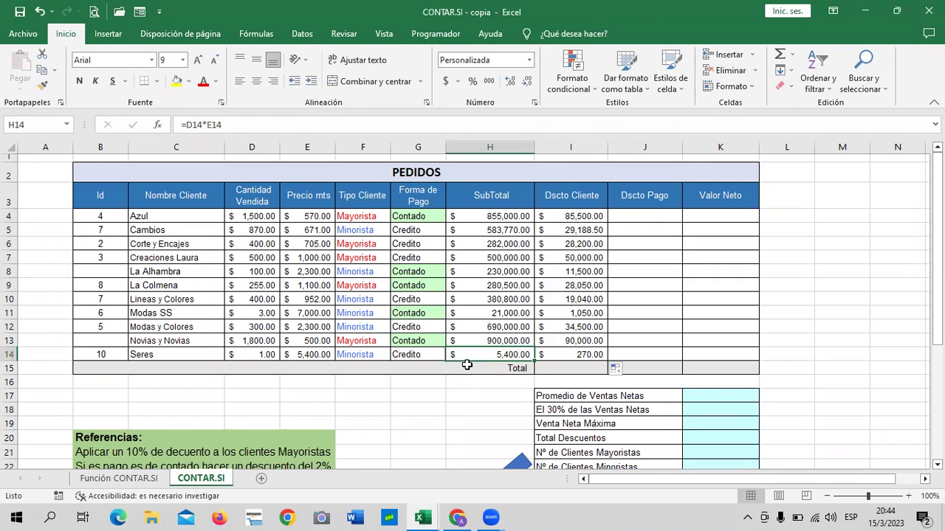
click(563, 355)
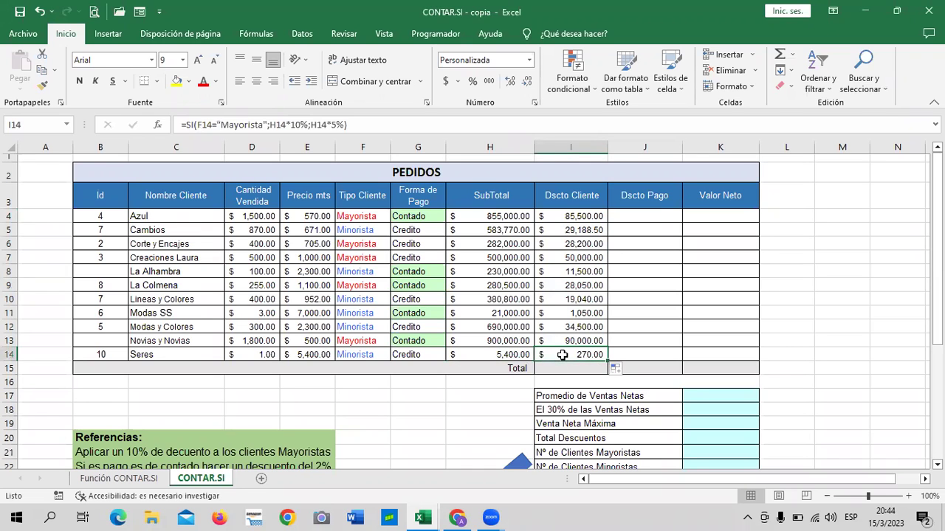
click(818, 349)
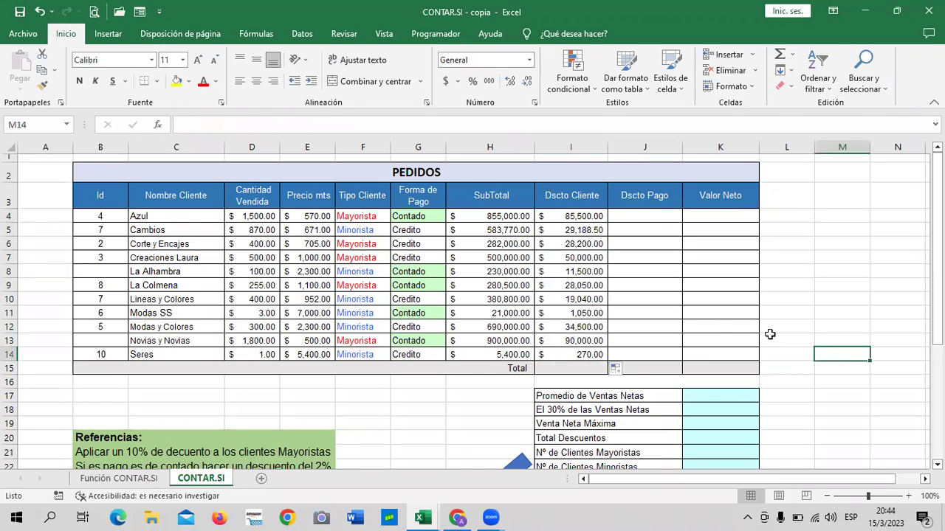
click(583, 354)
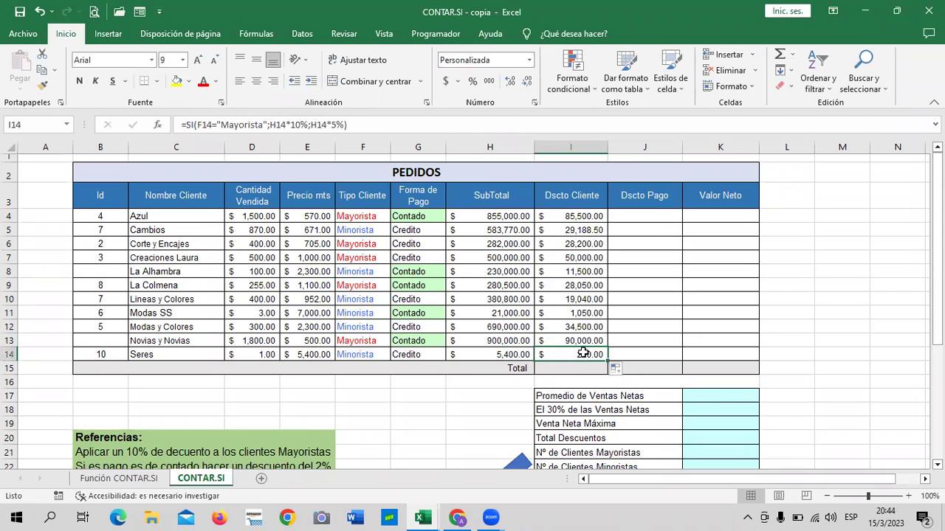
click(660, 213)
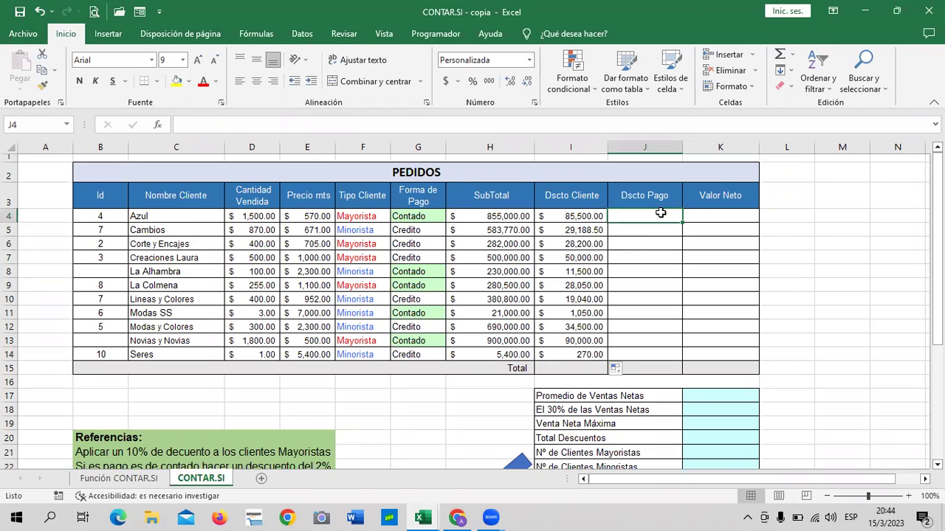
scroll(767, 354, down, 4)
scroll(763, 357, up, 3)
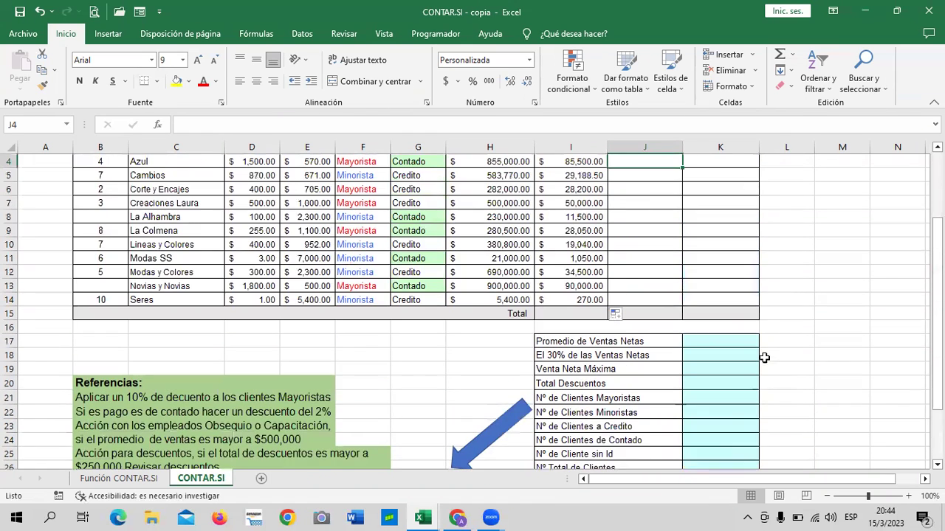
scroll(763, 357, up, 1)
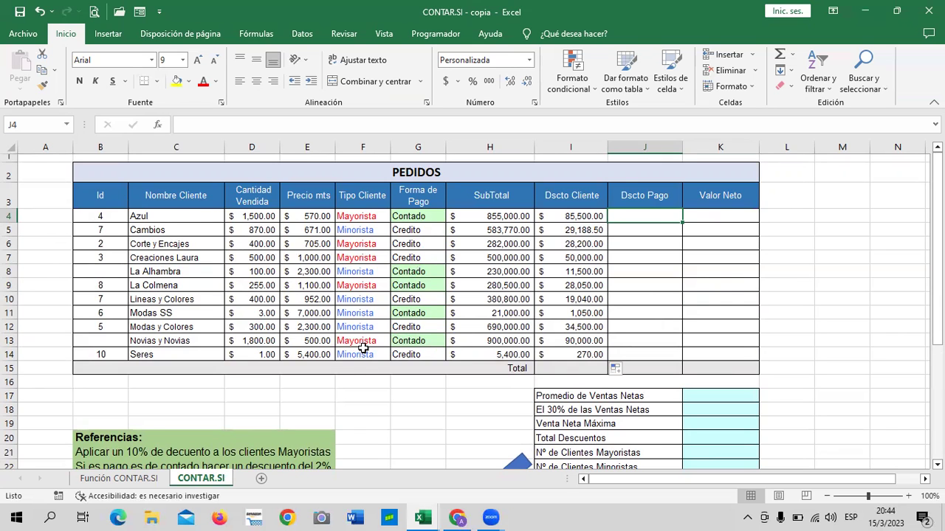
scroll(362, 349, down, 2)
scroll(282, 399, down, 2)
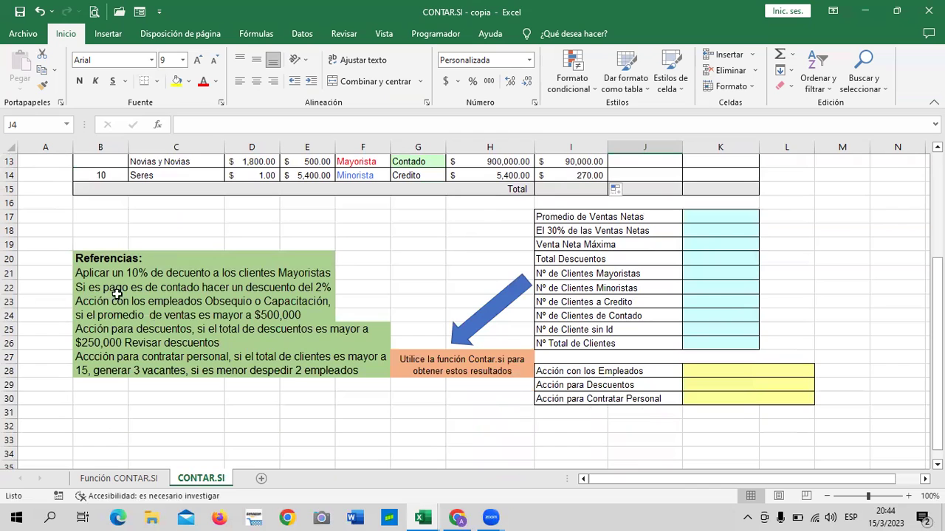
click(315, 288)
scroll(533, 428, up, 4)
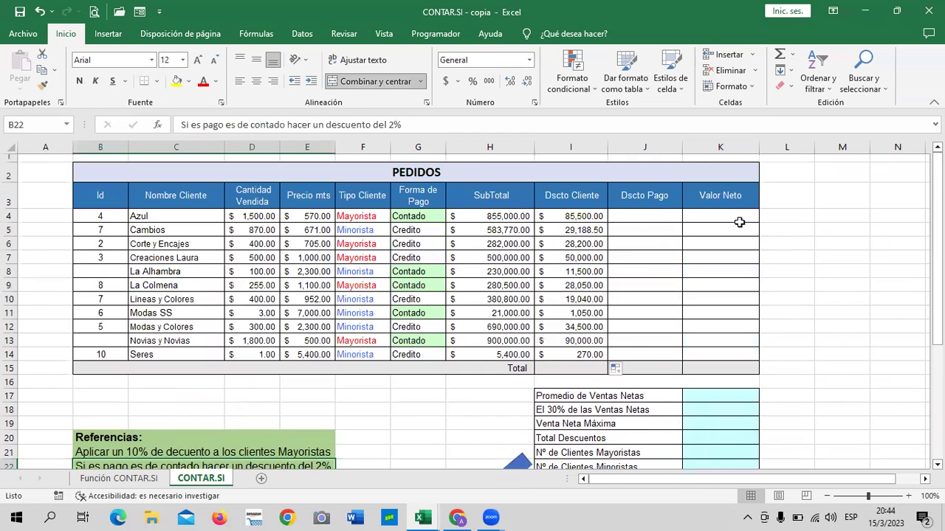
Enter =SI(G4="Contado";H4*25) in J4 as Azul's payment discount
click(645, 215)
text(=)
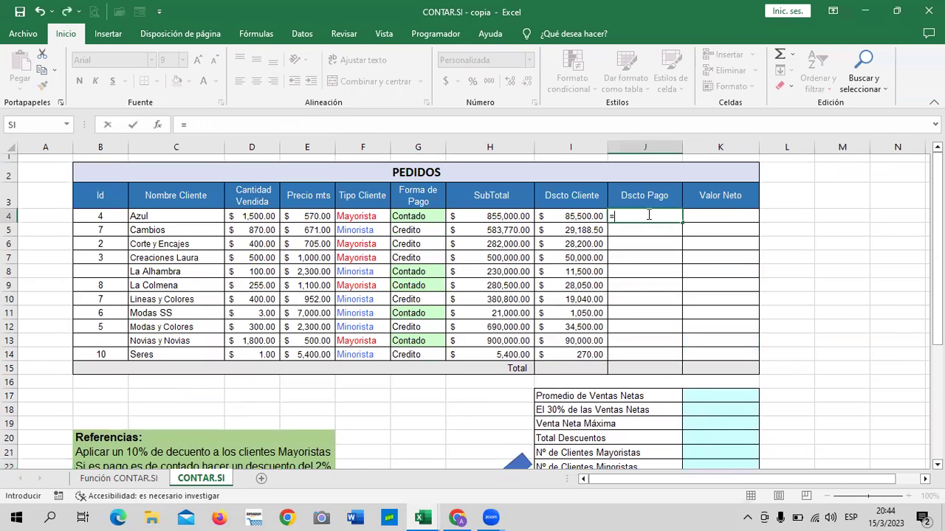
text(si)
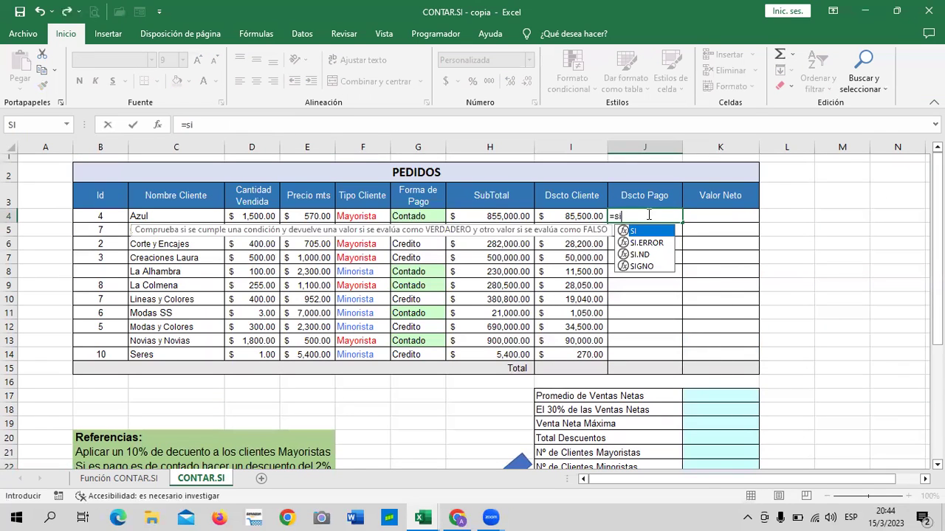
double_click(641, 235)
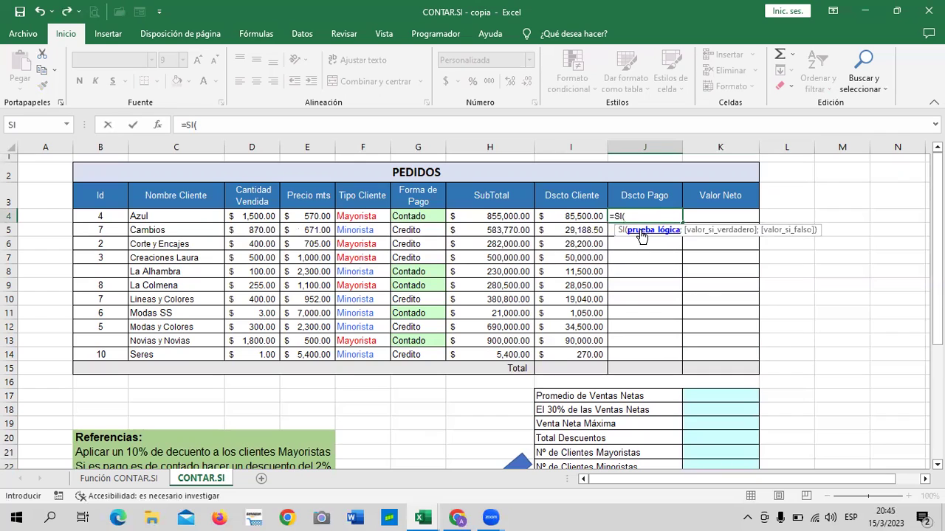
click(402, 216)
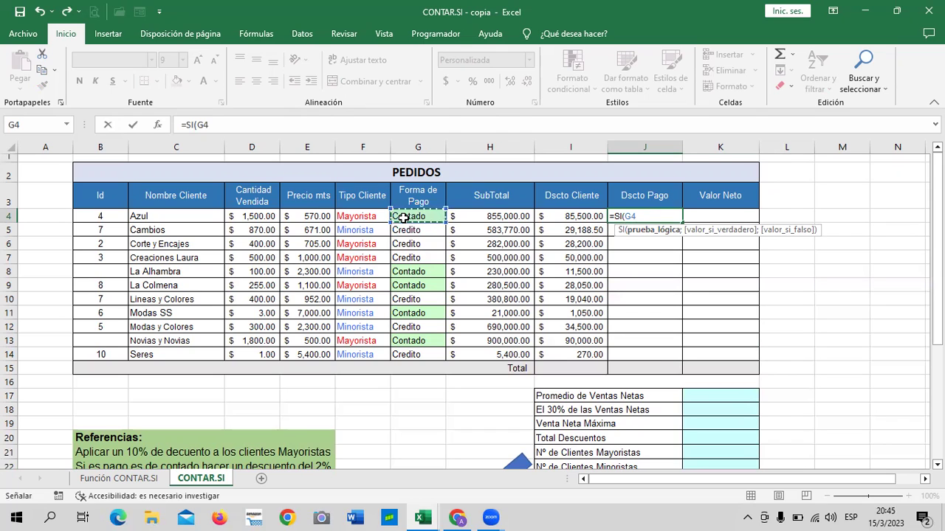
text(=")
text(Contado)
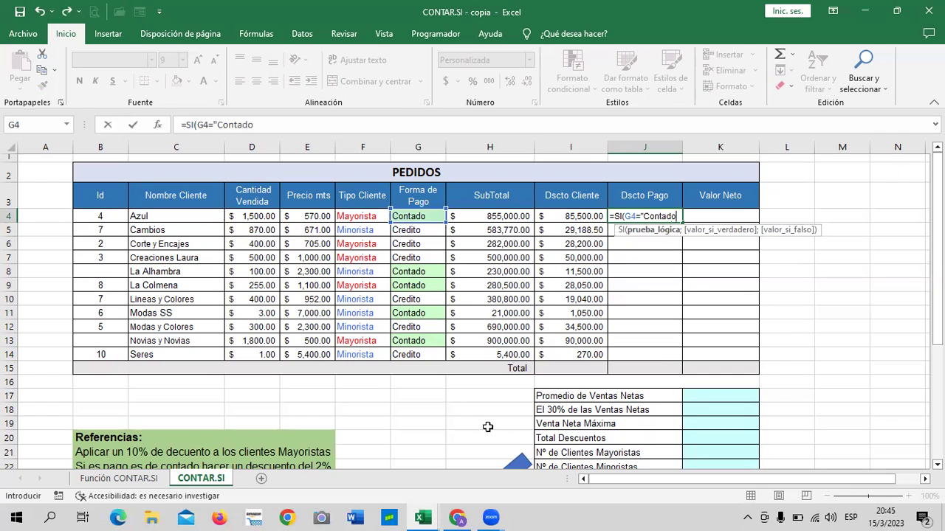
text(")
text(;)
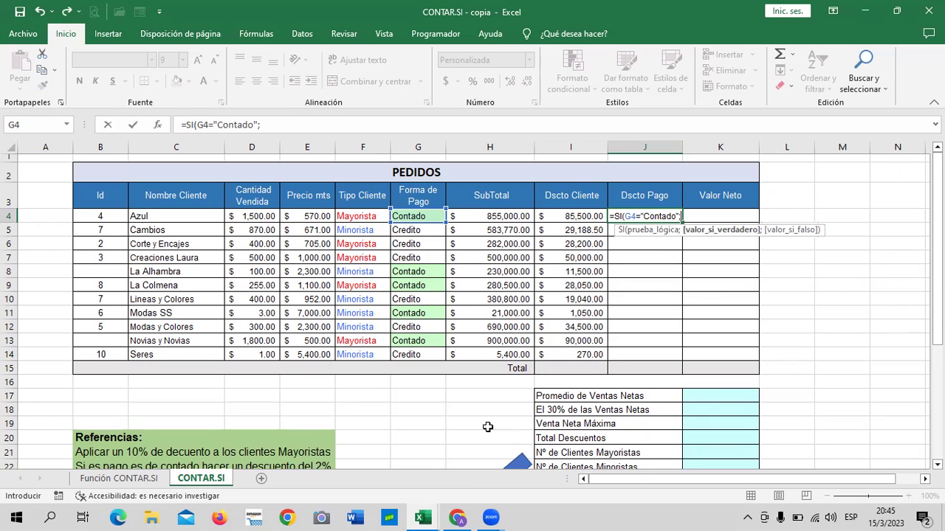
click(490, 214)
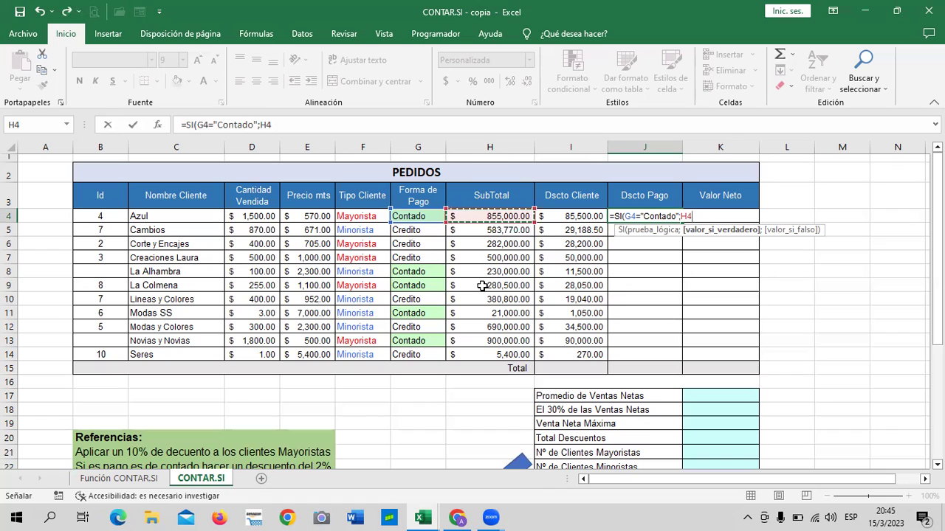
text(*2)
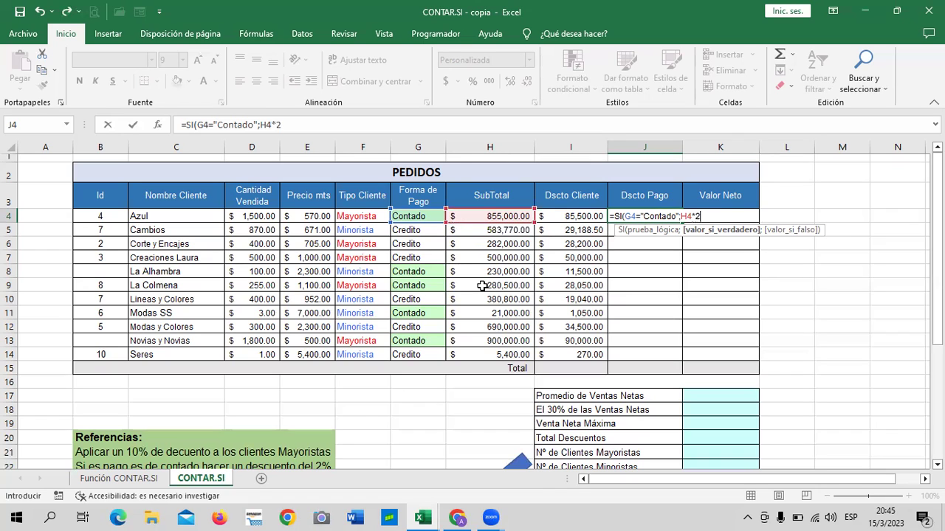
text($ 21,375)
text())
key(Return)
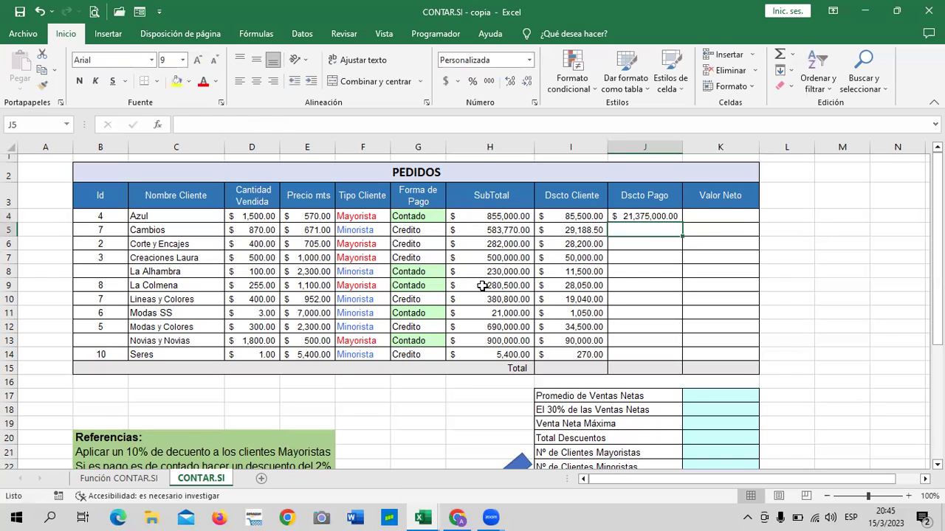
Clear the payment discounts mistakenly copied into J5:J14, keeping only J4
drag(649, 215, 648, 225)
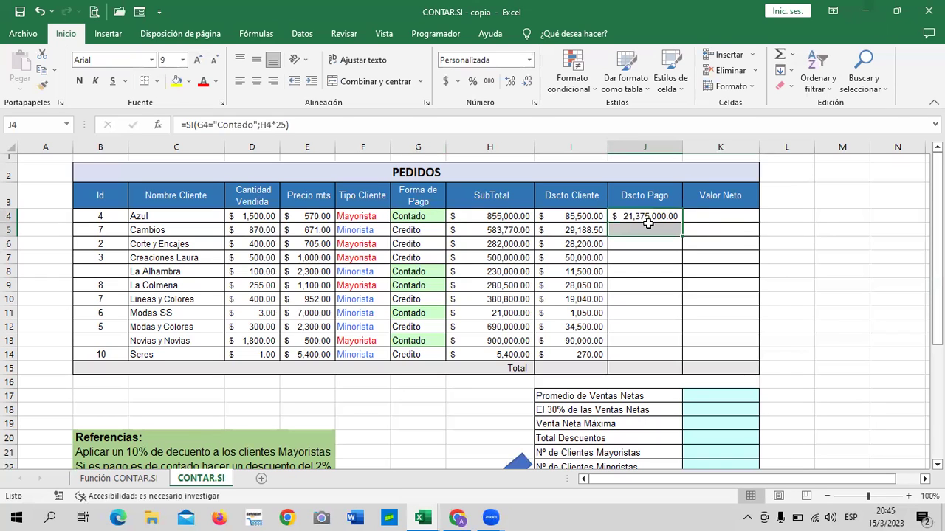
click(648, 215)
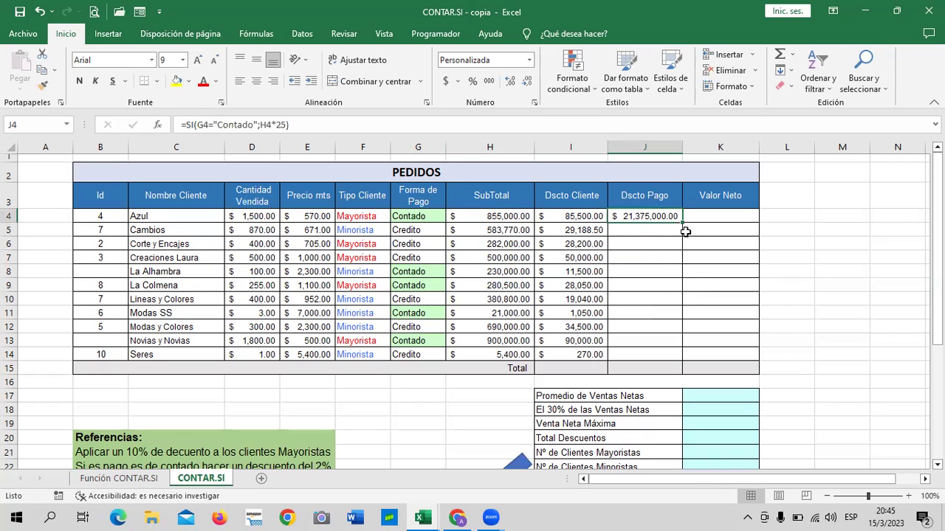
drag(683, 223, 682, 356)
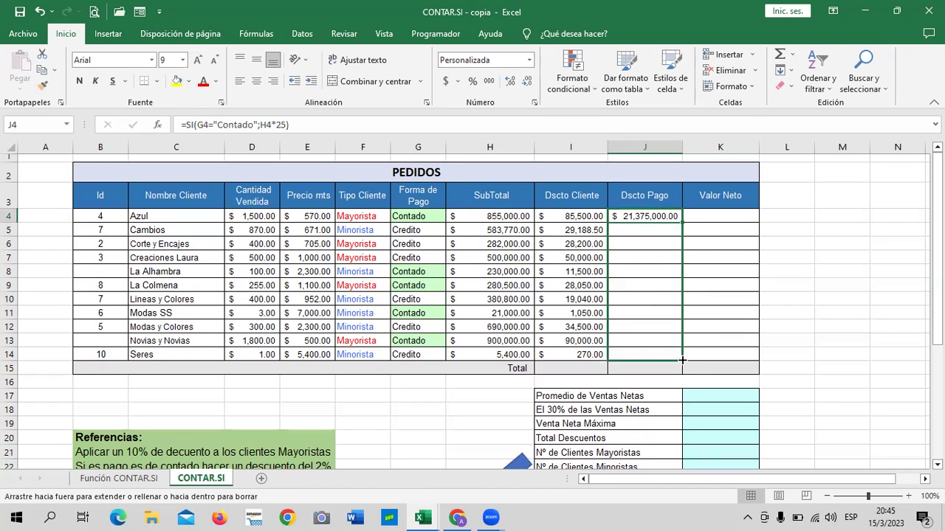
click(716, 333)
drag(653, 230, 642, 347)
key(Delete)
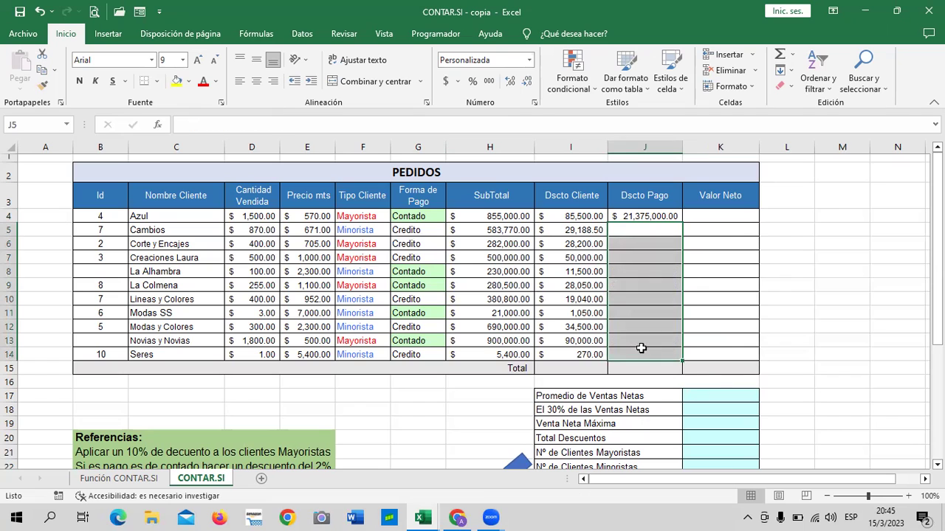
Change J4 to =SI(G4="Contado";H4*2%;H4*1%), giving $17,100.00
click(665, 214)
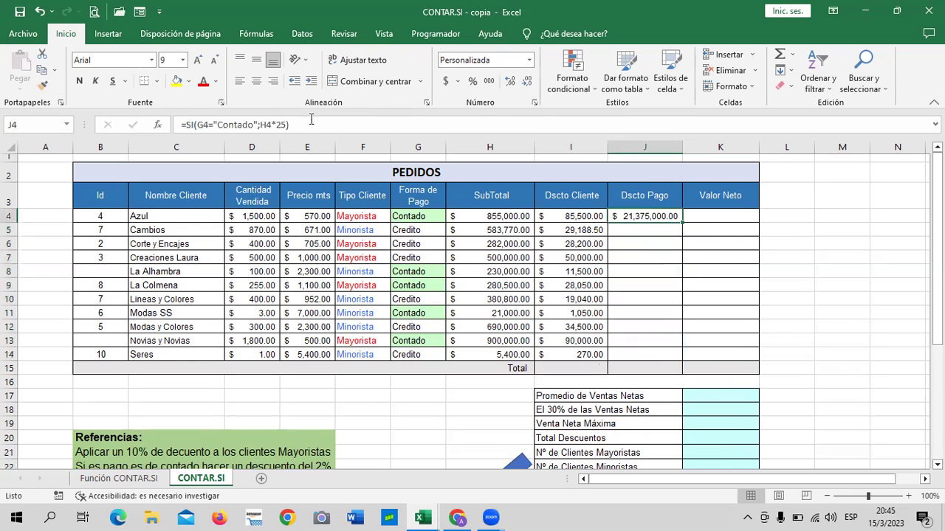
click(285, 125)
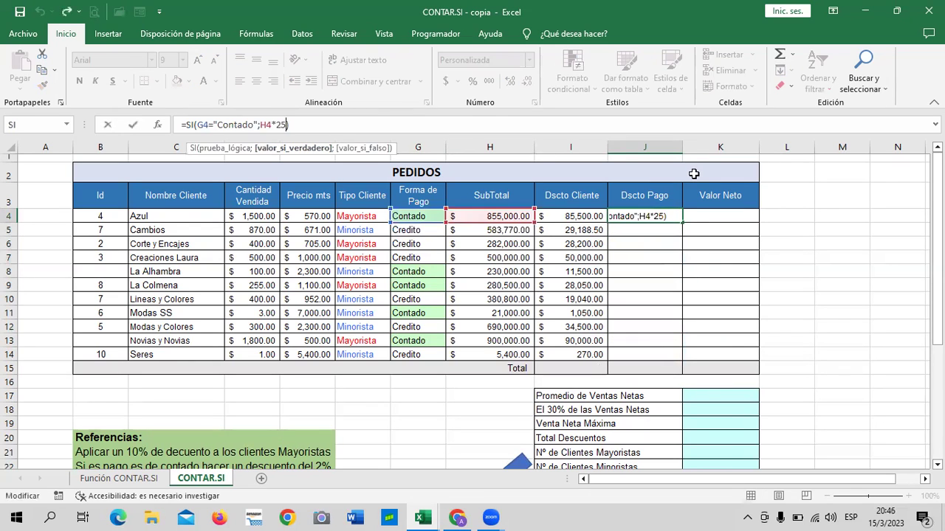
text(;)
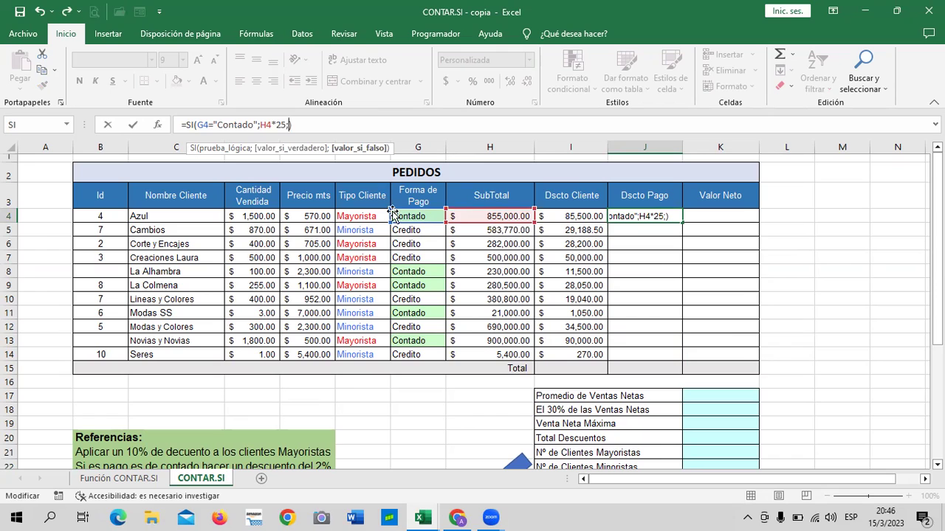
click(506, 216)
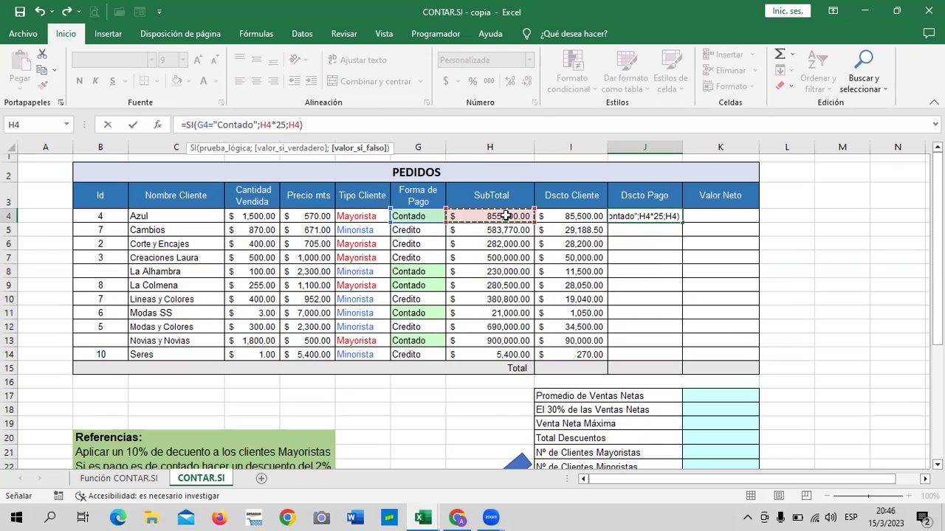
text(*)
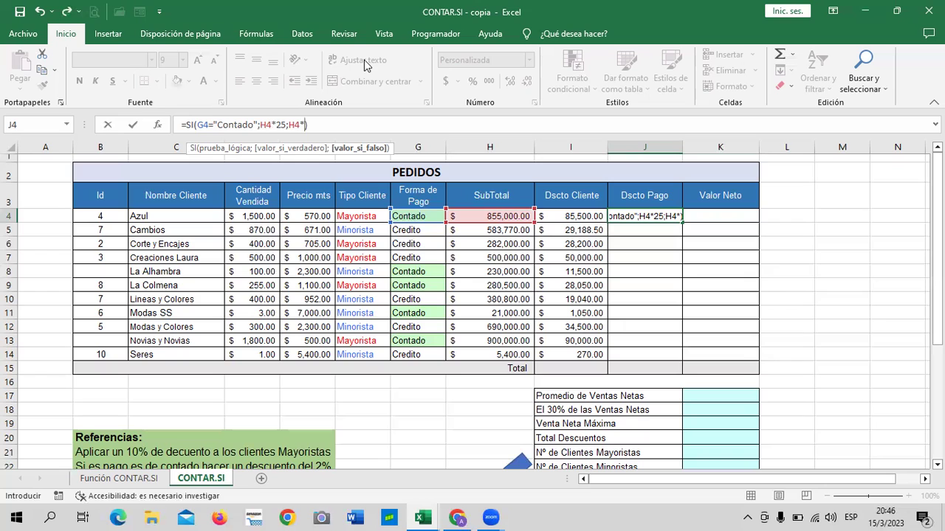
click(284, 126)
key(BackSpace)
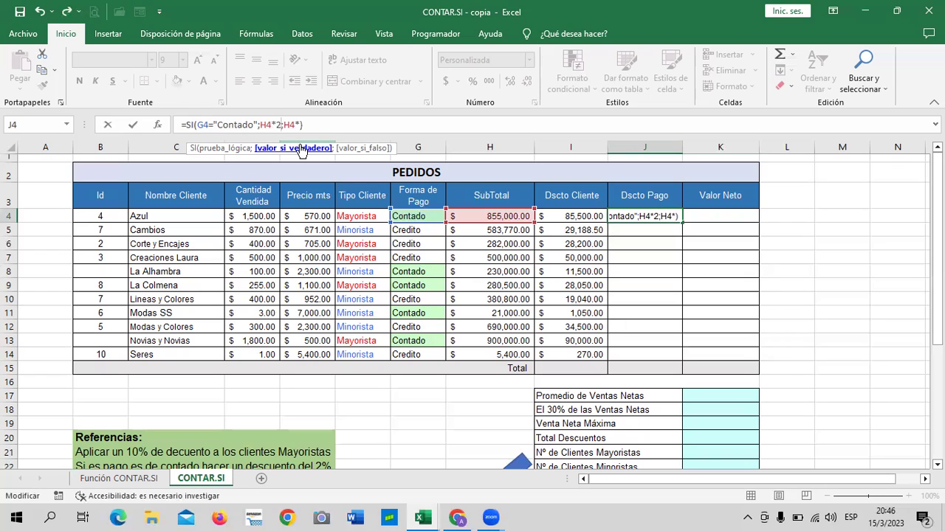
text(%)
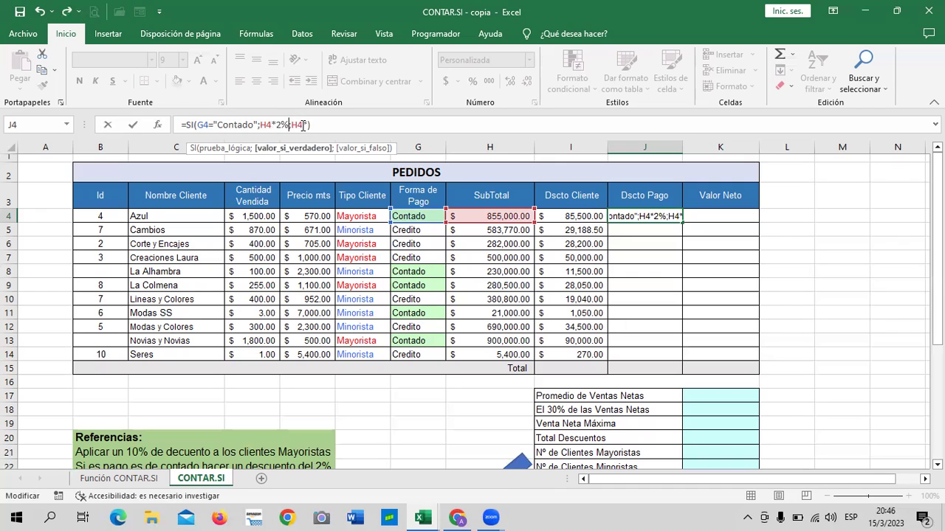
click(307, 125)
text(1)
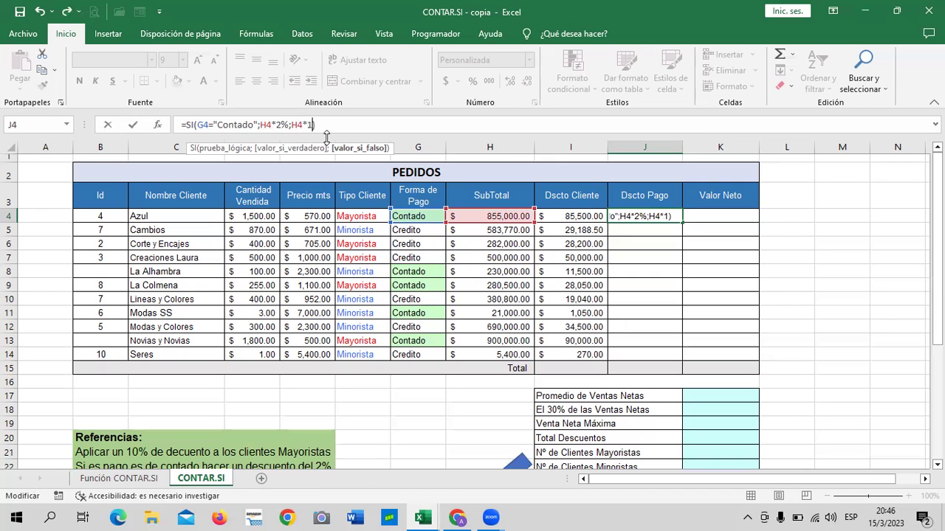
text(%)
key(Return)
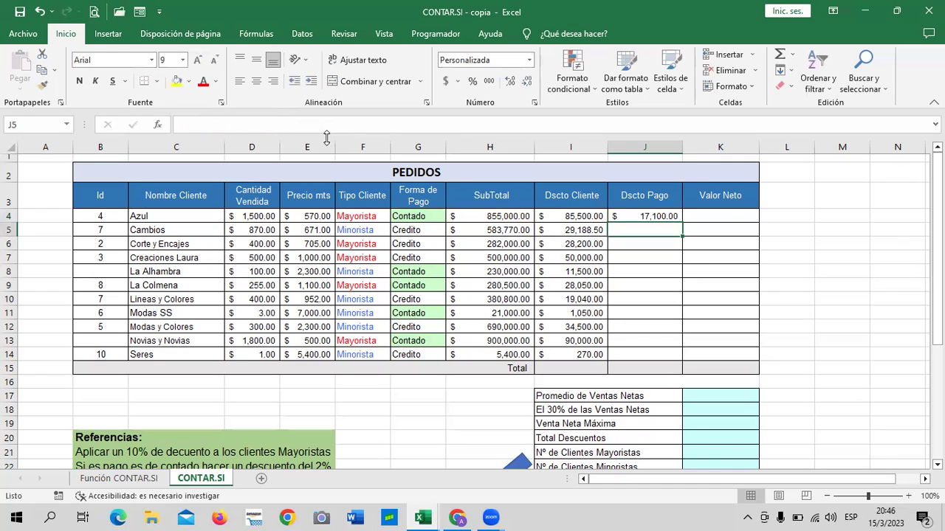
Copy J4's payment discount formula down to J14 and spot-check J12, J14 and J4
click(671, 216)
drag(683, 223, 685, 361)
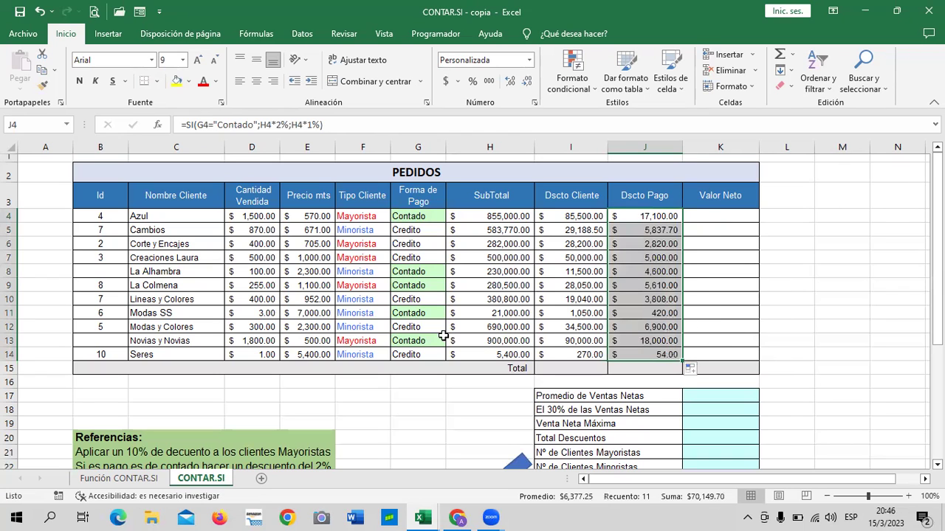
click(405, 327)
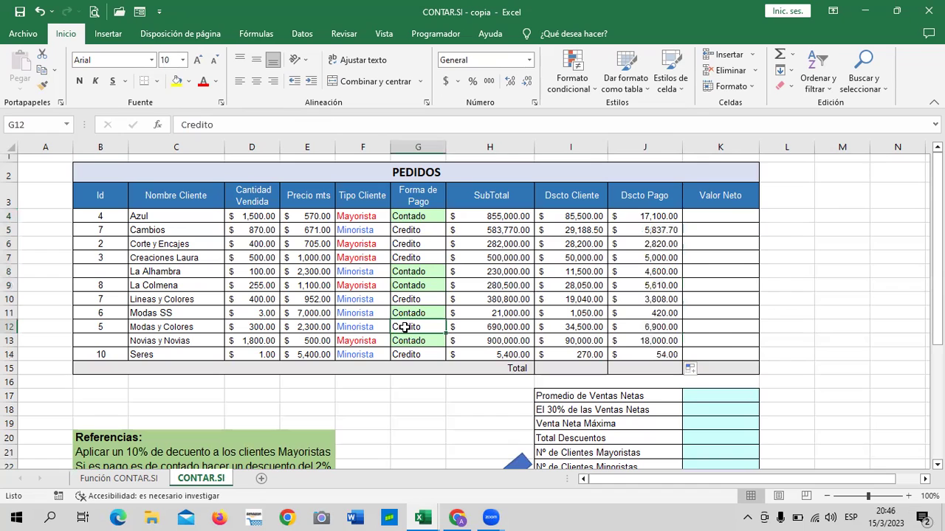
click(626, 326)
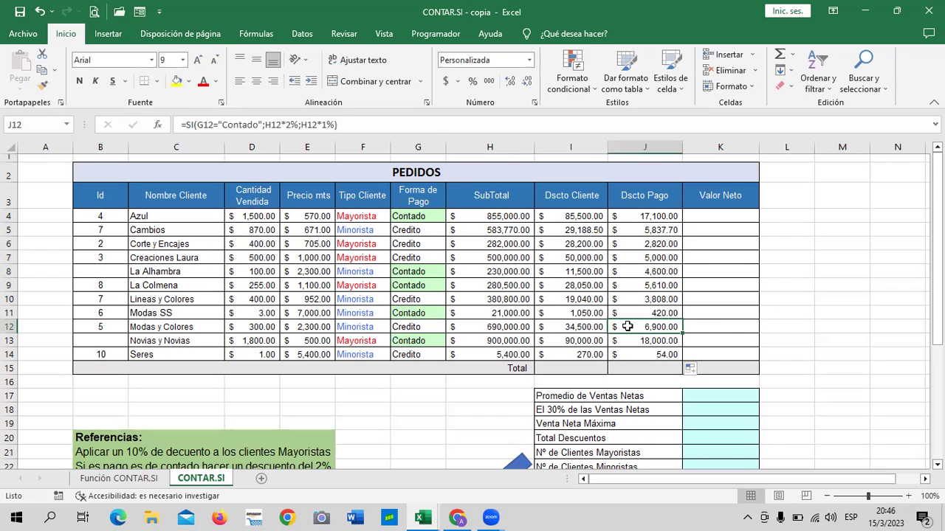
click(639, 356)
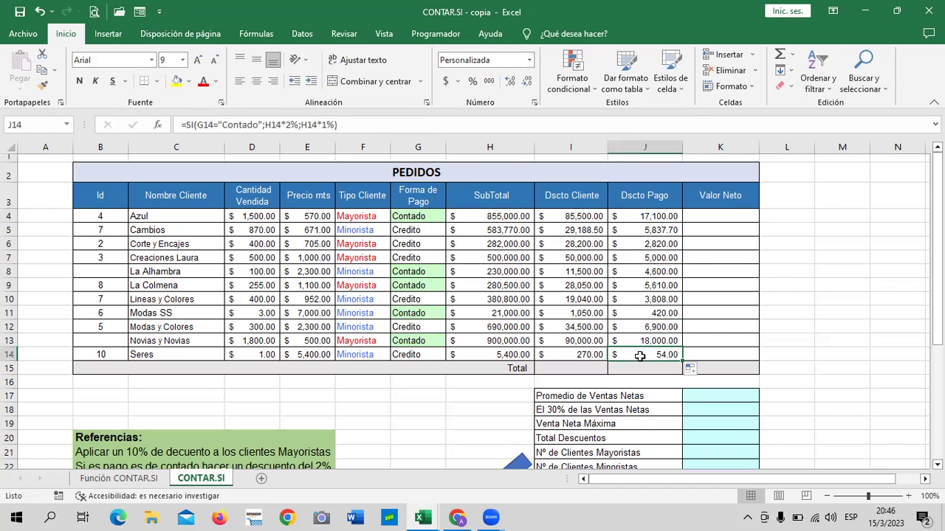
click(653, 218)
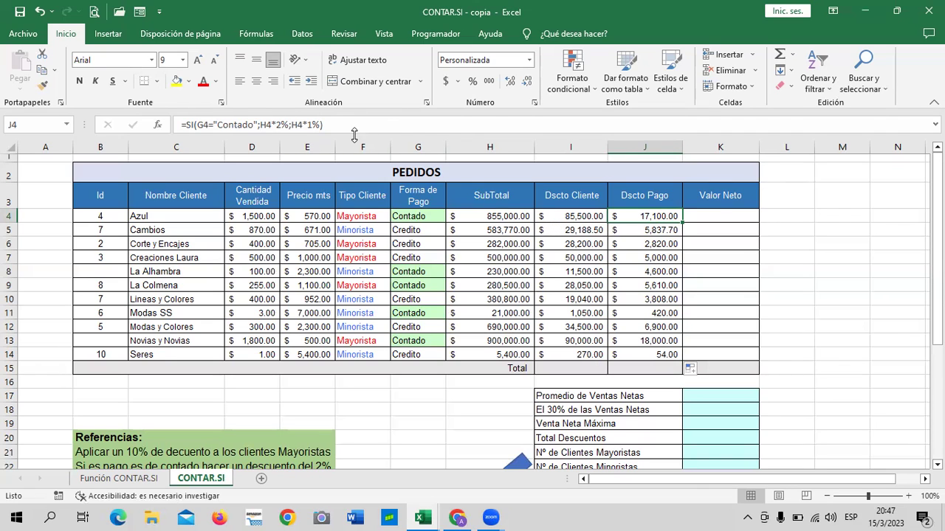
Enter =H4-I4-J4 in K4, giving Azul a net value of $752,400.00
click(731, 215)
text(=)
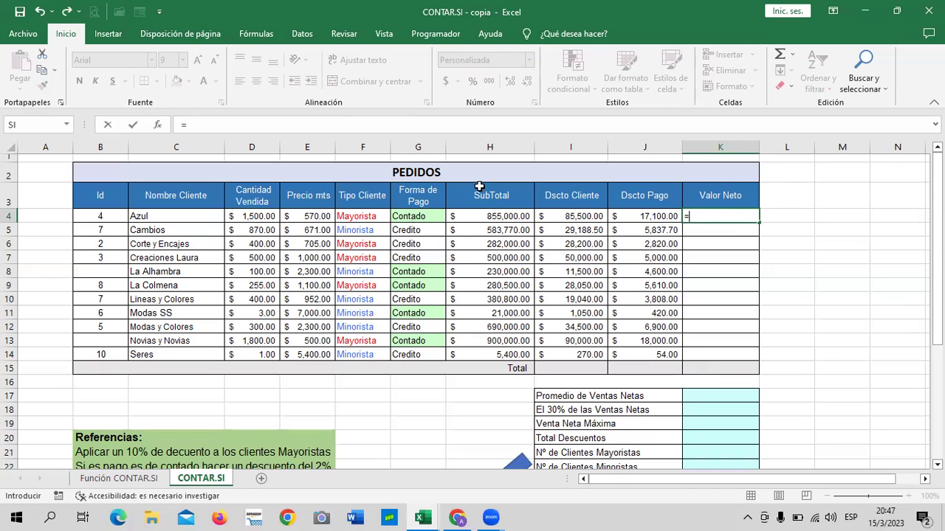
click(480, 216)
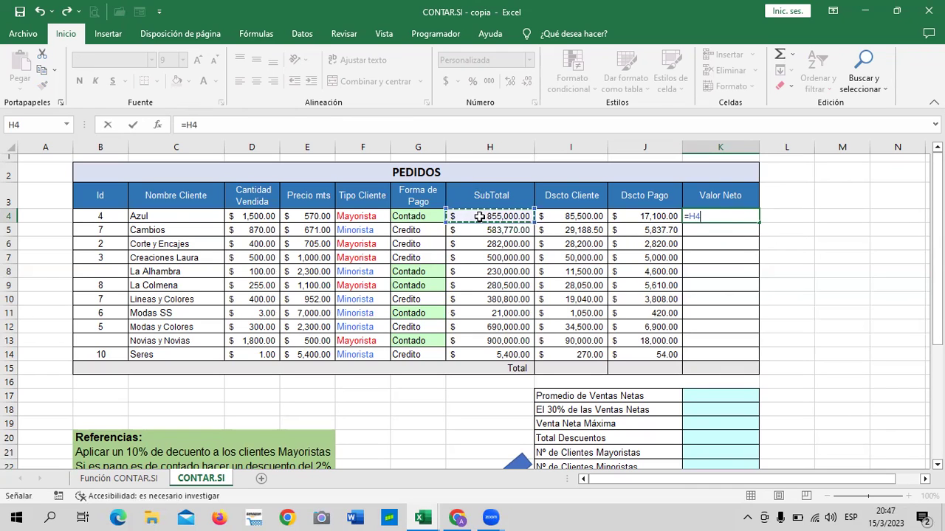
text(-)
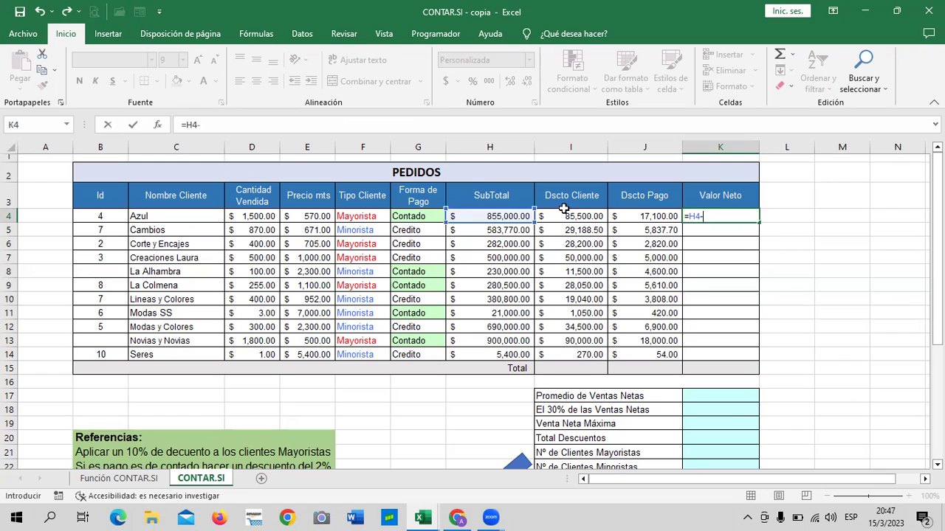
click(573, 215)
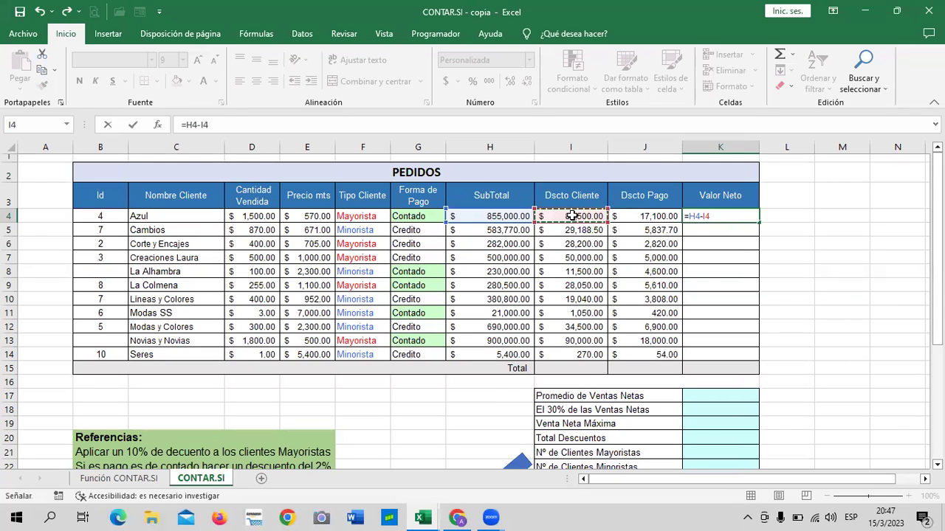
text(-)
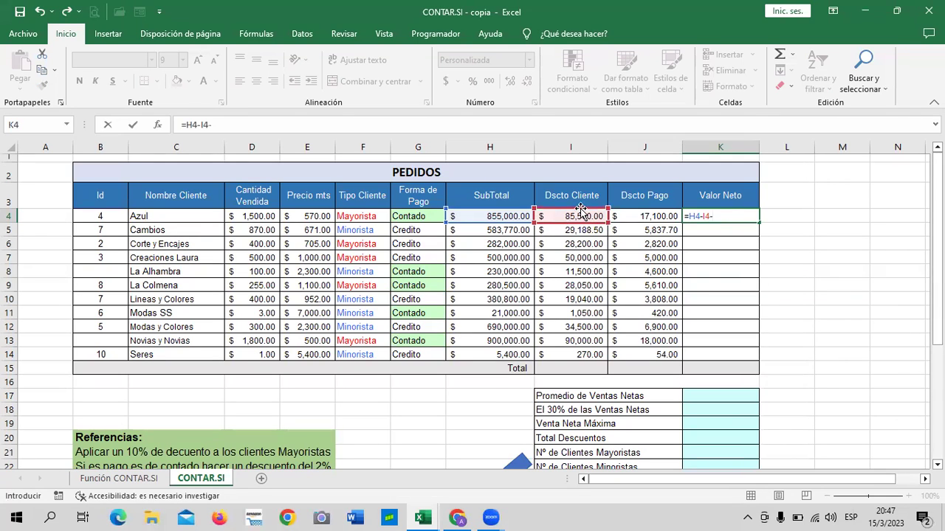
click(628, 217)
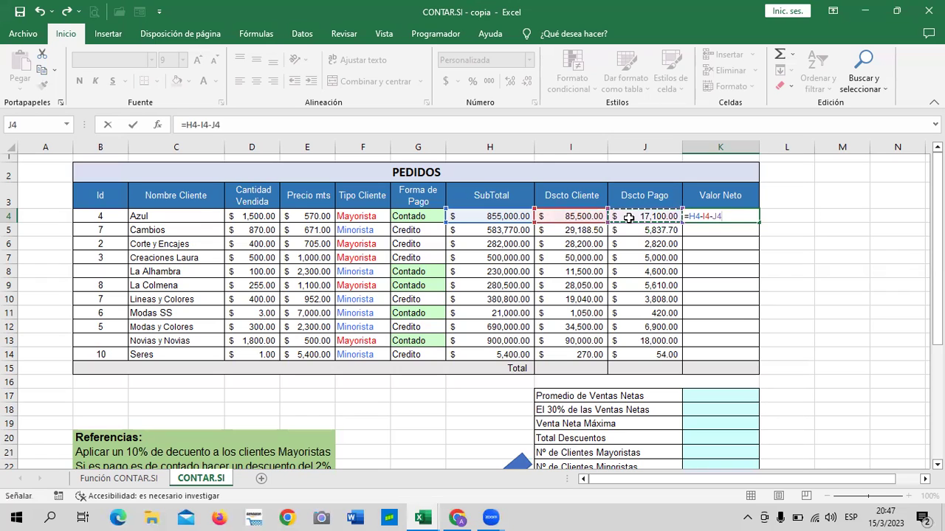
key(Return)
key(Return)
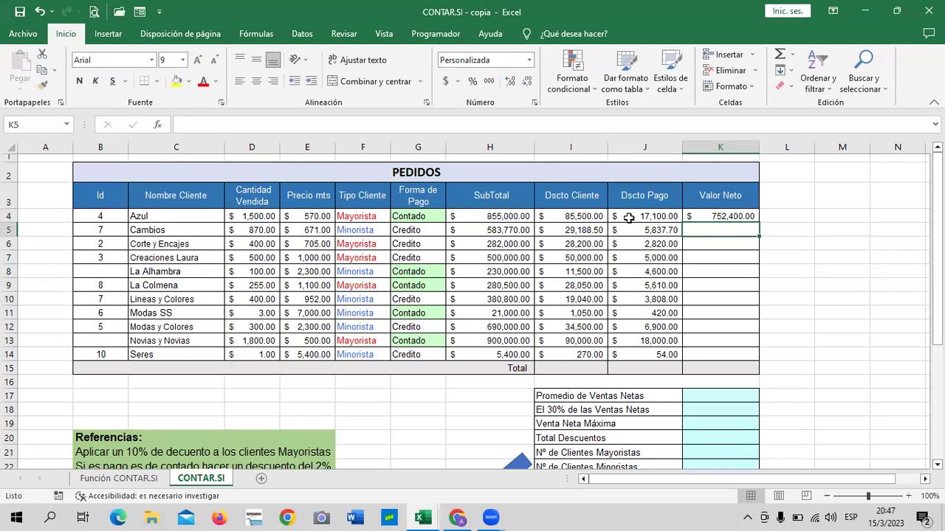
click(502, 217)
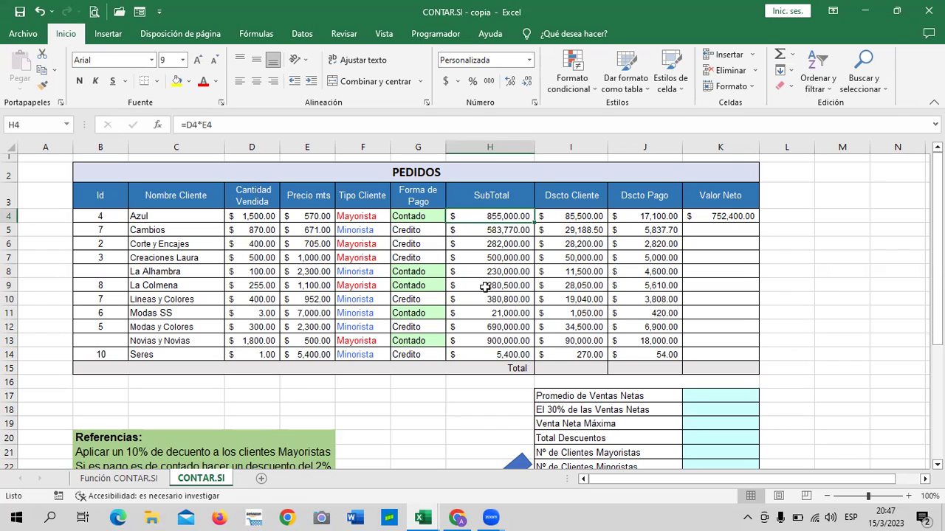
click(726, 216)
Copy K4's Valor Neto formula down to K14, then select the Dscto Cliente total cell I15
drag(758, 222, 764, 354)
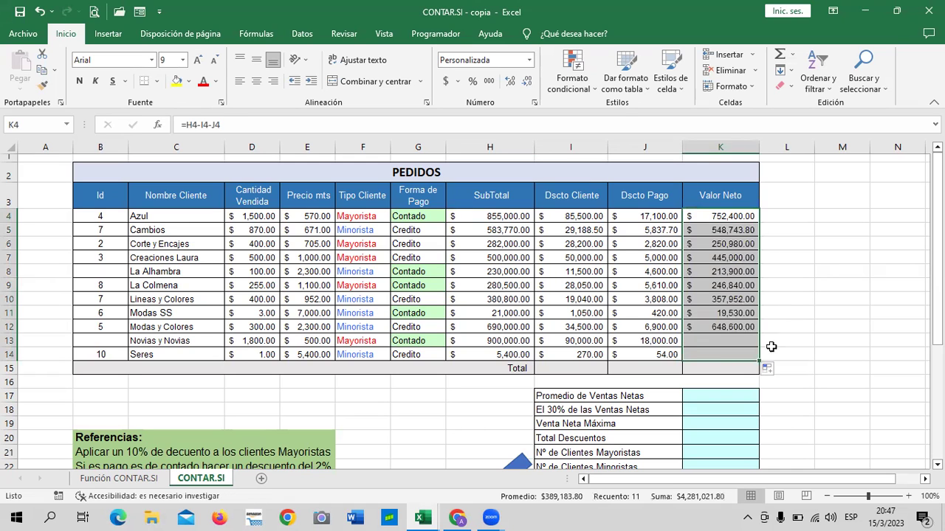
click(787, 331)
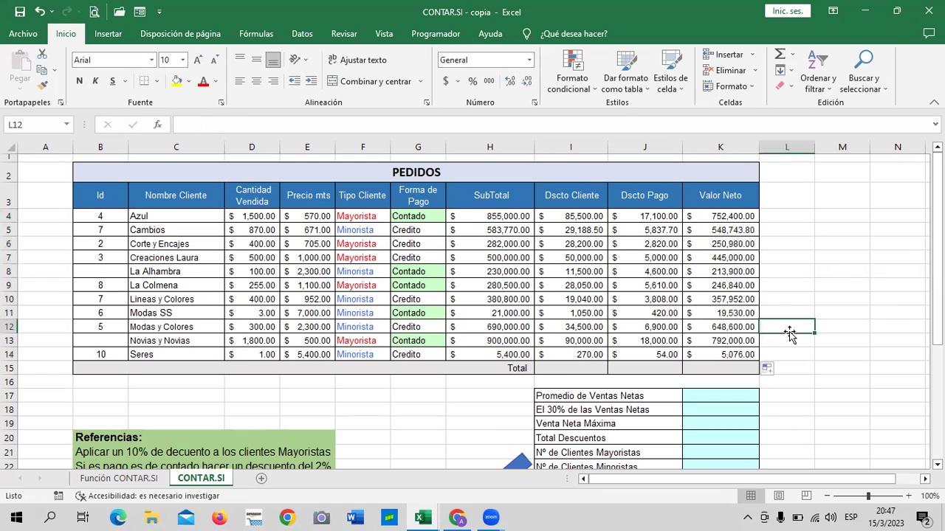
scroll(789, 332, down, 1)
scroll(731, 333, up, 1)
click(561, 368)
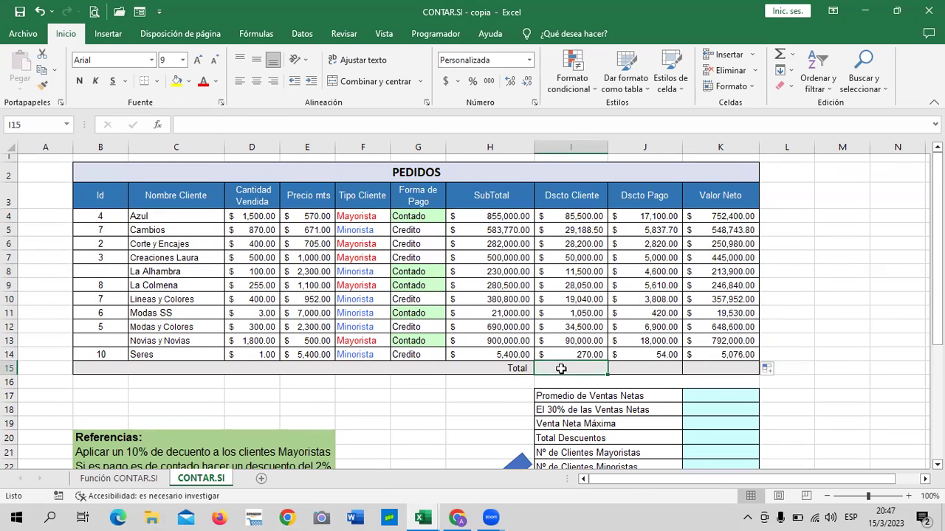
scroll(639, 330, down, 4)
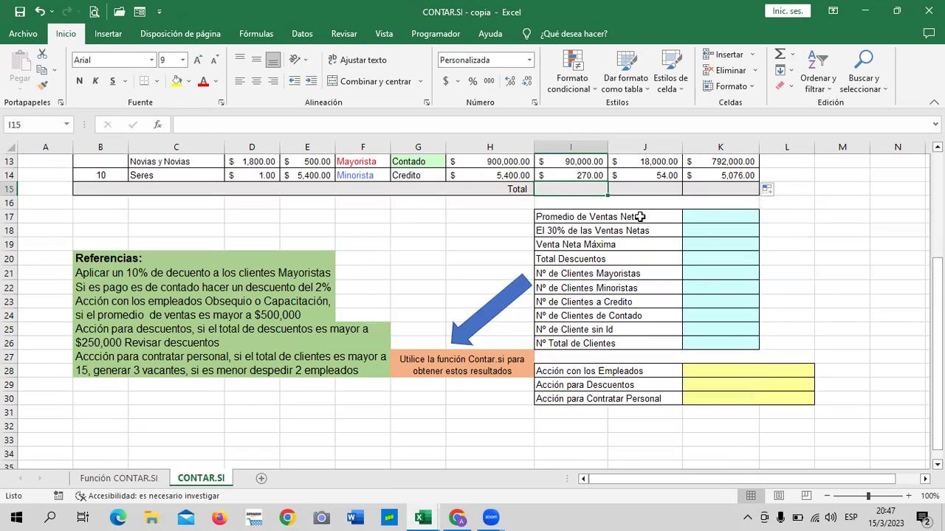
scroll(674, 274, up, 1)
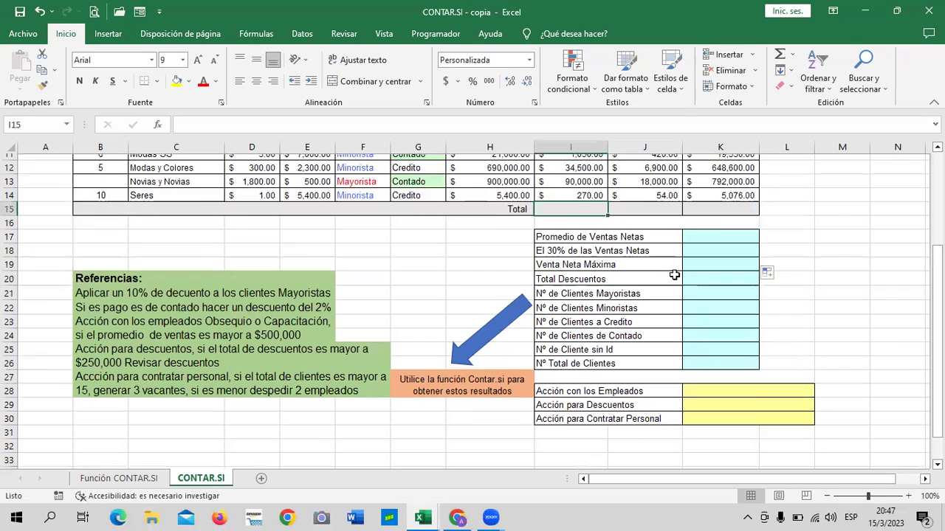
scroll(675, 275, up, 1)
scroll(675, 275, up, 2)
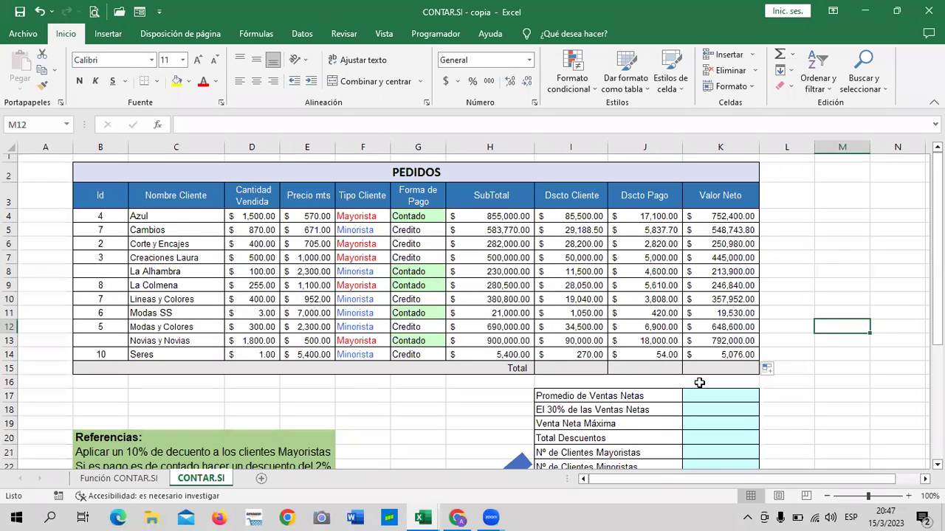
click(584, 367)
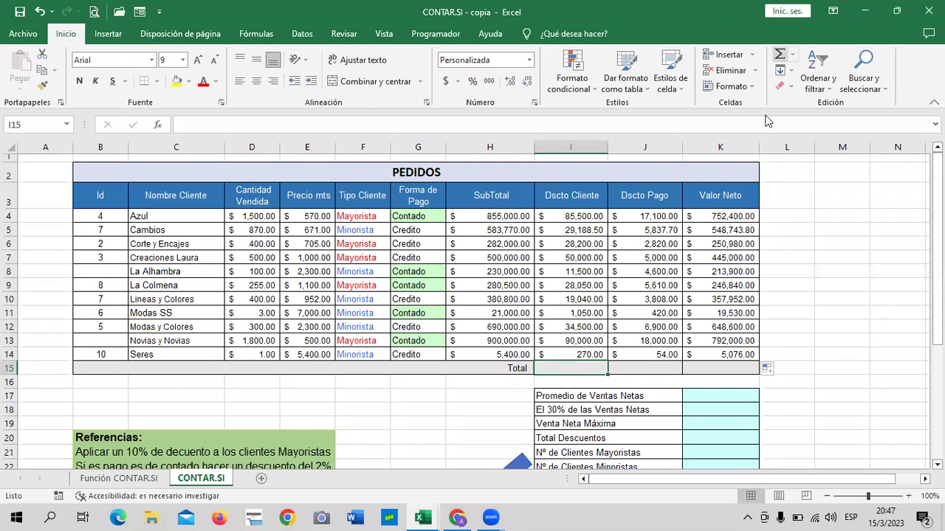
AutoSum Dscto Cliente, Dscto Pago and Valor Neto in row 15: $377,298.50, $70,149.70, $4,281,021.80
click(853, 359)
click(589, 368)
click(780, 58)
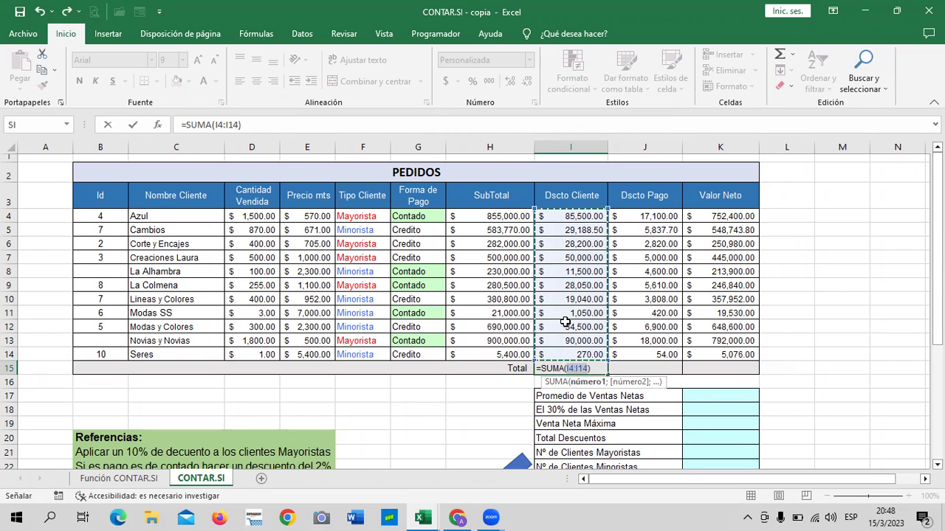
key(Return)
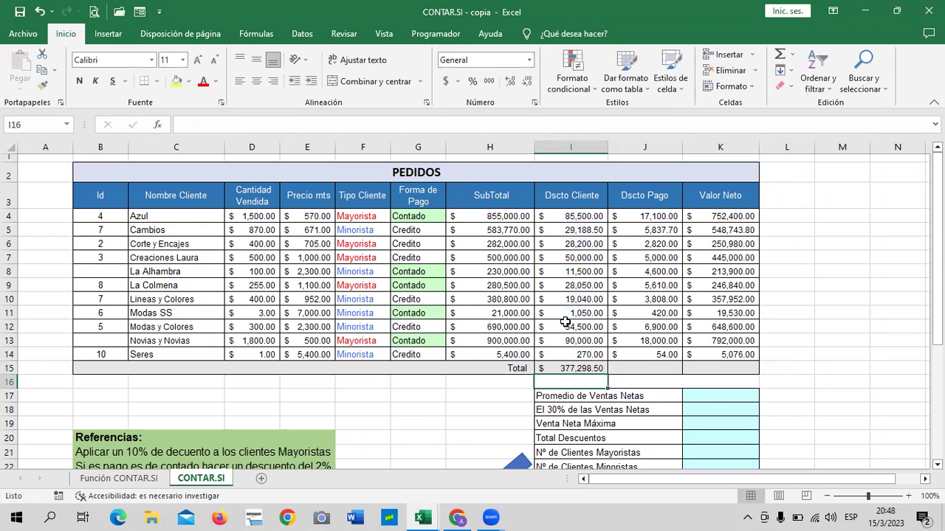
click(633, 366)
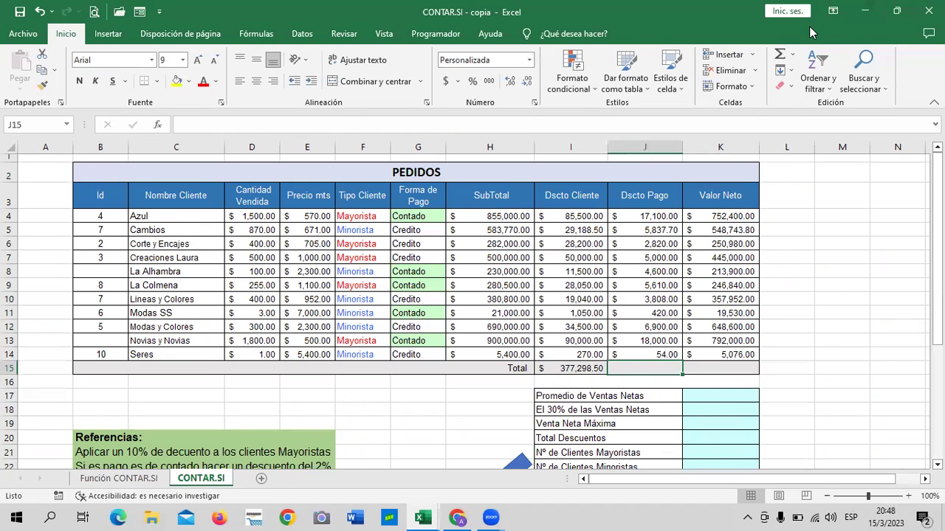
key(alt+equal)
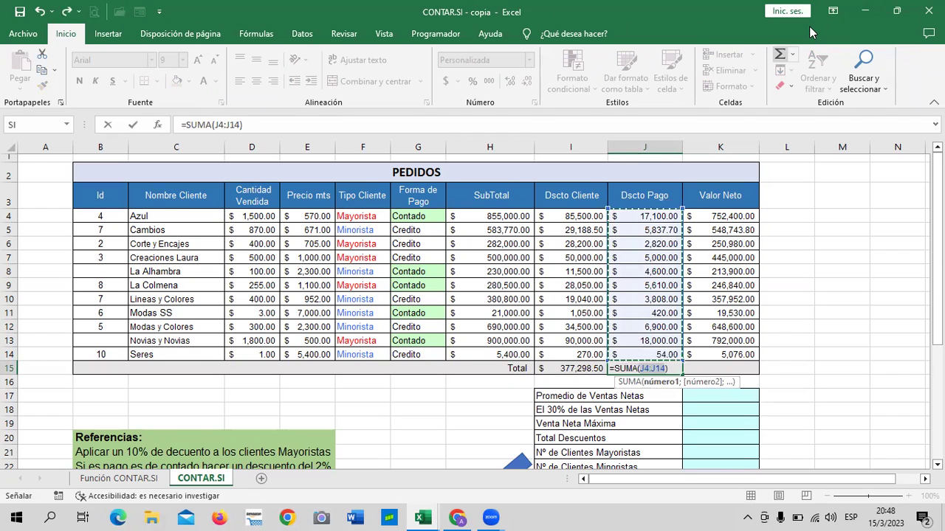
key(Return)
click(727, 370)
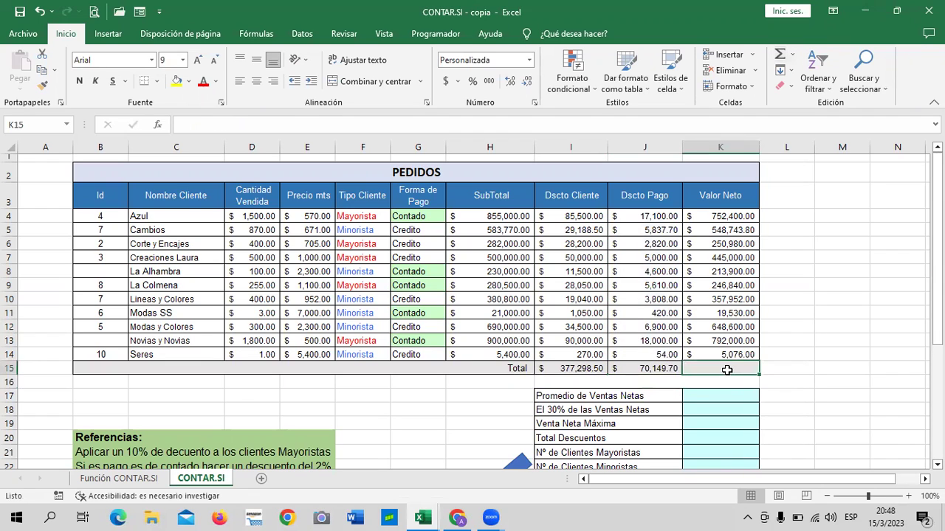
click(779, 58)
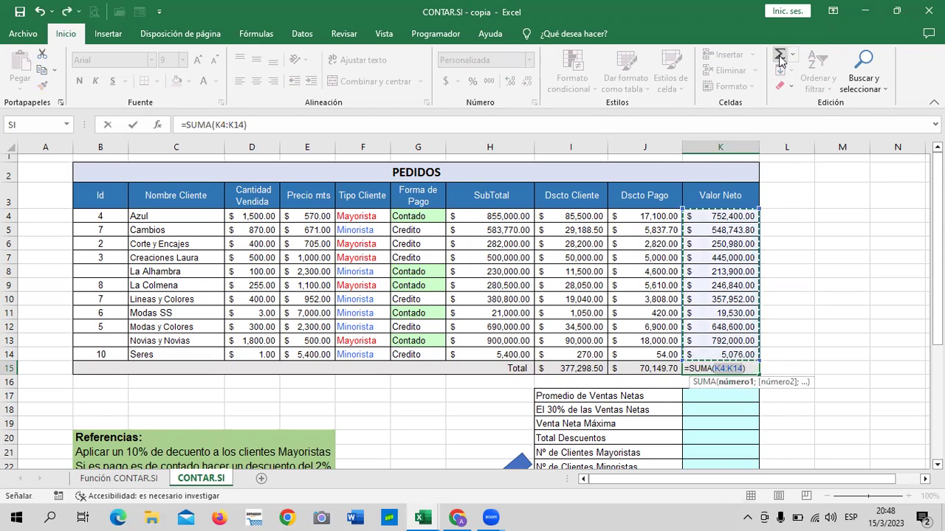
key(Return)
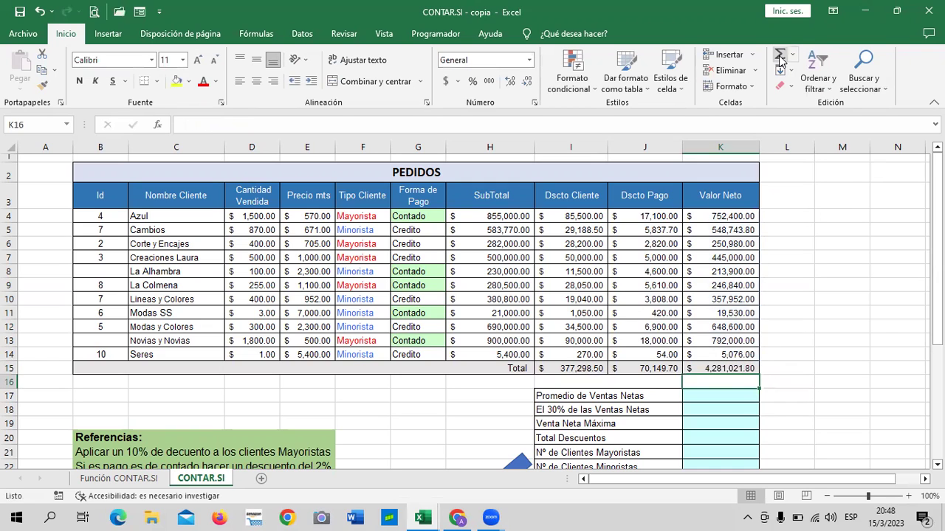
click(812, 357)
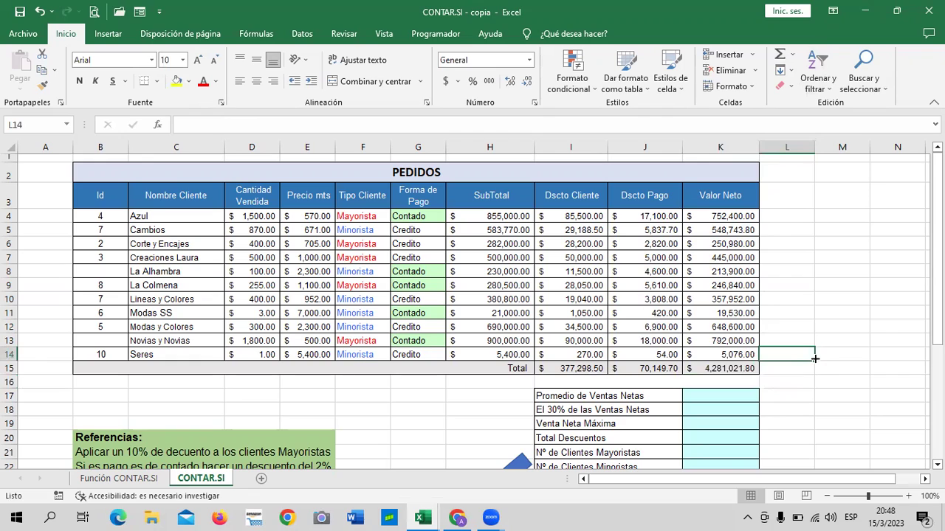
Scroll to the summary area and select K17 beside Promedio de Ventas Netas
scroll(828, 361, down, 2)
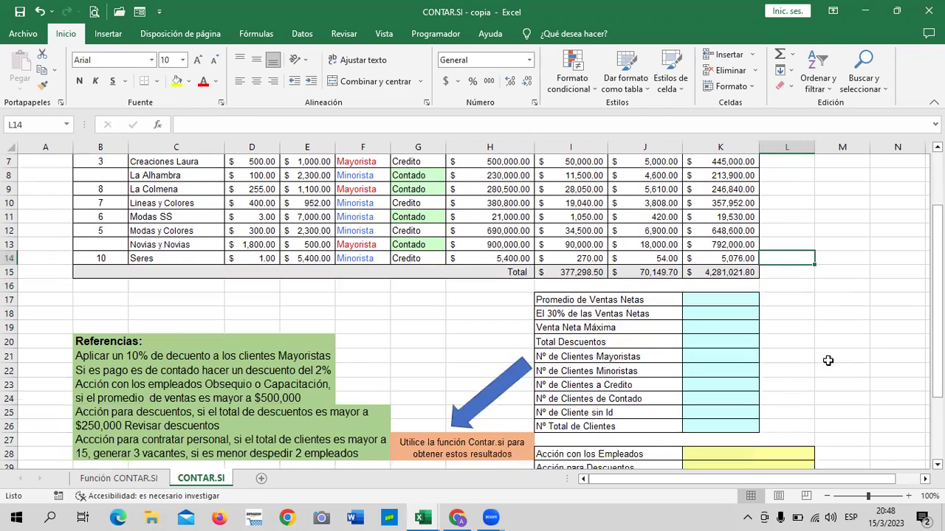
scroll(827, 360, down, 1)
scroll(827, 360, up, 2)
scroll(823, 360, down, 1)
click(626, 299)
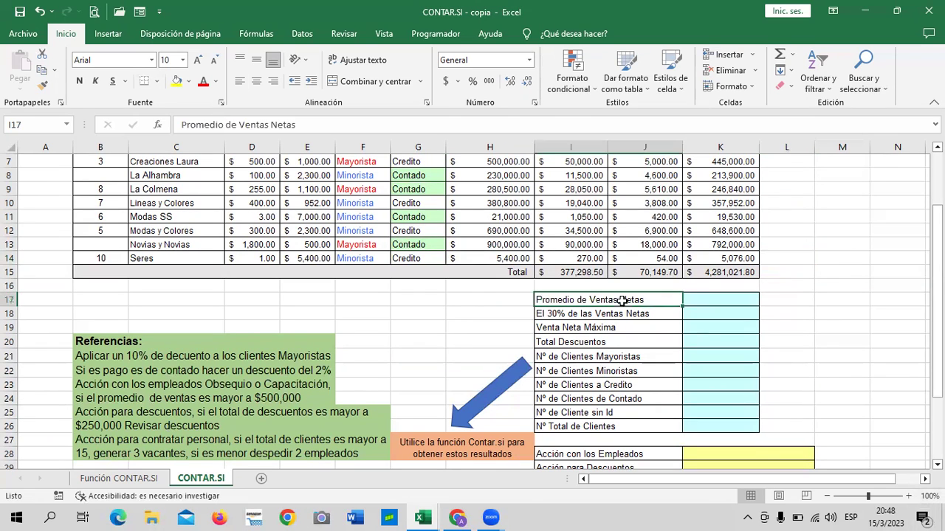
click(702, 299)
scroll(702, 299, up, 2)
scroll(702, 299, down, 2)
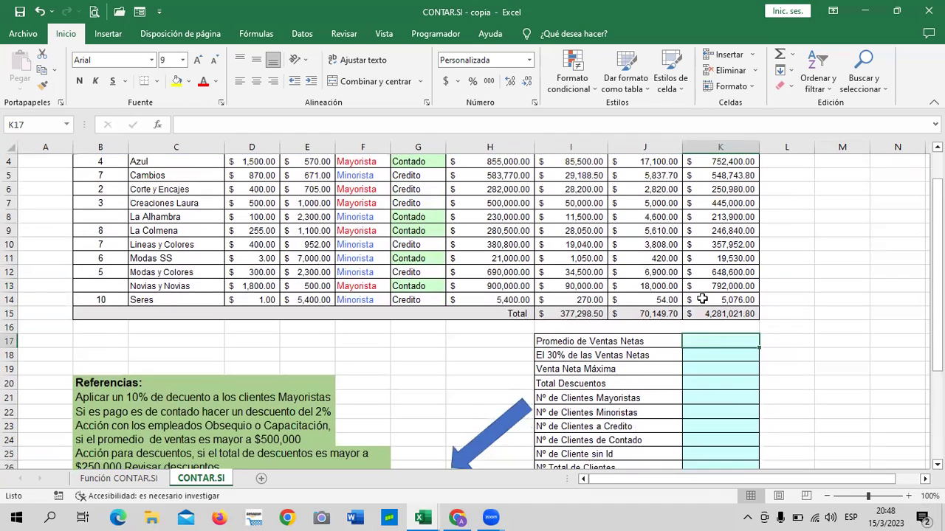
Enter =PROMEDIO(K4:K14) in K17, showing $389,183.80
text(=)
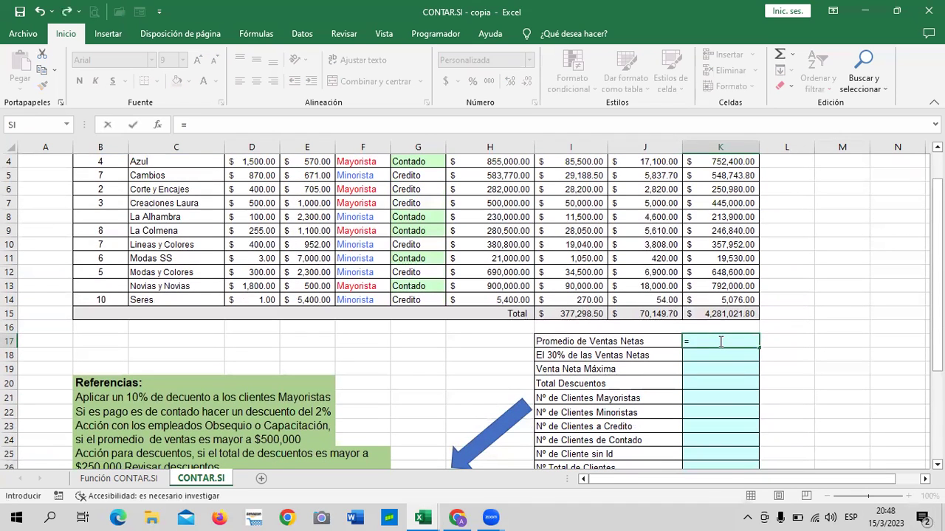
text(prome)
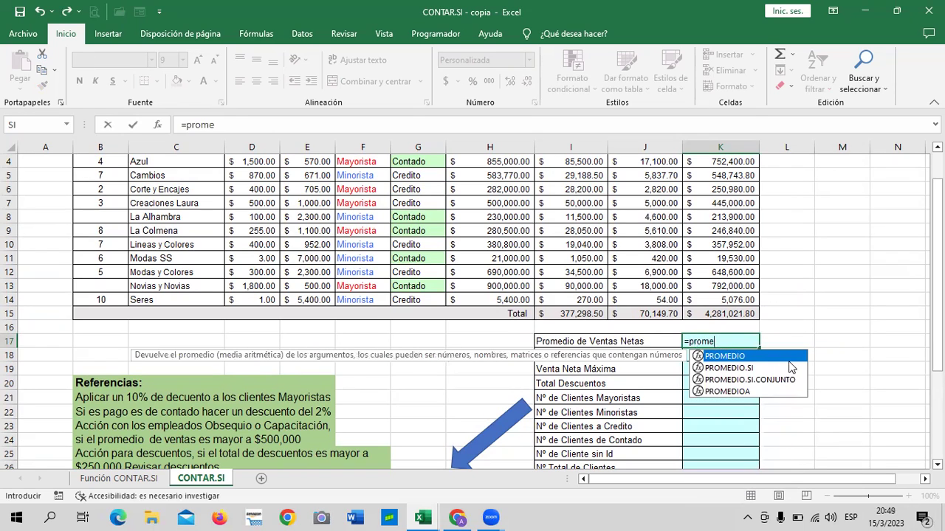
double_click(794, 357)
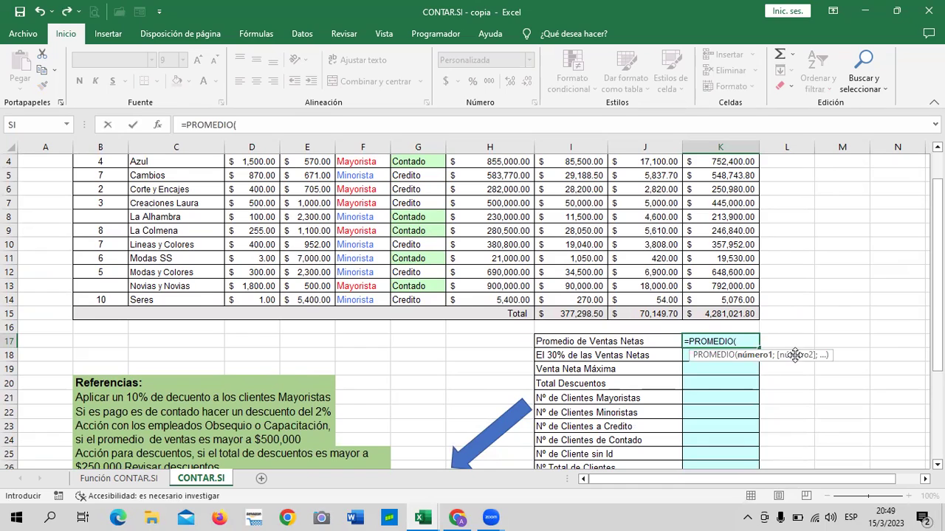
drag(936, 295, 936, 300)
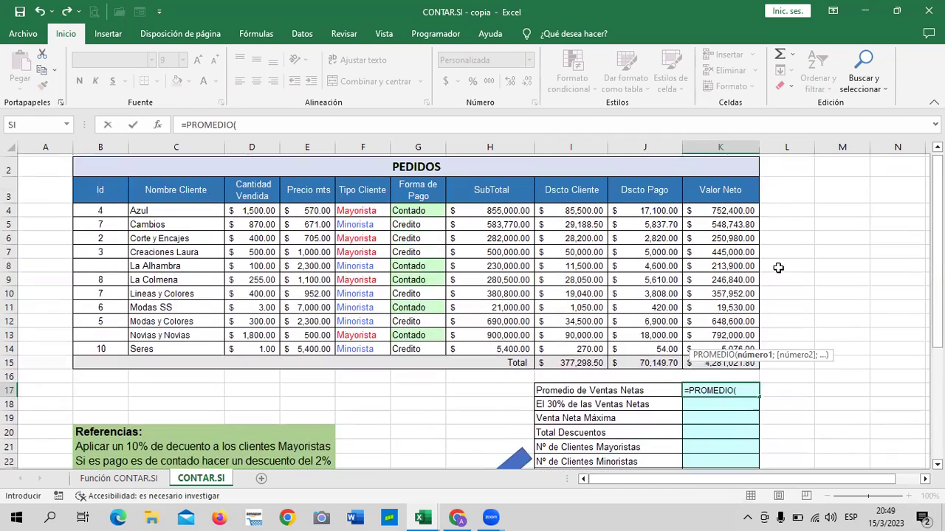
scroll(778, 261, up, 1)
drag(734, 217, 710, 355)
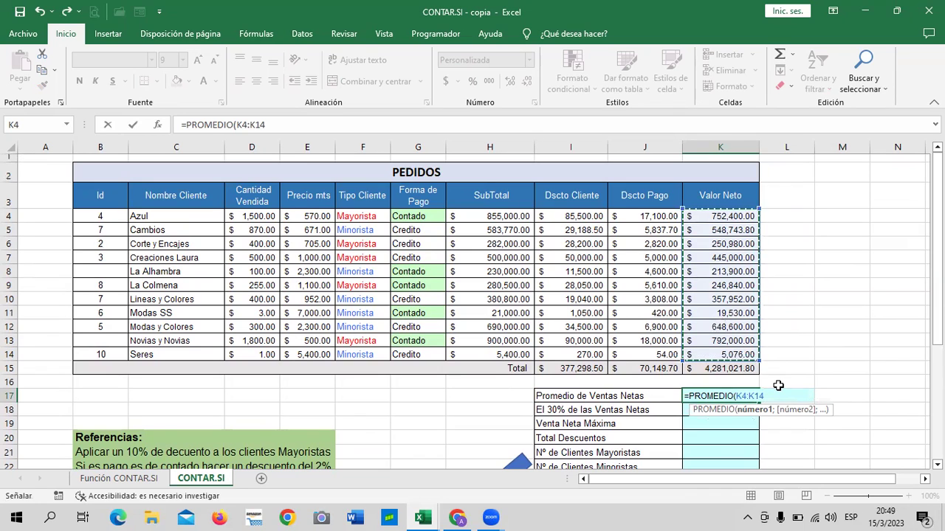
text())
key(Return)
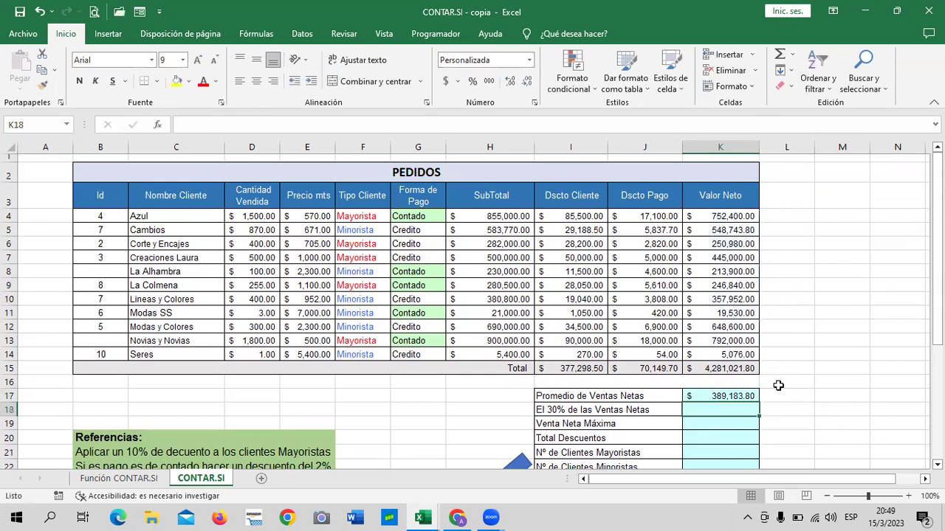
click(737, 396)
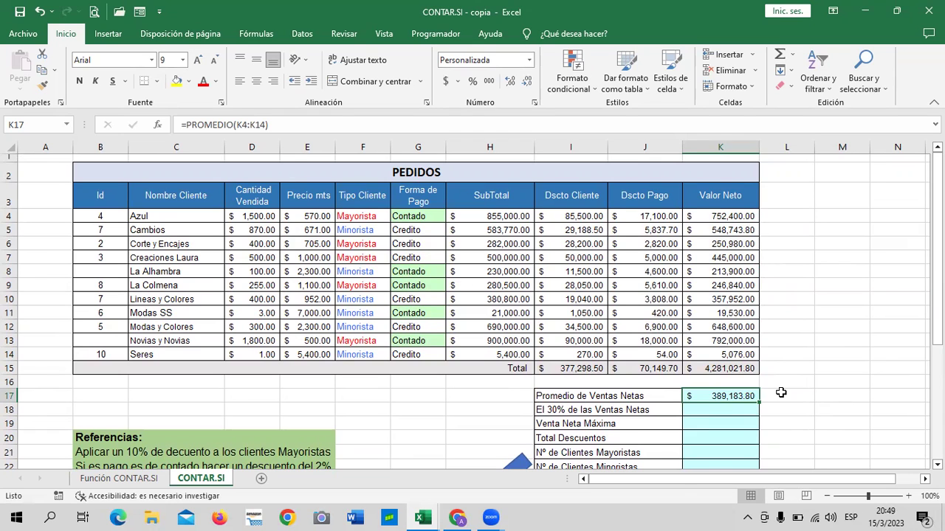
scroll(781, 392, down, 1)
click(699, 357)
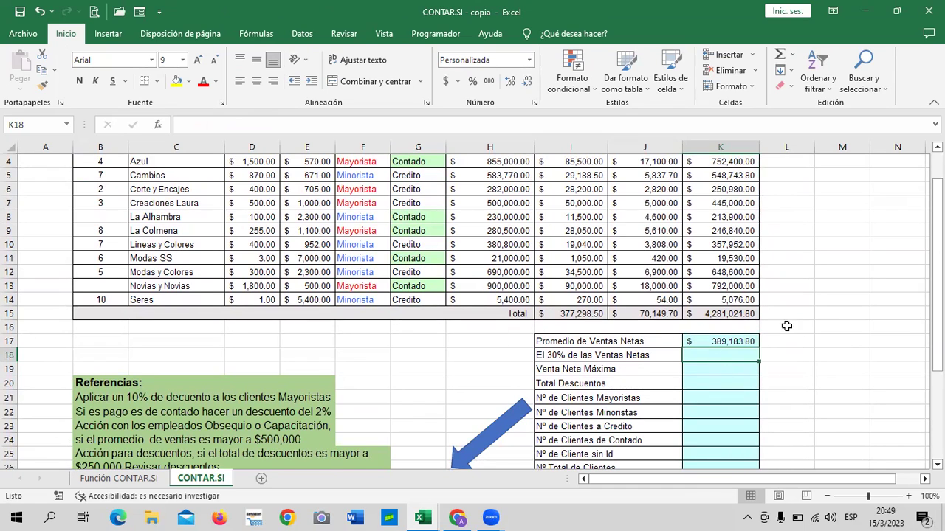
Enter =K15*30% in K18, giving $1,284,306.54
click(740, 314)
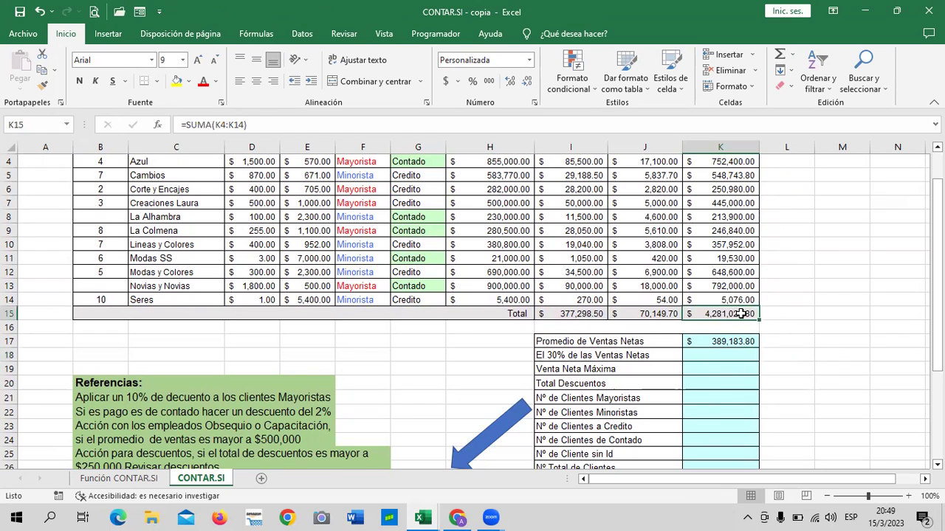
scroll(740, 314, up, 1)
scroll(740, 314, down, 1)
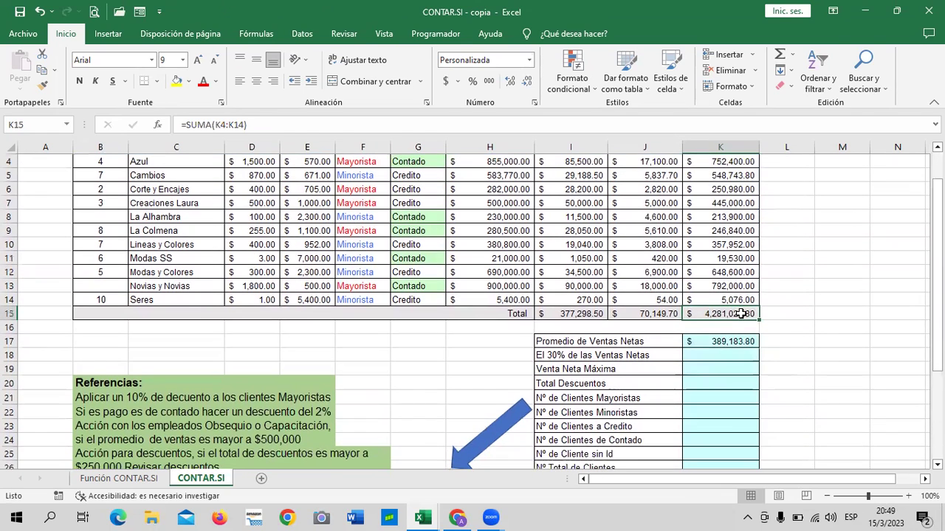
click(720, 355)
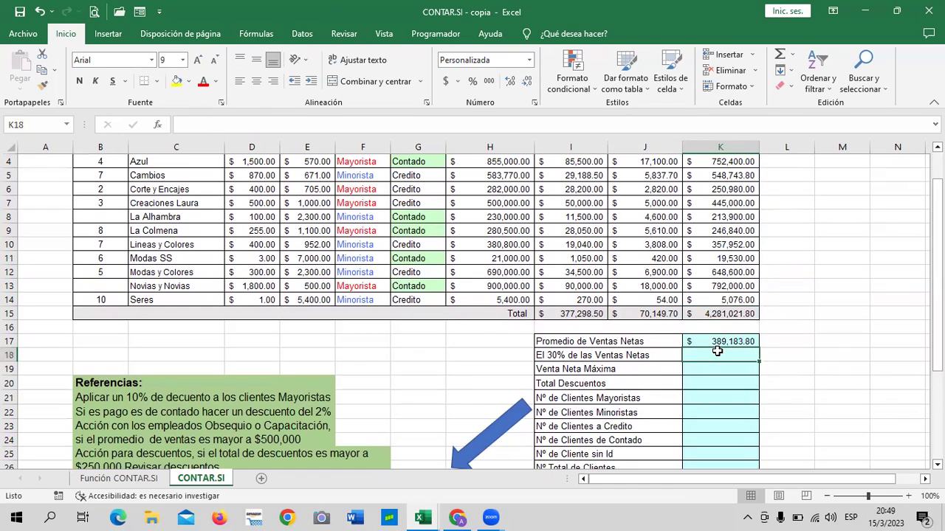
text(=)
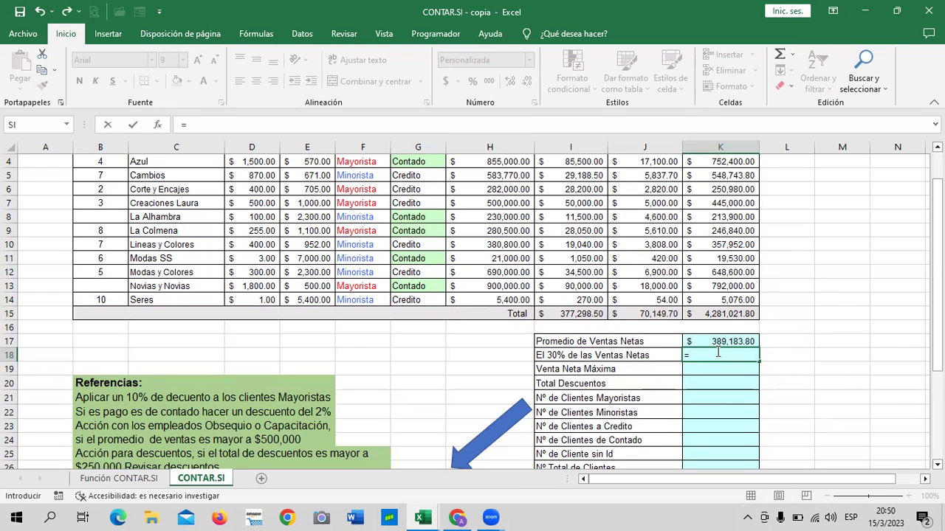
click(730, 314)
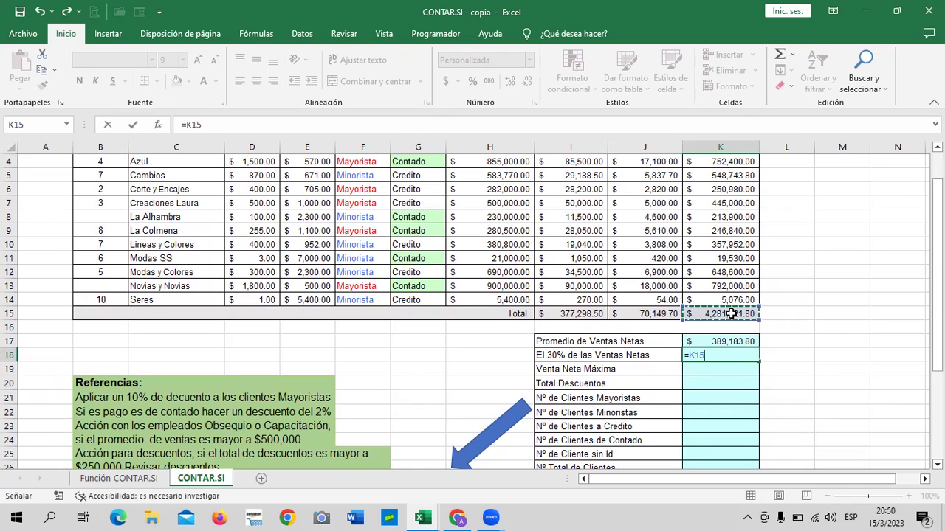
text(*30)
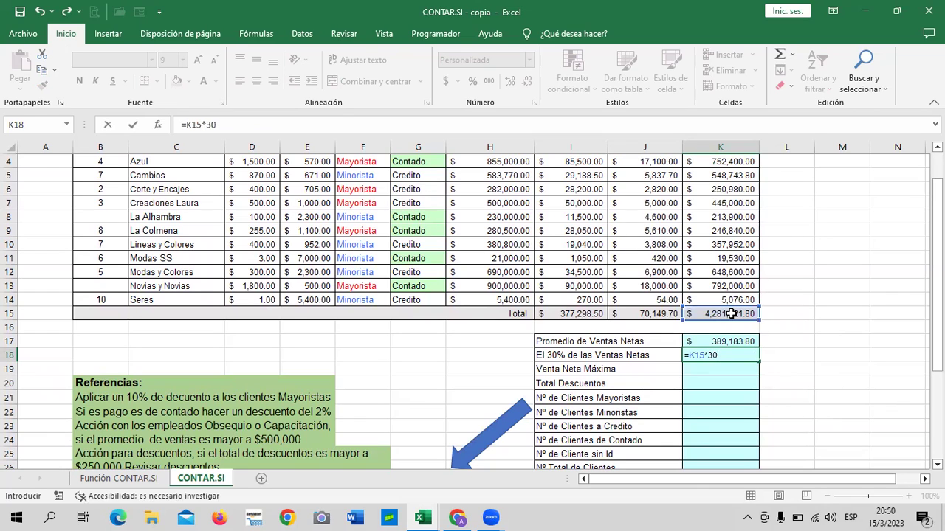
text(%)
key(Return)
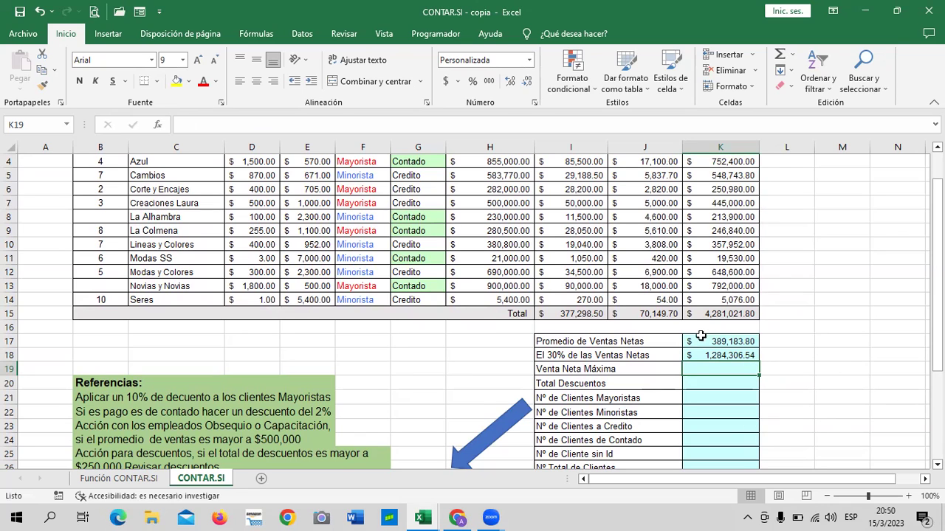
scroll(679, 365, up, 1)
scroll(676, 362, down, 2)
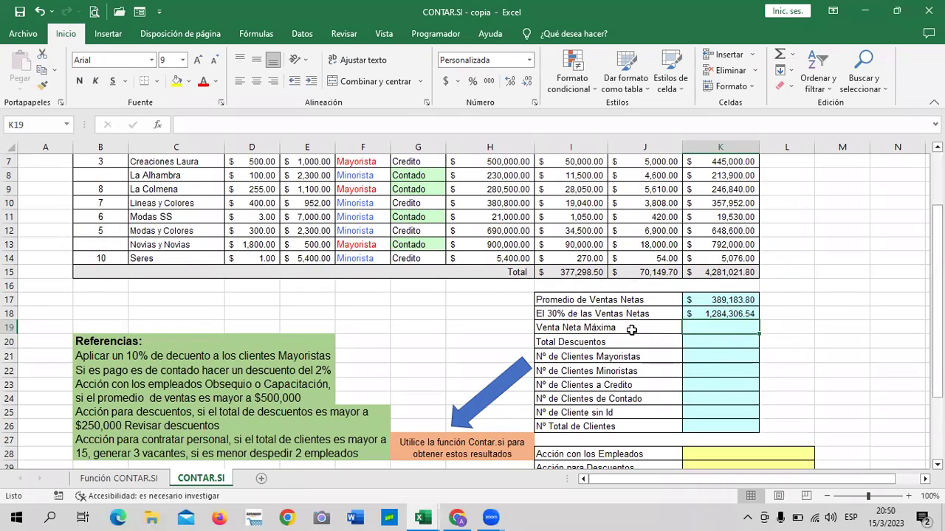
scroll(705, 324, up, 2)
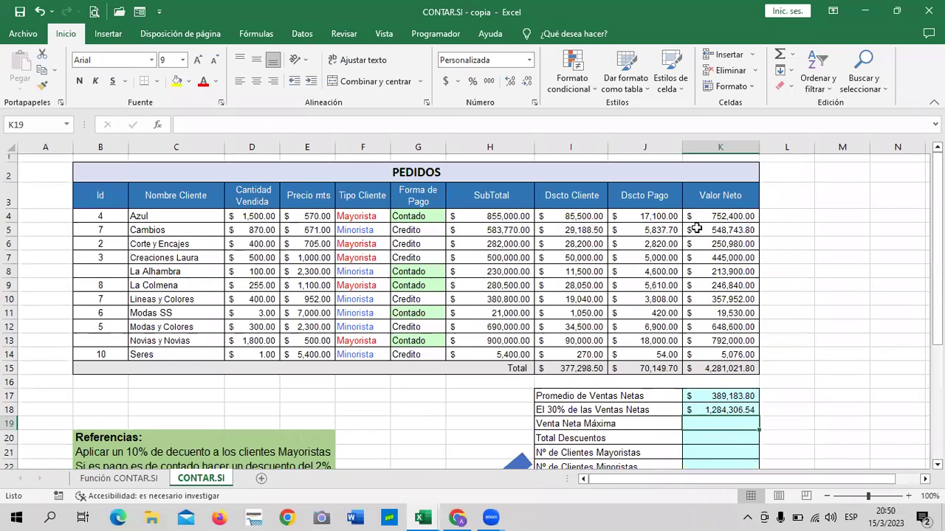
scroll(728, 357, down, 1)
scroll(723, 362, down, 2)
scroll(720, 364, up, 3)
scroll(720, 364, down, 2)
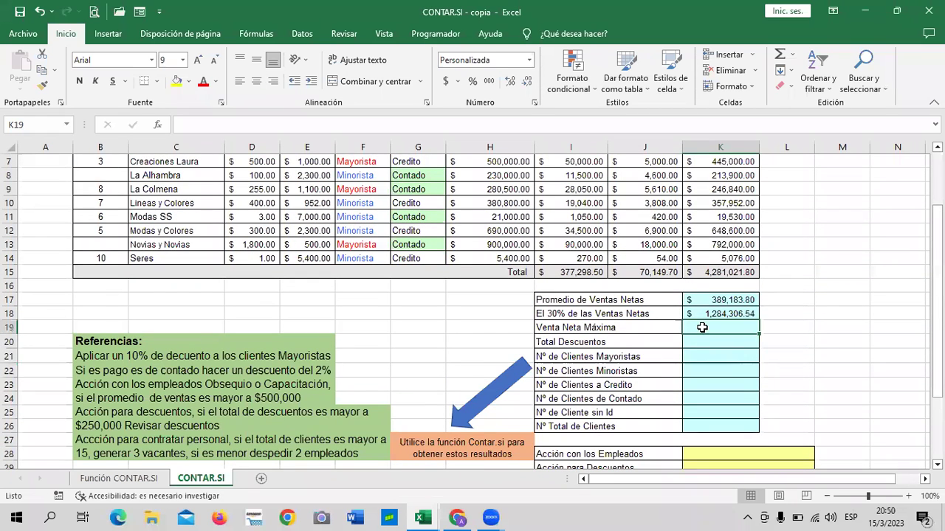
text(=)
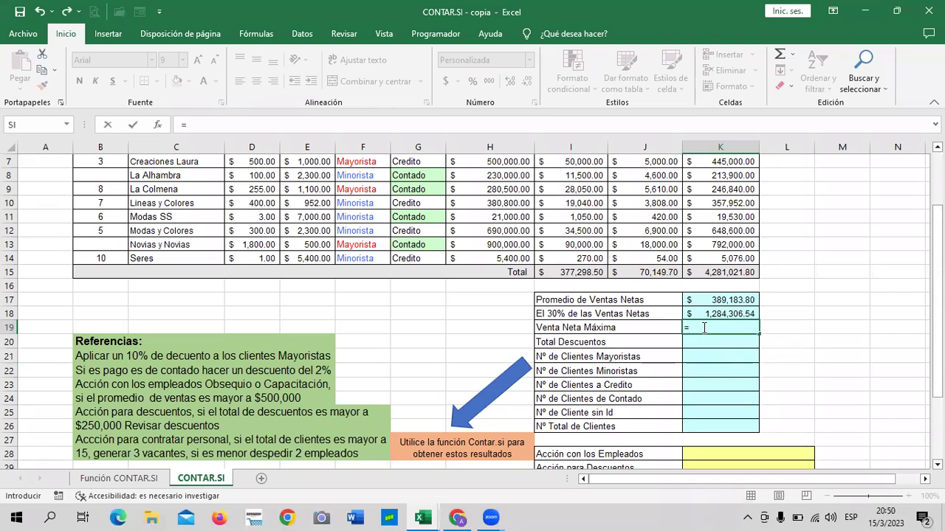
text(mi)
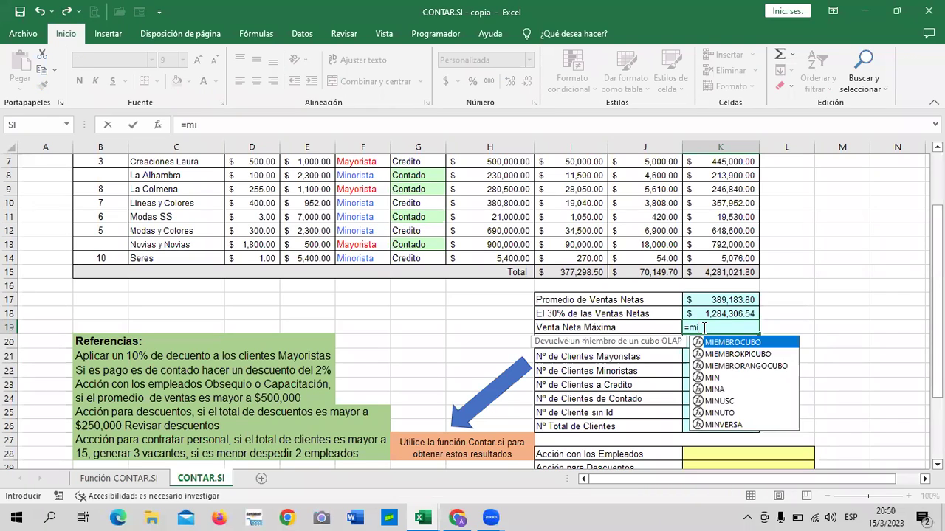
key(BackSpace)
text(a)
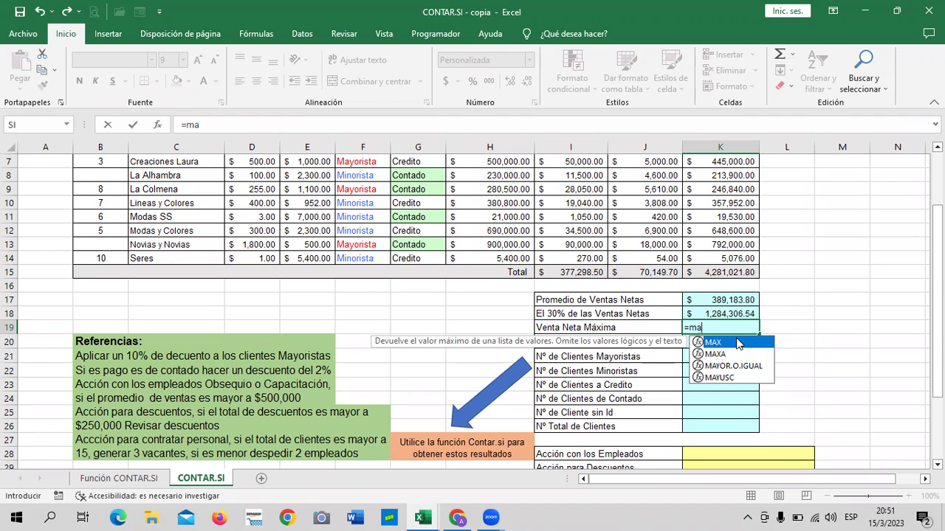
double_click(712, 342)
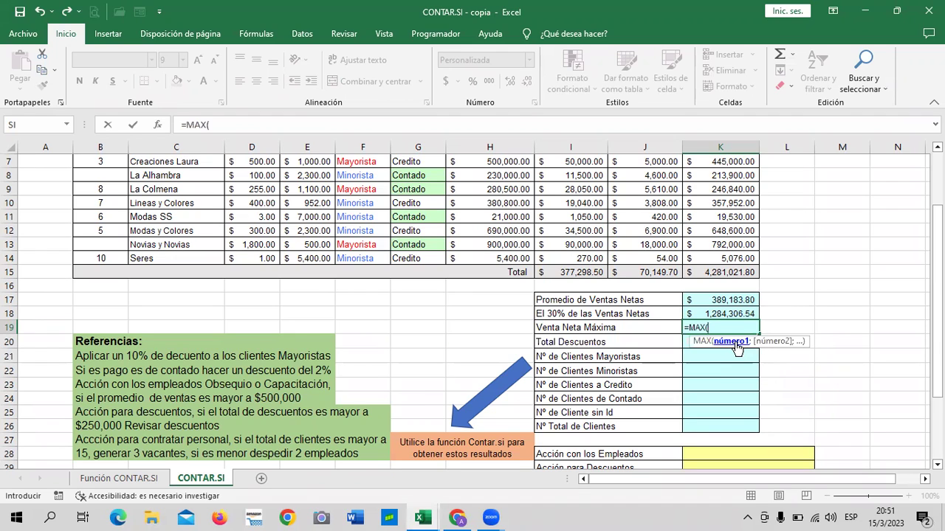
drag(937, 302, 936, 268)
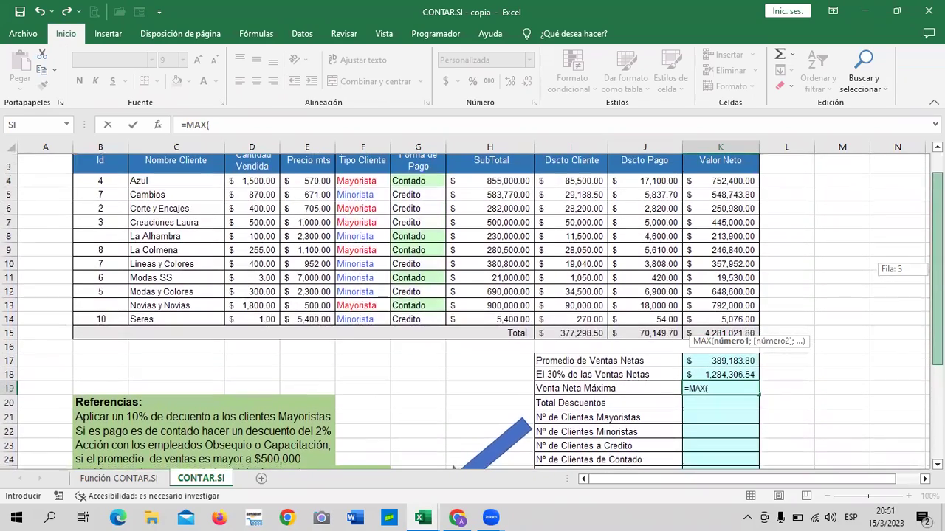
drag(705, 187, 709, 326)
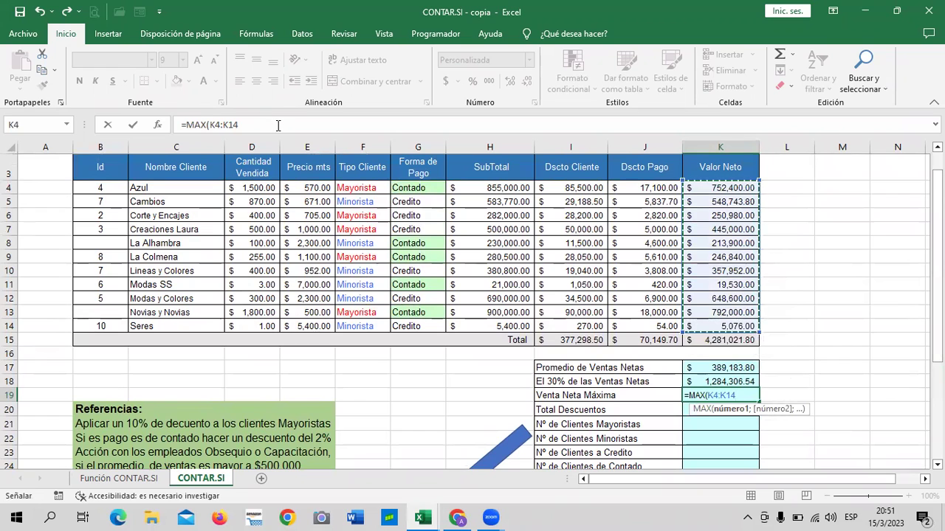
click(279, 125)
key(Return)
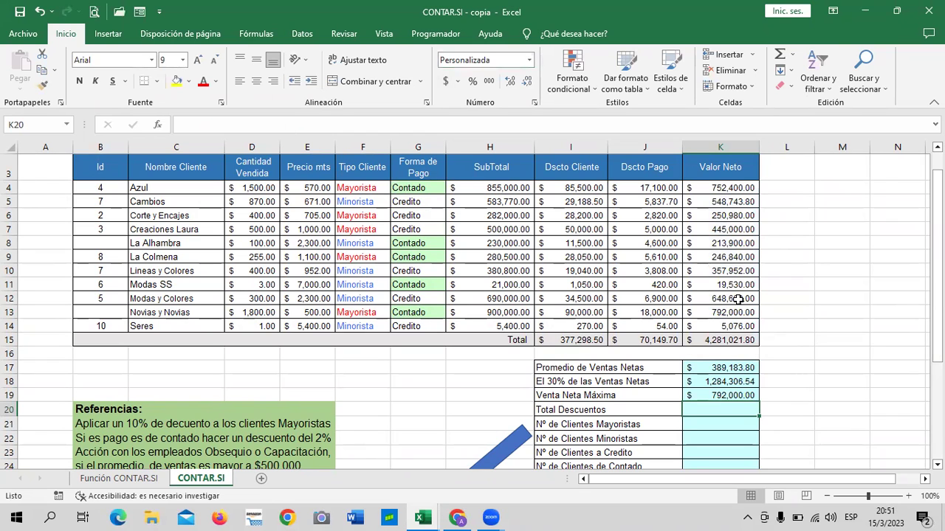
scroll(670, 379, down, 1)
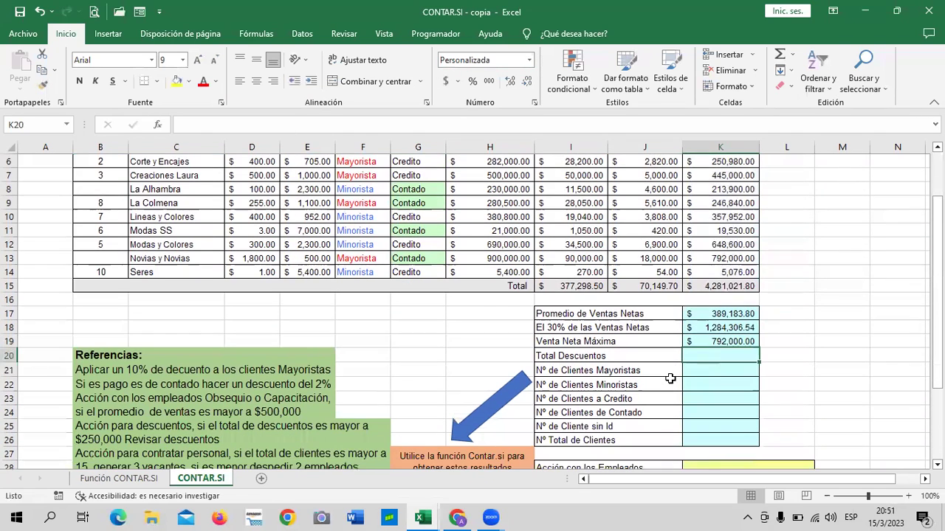
click(720, 341)
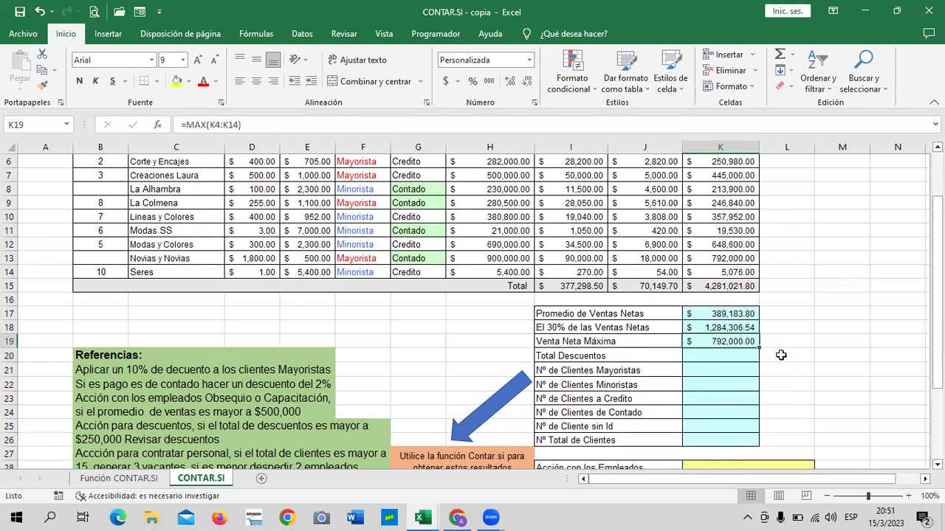
scroll(699, 207, up, 2)
scroll(714, 256, down, 3)
scroll(715, 256, up, 1)
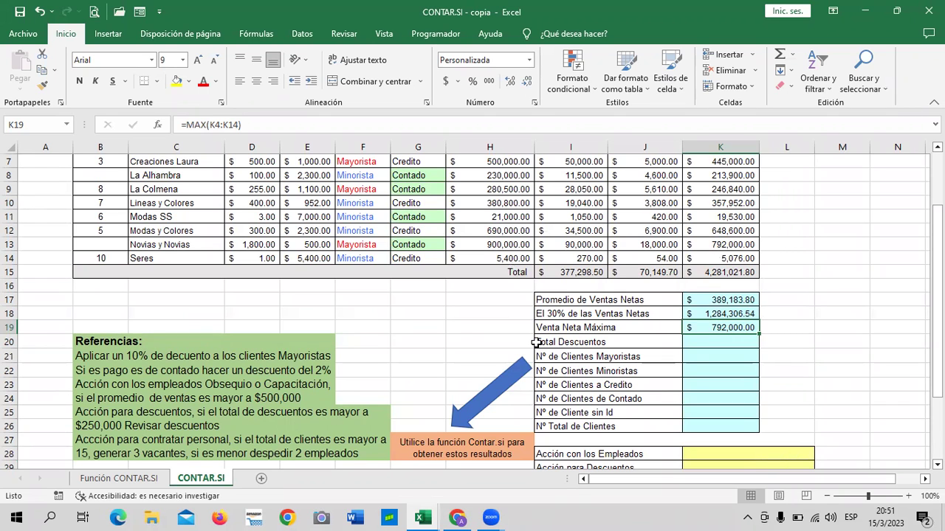
scroll(718, 294, up, 3)
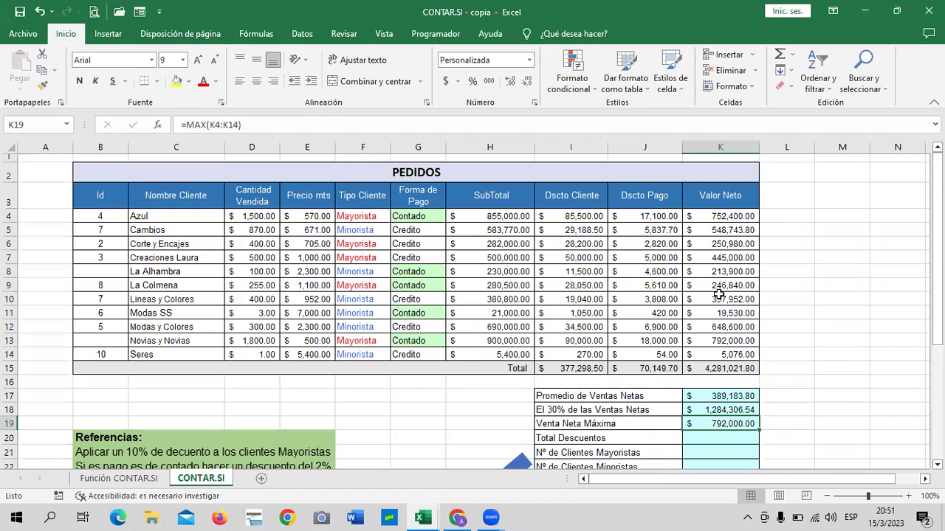
scroll(734, 277, down, 2)
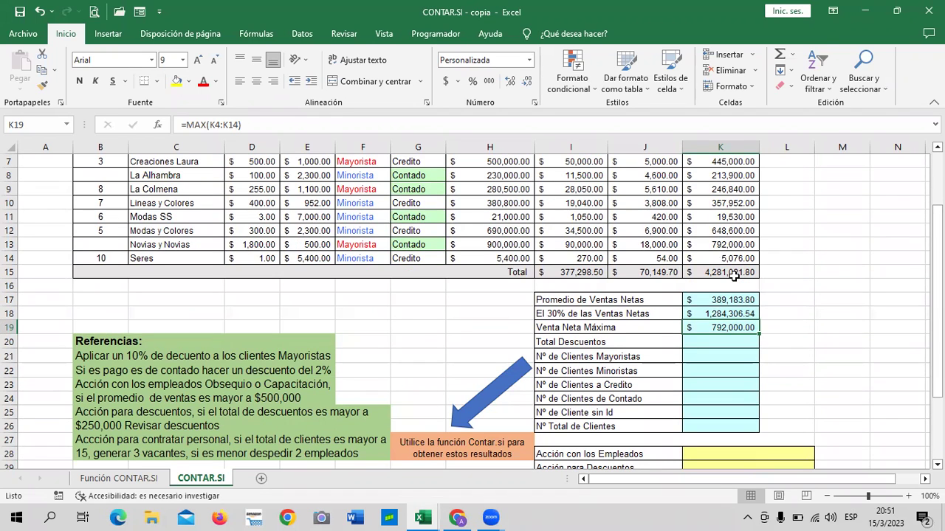
Enter =I15+J15 in K20 for Total Descuentos, giving $447,448.20
click(718, 346)
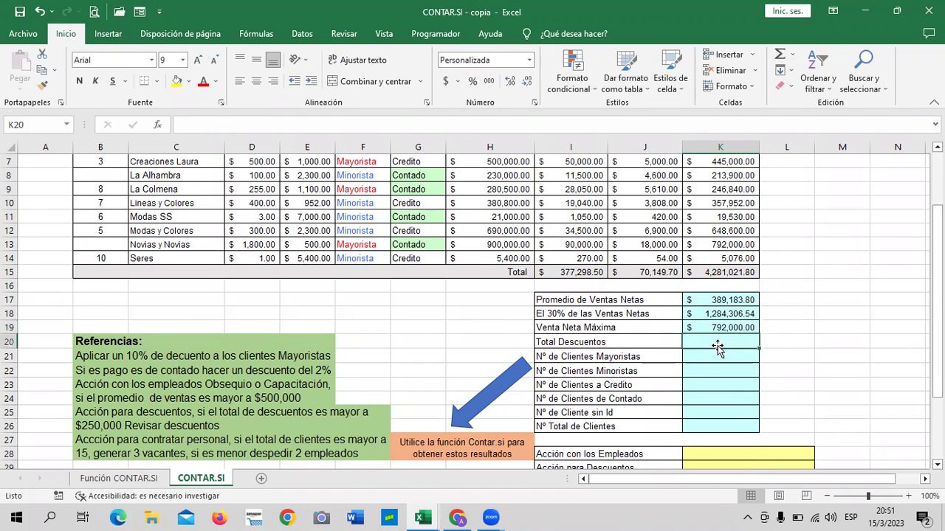
click(572, 272)
click(610, 273)
click(574, 272)
click(651, 272)
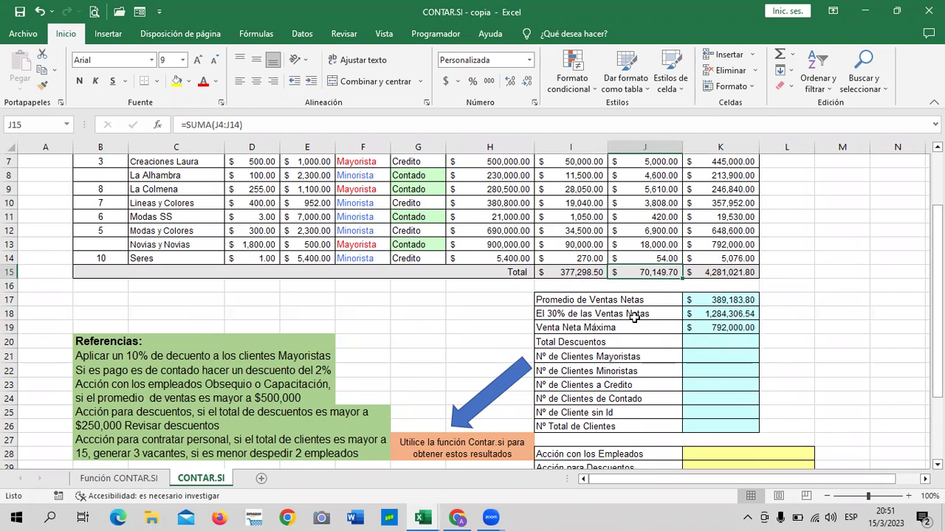
click(697, 341)
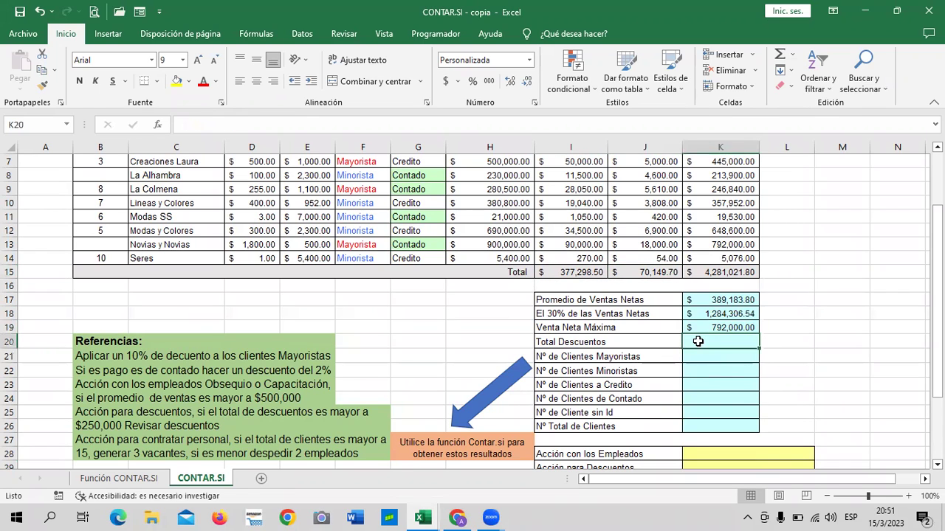
text(=)
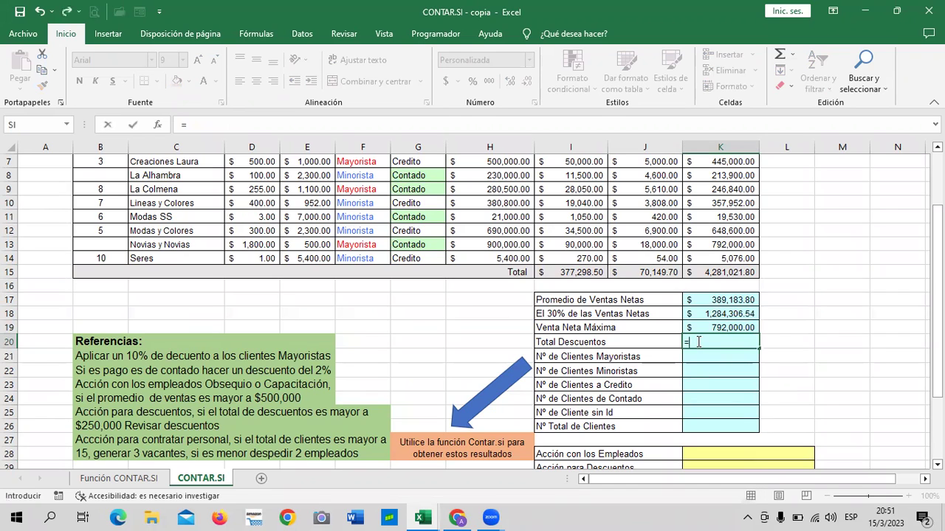
click(573, 271)
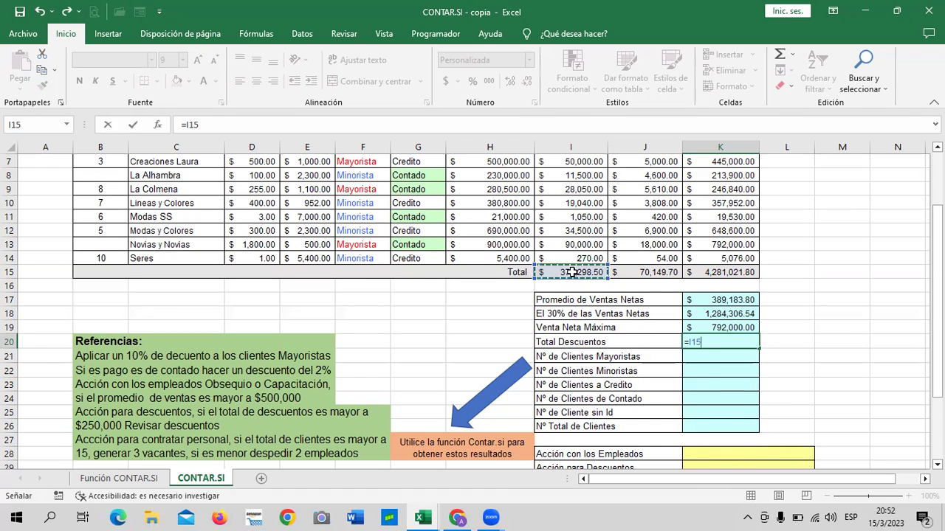
scroll(568, 270, up, 2)
scroll(569, 271, down, 1)
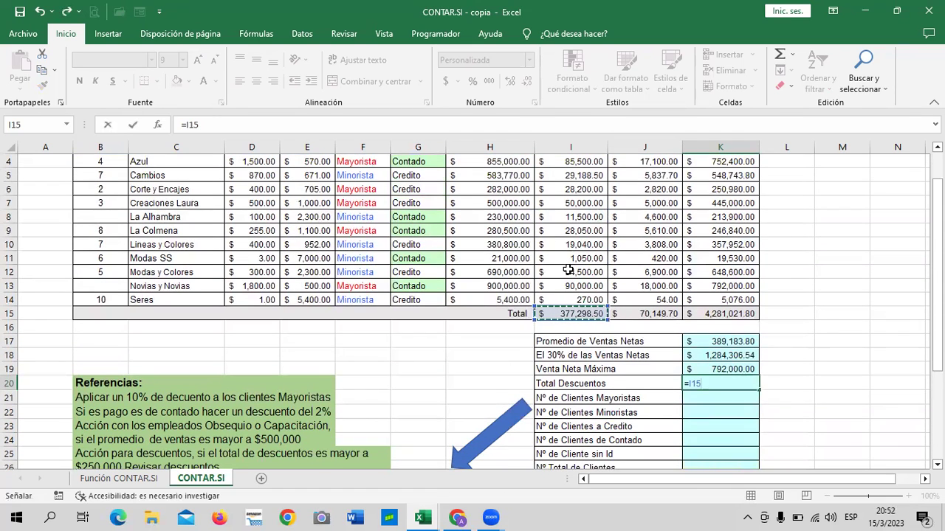
text(+)
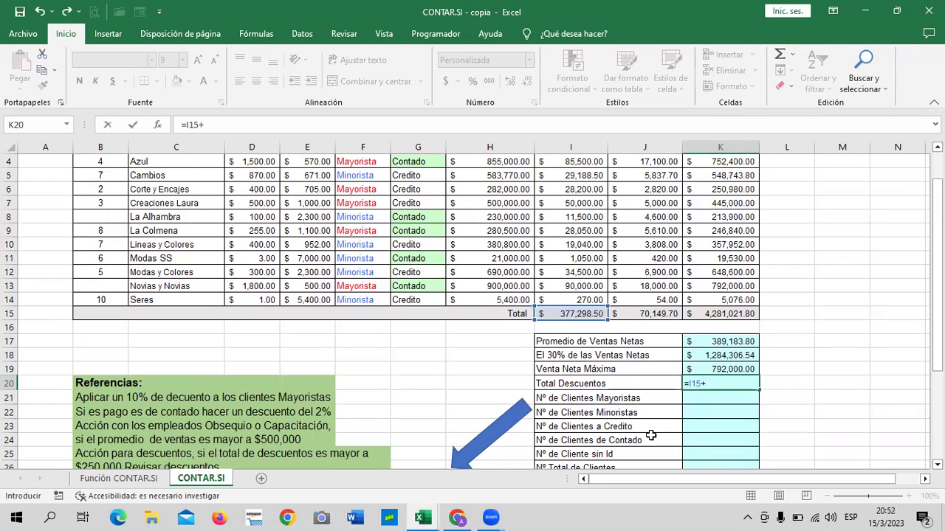
click(652, 314)
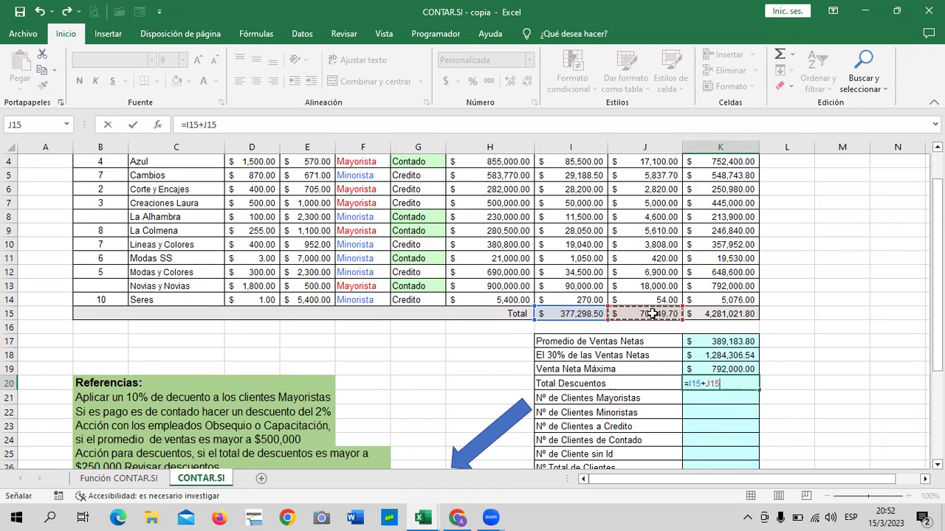
key(Return)
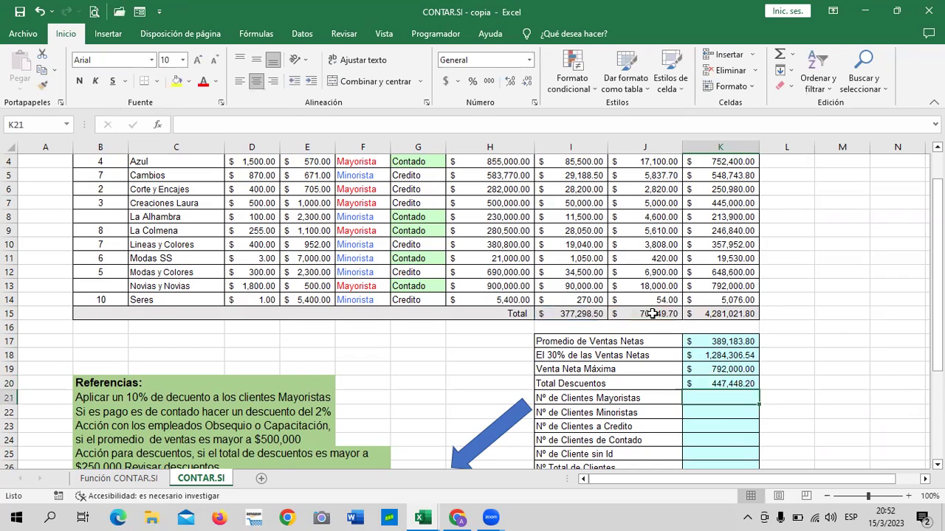
scroll(588, 325, up, 1)
scroll(588, 324, down, 1)
scroll(588, 324, up, 1)
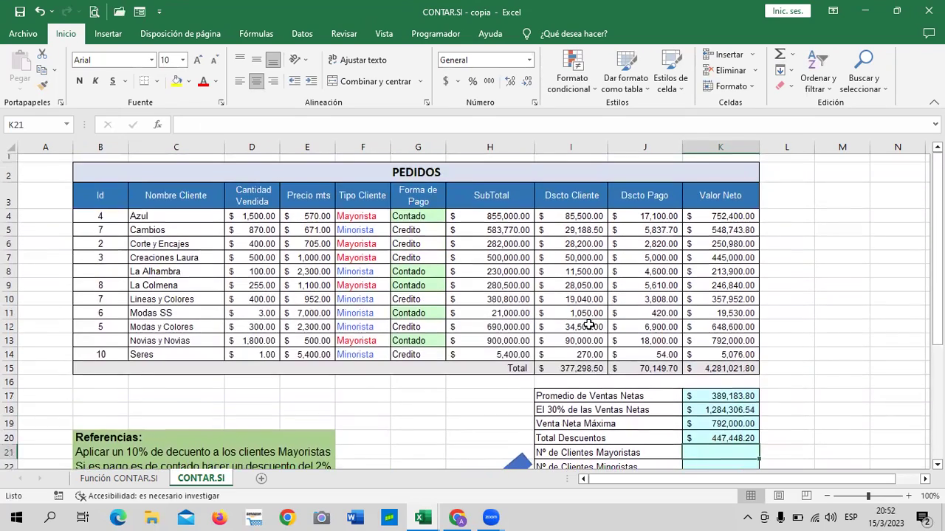
scroll(588, 325, down, 2)
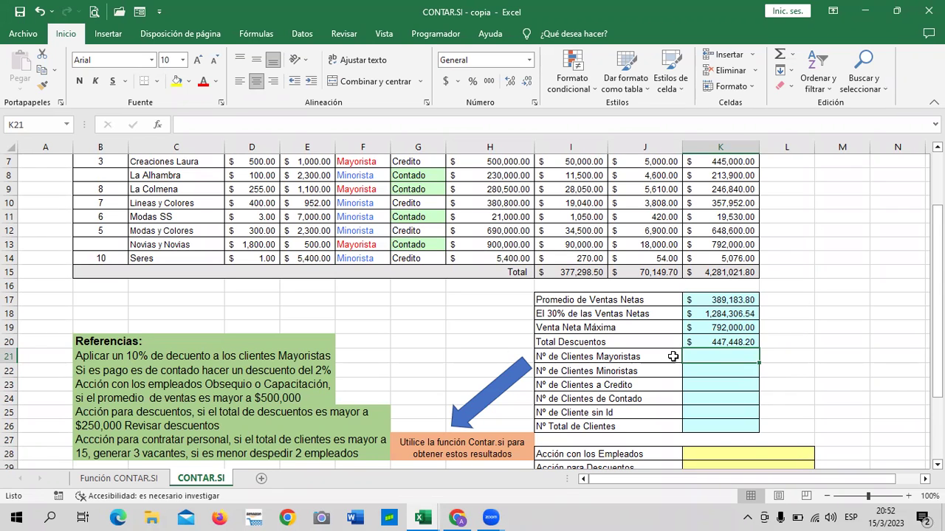
scroll(699, 357, up, 1)
scroll(656, 393, up, 1)
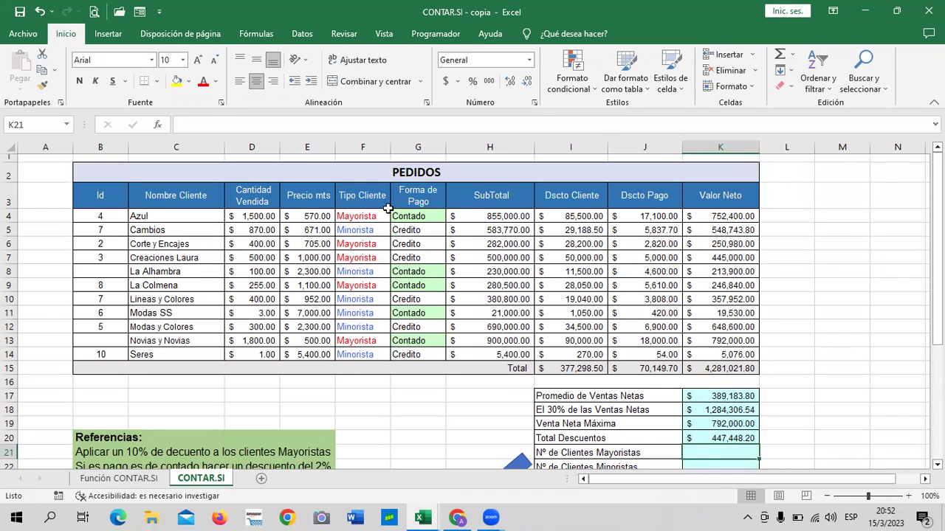
click(363, 214)
click(359, 243)
click(359, 257)
click(358, 288)
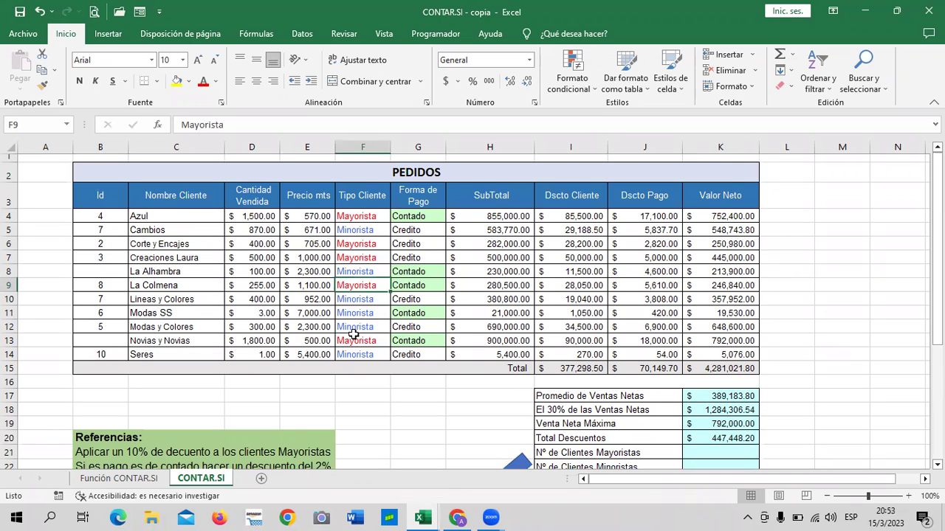
scroll(552, 316, down, 1)
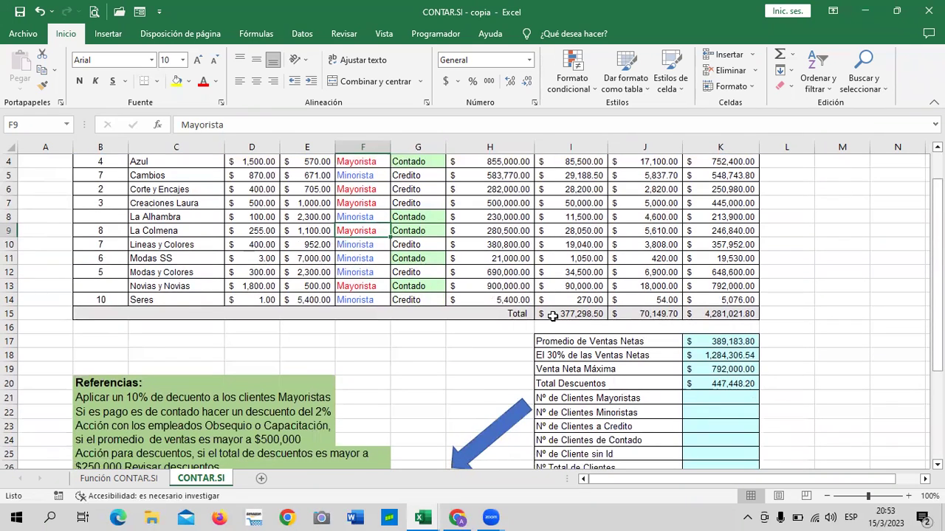
scroll(552, 316, down, 2)
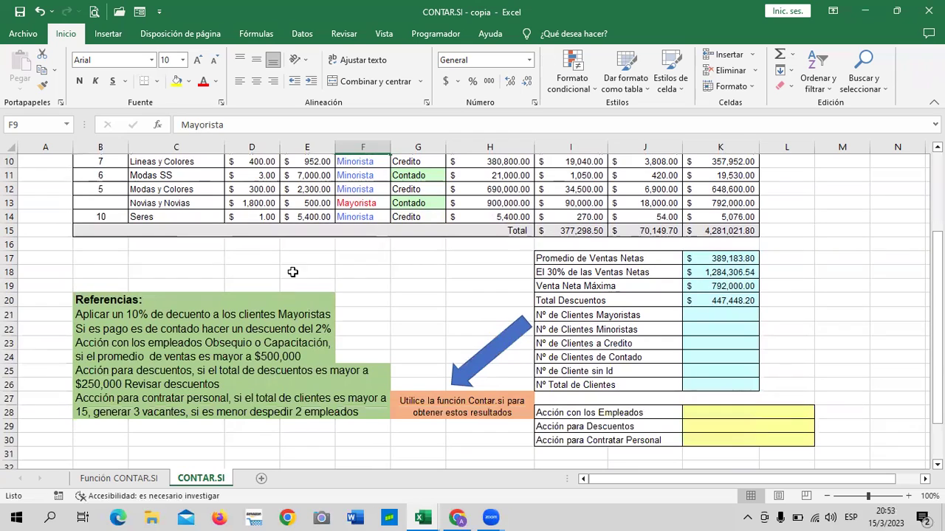
click(362, 272)
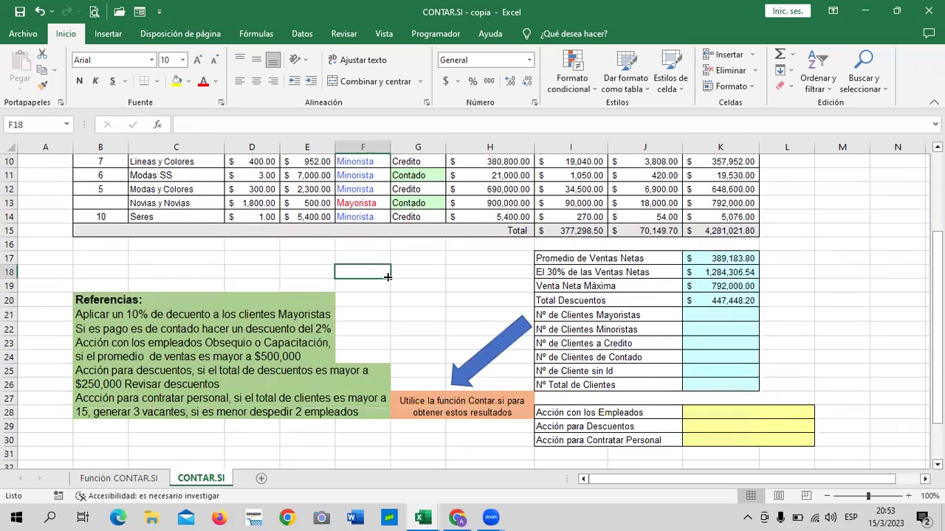
click(550, 316)
click(482, 400)
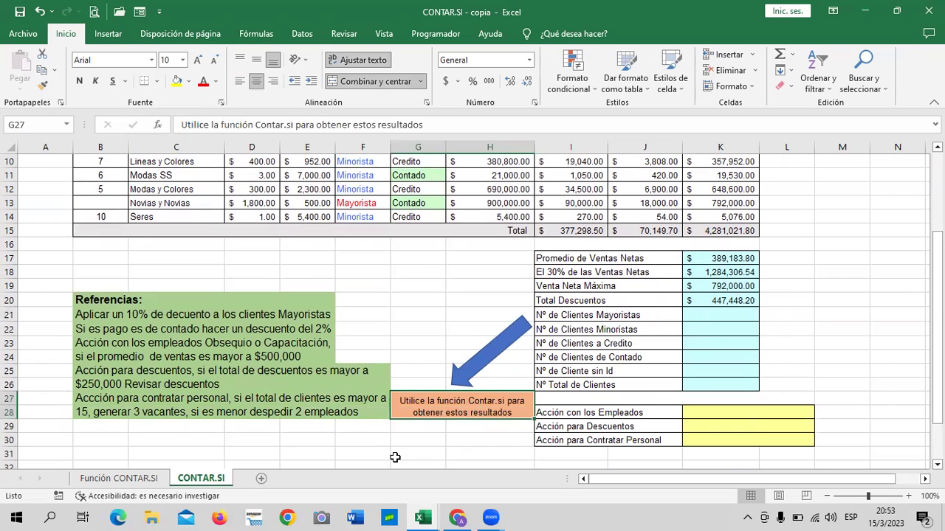
click(731, 314)
Enter =CONTAR.SI(F4:F14;"=Mayorista") in K21 so the Mayorista count shows 5
text(=co)
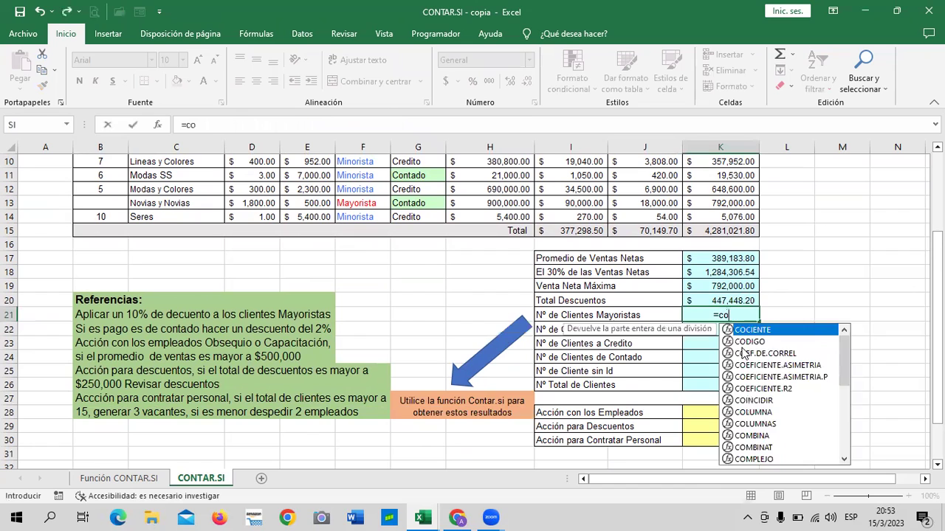
text(nt)
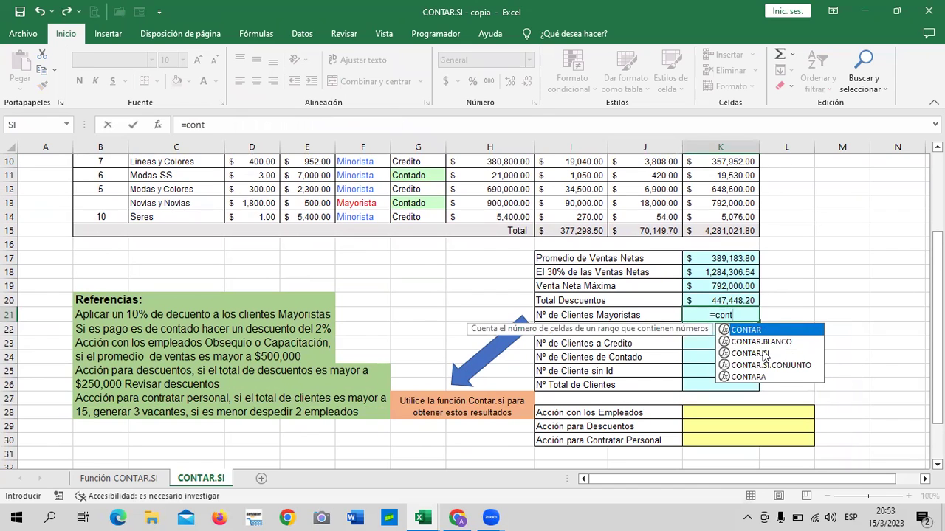
double_click(764, 354)
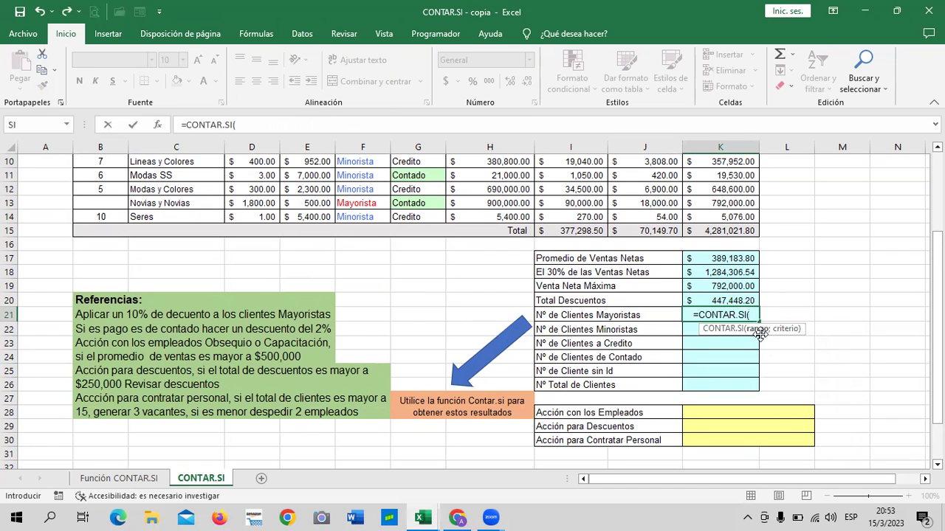
scroll(260, 347, up, 2)
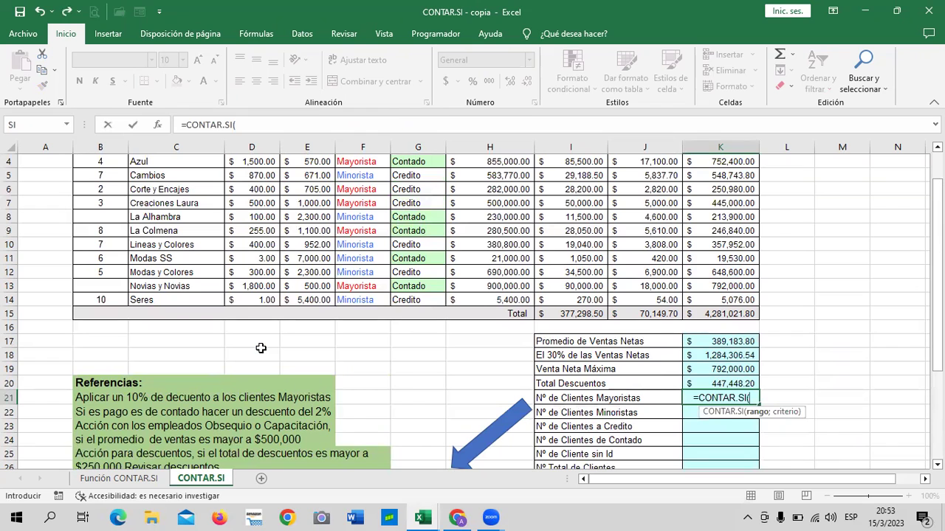
scroll(261, 347, up, 1)
drag(355, 216, 360, 355)
scroll(734, 365, down, 2)
scroll(734, 365, up, 2)
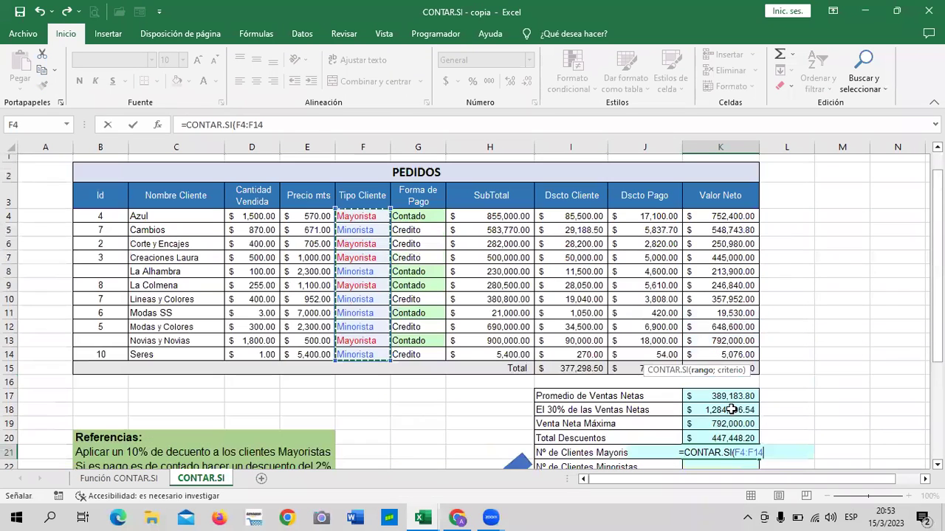
click(320, 123)
text(;"=)
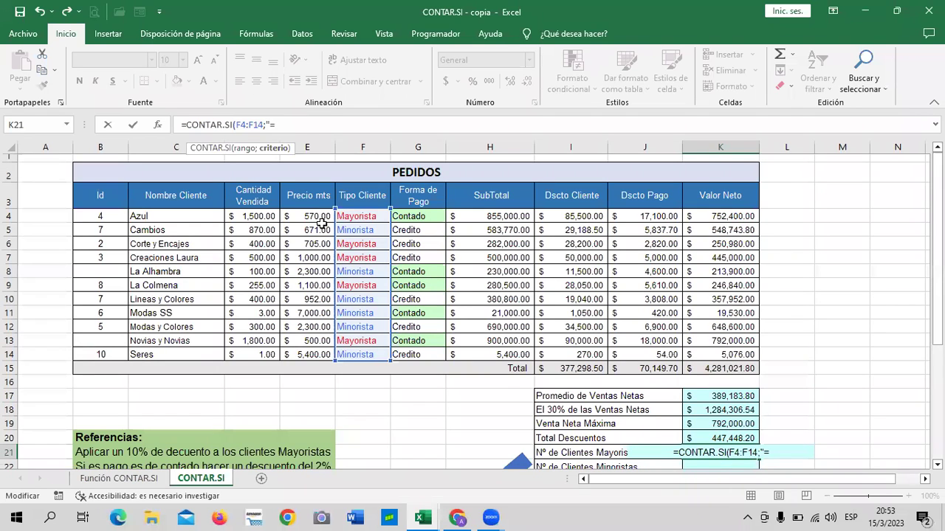
text(Mayorista)
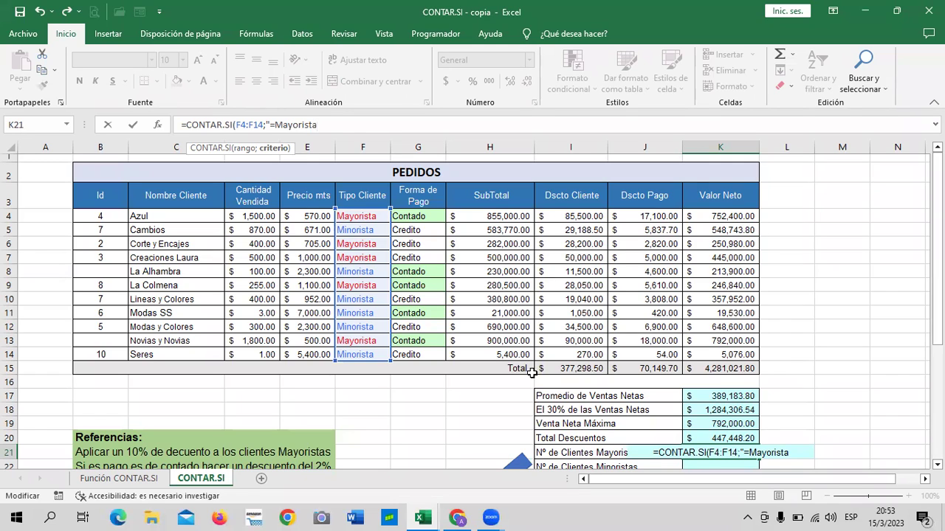
text(")
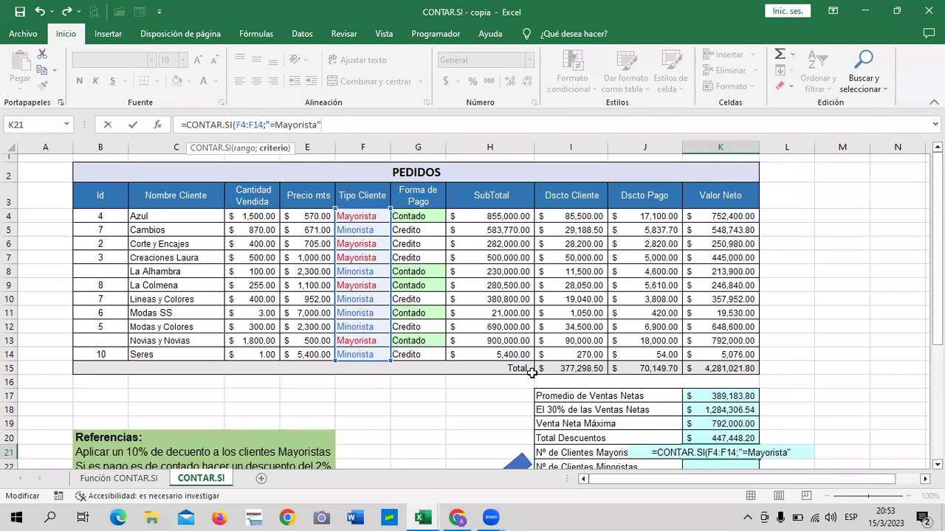
text())
key(Return)
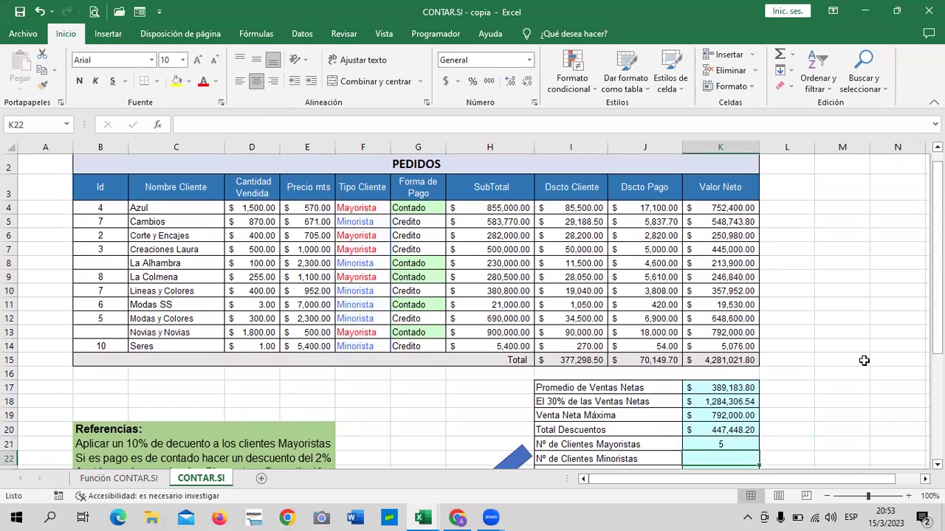
scroll(863, 360, down, 1)
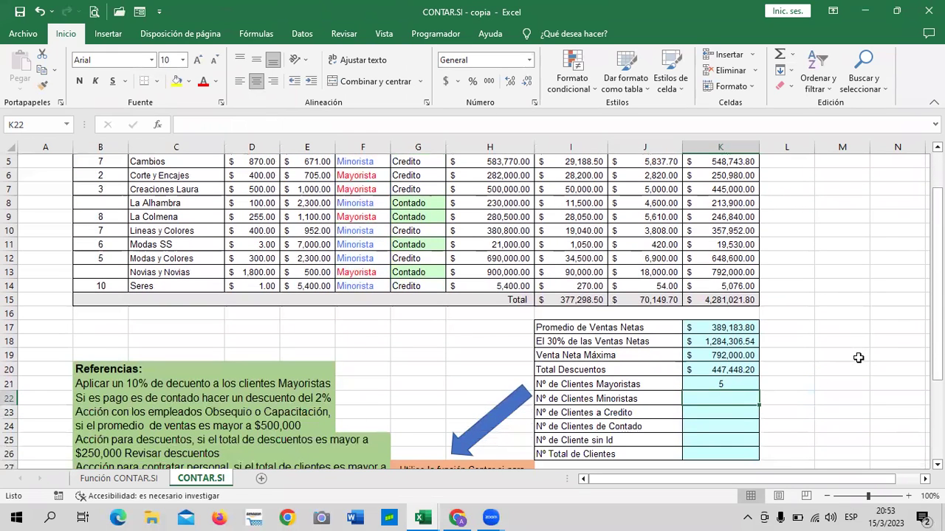
click(668, 383)
click(708, 382)
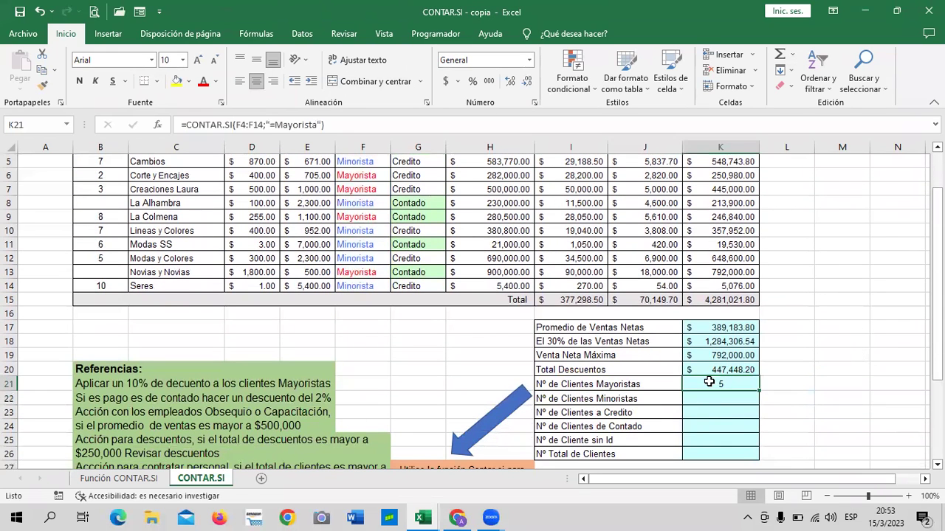
scroll(708, 382, up, 1)
click(355, 216)
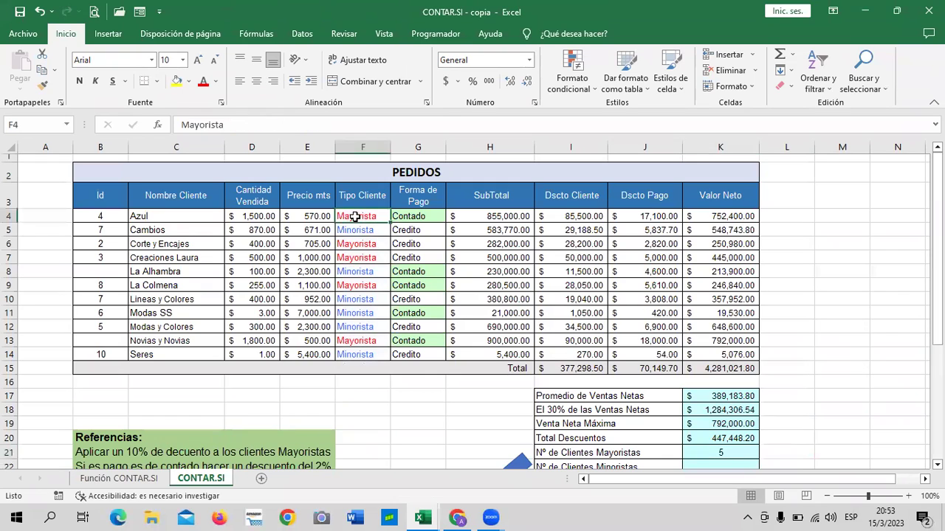
click(346, 245)
click(349, 258)
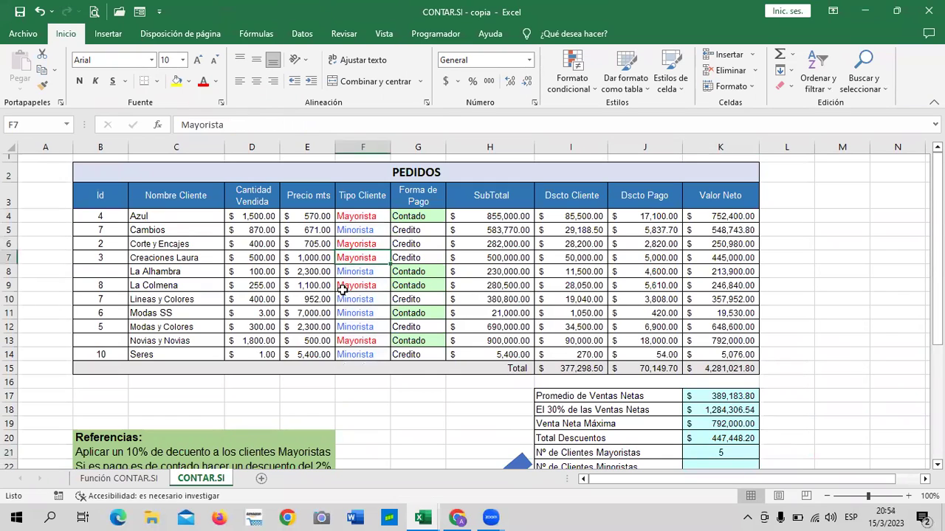
click(342, 290)
click(346, 342)
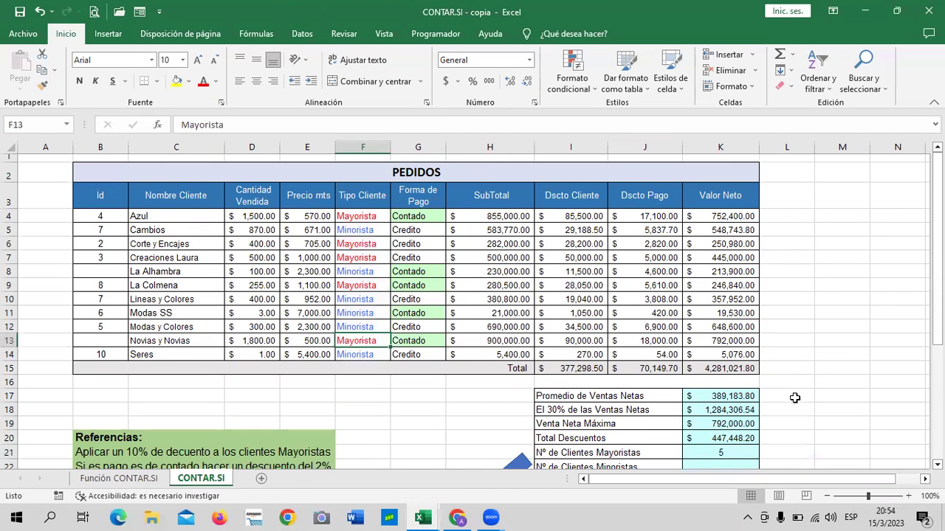
scroll(794, 397, down, 2)
click(706, 369)
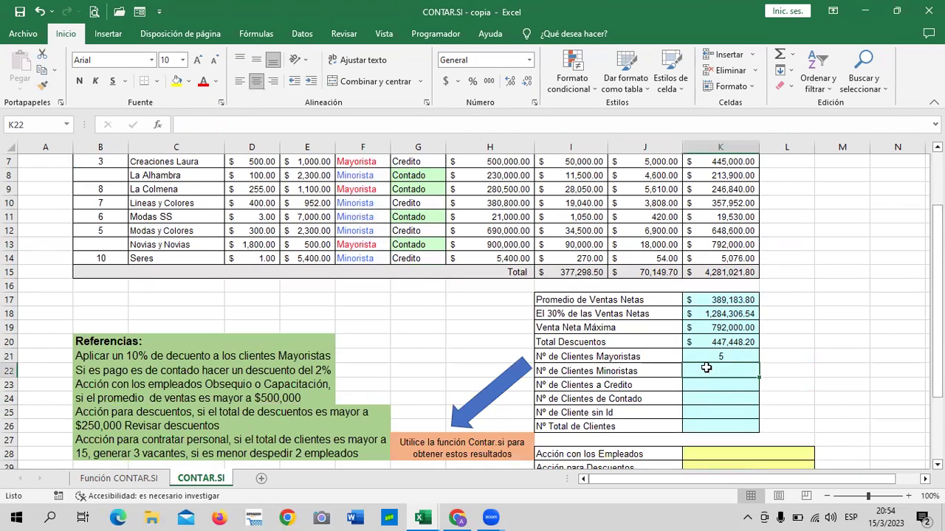
Enter =CONTAR.SI(F4:F14;"=Minorista") in K22 to count the Minorista clients
text(=)
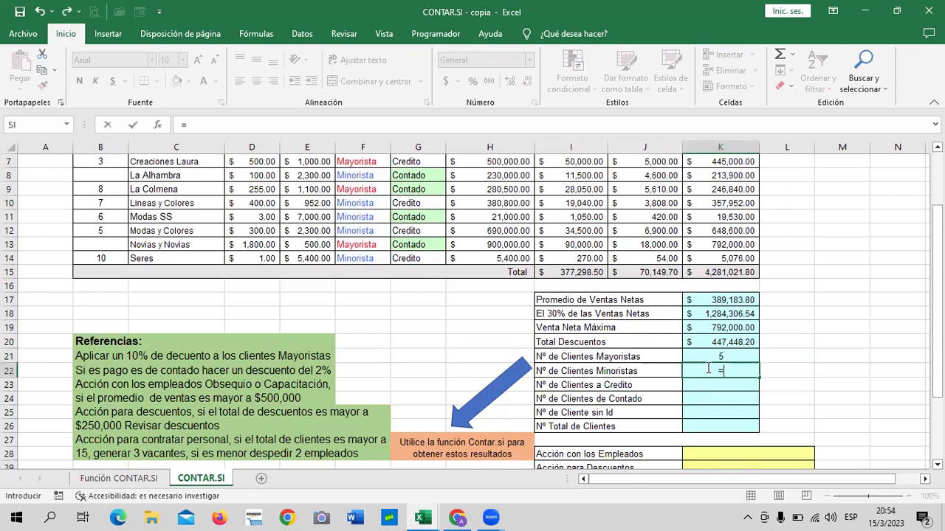
text(con)
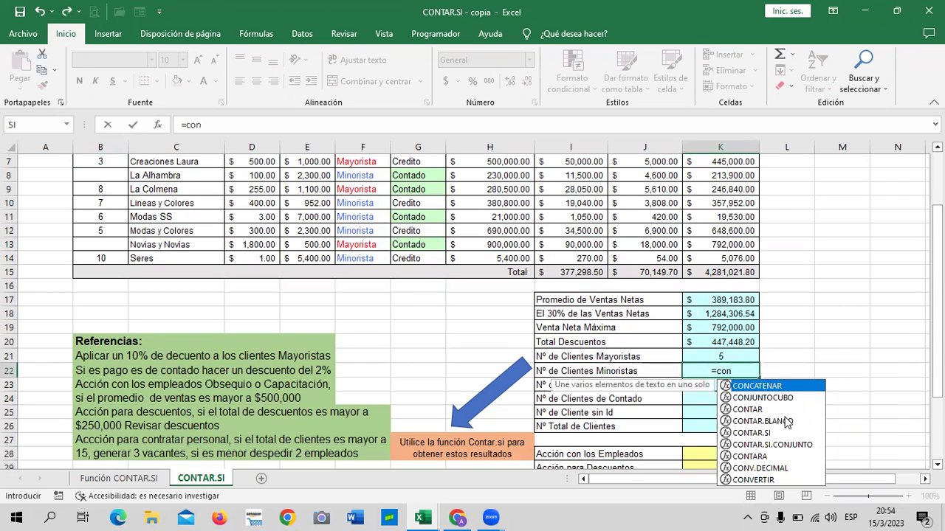
double_click(760, 434)
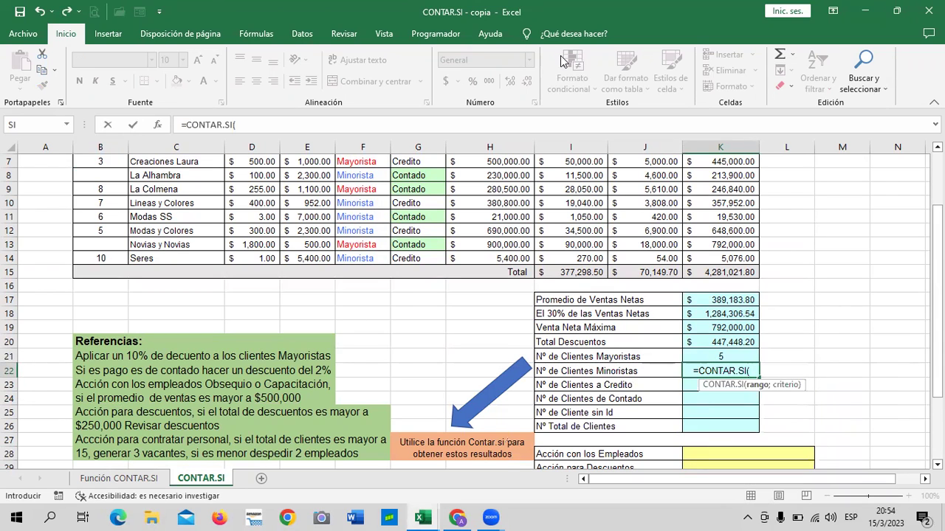
scroll(359, 211, up, 2)
drag(362, 215, 363, 355)
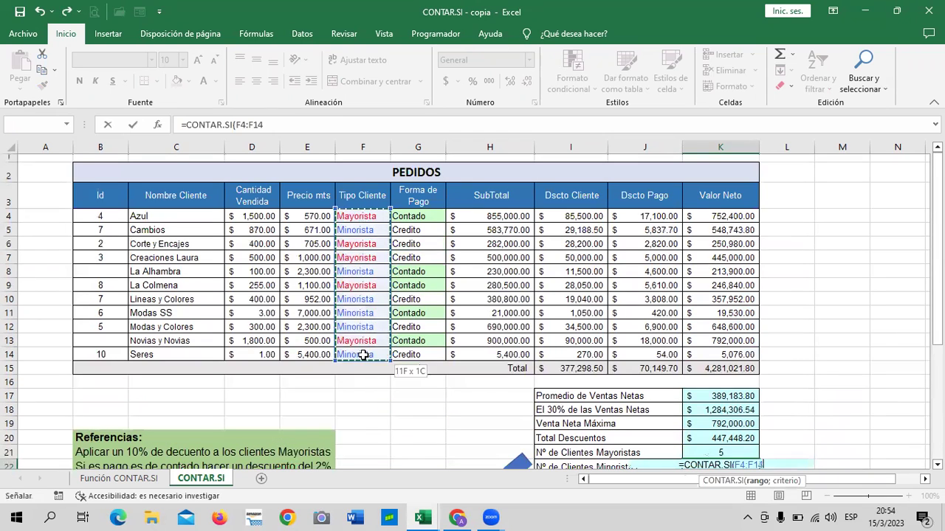
click(319, 122)
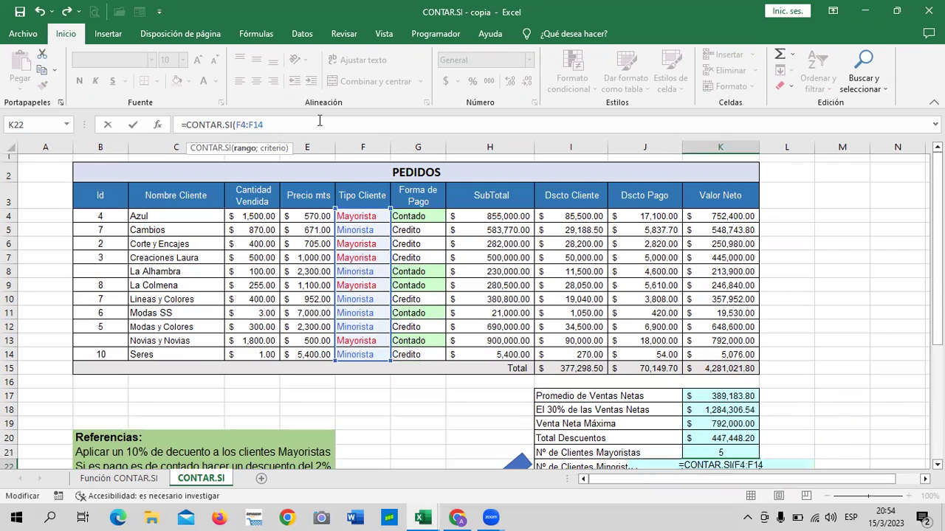
text(;"=Minorist)
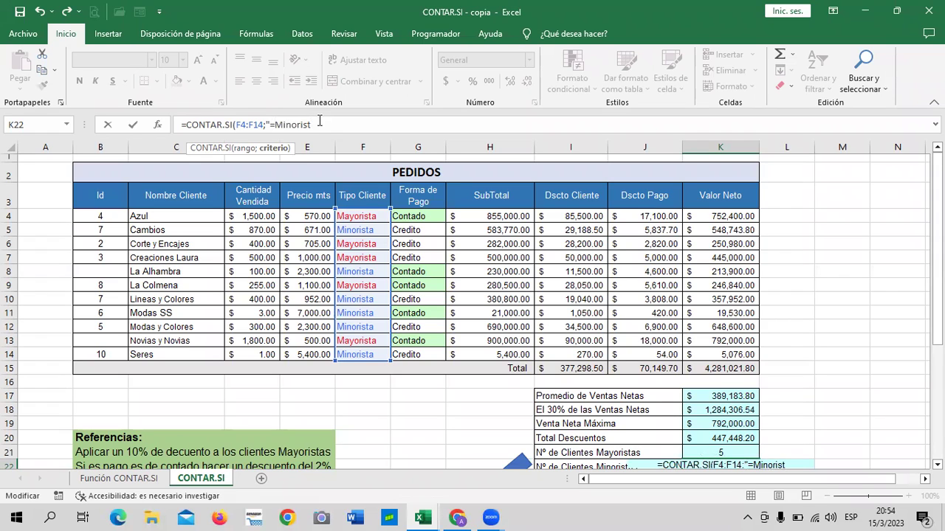
text(a)
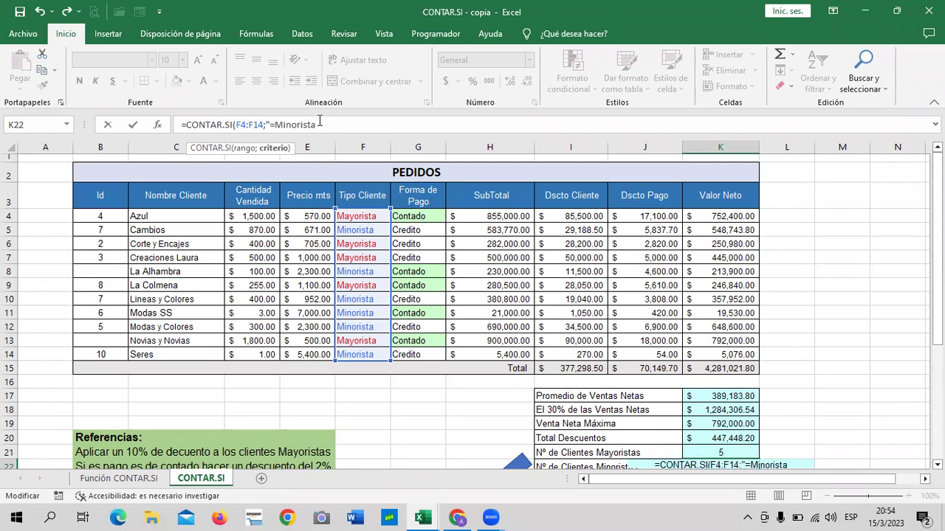
text(")
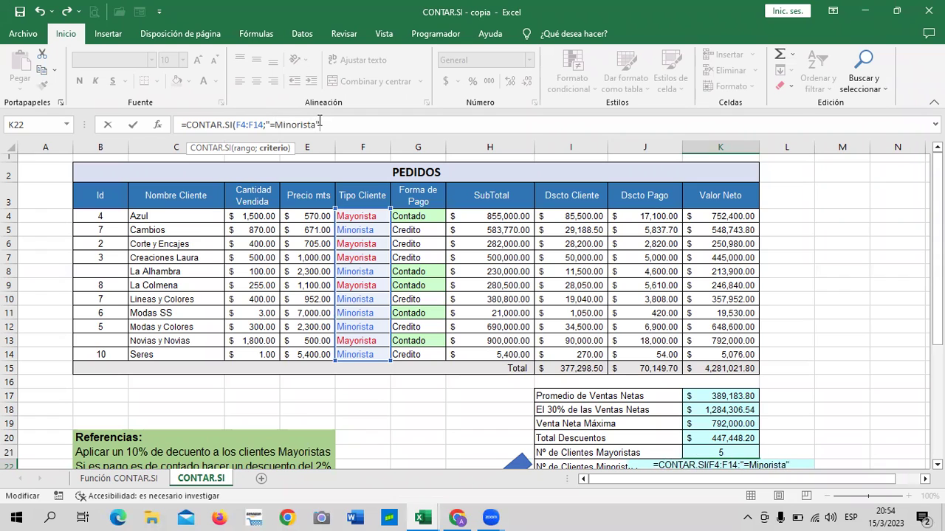
text())
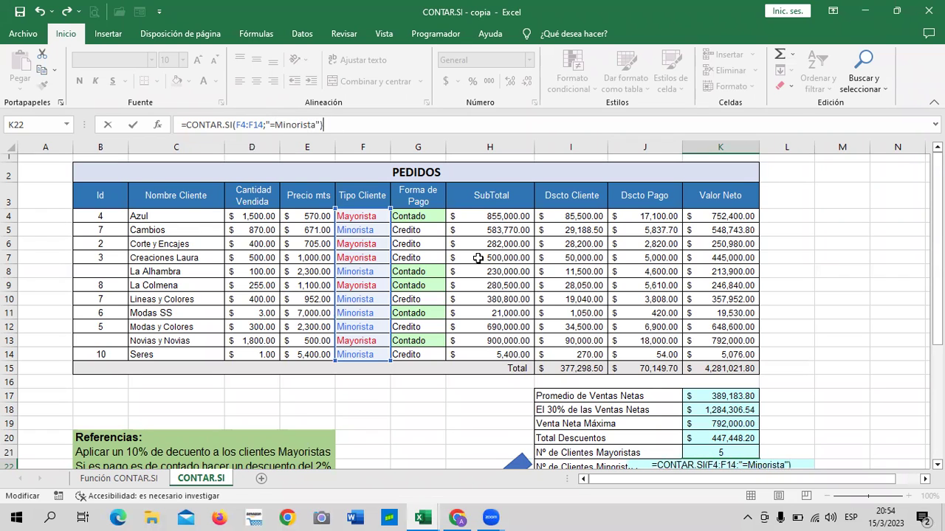
key(Return)
Check each Minorista entry in the Tipo Cliente column, rows 5 through 14
scroll(839, 255, down, 2)
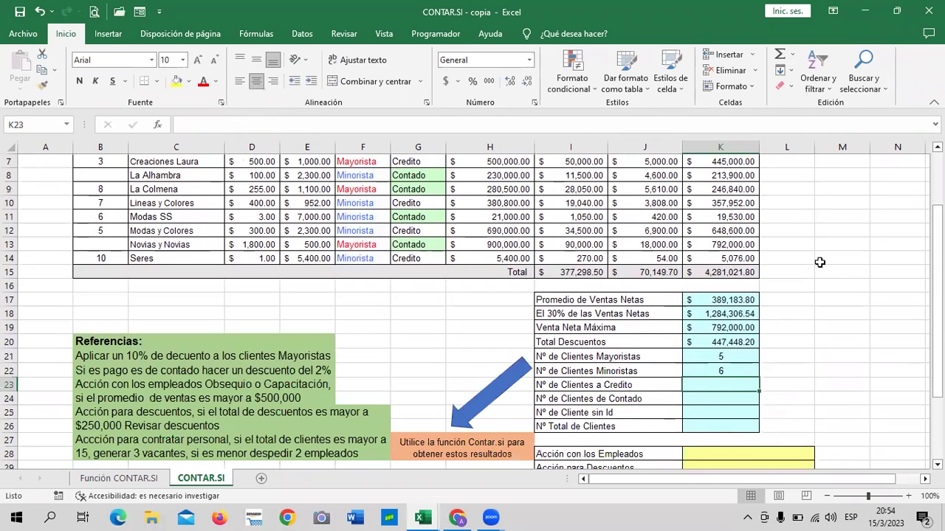
scroll(509, 303, up, 2)
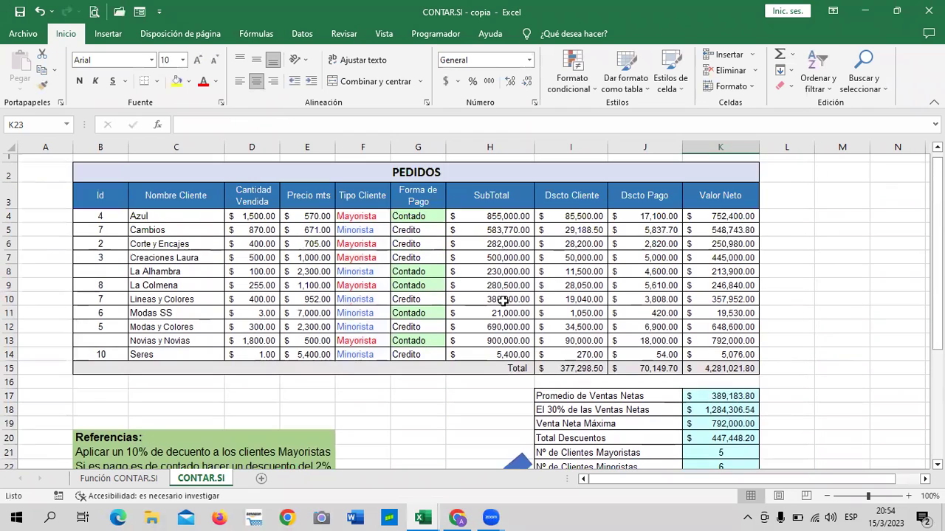
click(360, 230)
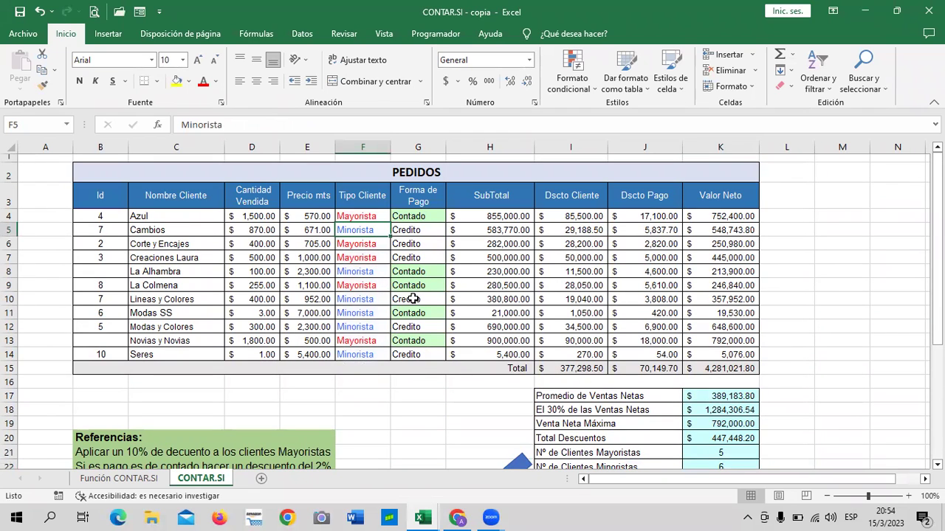
click(375, 272)
click(371, 299)
click(371, 313)
click(373, 330)
click(367, 356)
Select K23, the cell for Nº de Clientes a Credito
scroll(487, 325, down, 2)
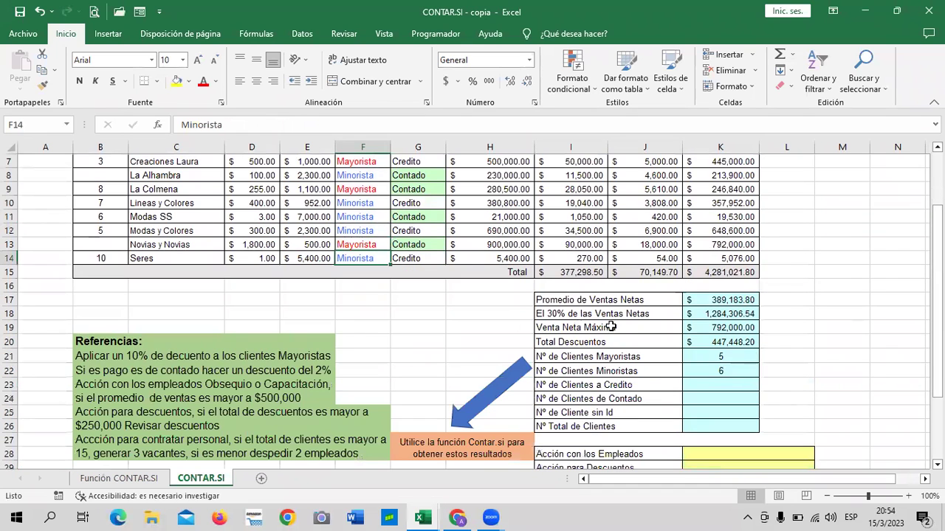
scroll(585, 392, down, 1)
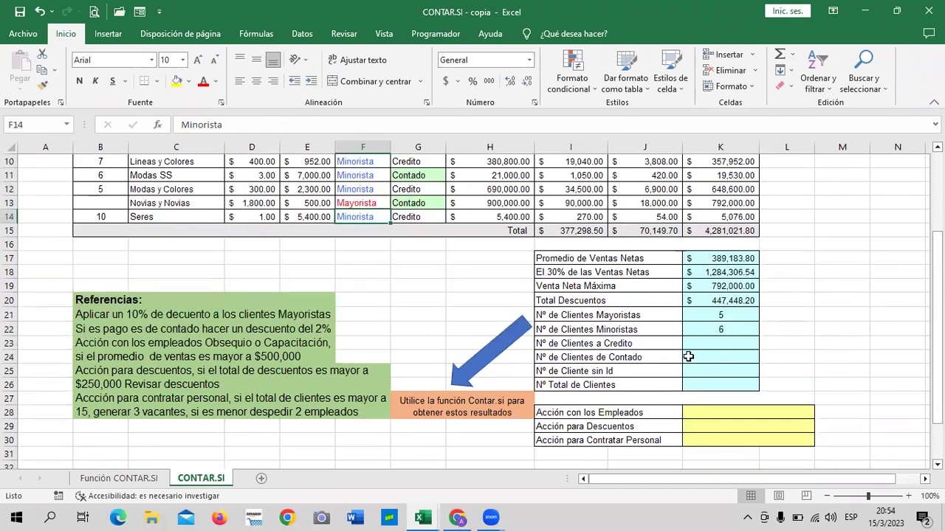
click(702, 343)
Begin =CONTAR.SI(G4:G14; in K23, counting over the Forma de Pago cells
text(=)
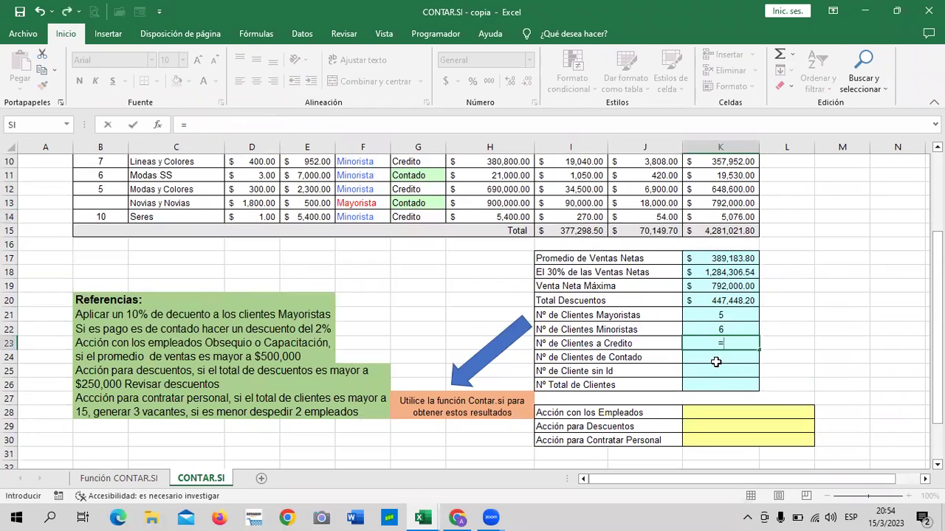
text(con)
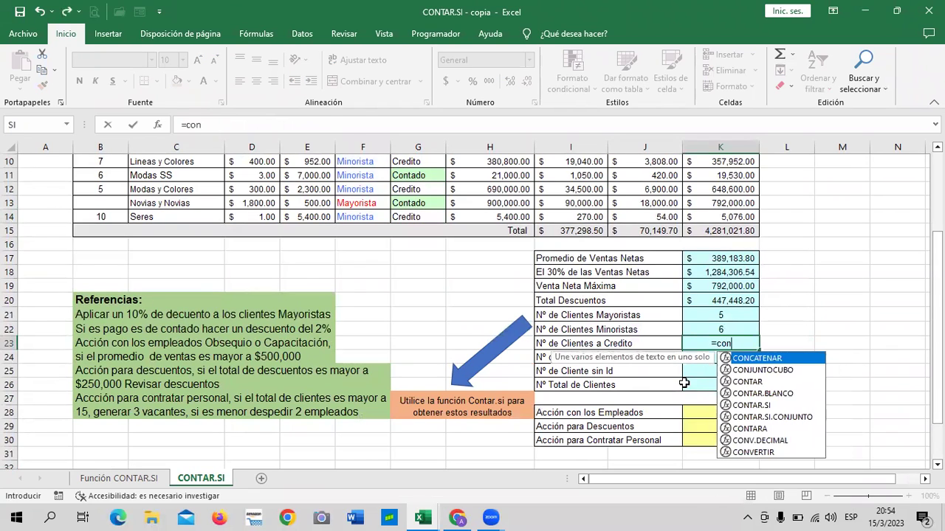
double_click(751, 407)
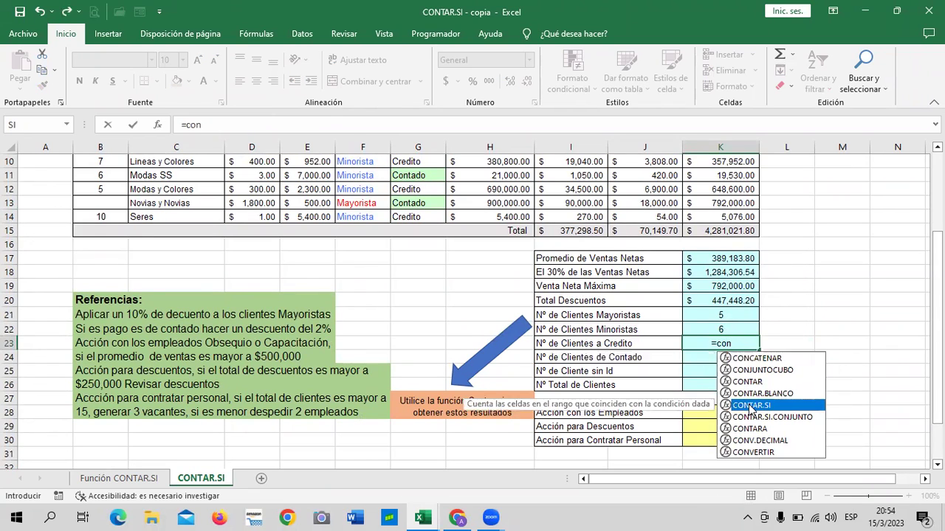
scroll(548, 381, up, 2)
scroll(445, 329, up, 1)
drag(417, 217, 411, 356)
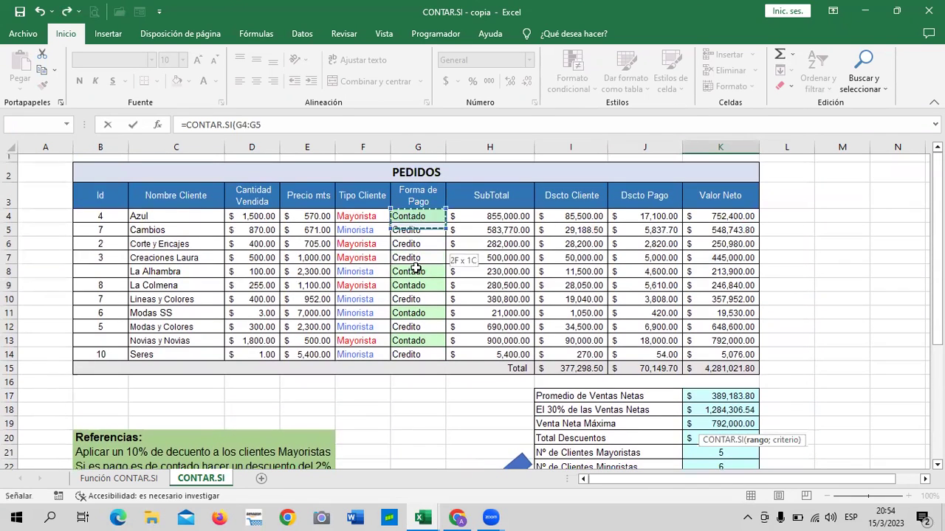
click(332, 126)
text(;"=)
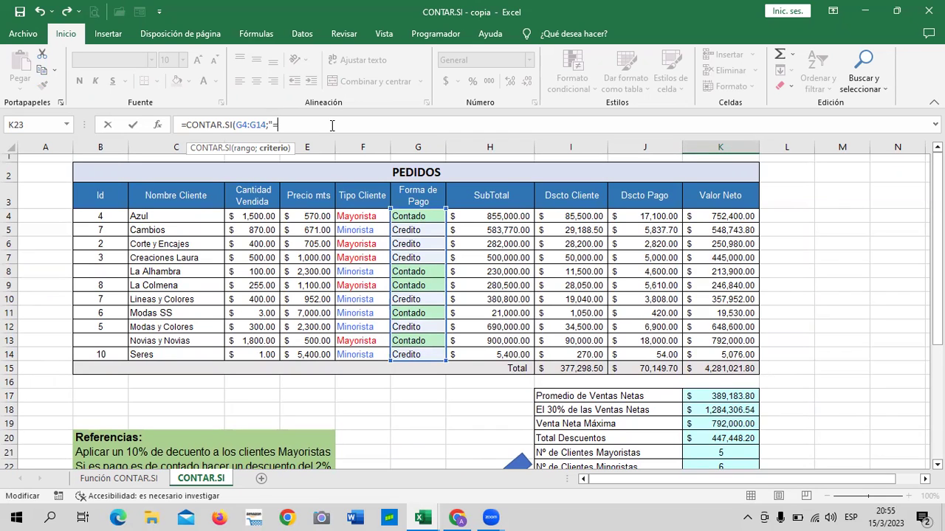
Complete =CONTAR.SI(G4:G14;"=Credito") in K23 to count 6 credit clients
scroll(818, 288, down, 1)
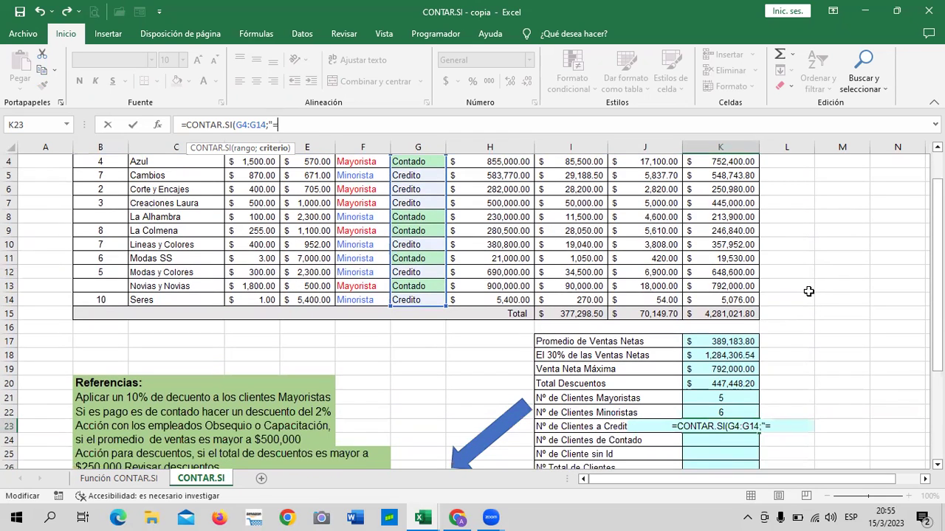
text(Credito)
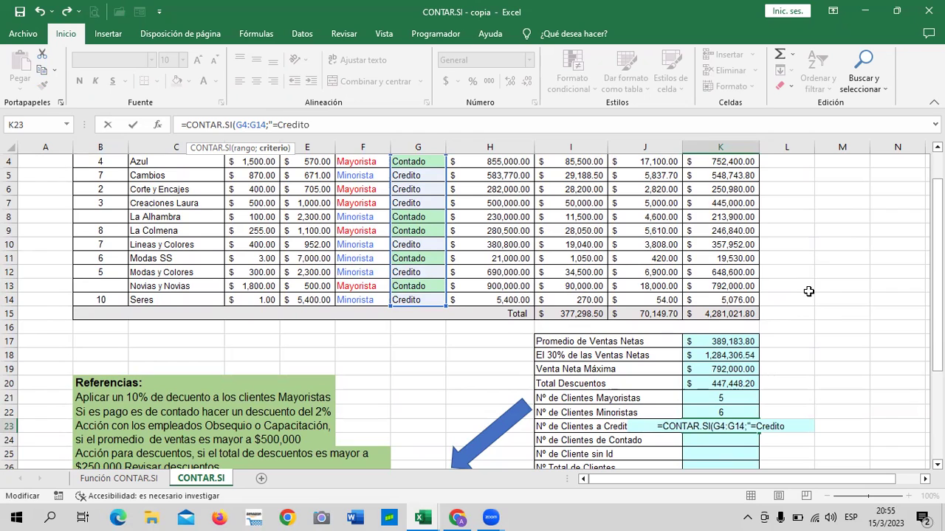
text("))
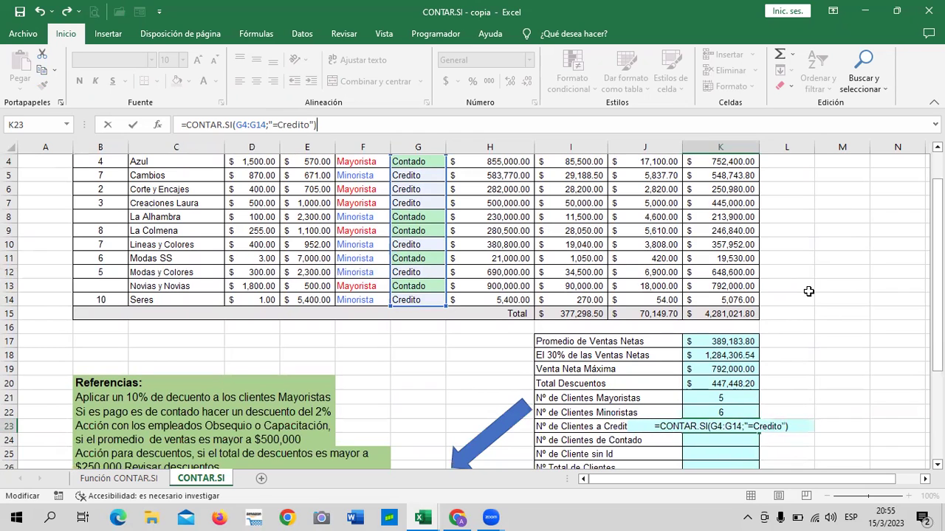
key(Return)
Enter =CONTAR.SI(G4:G14;"=Contado") in K24 to count 5 cash clients
scroll(708, 384, down, 1)
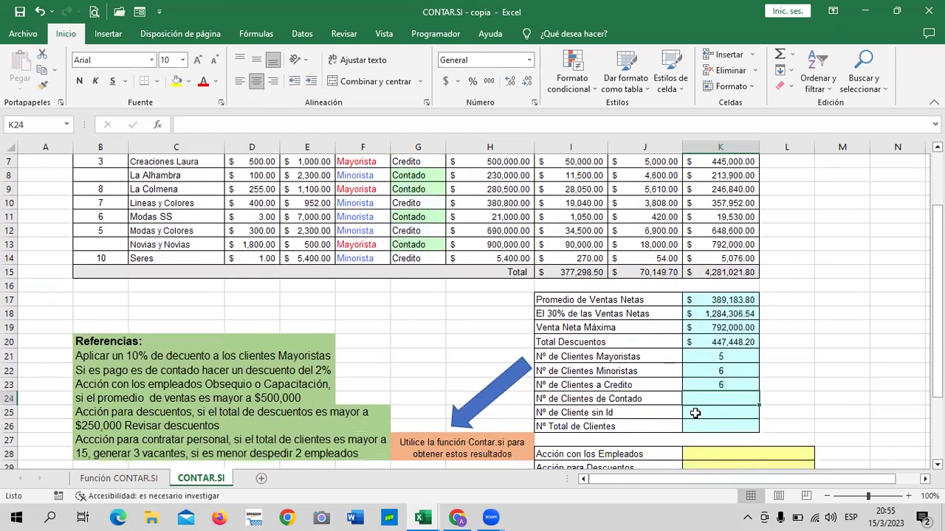
text(=)
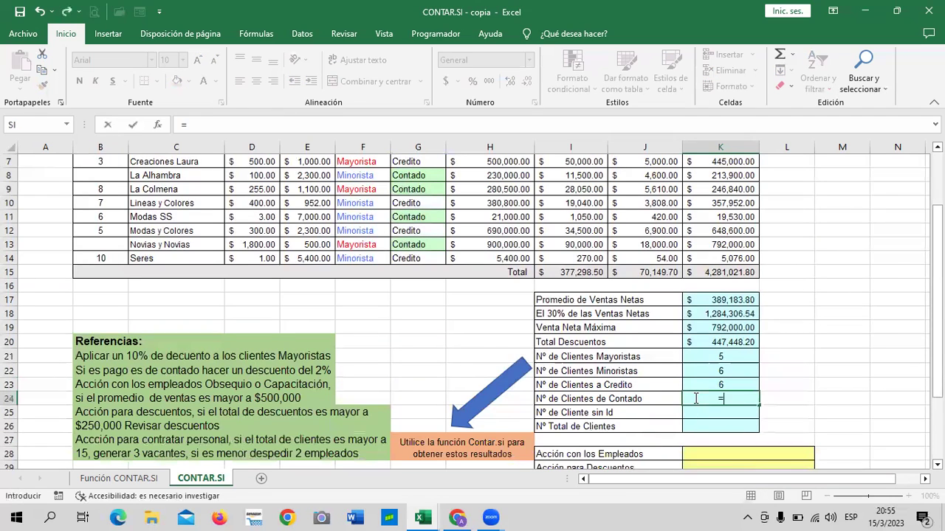
text(con)
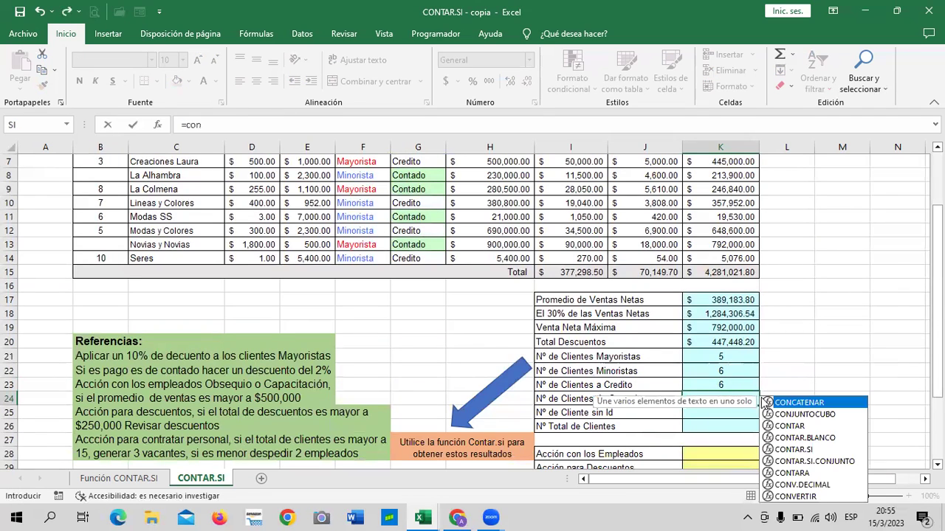
double_click(784, 452)
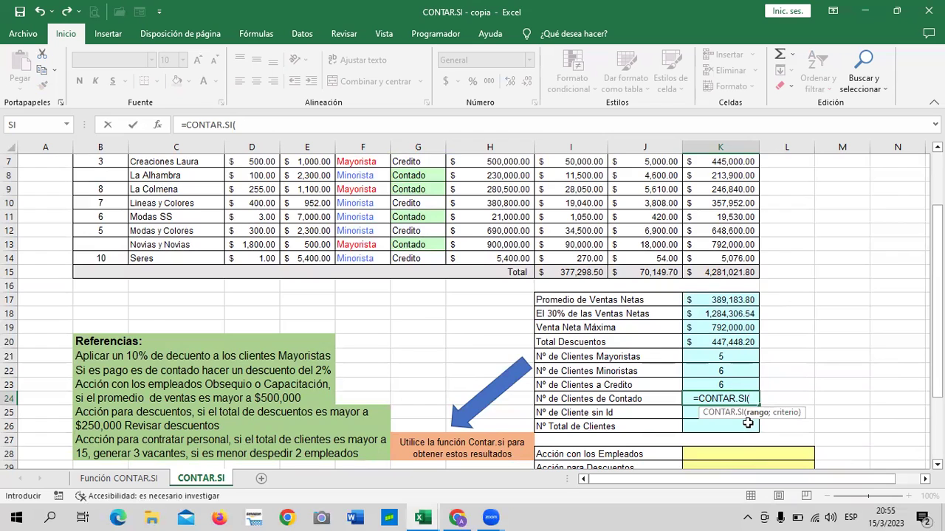
scroll(454, 278, up, 2)
drag(418, 216, 413, 355)
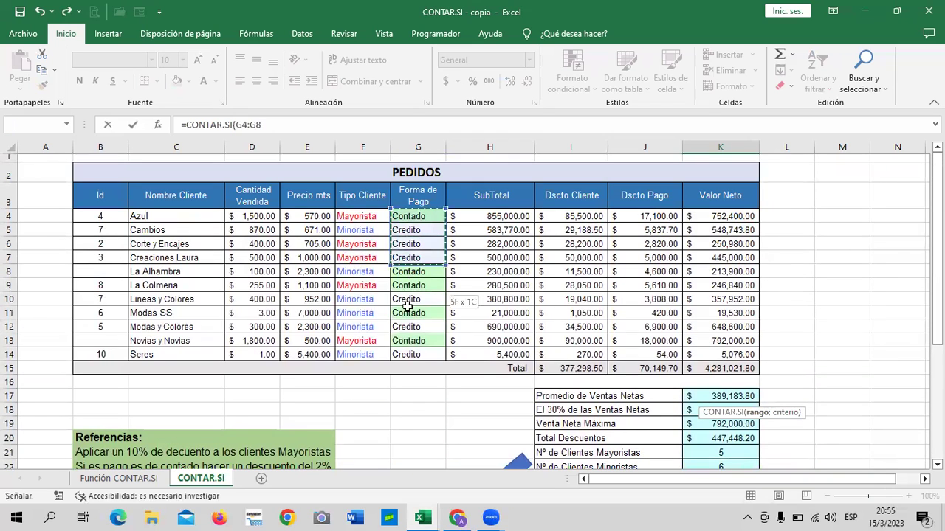
click(337, 119)
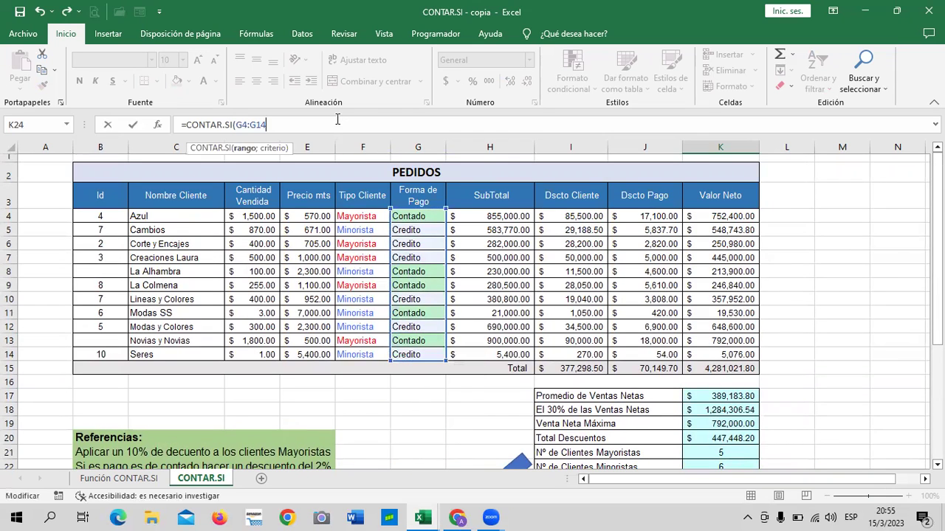
text(;)
text(=)
text(Contado)
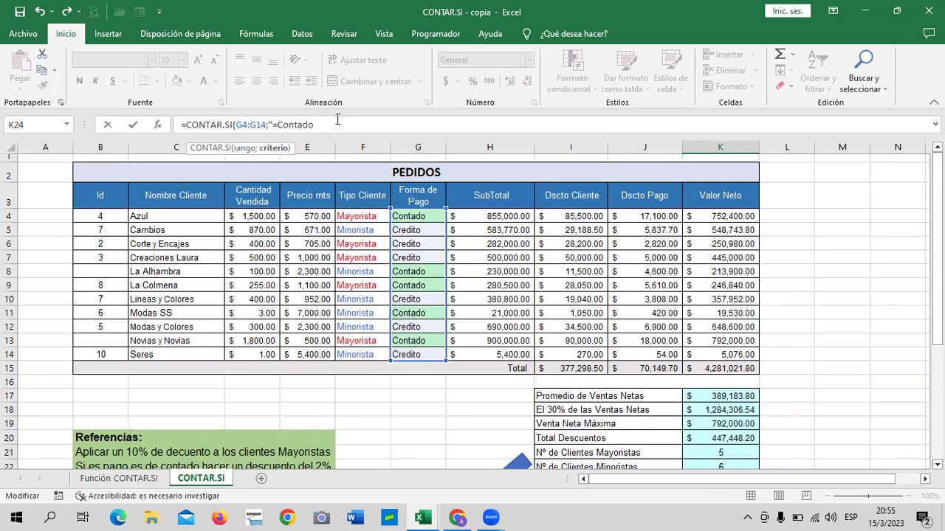
text())
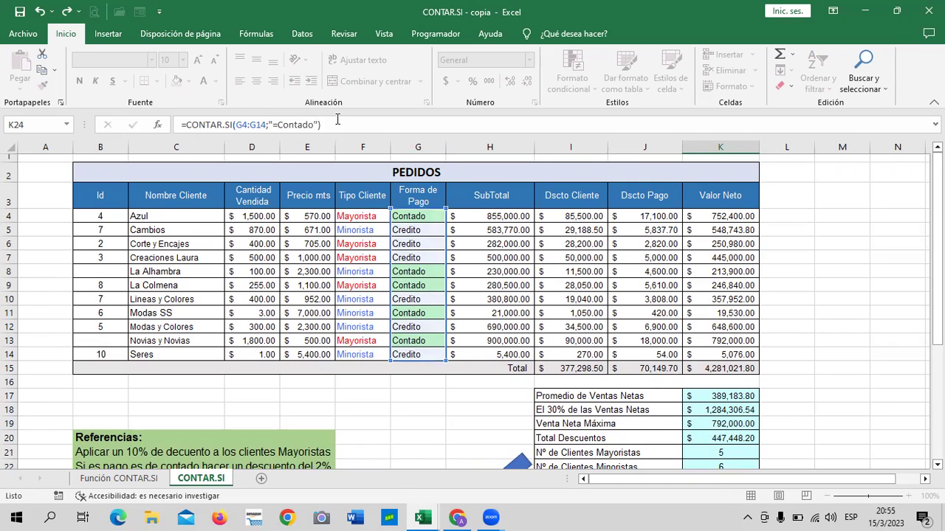
key(Return)
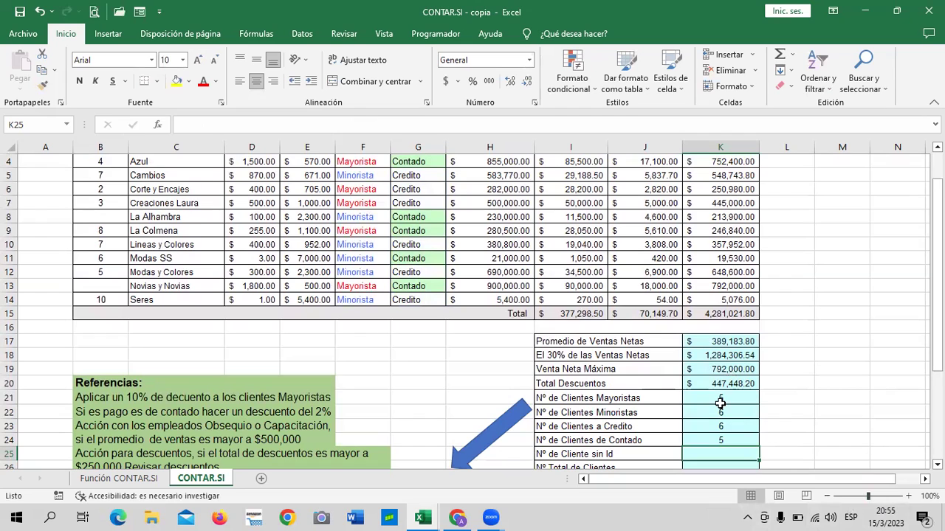
scroll(720, 402, down, 2)
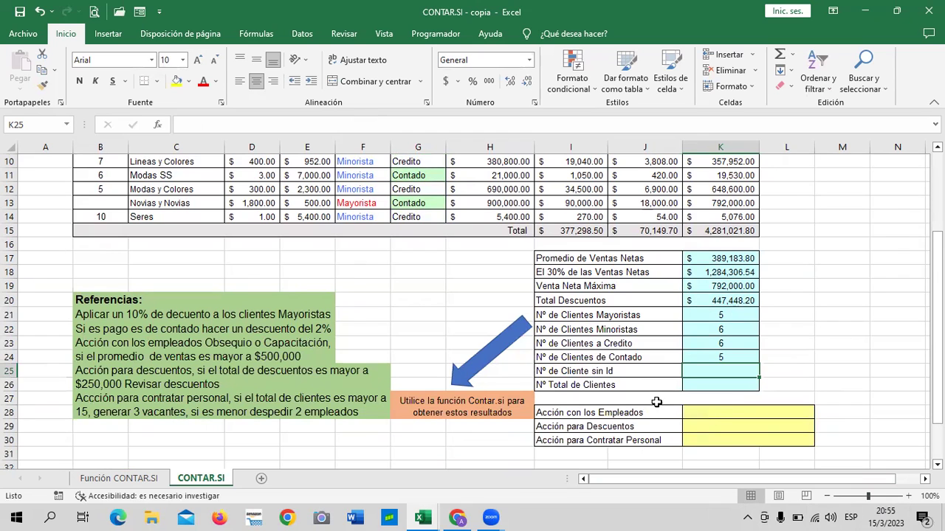
Inspect the Id column B for clients with empty Id cells
scroll(701, 389, up, 2)
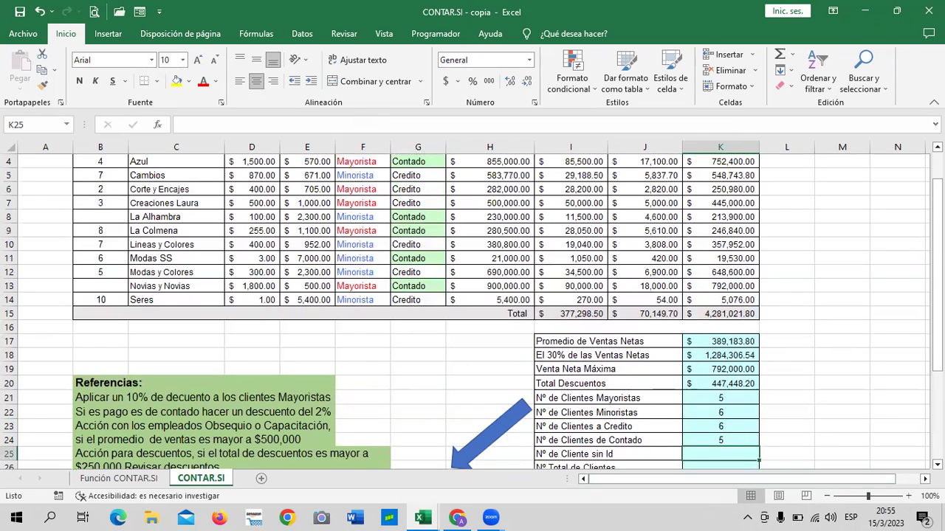
click(84, 217)
click(88, 292)
scroll(88, 291, up, 1)
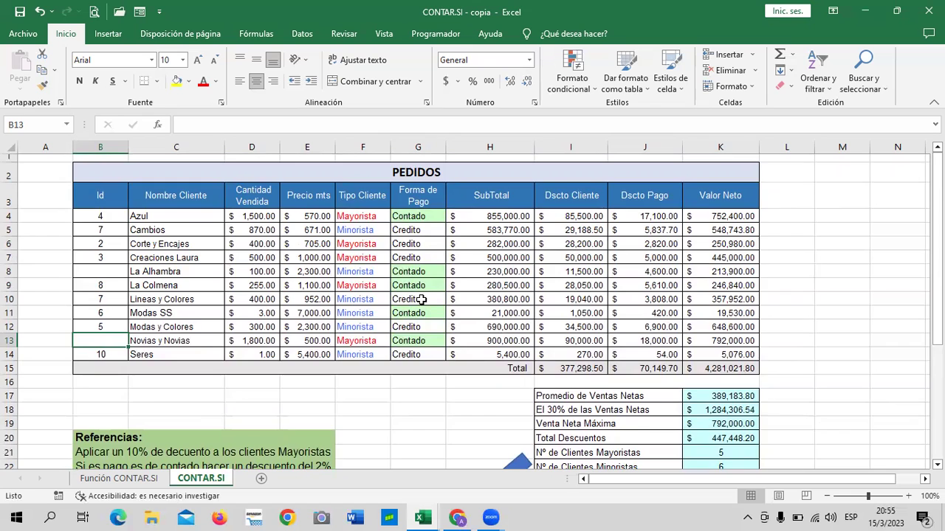
scroll(472, 310, down, 2)
scroll(561, 329, down, 1)
Enter =CONTAR.BLANCO(B4:B14) in K25 to count the blank Ids, giving 2
click(713, 372)
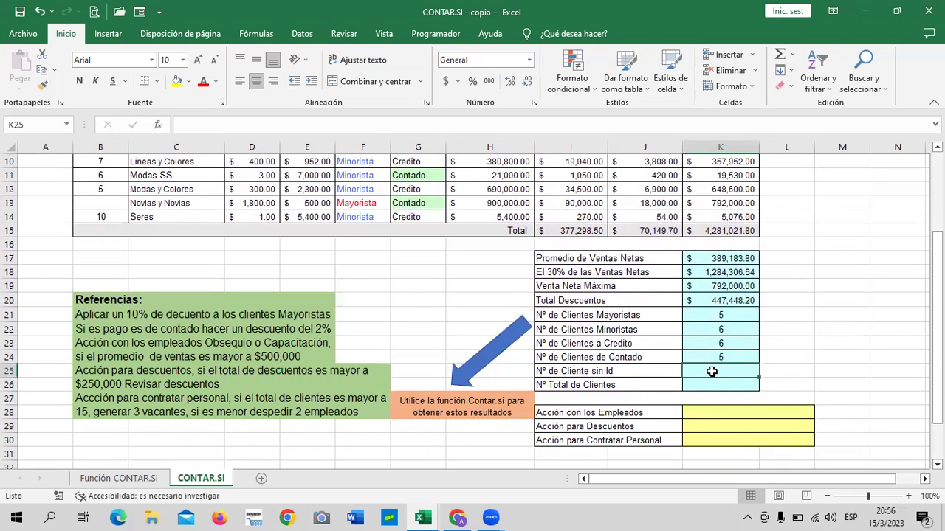
text(=contar)
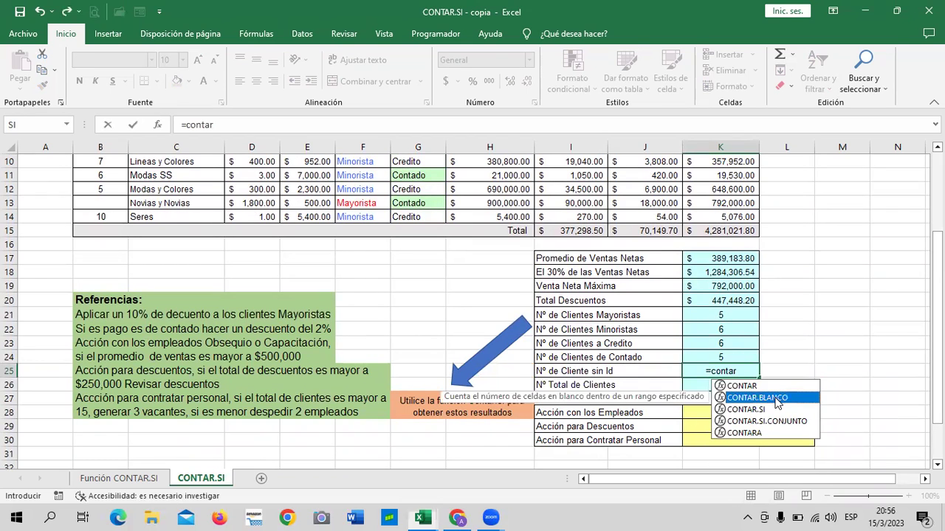
double_click(775, 398)
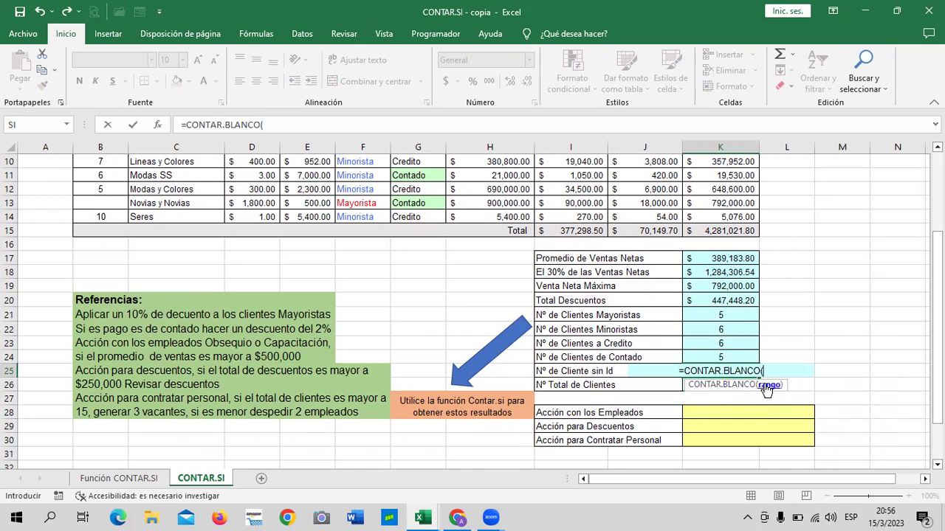
scroll(155, 258, up, 2)
scroll(118, 244, up, 1)
drag(100, 216, 106, 353)
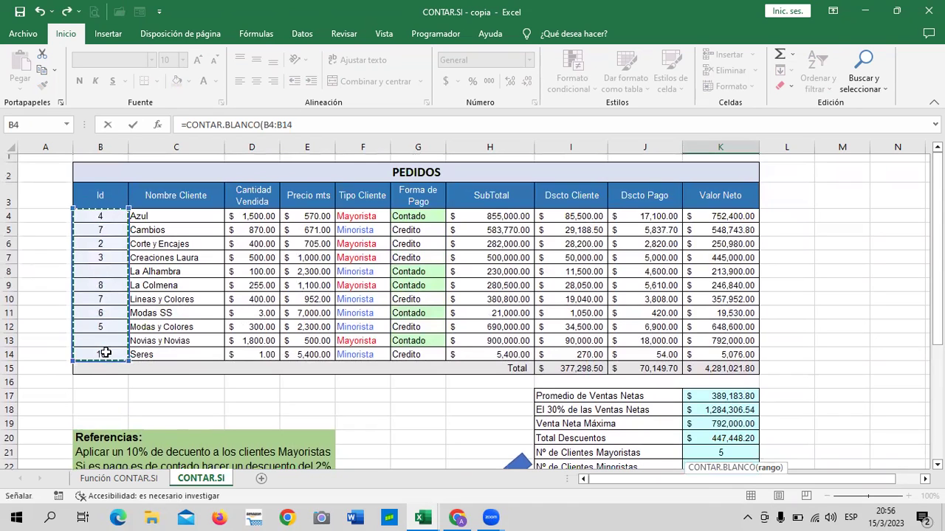
click(321, 125)
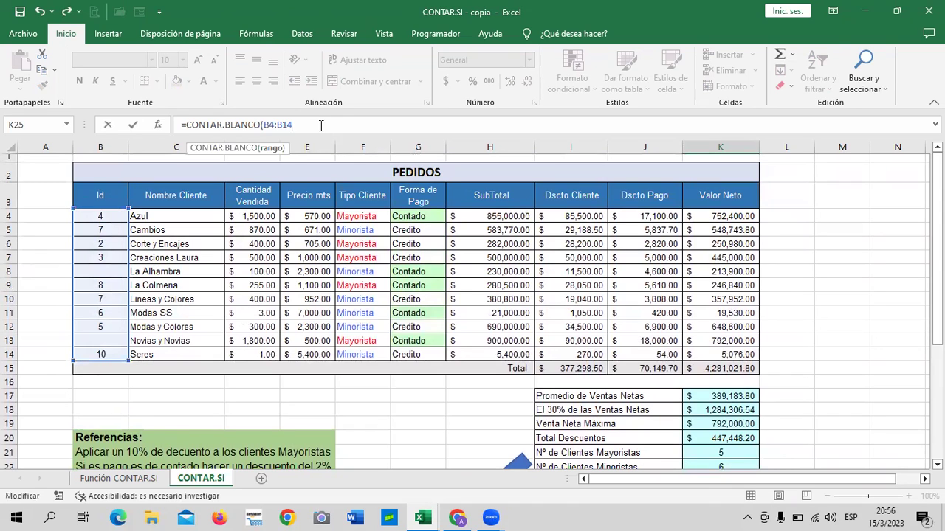
text())
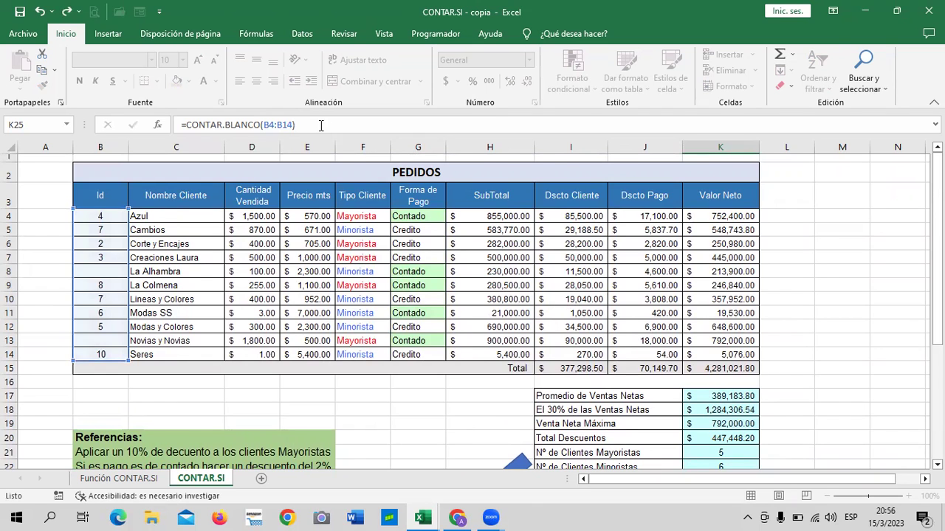
key(Return)
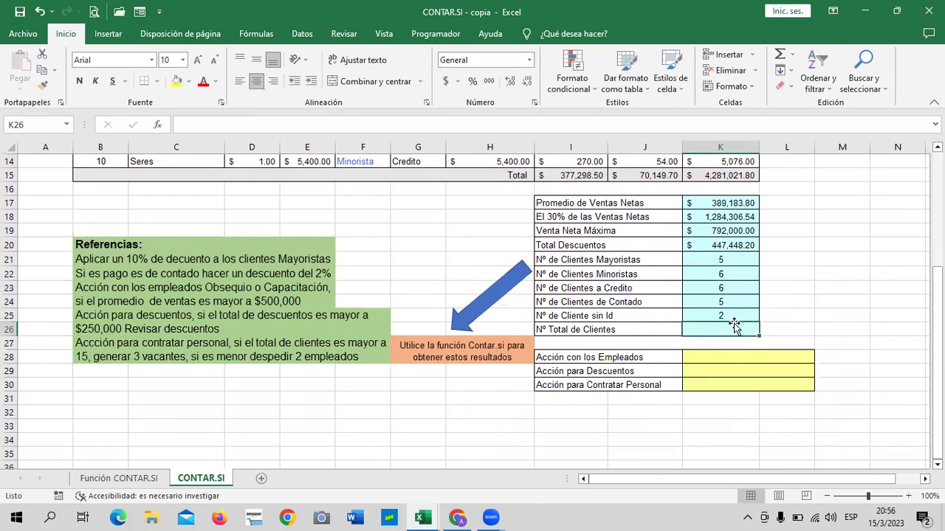
Give La Alhambra the Id 1 and check the blank-Id count in K25
click(720, 315)
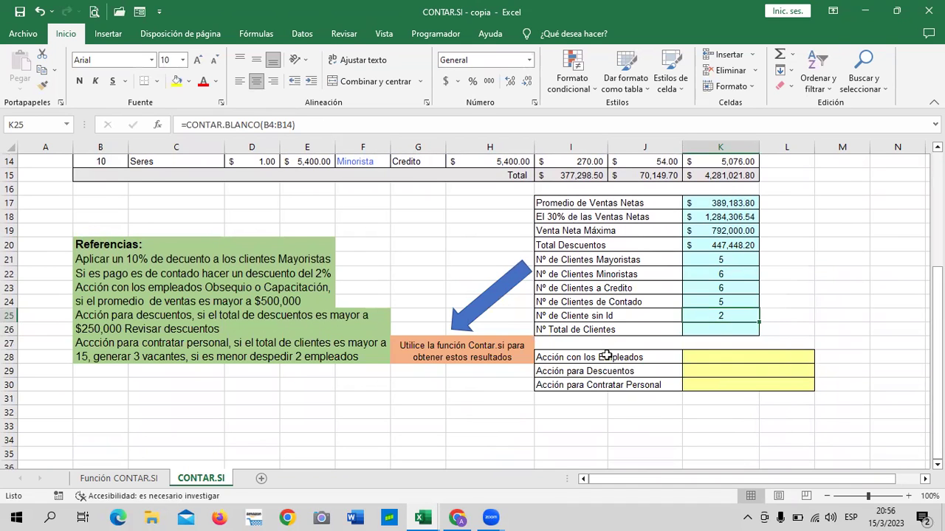
scroll(606, 357, up, 1)
scroll(605, 357, up, 2)
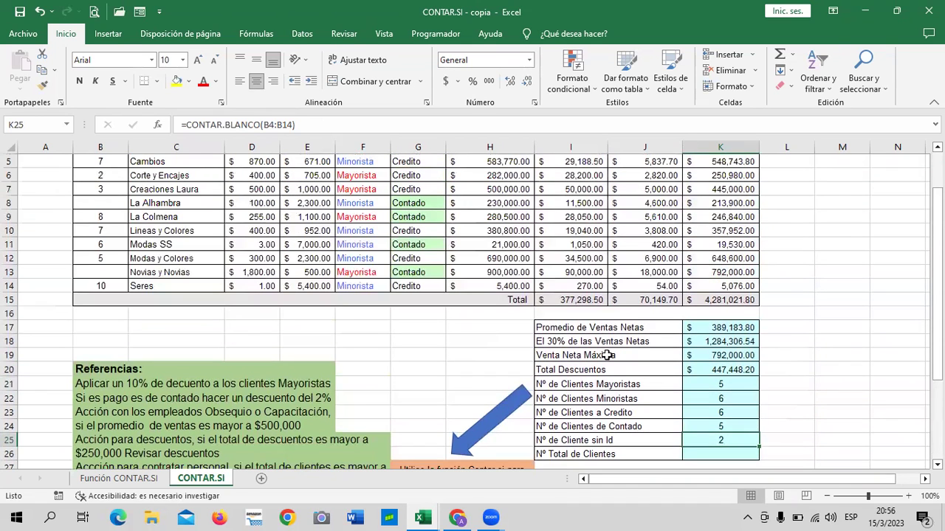
click(88, 199)
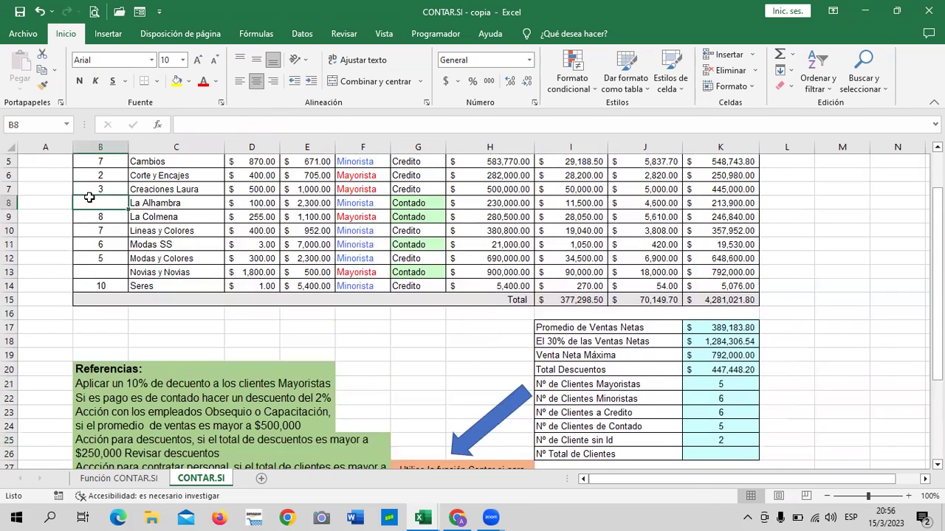
text(1)
key(Return)
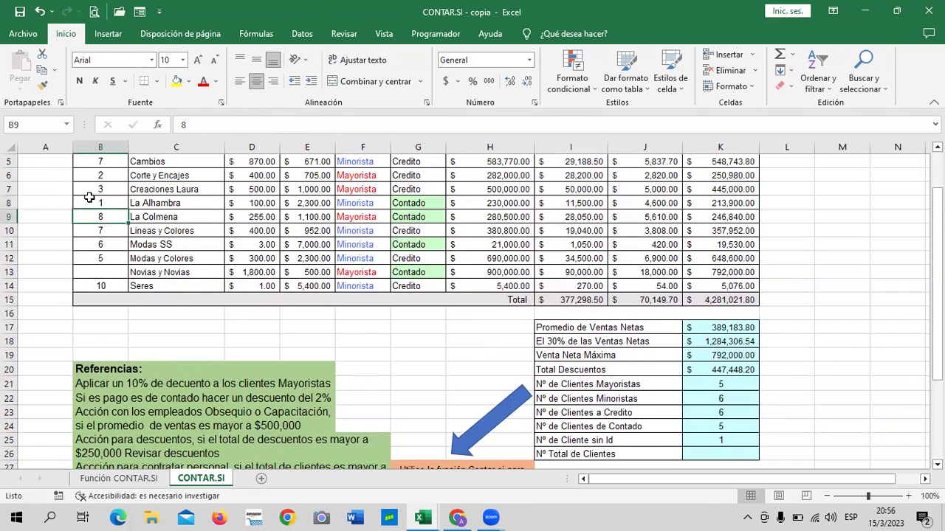
click(735, 440)
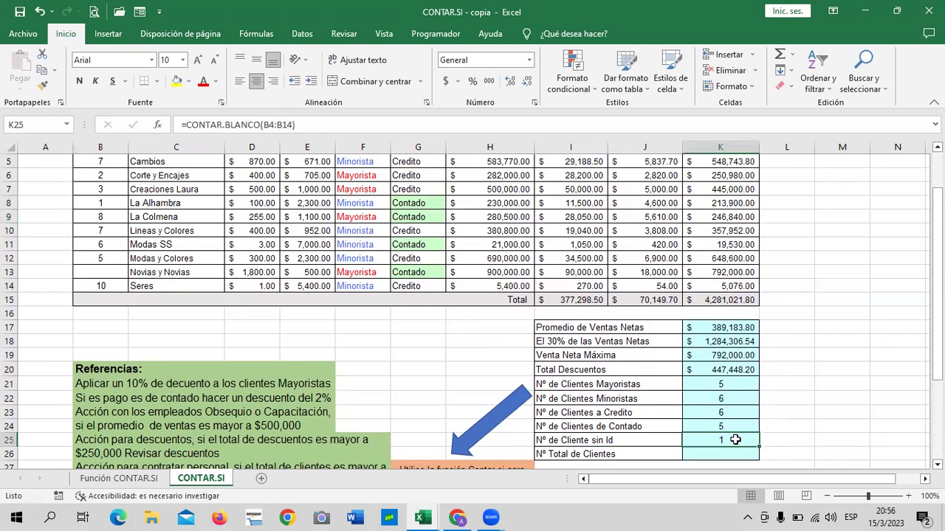
Enter Id 2 for Novias y Novias in B13 and recheck K25
double_click(110, 269)
text(2)
key(Return)
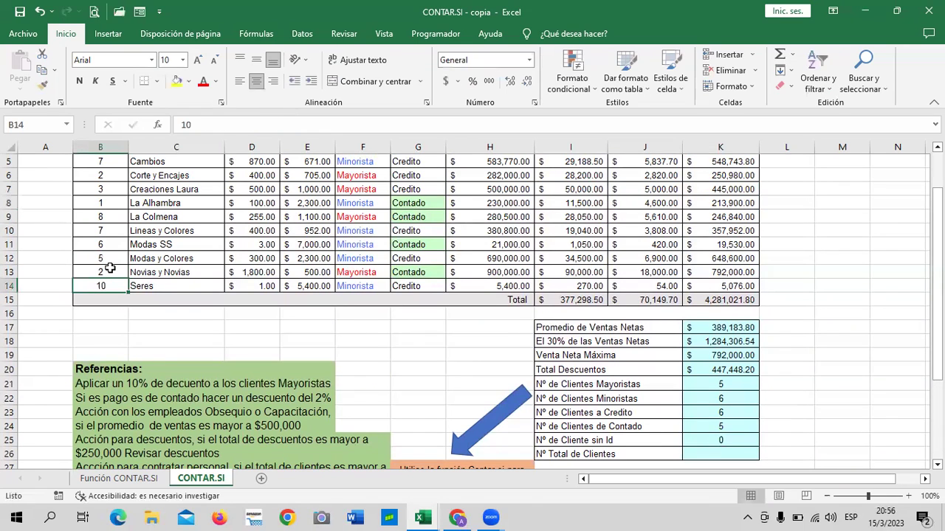
click(822, 402)
click(734, 441)
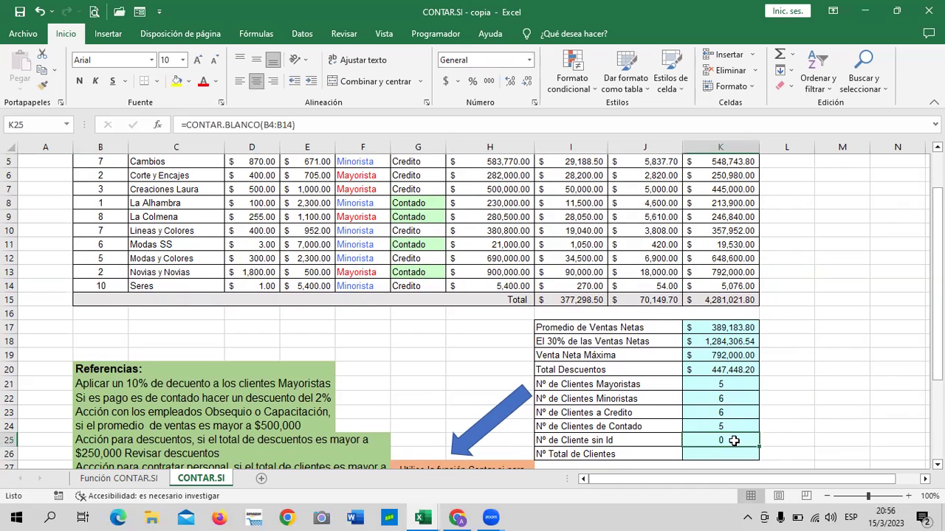
Clear La Alhambra's Id in B8 so the blank-Id count reads 1
click(88, 203)
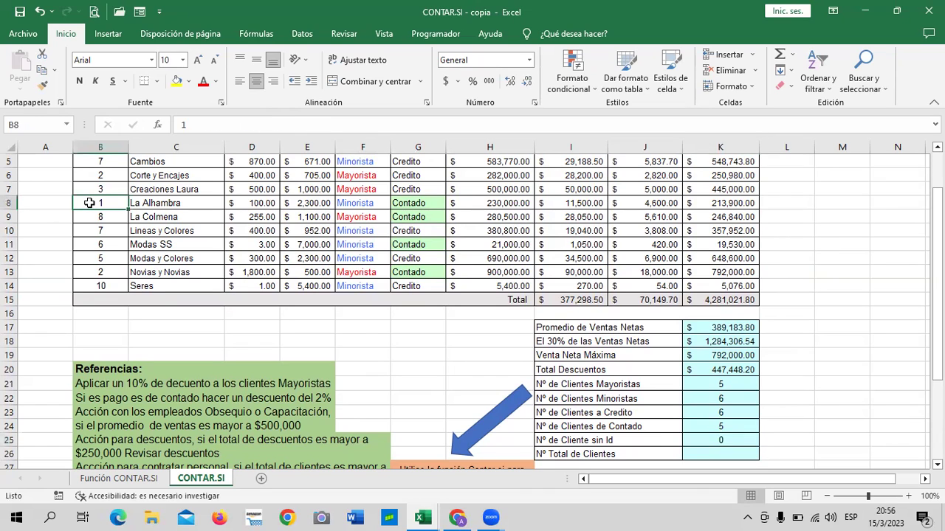
key(Return)
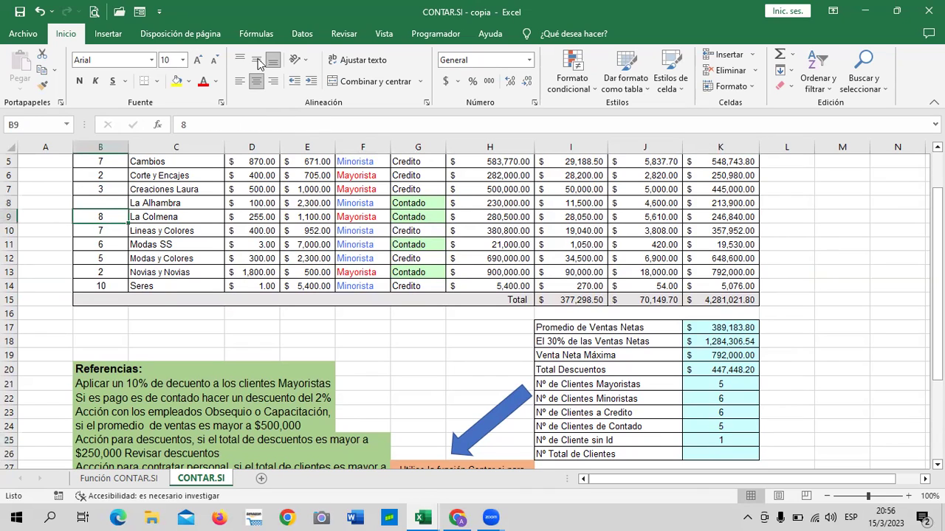
click(703, 437)
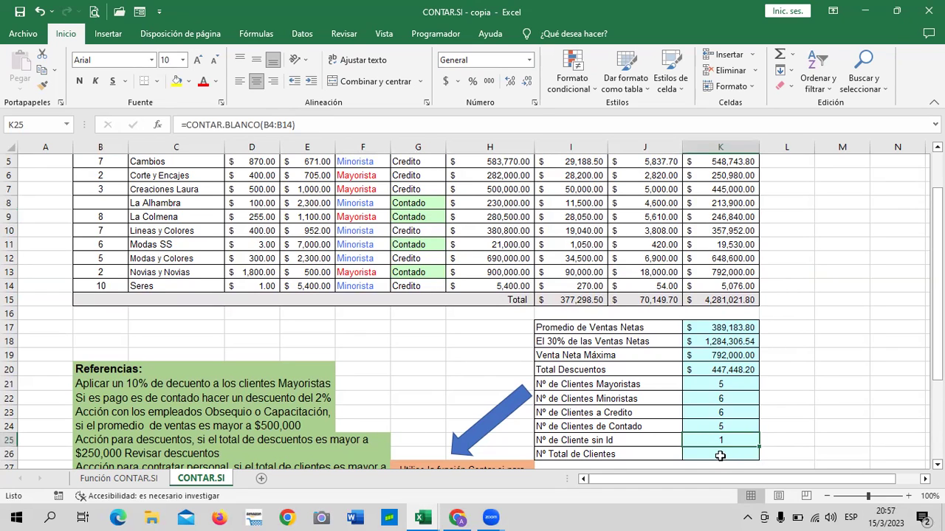
scroll(720, 456, down, 1)
Enter a CONTARA count over Id range B4:B14 in K26, showing 10 total clients
click(718, 414)
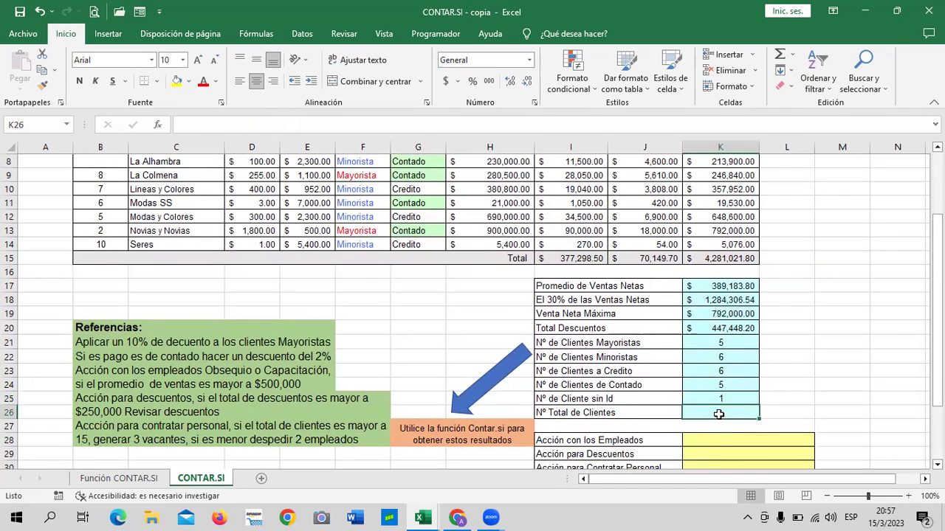
text(=)
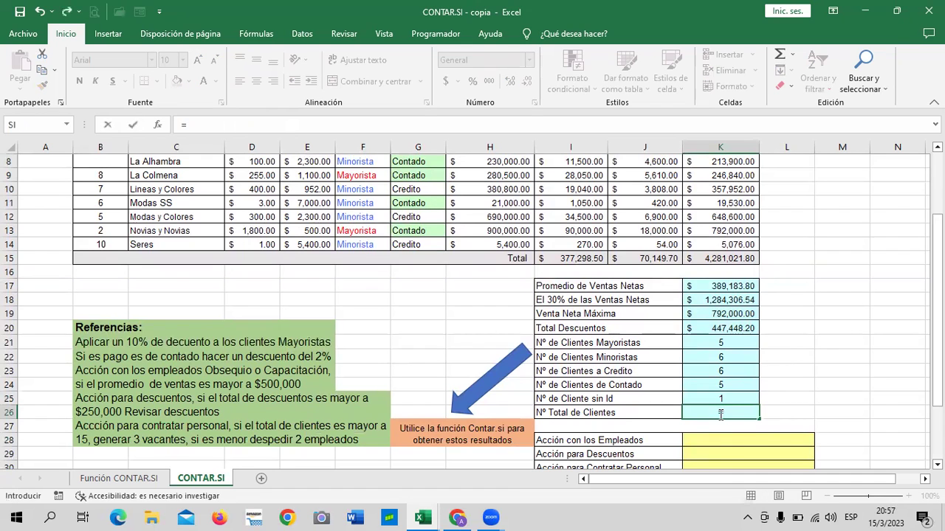
text(co)
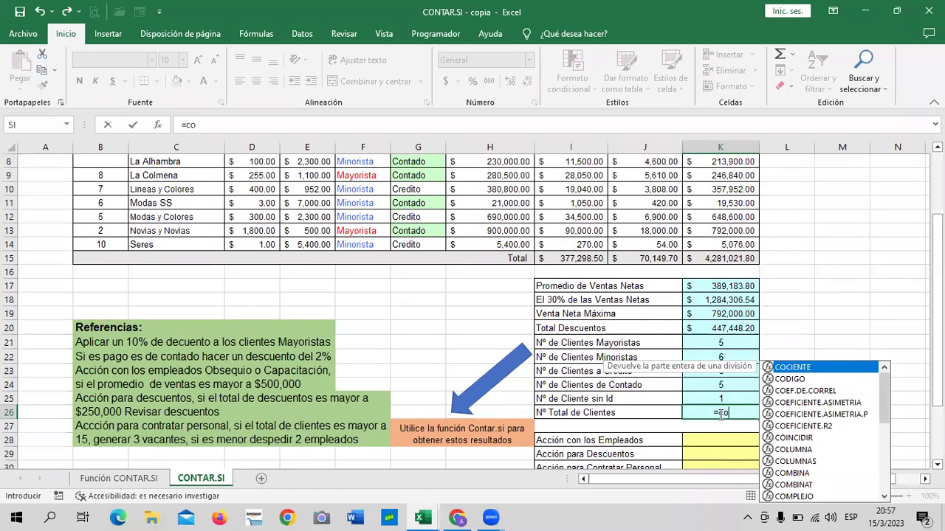
text(ntar)
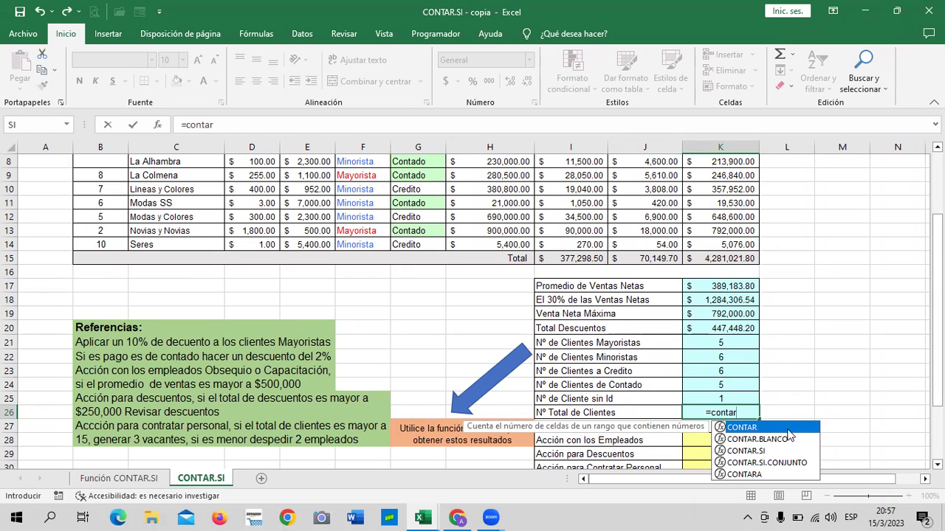
click(756, 476)
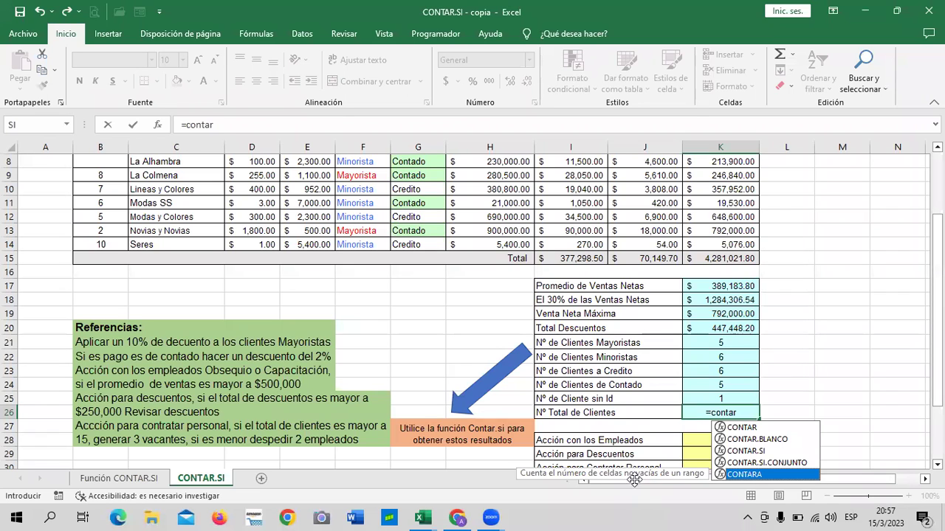
double_click(771, 474)
scroll(185, 271, up, 3)
drag(104, 215, 102, 355)
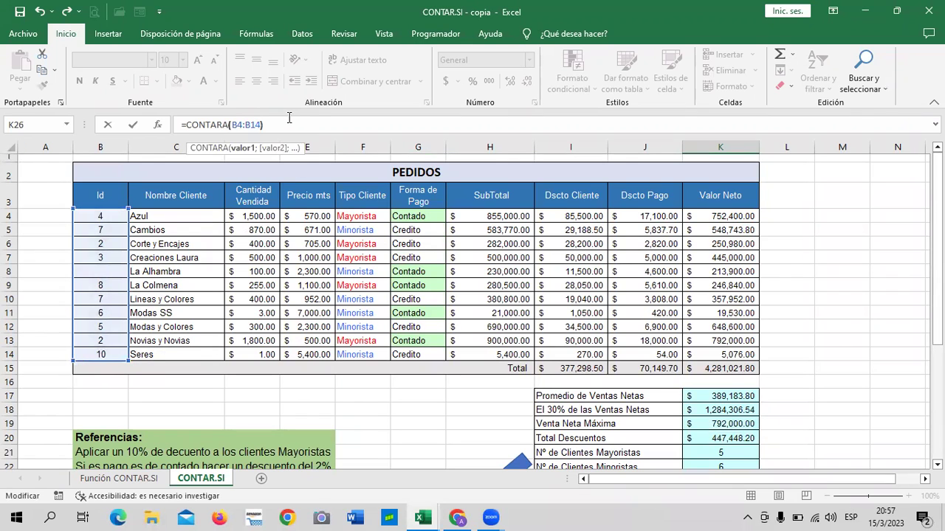
key(Return)
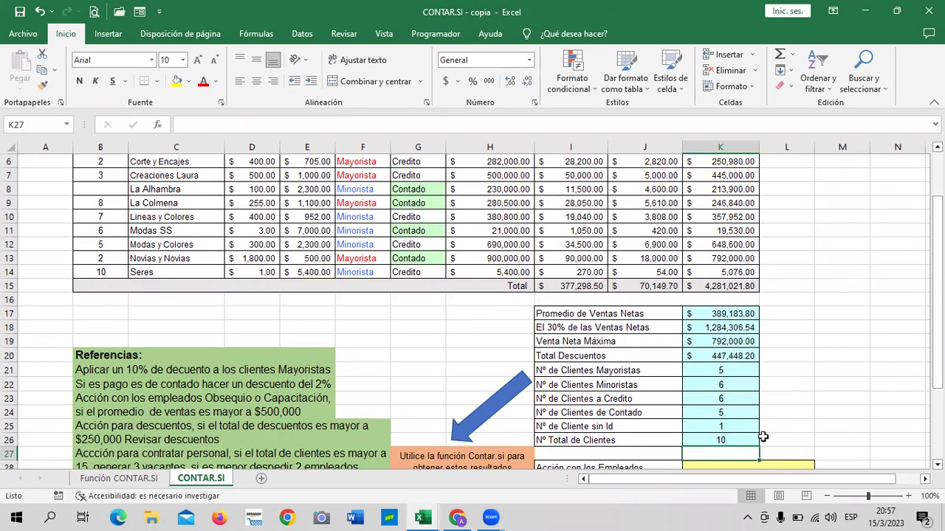
scroll(760, 432, down, 1)
scroll(194, 286, up, 1)
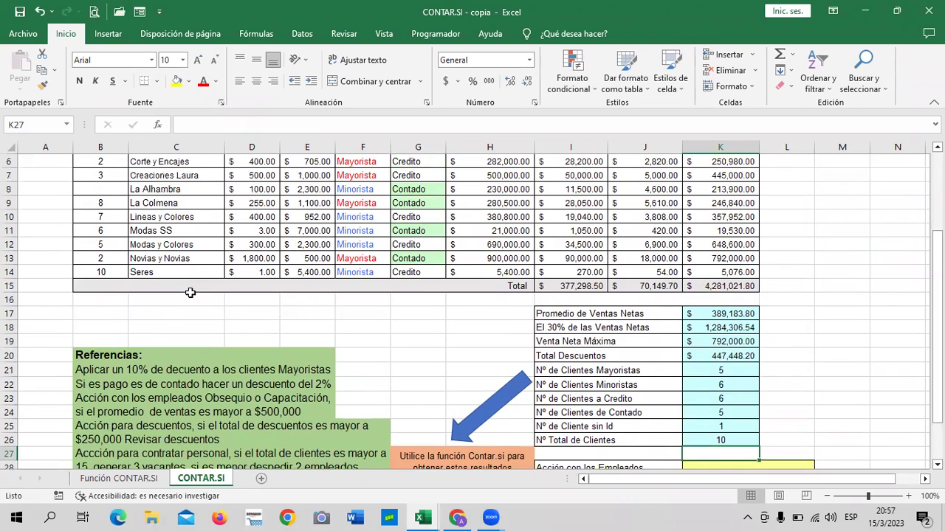
scroll(189, 293, up, 1)
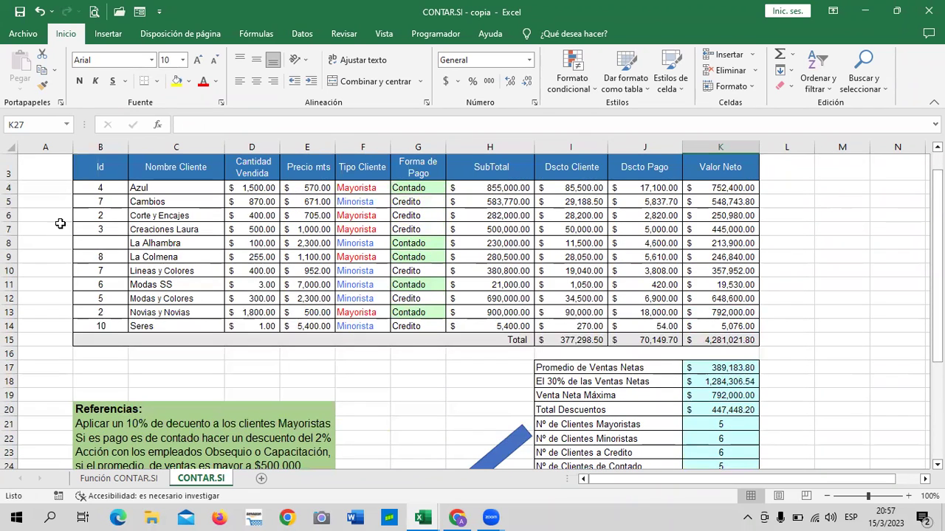
click(108, 189)
click(110, 203)
click(108, 215)
click(108, 229)
click(108, 244)
click(109, 258)
click(112, 273)
click(114, 286)
click(116, 299)
click(116, 312)
click(113, 326)
scroll(452, 318, down, 1)
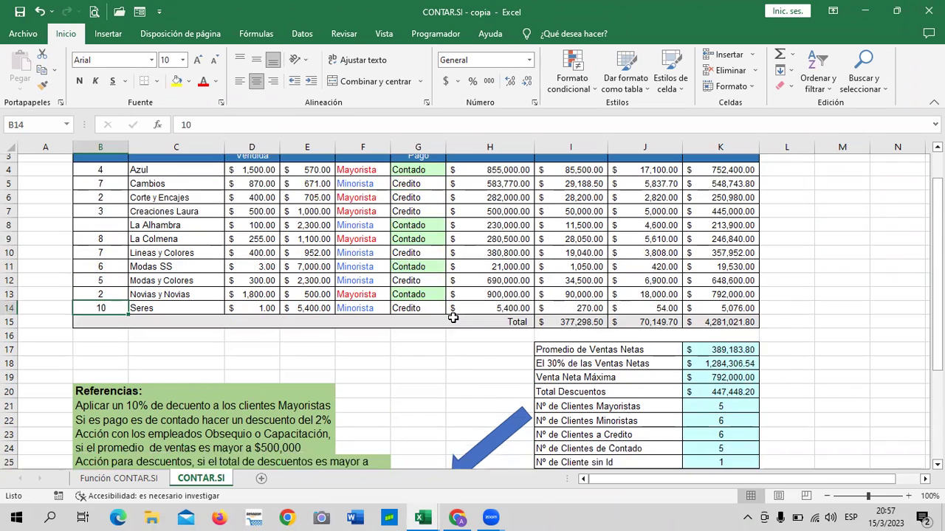
scroll(453, 318, down, 2)
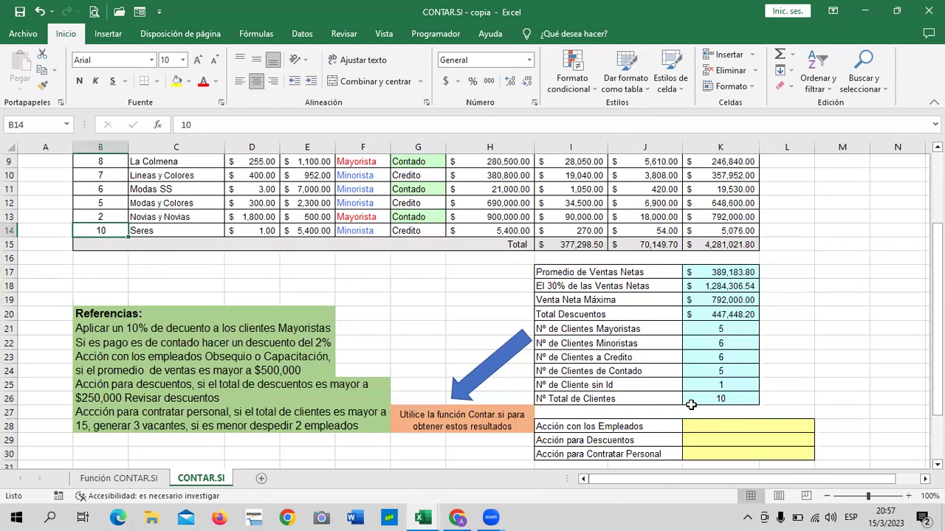
click(735, 387)
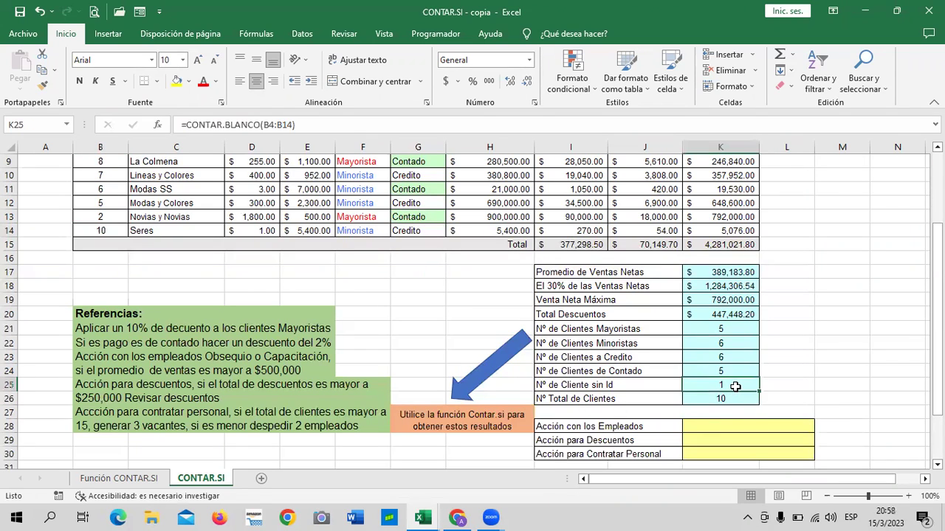
click(720, 398)
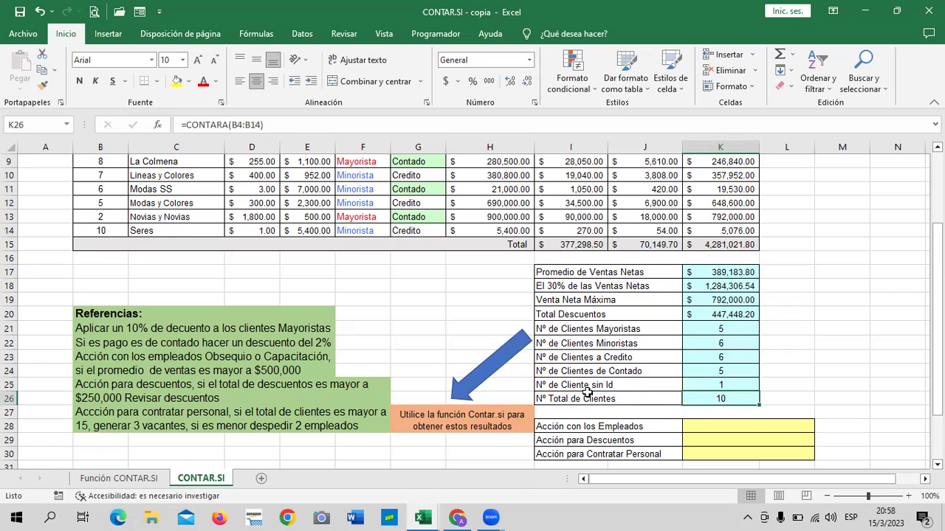
click(728, 384)
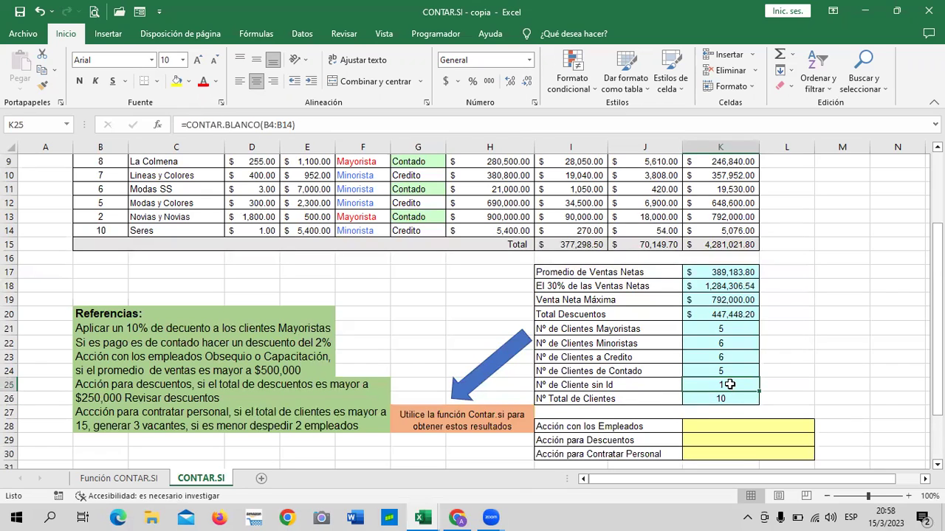
click(727, 399)
click(732, 383)
scroll(732, 383, down, 2)
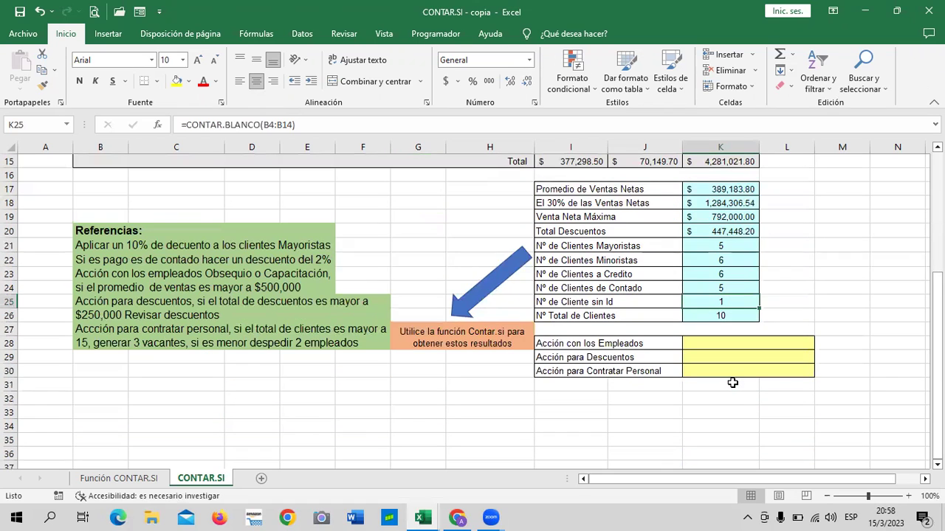
scroll(512, 360, down, 1)
scroll(512, 360, up, 2)
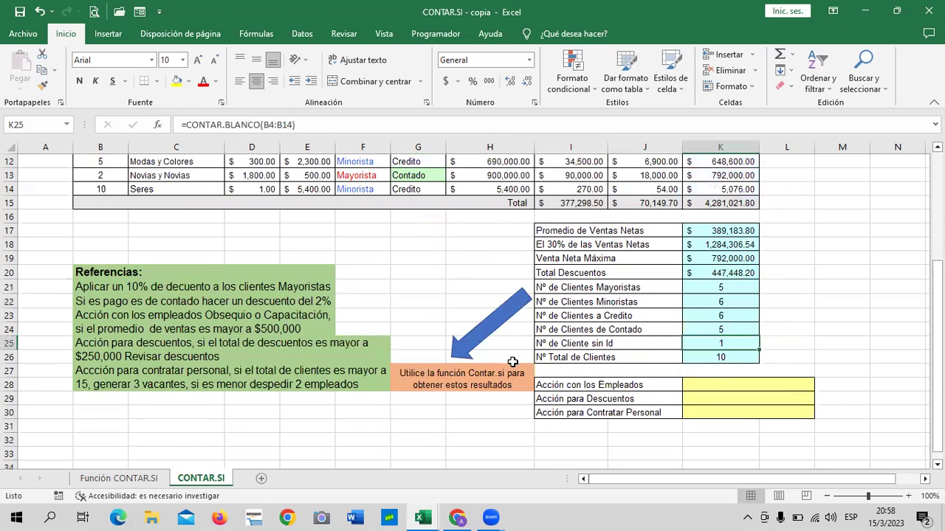
click(763, 384)
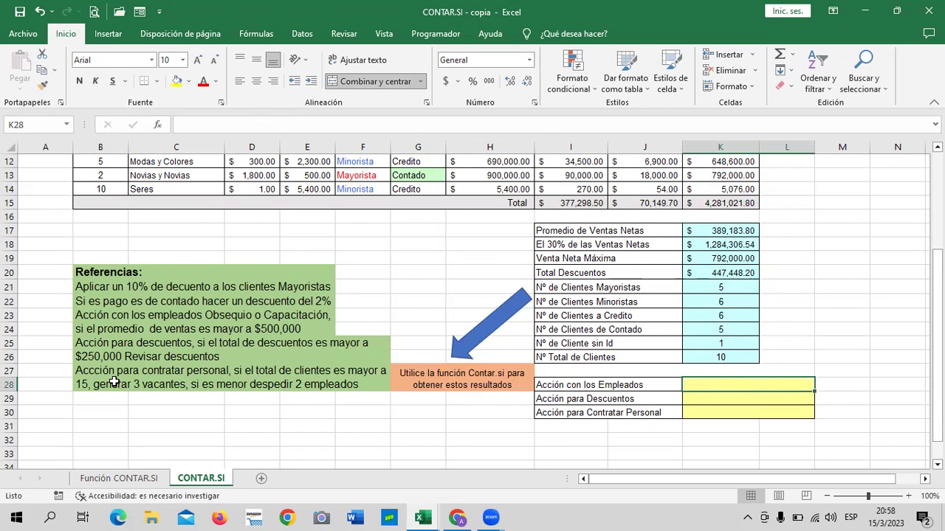
click(108, 345)
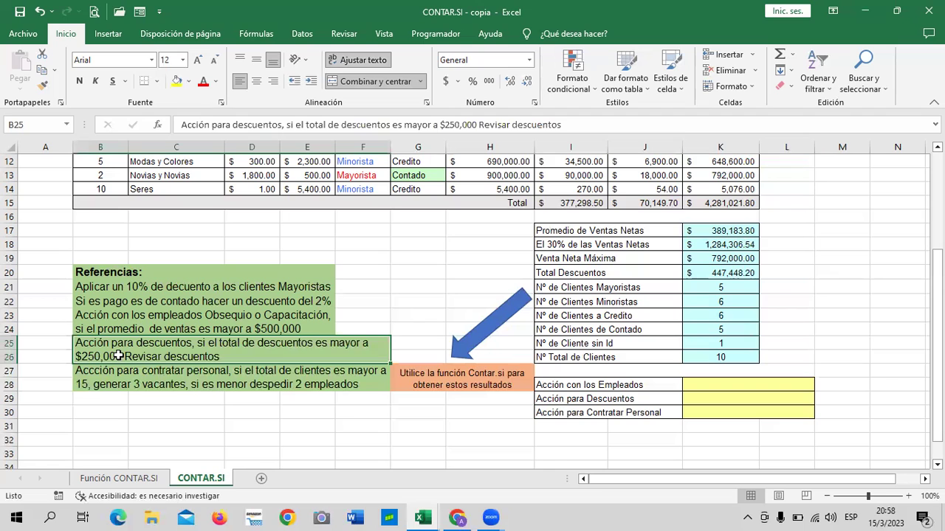
click(696, 231)
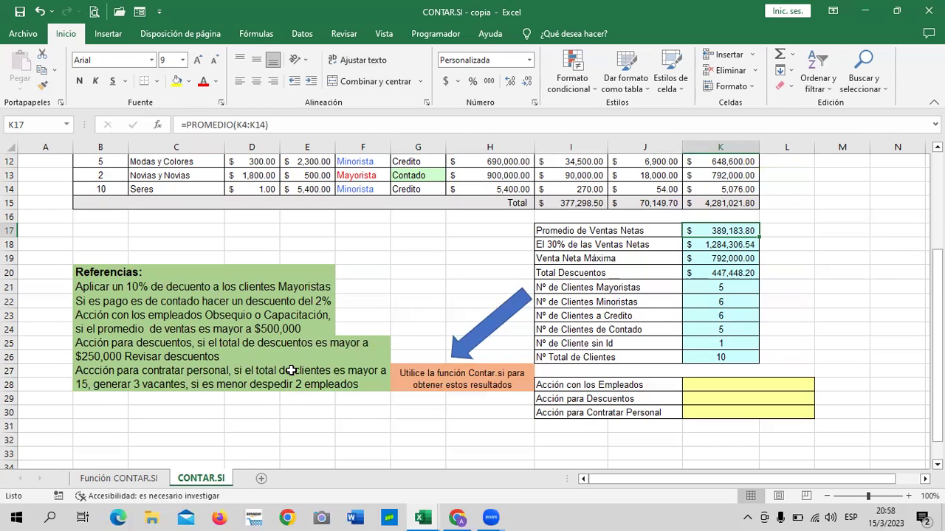
click(207, 355)
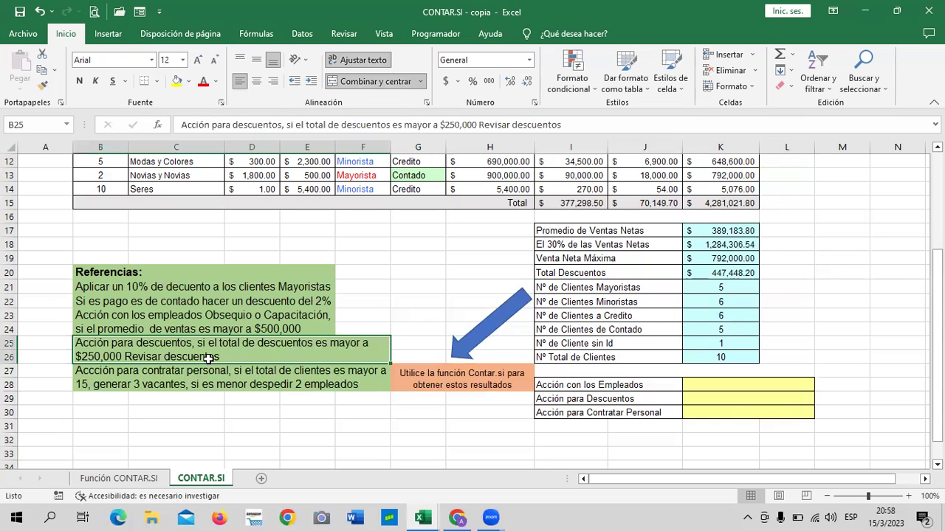
click(714, 399)
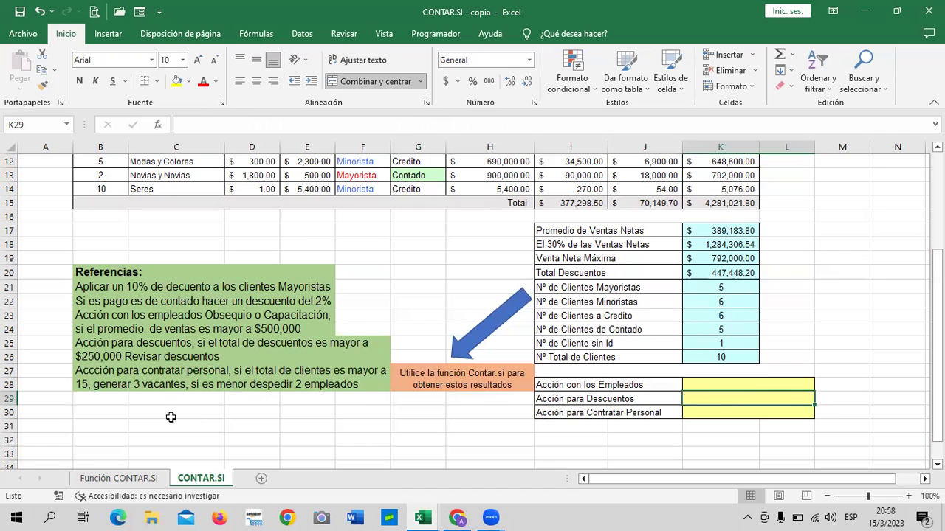
click(152, 323)
click(140, 358)
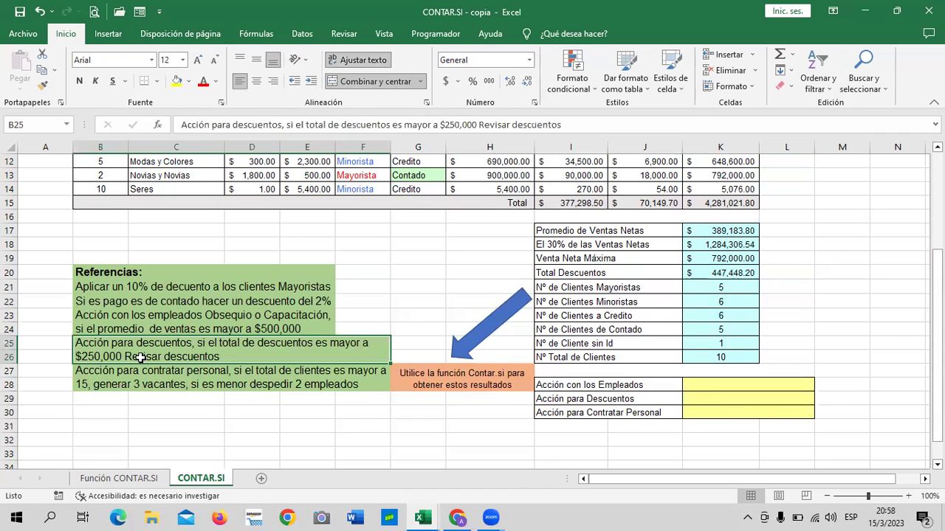
click(123, 385)
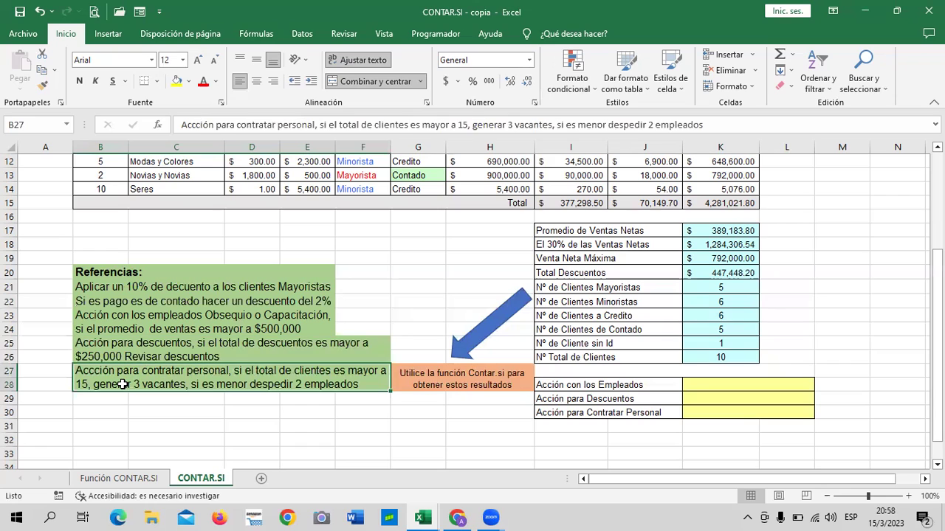
click(713, 413)
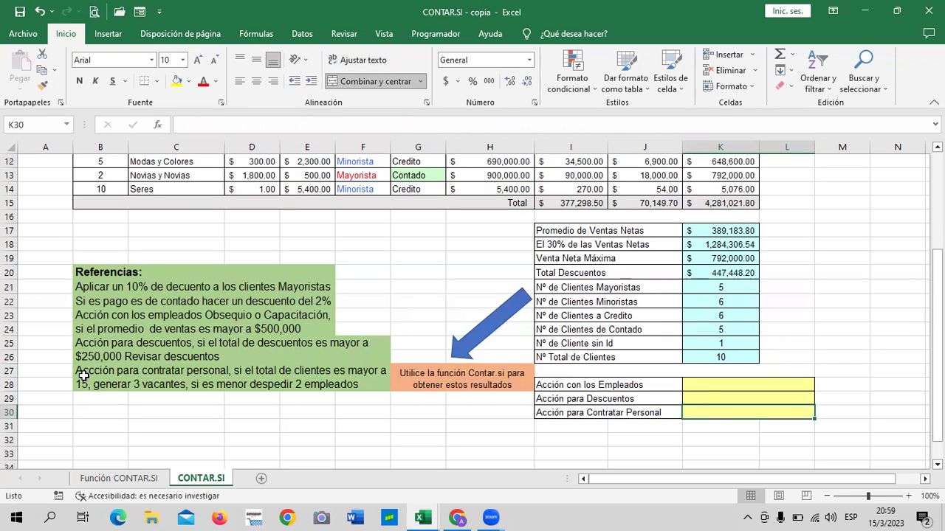
click(367, 379)
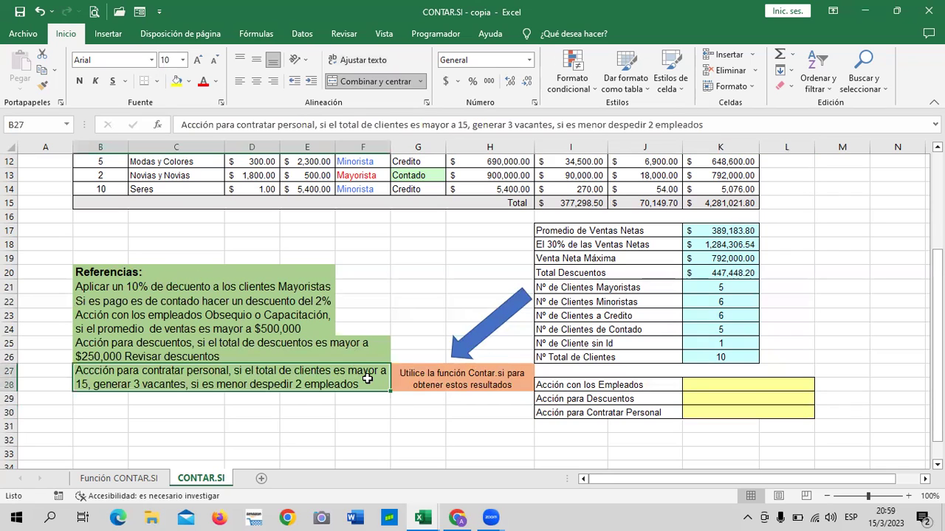
click(307, 415)
click(306, 383)
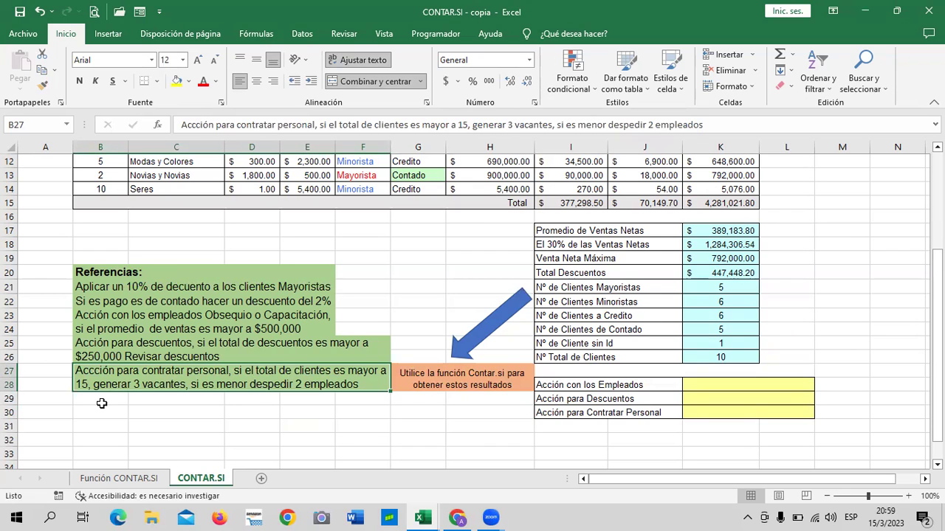
click(723, 360)
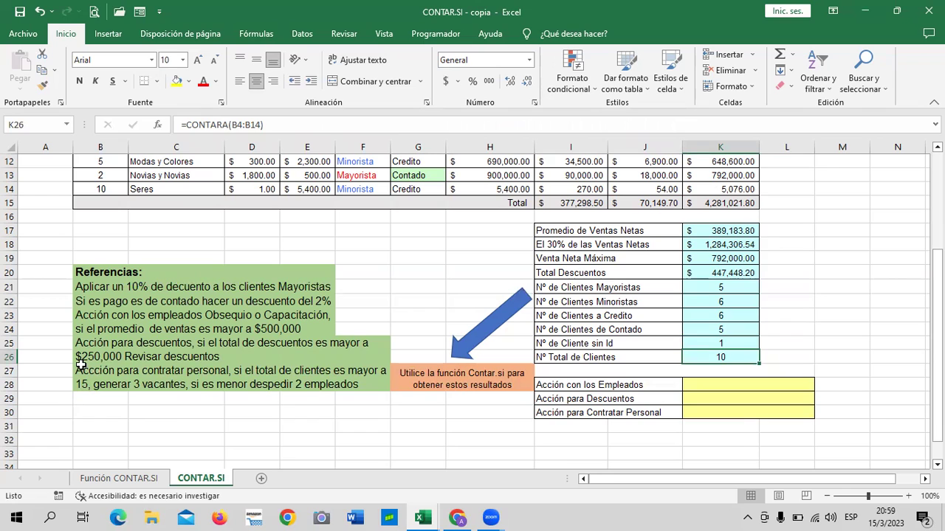
click(162, 374)
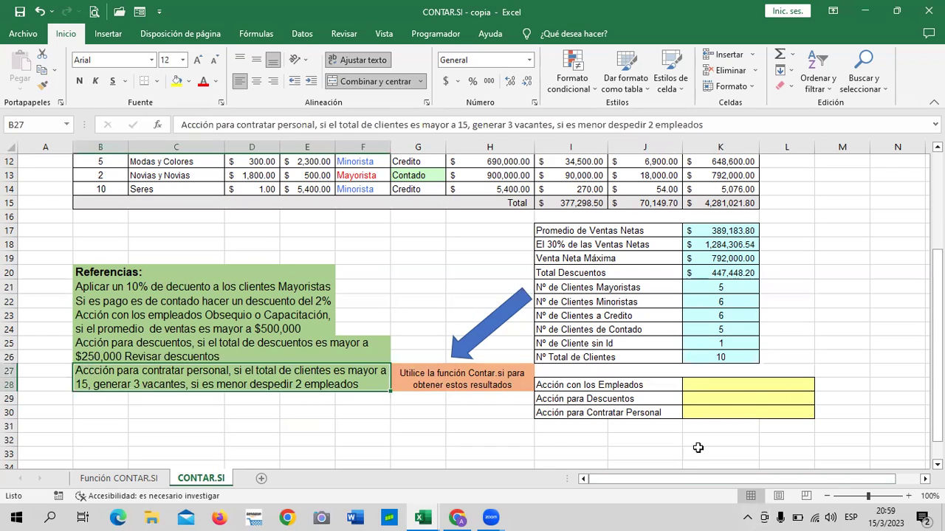
click(710, 412)
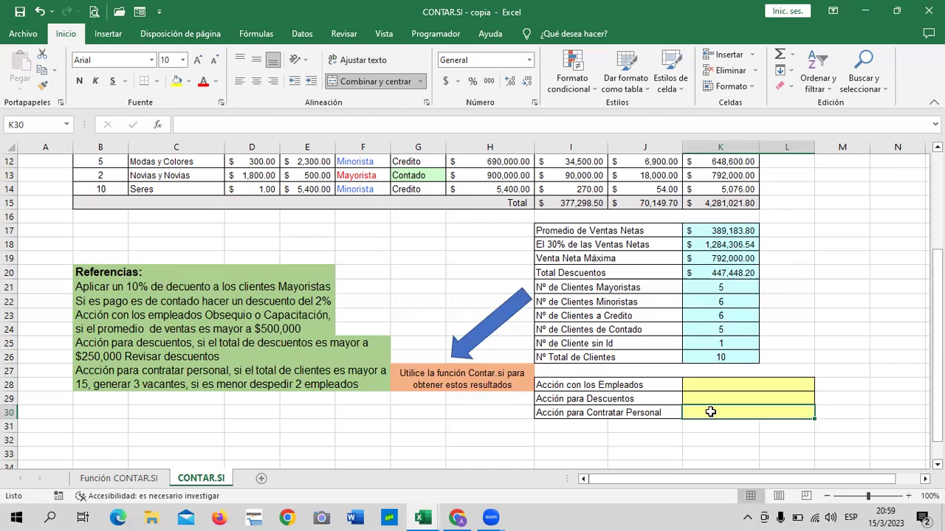
scroll(710, 412, up, 2)
scroll(710, 412, down, 1)
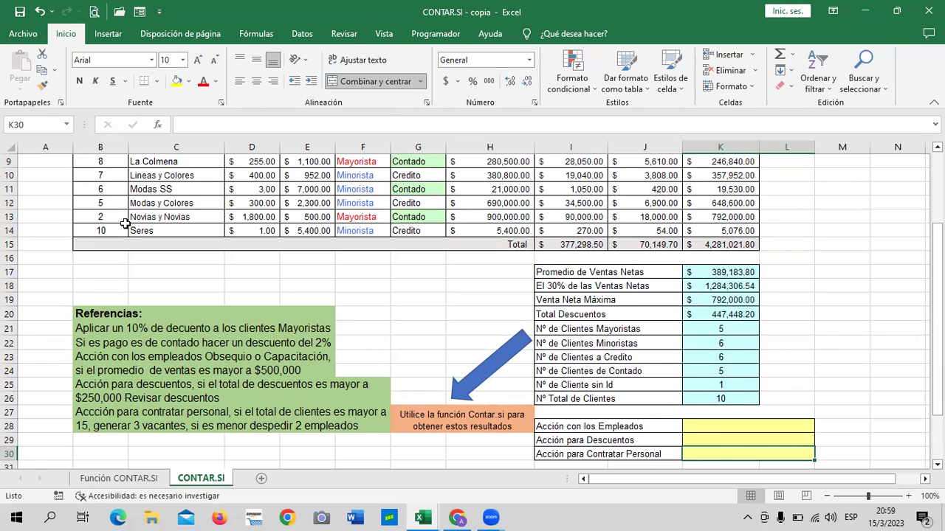
scroll(540, 383, up, 1)
scroll(540, 384, down, 2)
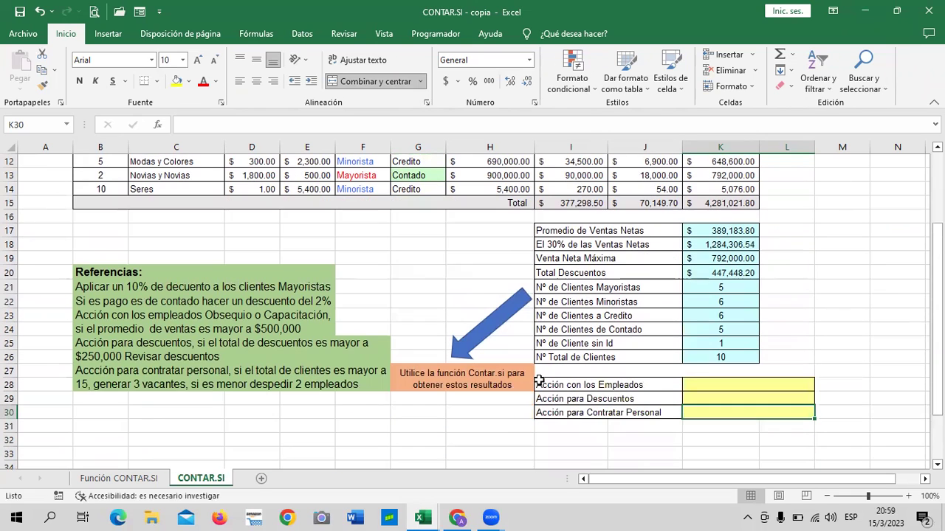
click(734, 397)
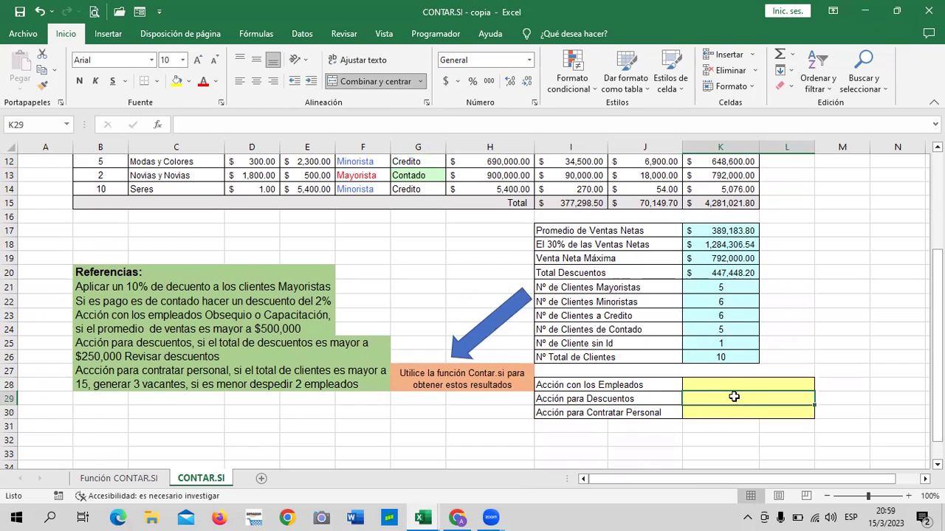
click(728, 412)
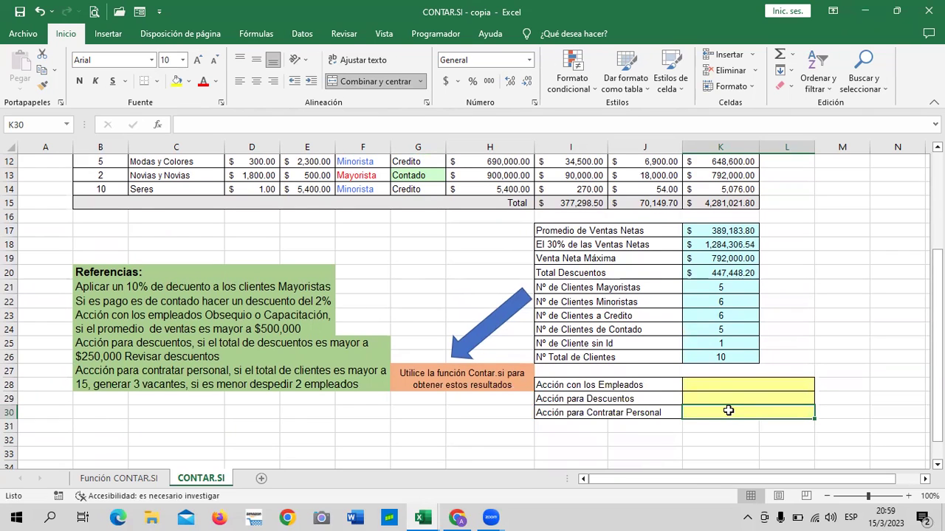
scroll(728, 410, up, 2)
scroll(727, 411, up, 2)
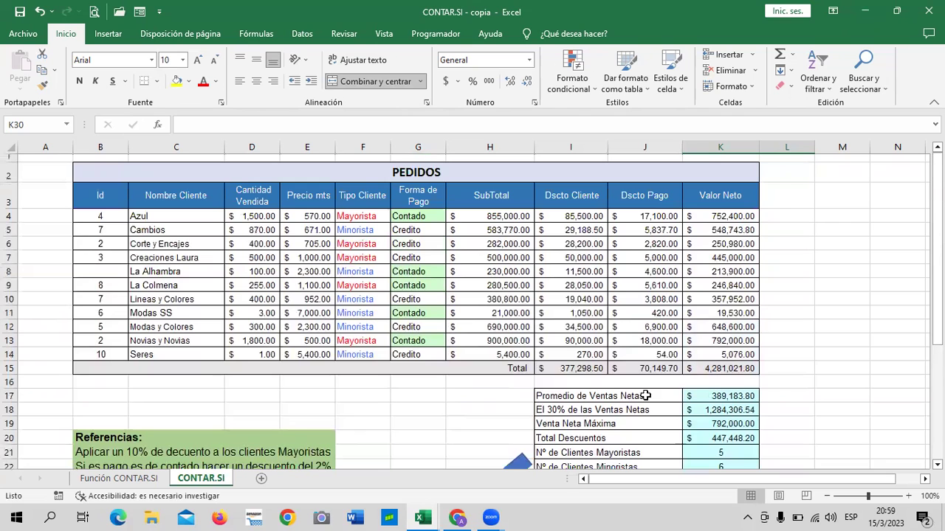
mouse_move(456, 517)
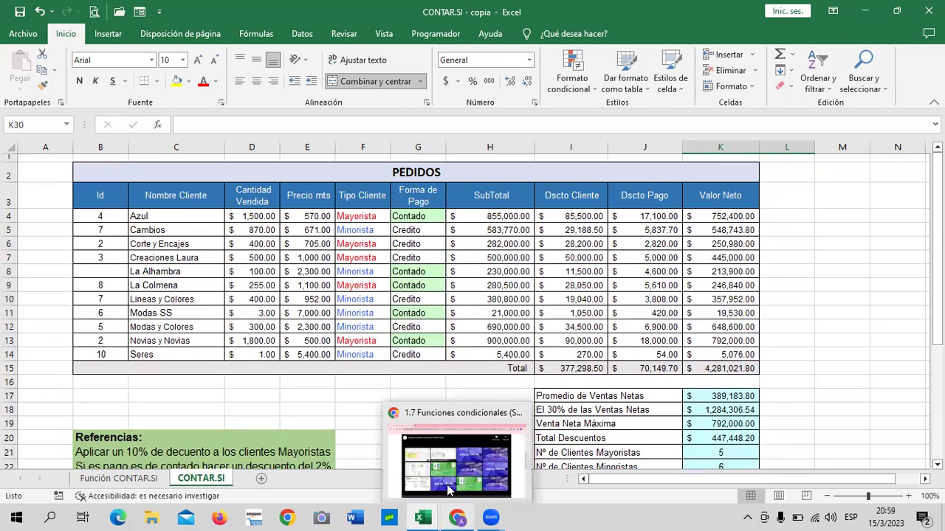
Return to the course in Chrome and review the 1.8 Laboratorio 3 unit
click(485, 467)
scroll(477, 357, up, 2)
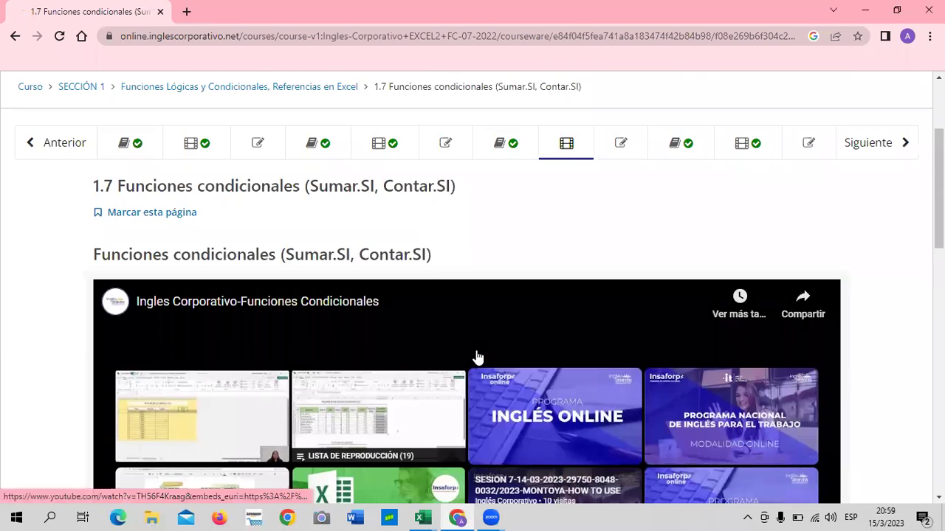
click(641, 149)
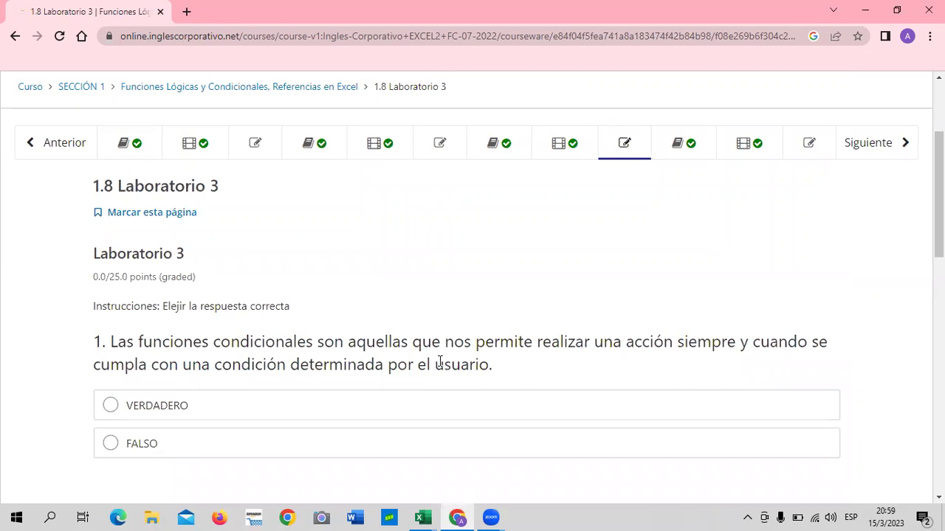
scroll(440, 362, down, 3)
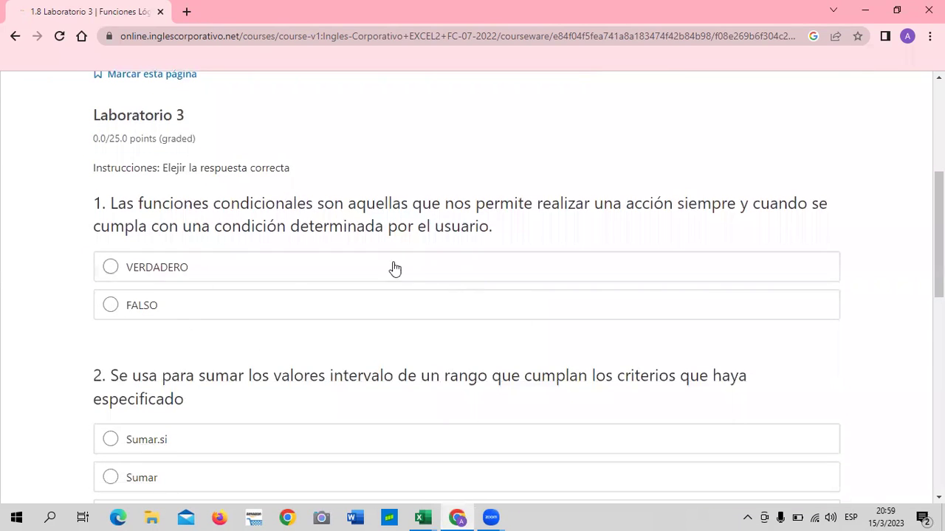
scroll(262, 298, down, 1)
scroll(262, 298, down, 1)
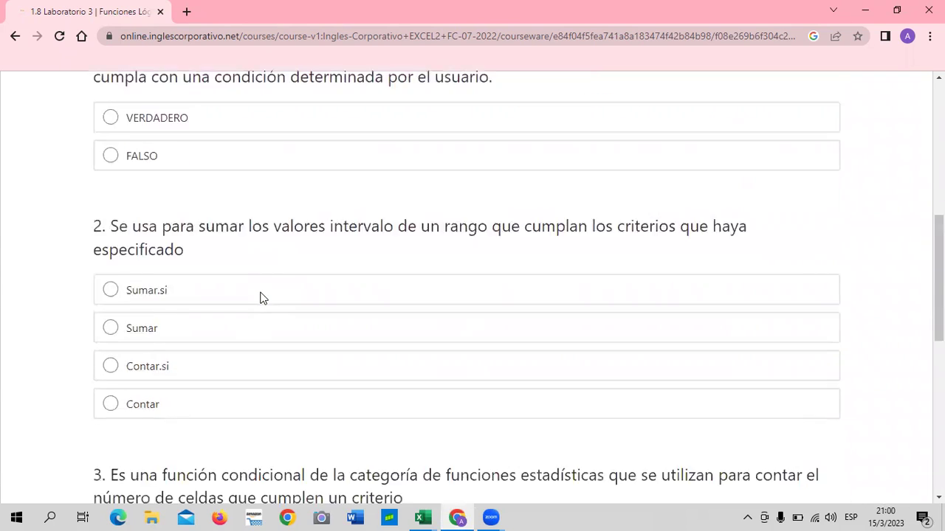
scroll(262, 298, down, 2)
scroll(264, 292, down, 4)
scroll(270, 293, up, 4)
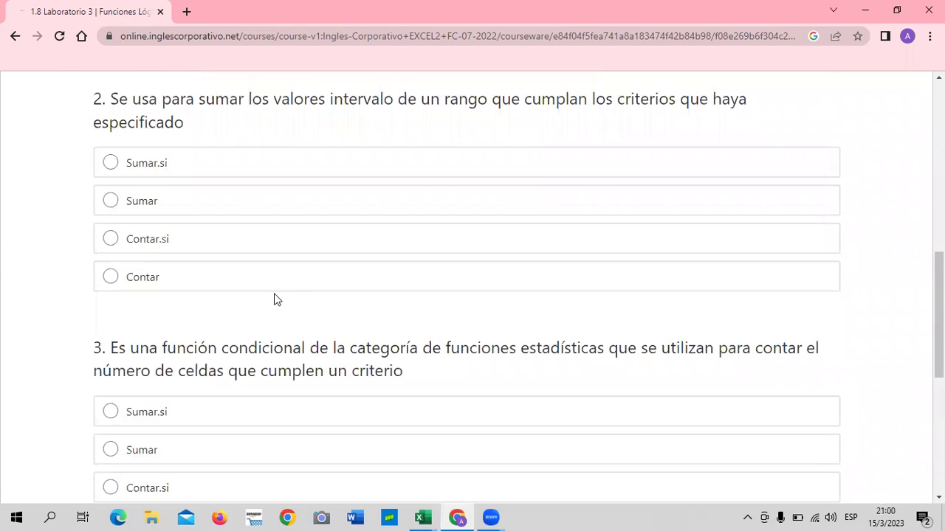
scroll(274, 299, down, 5)
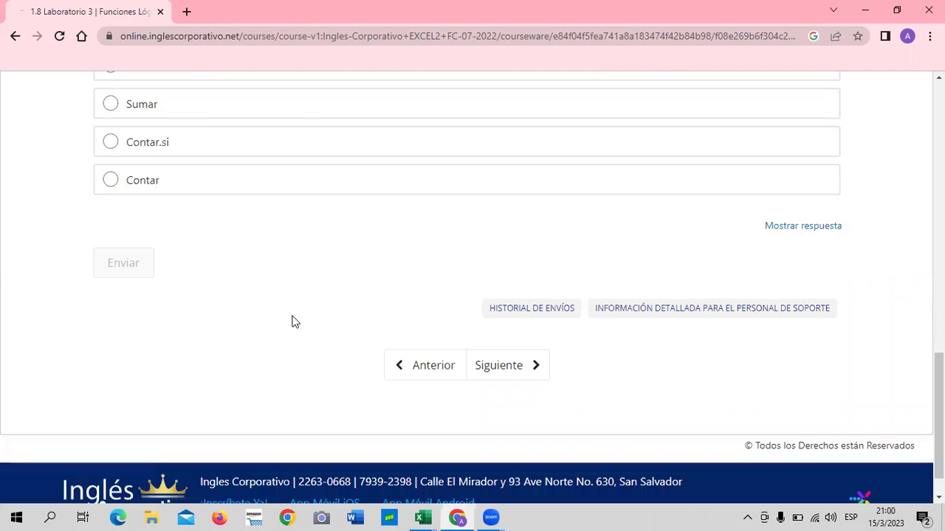
scroll(292, 322, up, 2)
scroll(292, 321, up, 1)
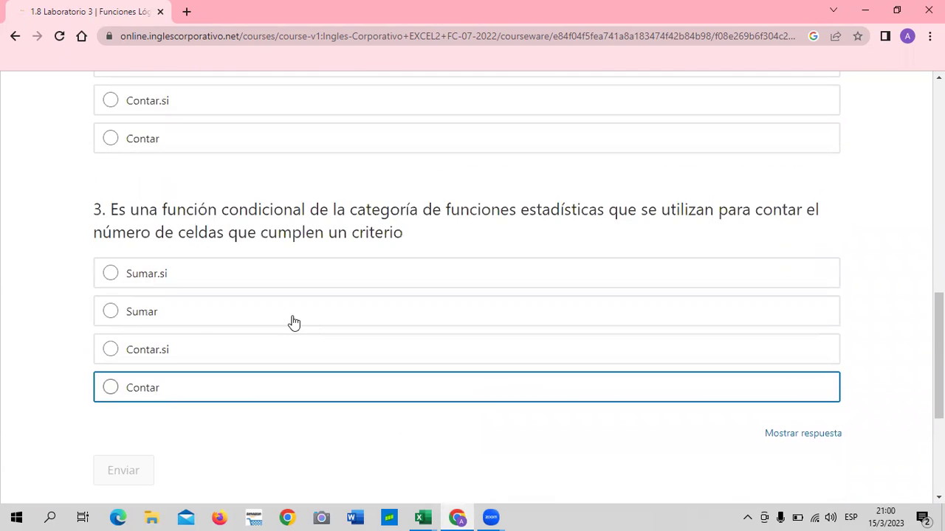
scroll(294, 321, up, 3)
scroll(293, 322, up, 3)
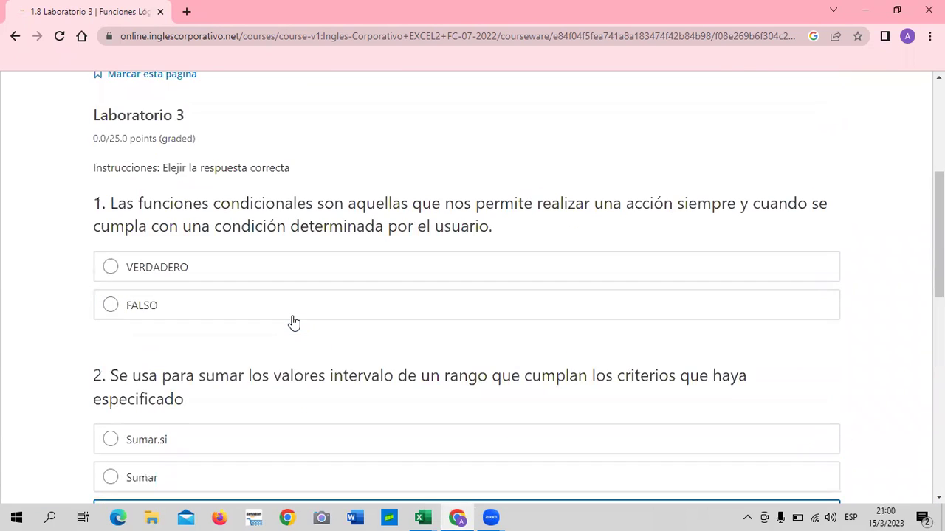
scroll(294, 322, up, 3)
scroll(293, 322, up, 2)
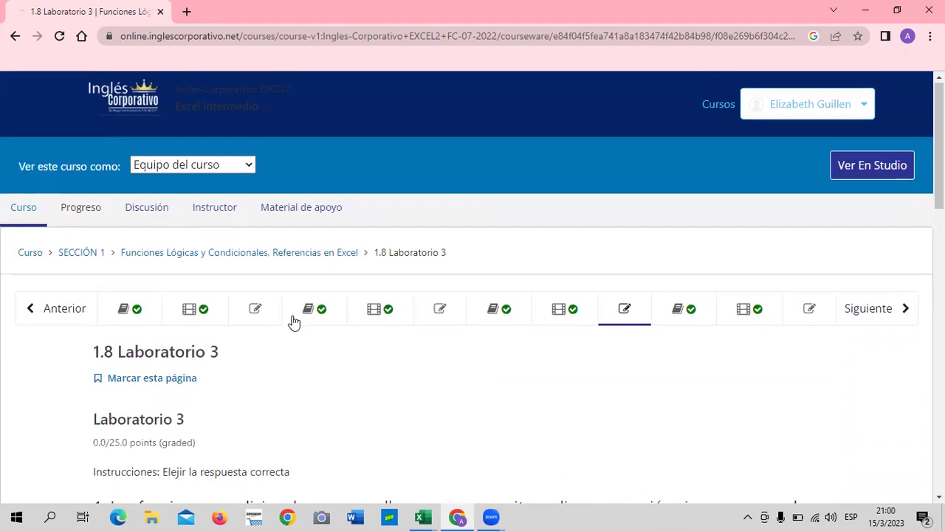
Go through 1.9 Objetivo de la lección to the 1.11 Laboratorio 4 quiz
click(702, 317)
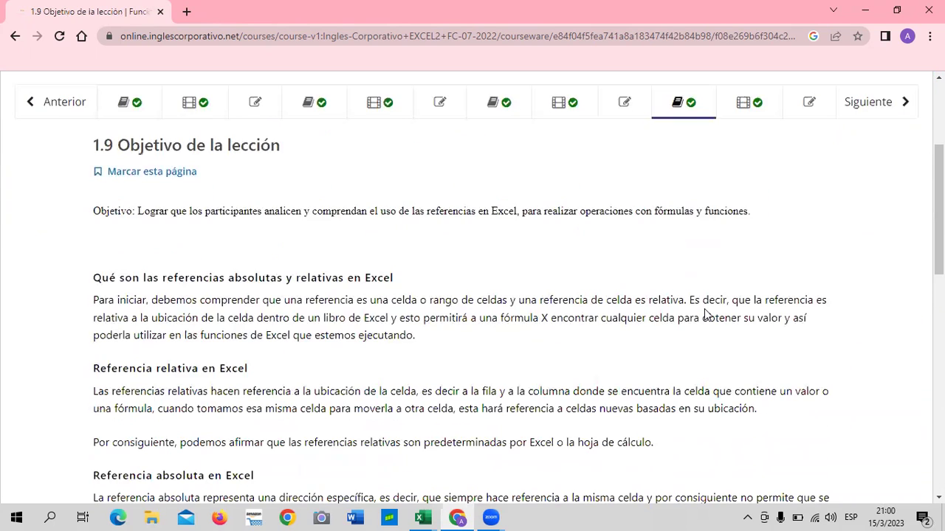
scroll(705, 313, down, 3)
scroll(705, 314, down, 3)
scroll(705, 313, up, 6)
scroll(704, 316, up, 3)
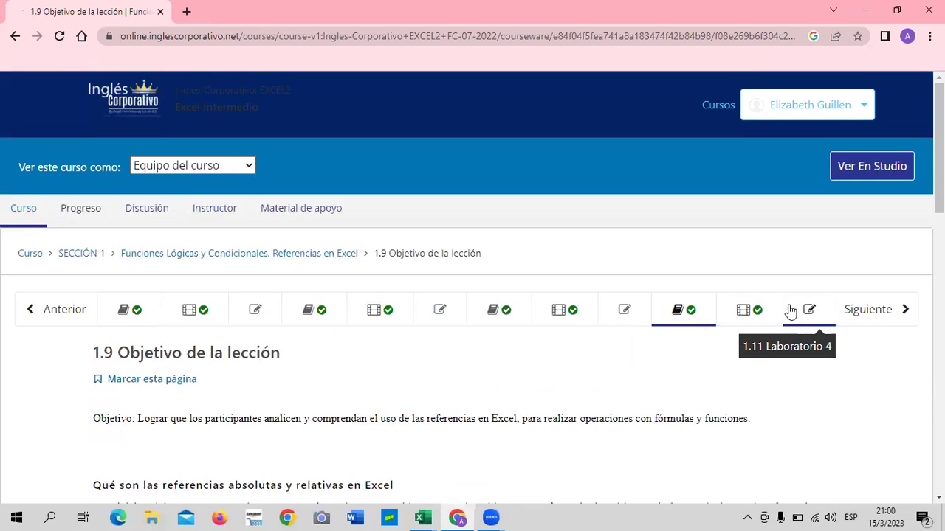
click(795, 317)
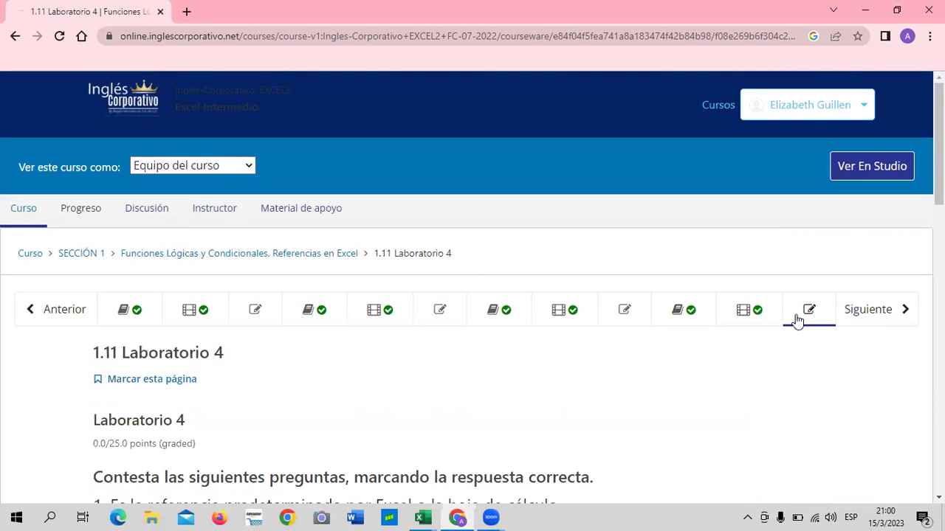